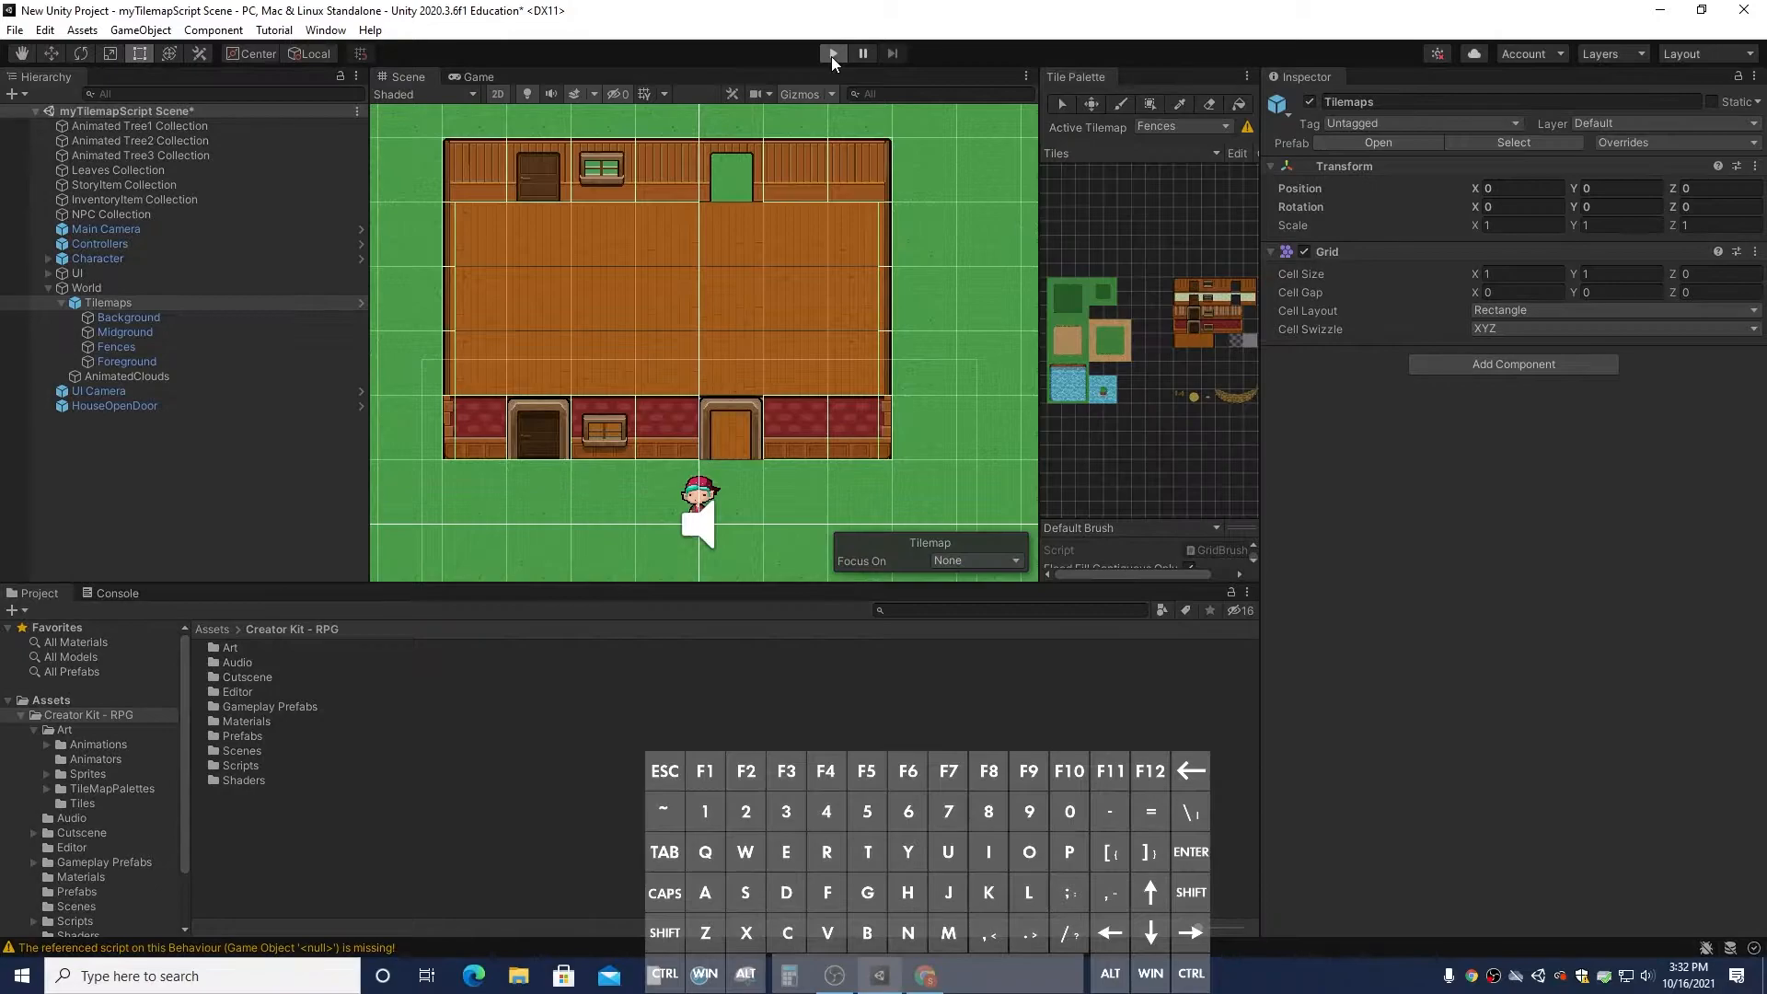
Play the scene and walk the character through the house's front open doorway, testing the collisions on both sides of the frame
left_click(831, 54)
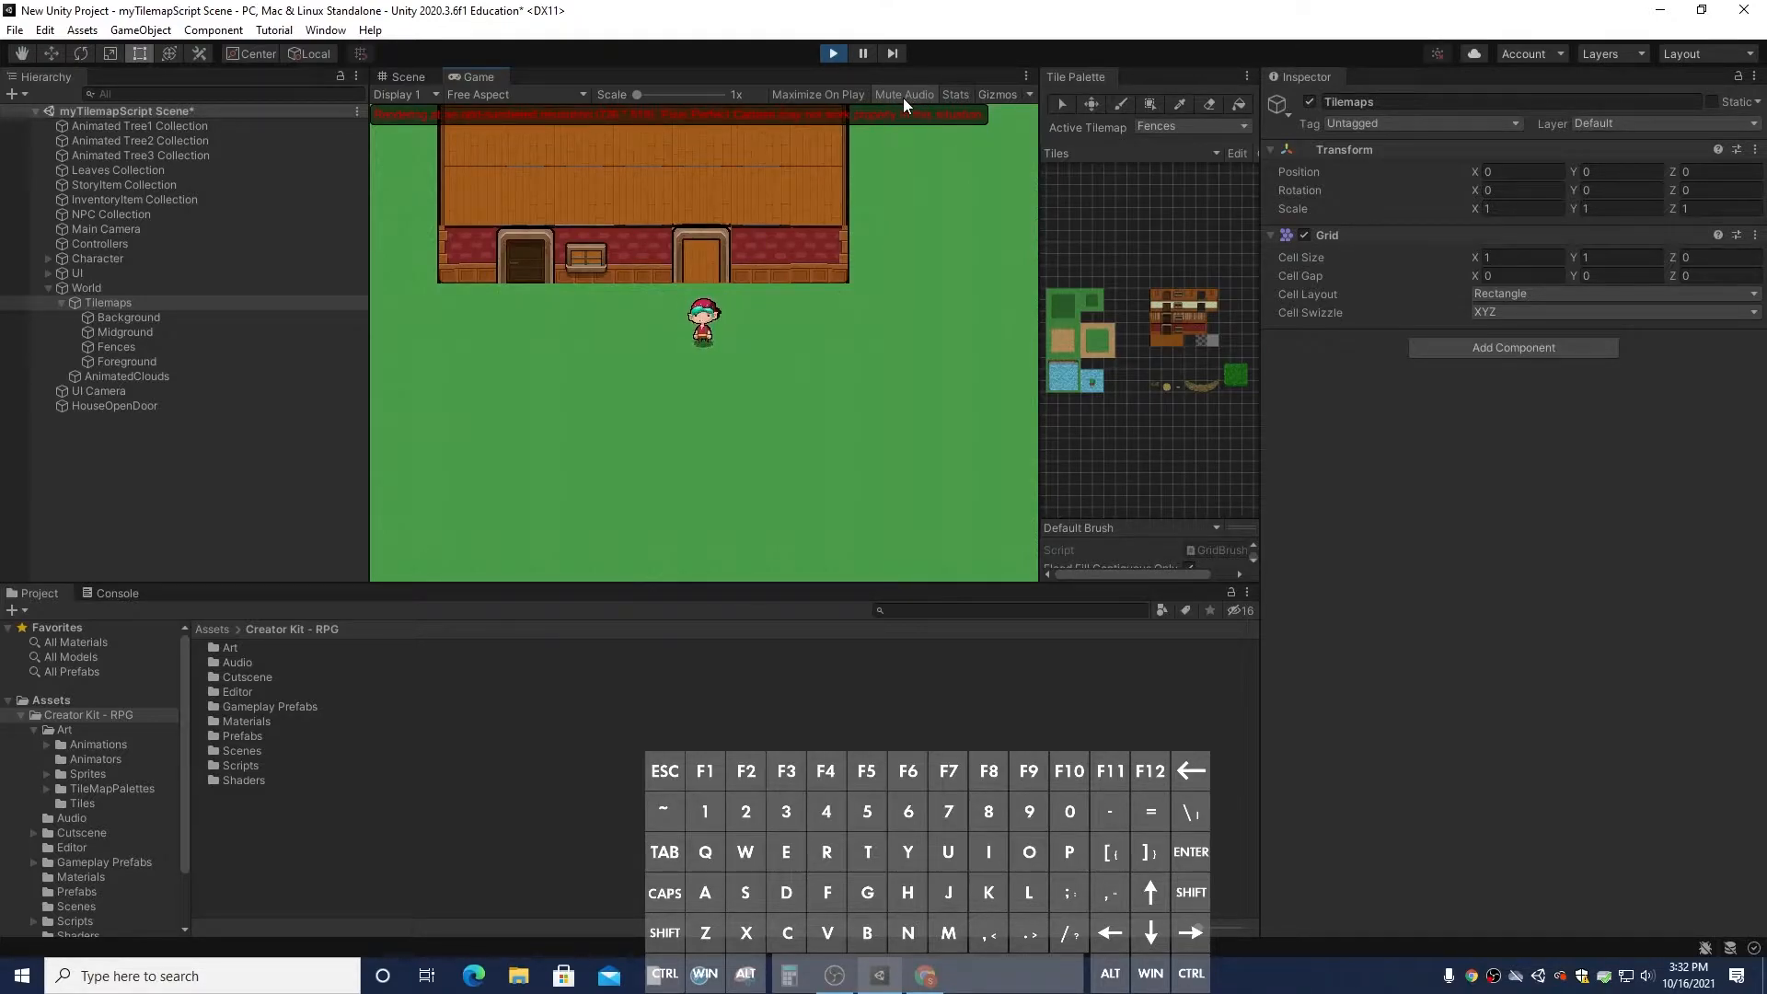
key("Up")
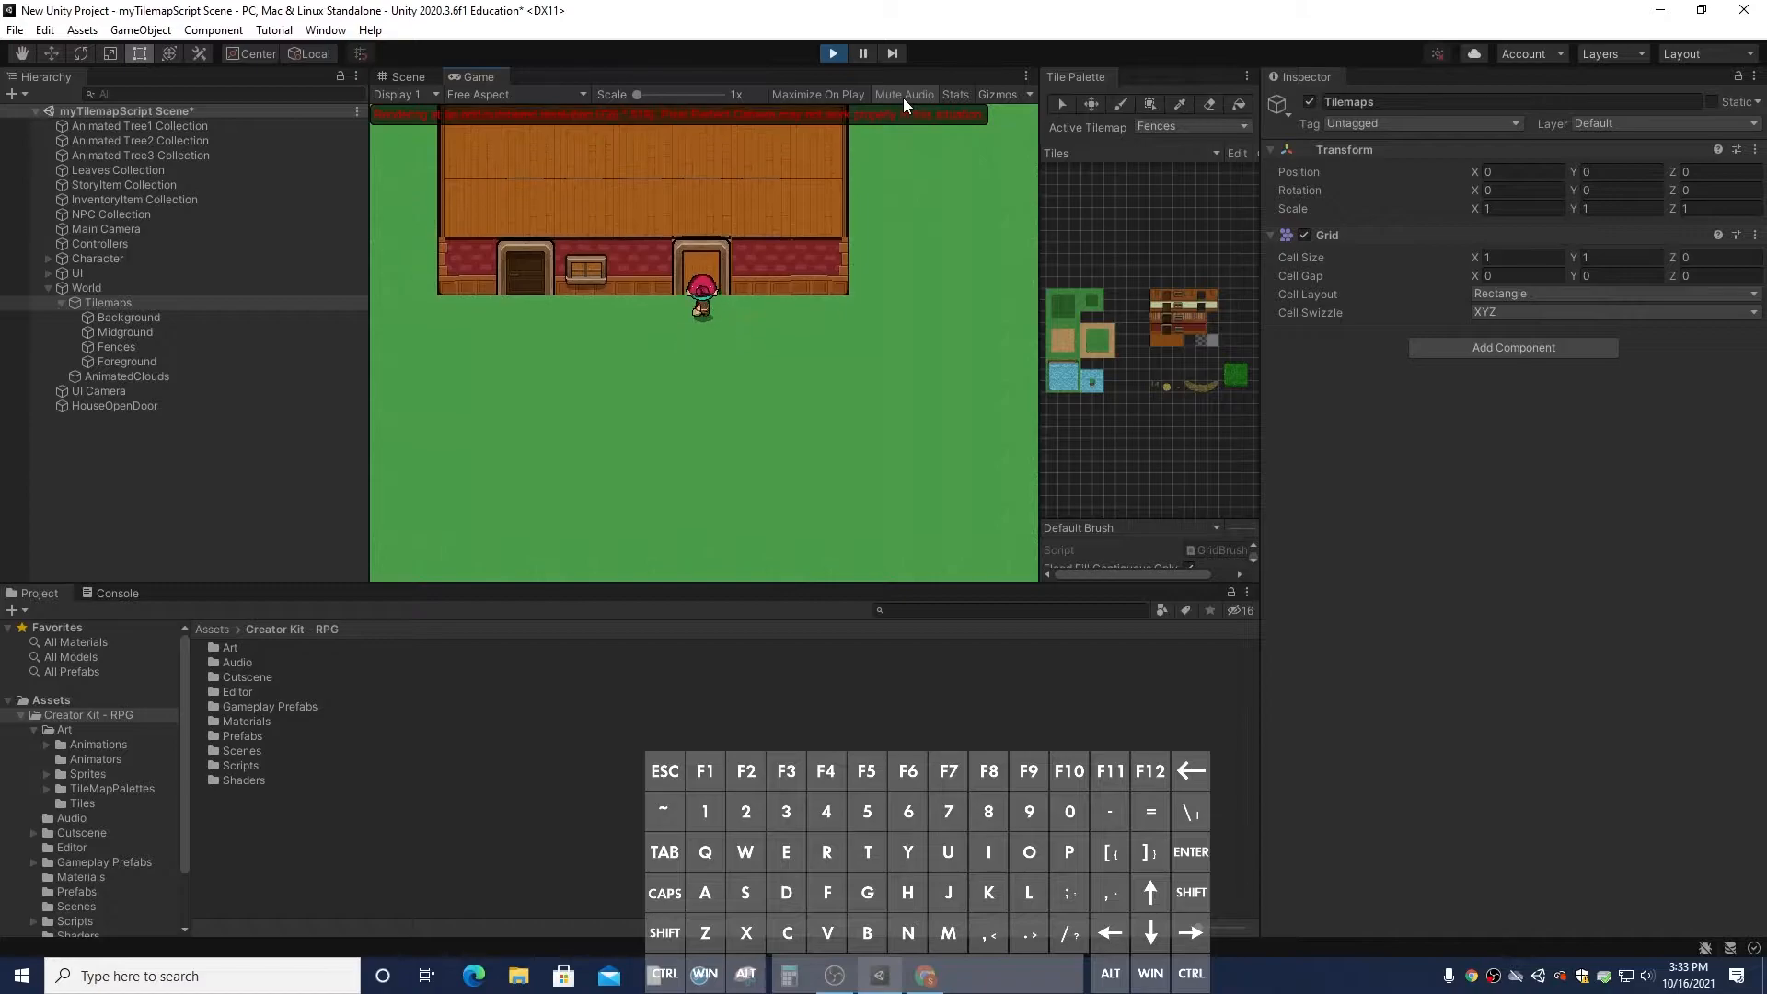
key("Left")
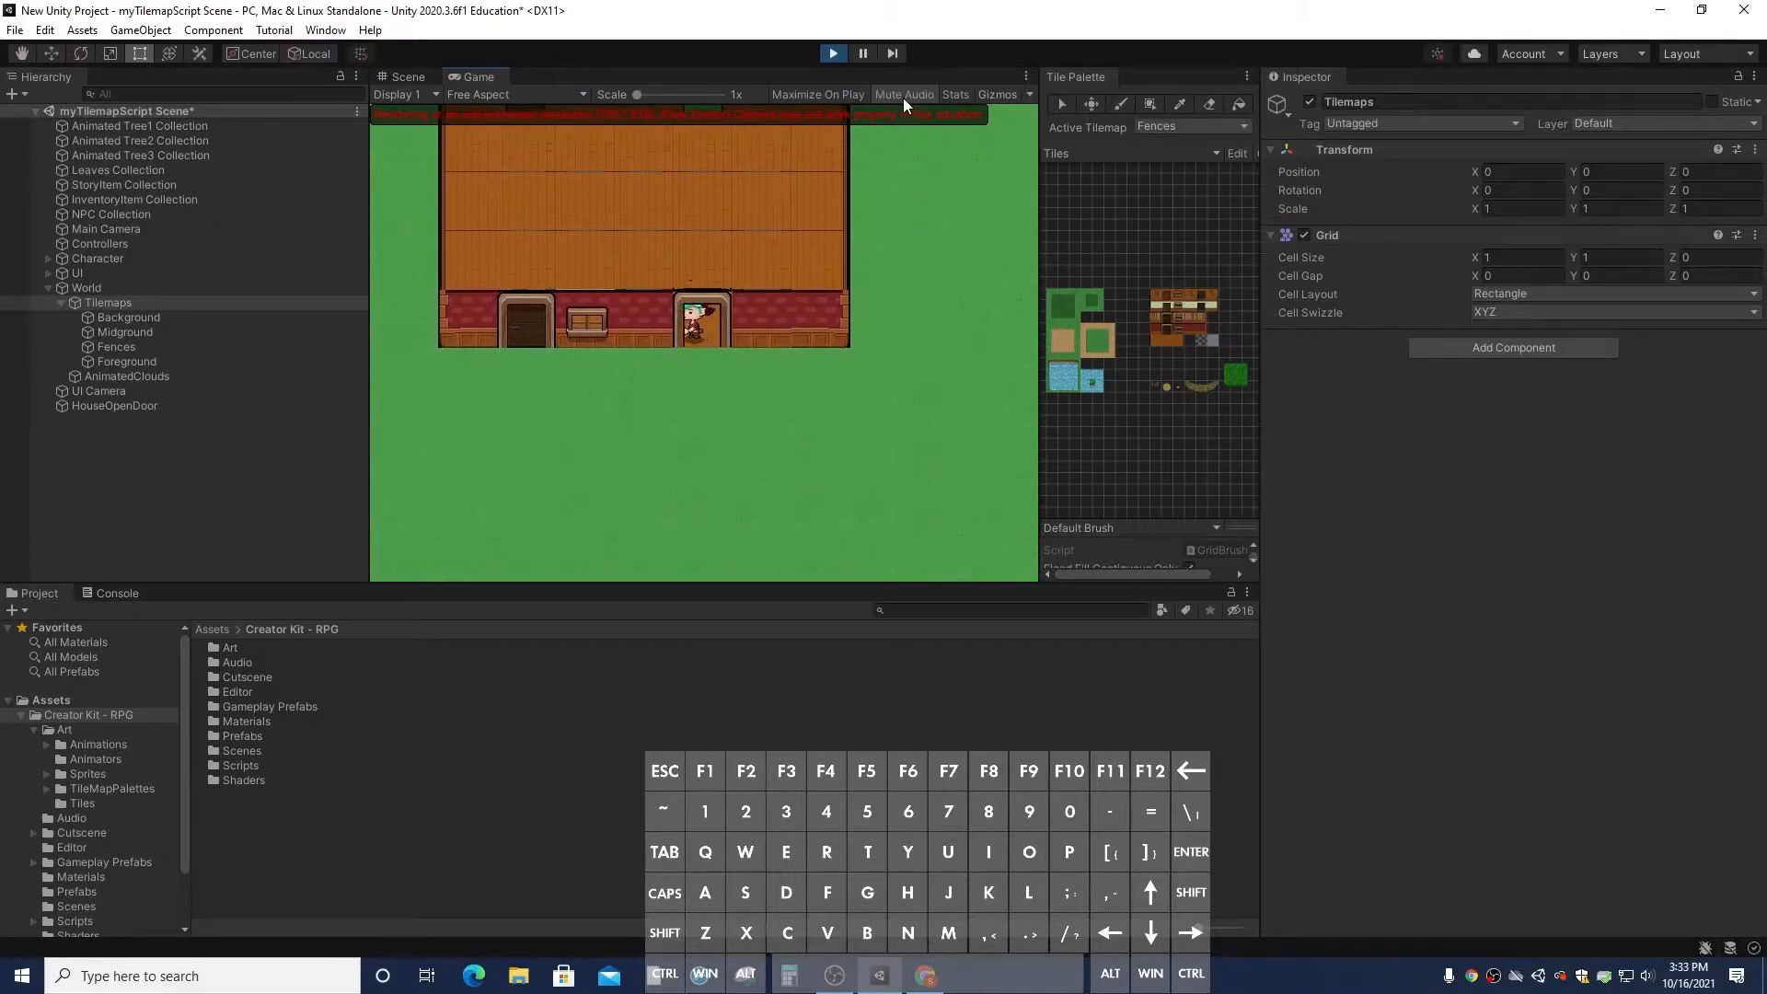
key("Right")
key("Left")
key("Right")
key("Up")
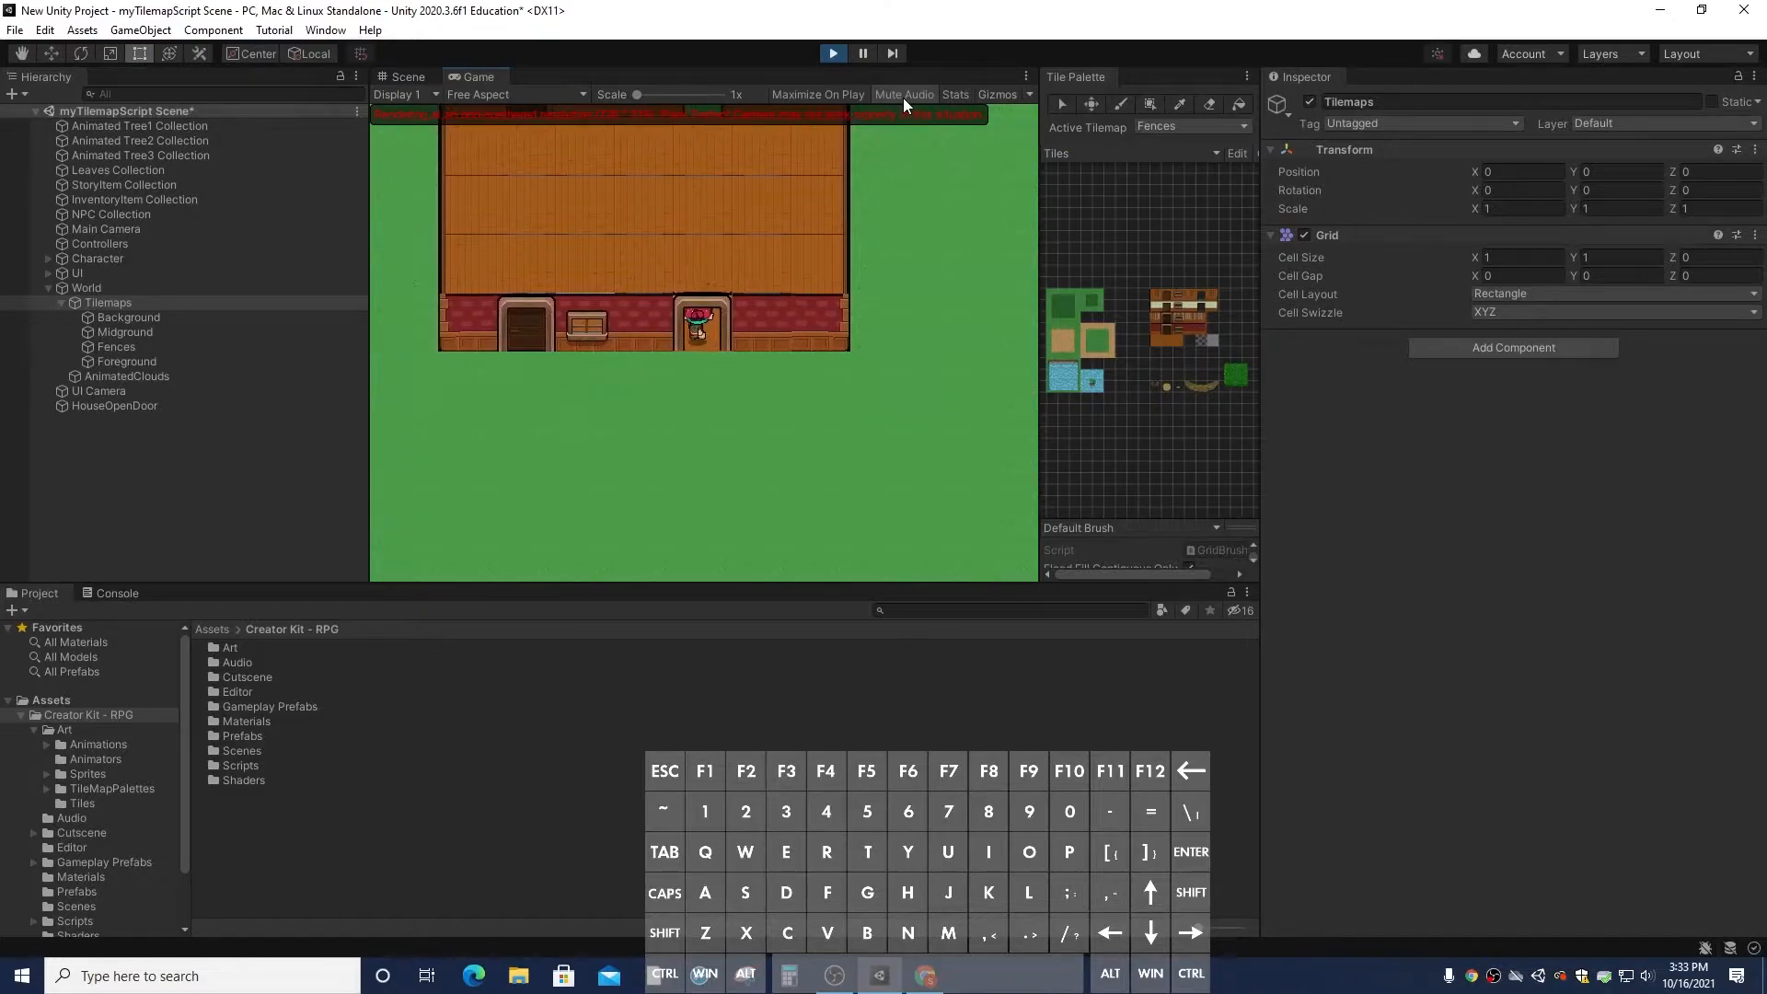
key("Left")
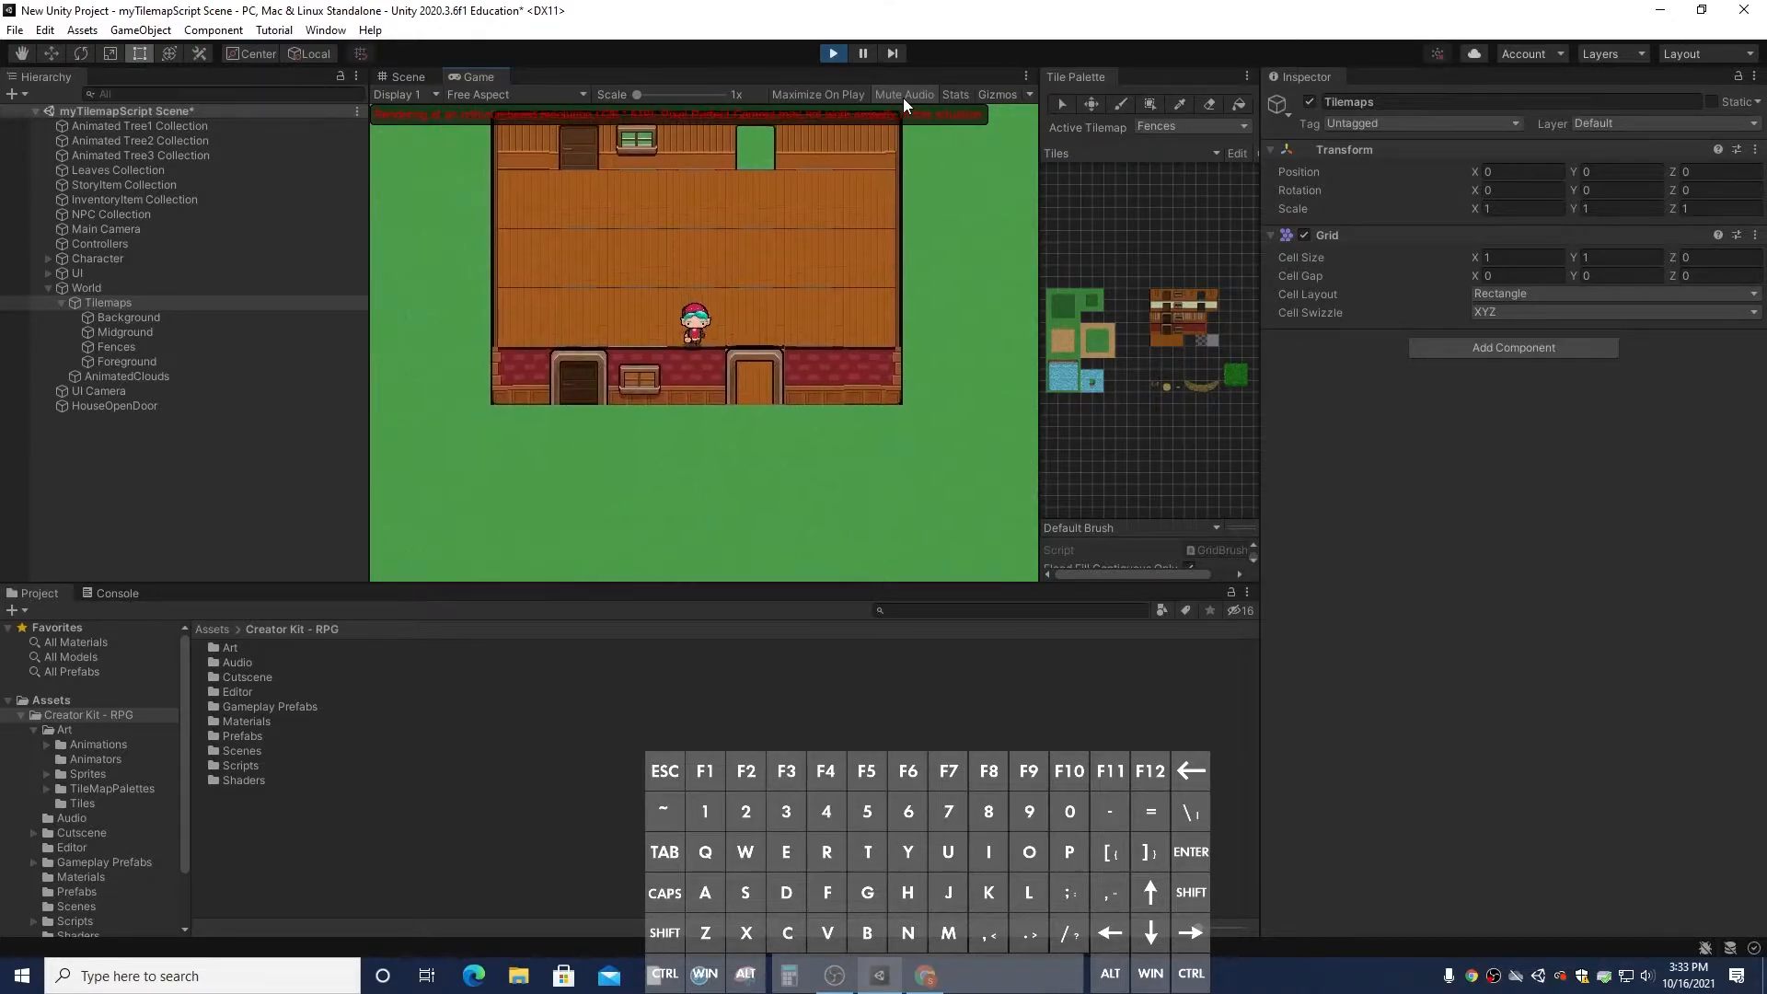
Walk the character out through the rear doorway and back inside the house, and stop the play test
key("Up")
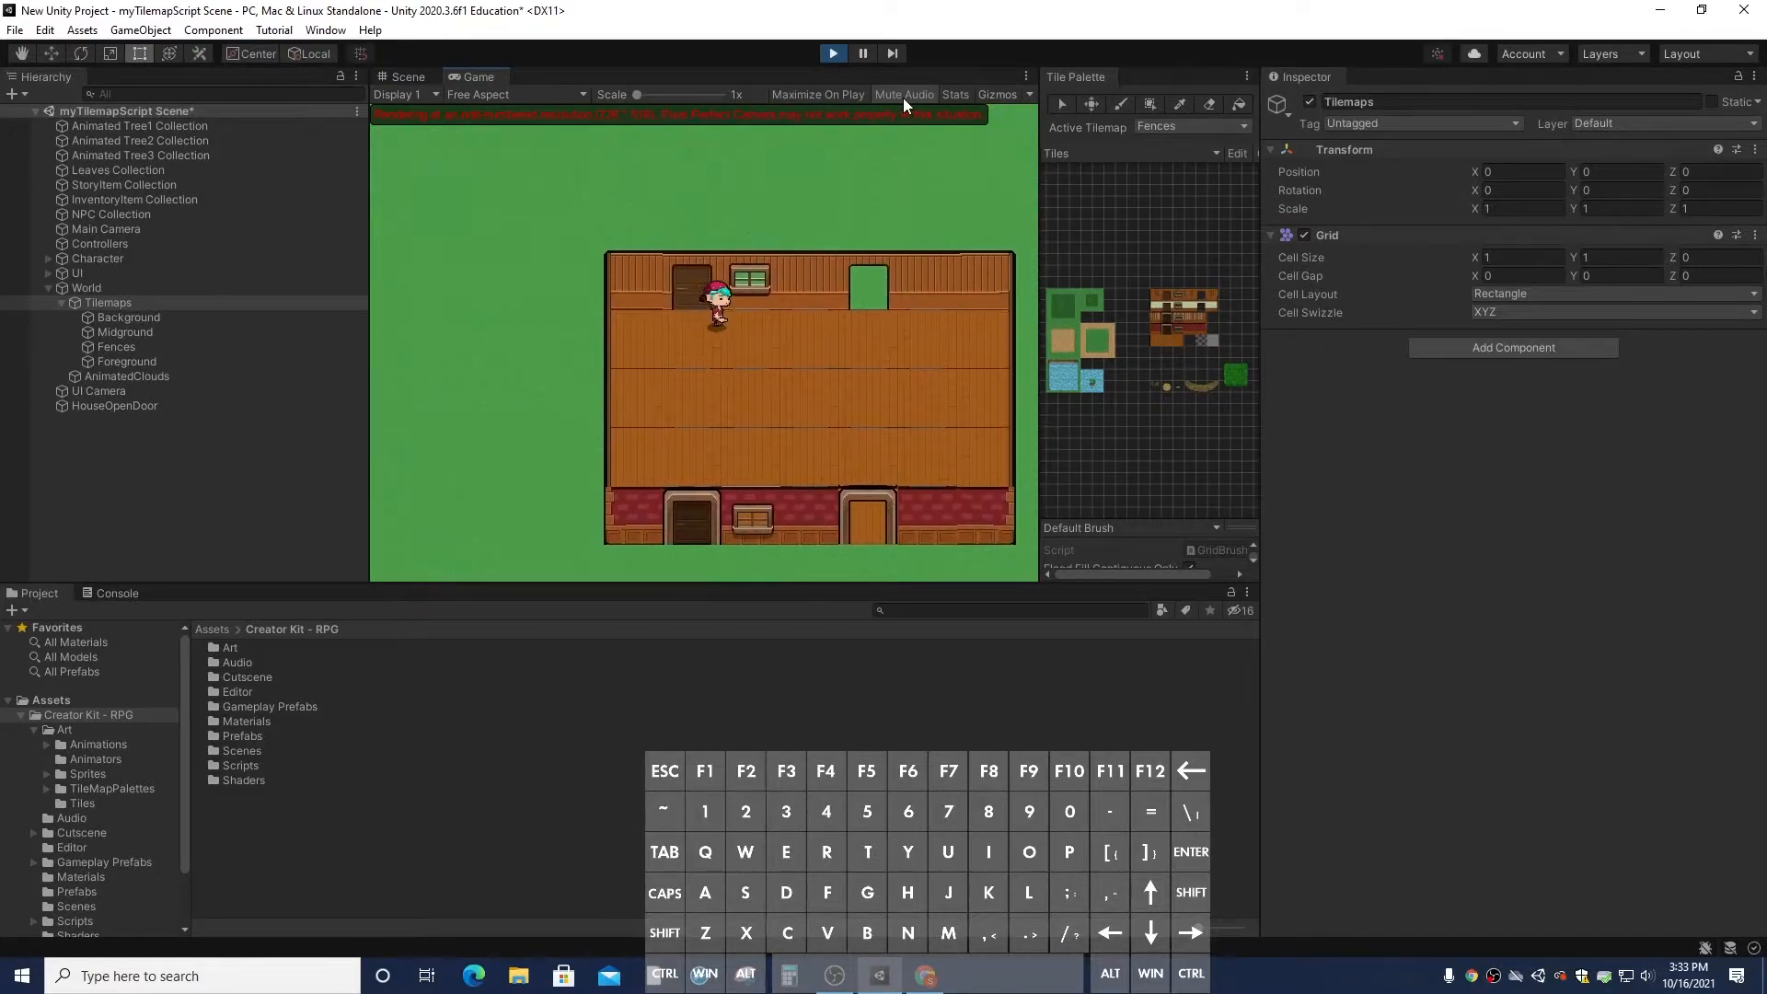
key("Right")
key("Up")
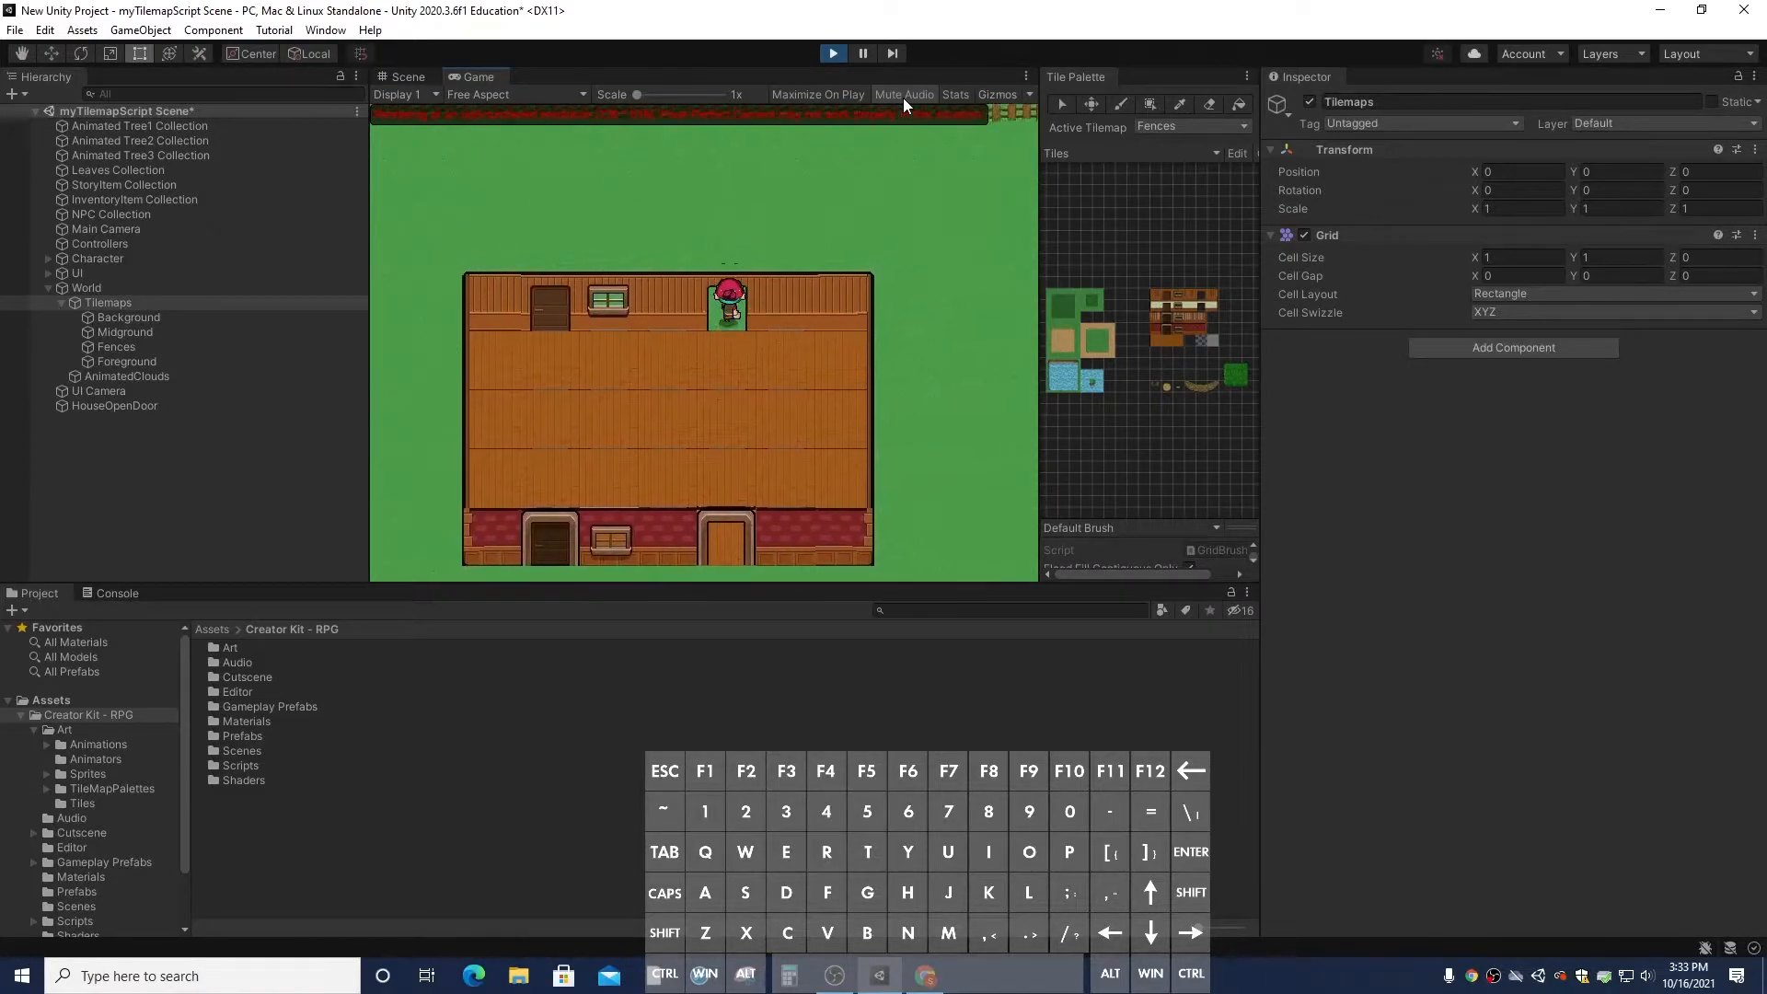
key("Left")
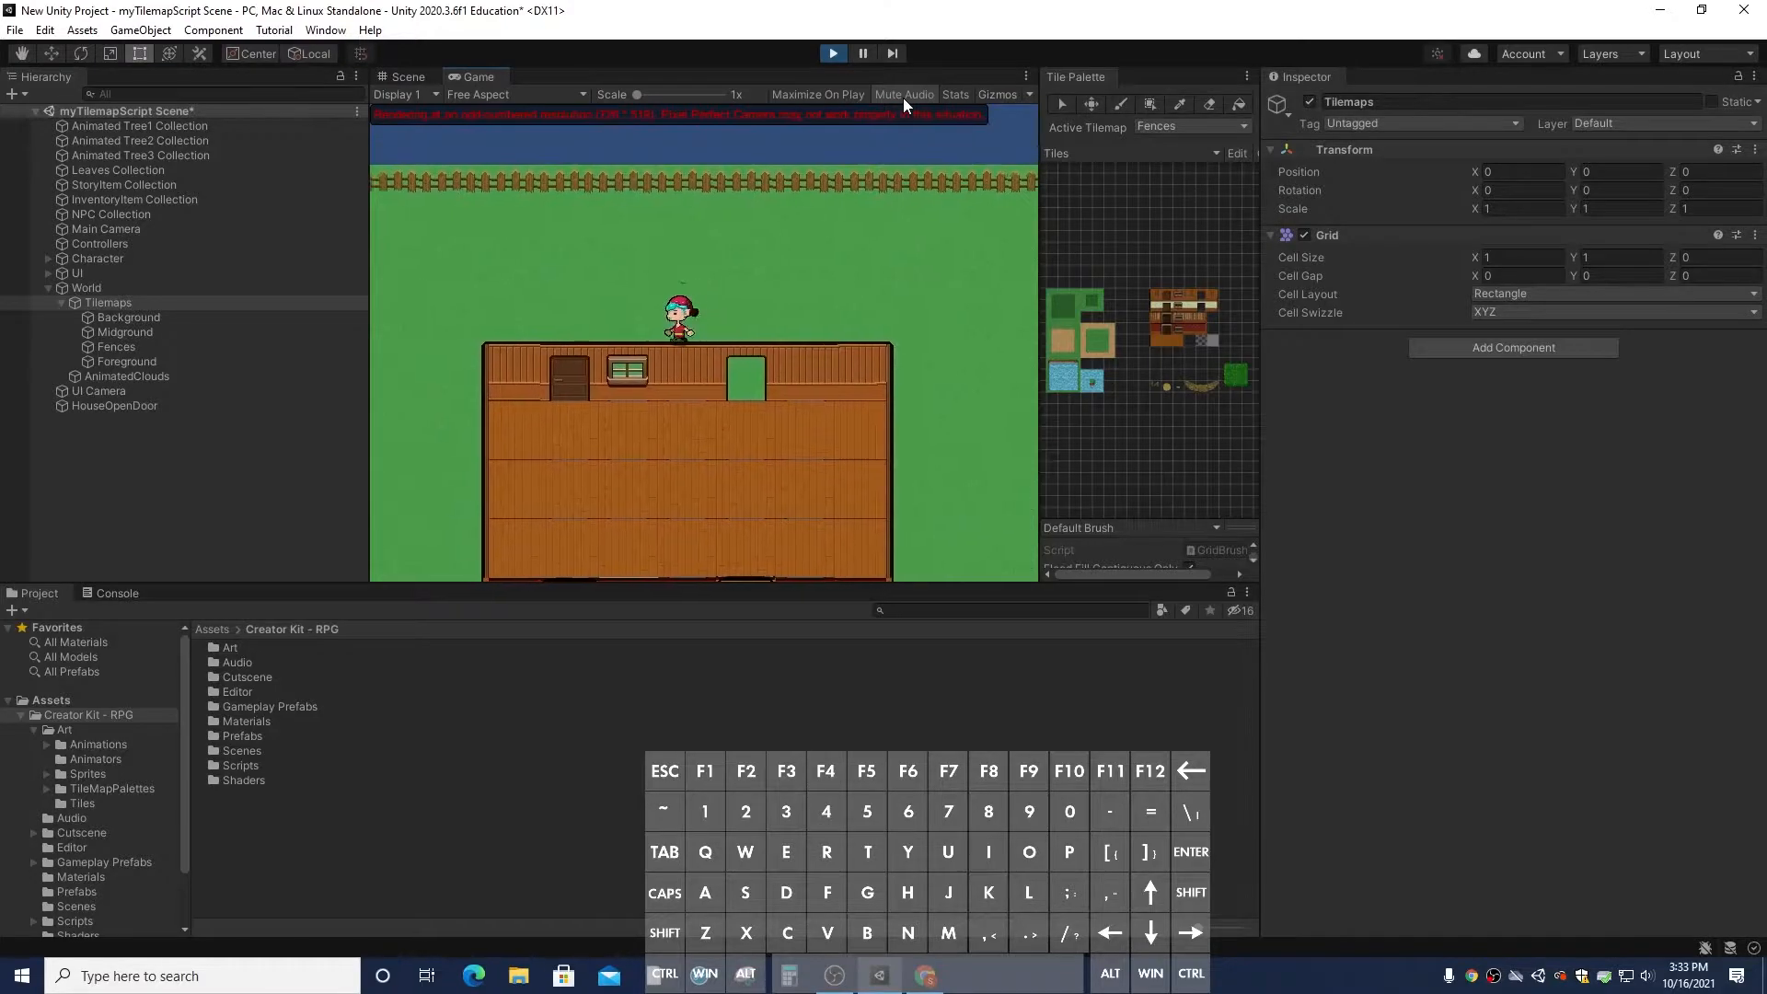
key("Right")
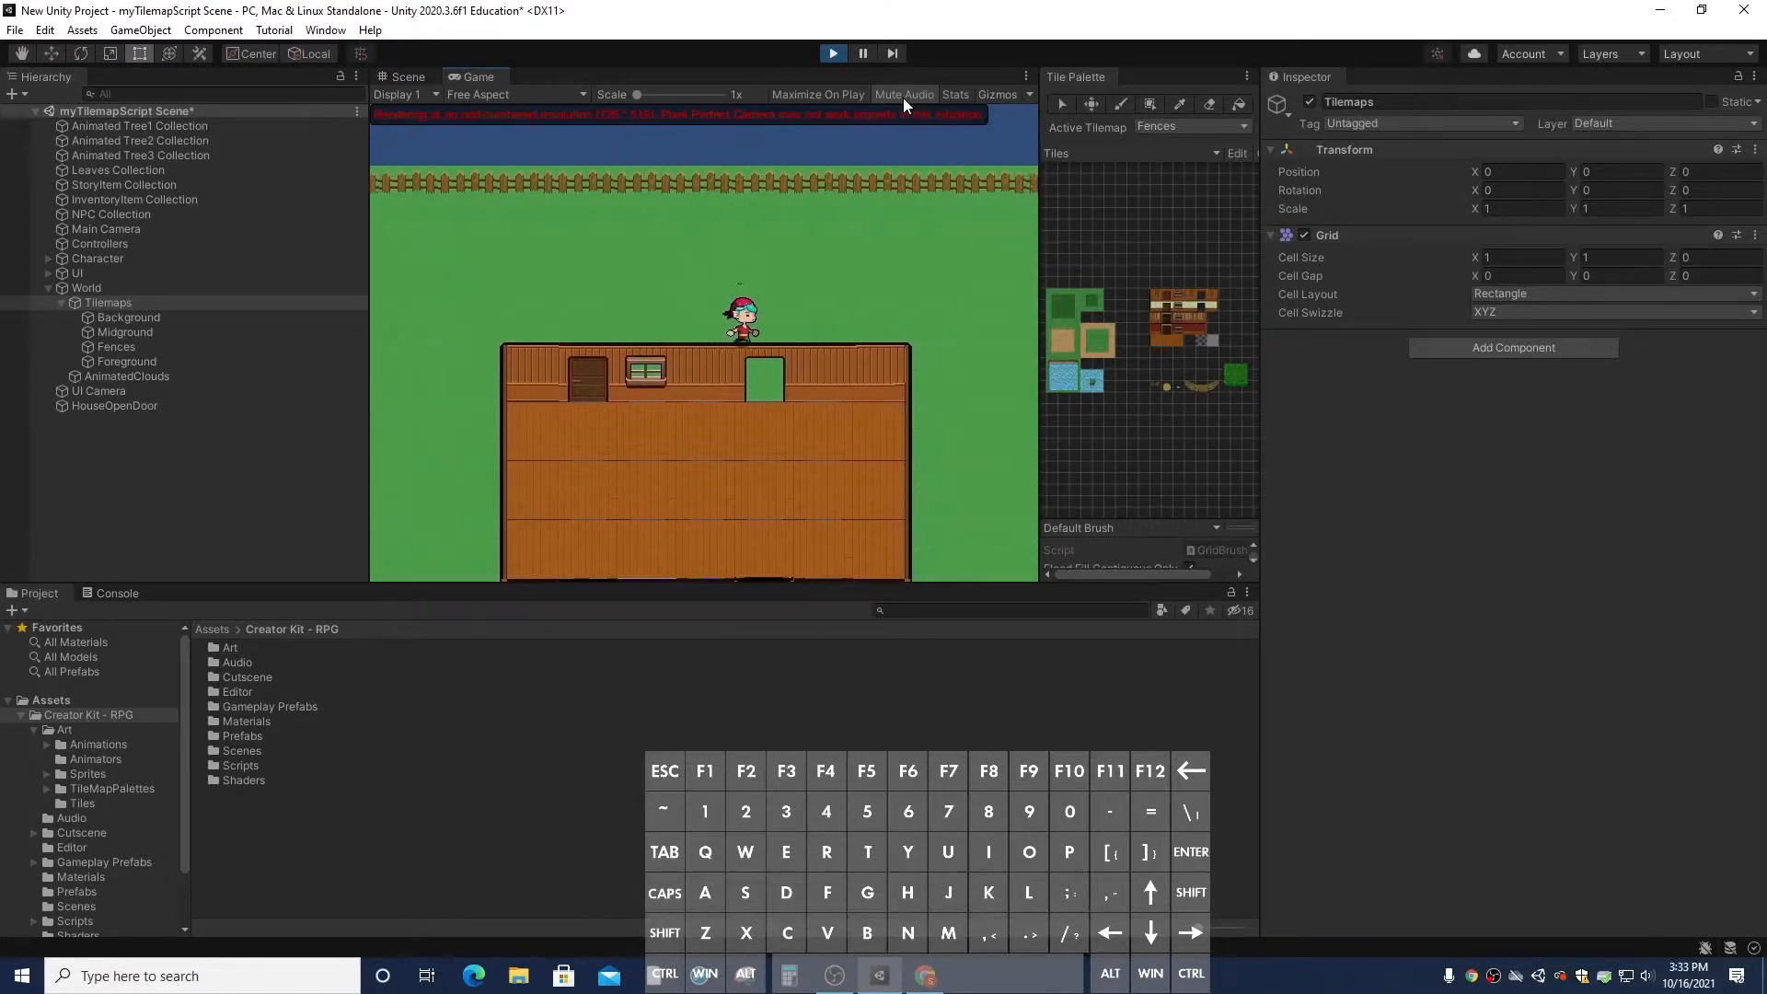
key("Down")
key("Down")
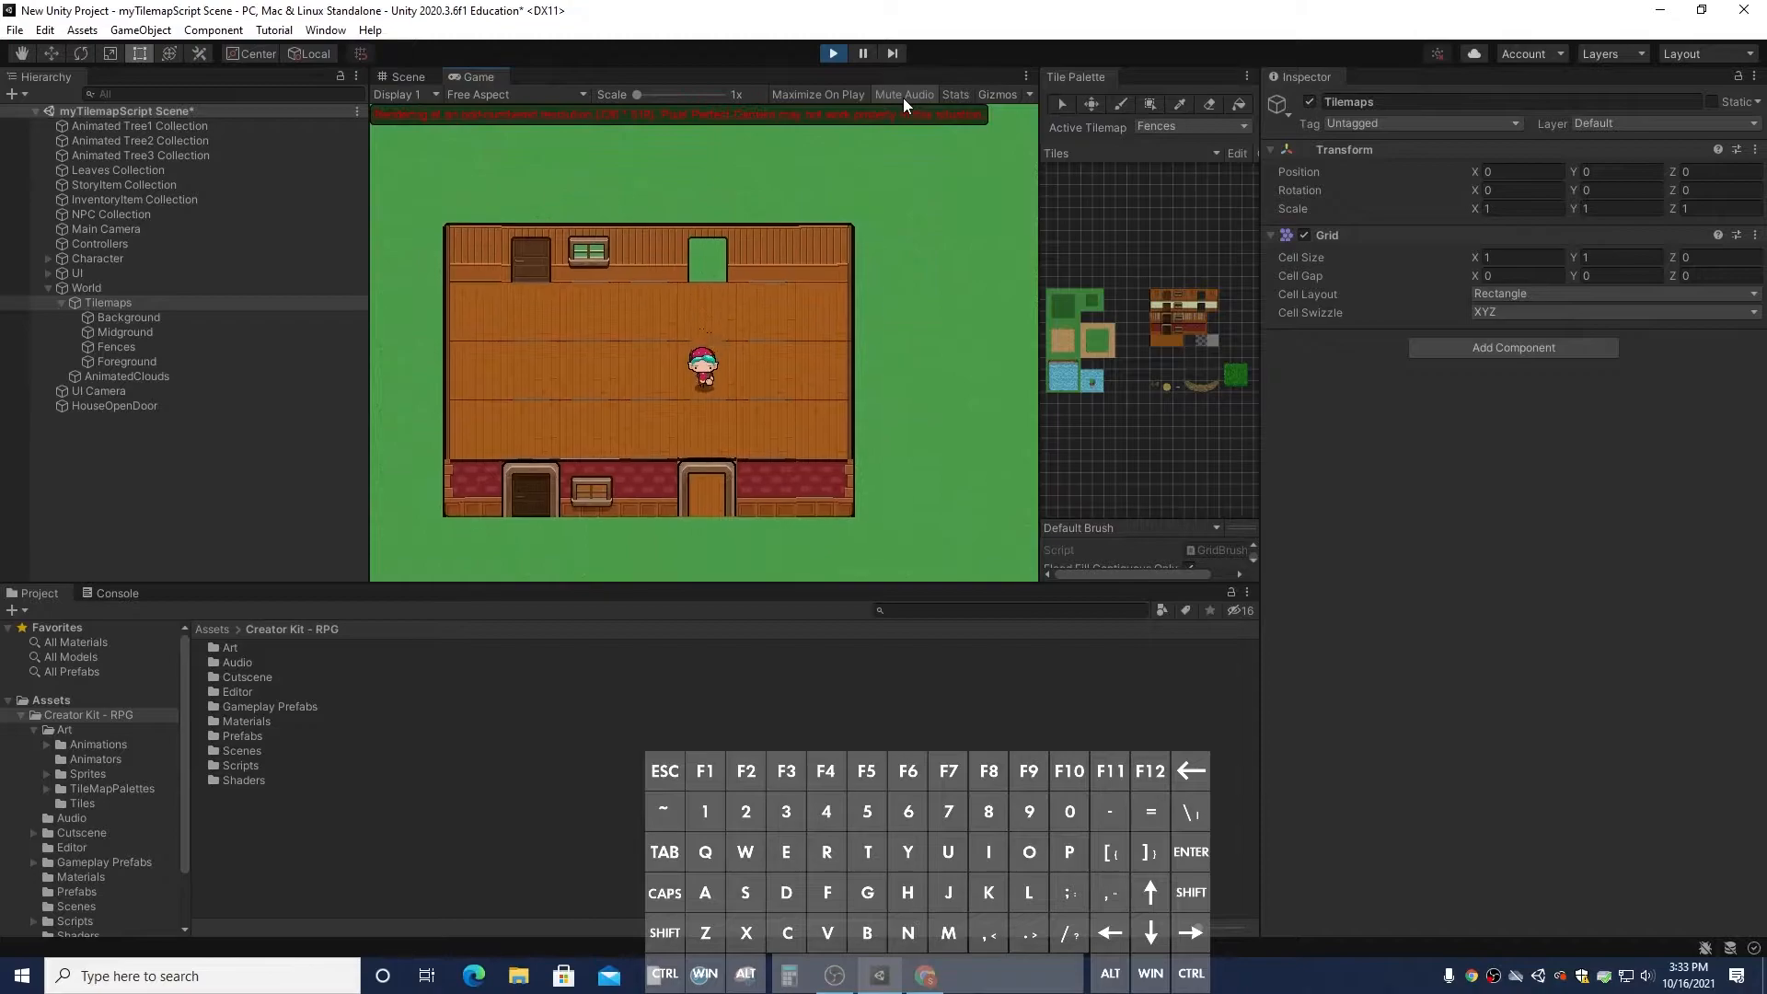
key("Left")
key("Down")
key("Right")
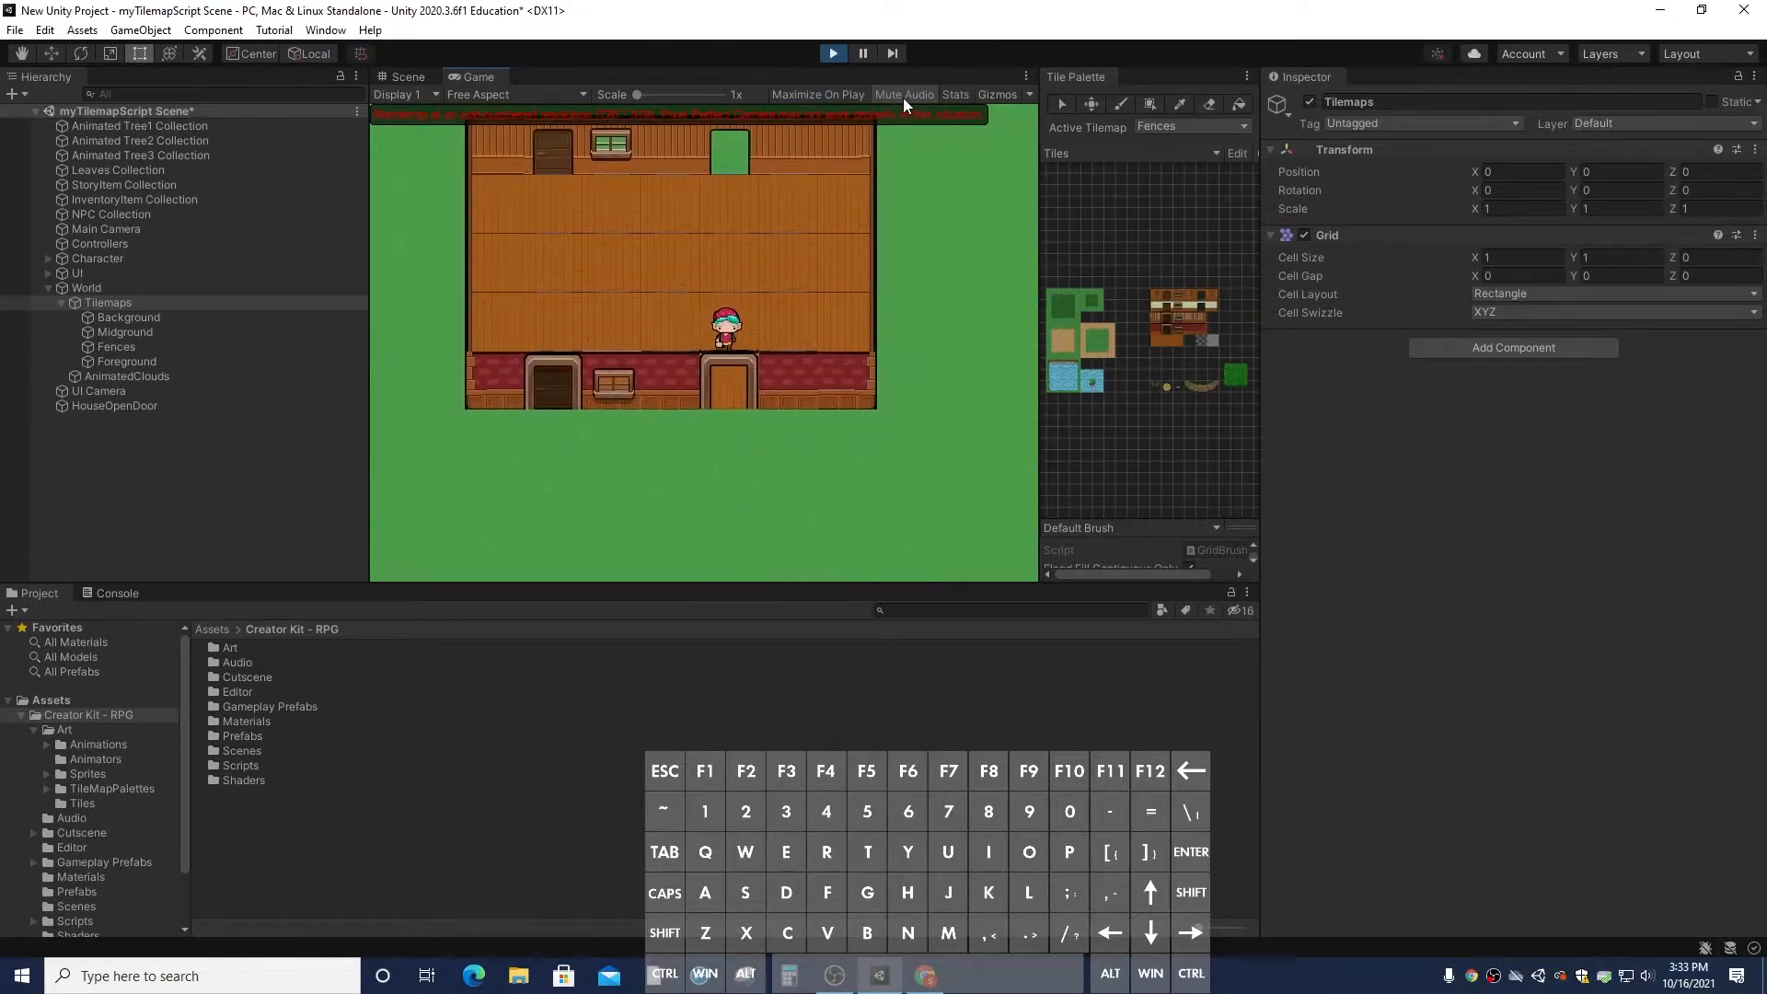
left_click(833, 54)
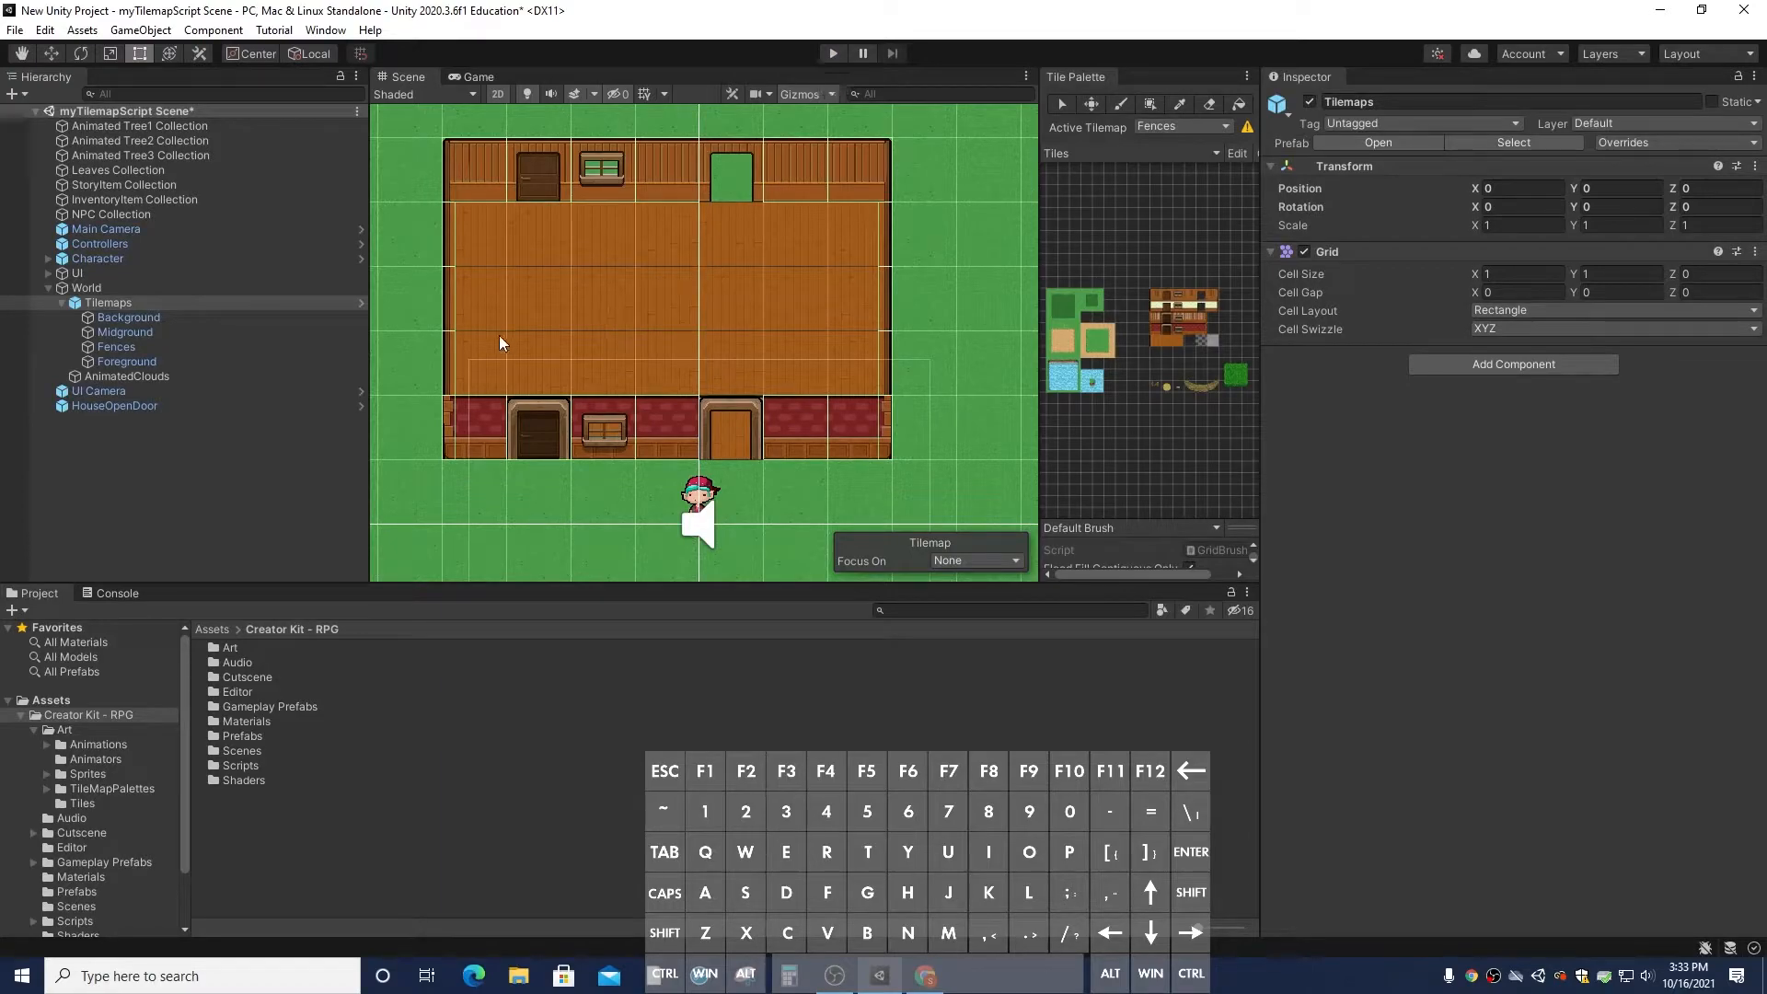
Shorten HouseOpenDoor's first Box Collider 2D to about 0.08 high at the base of the left door post
left_click(120, 405)
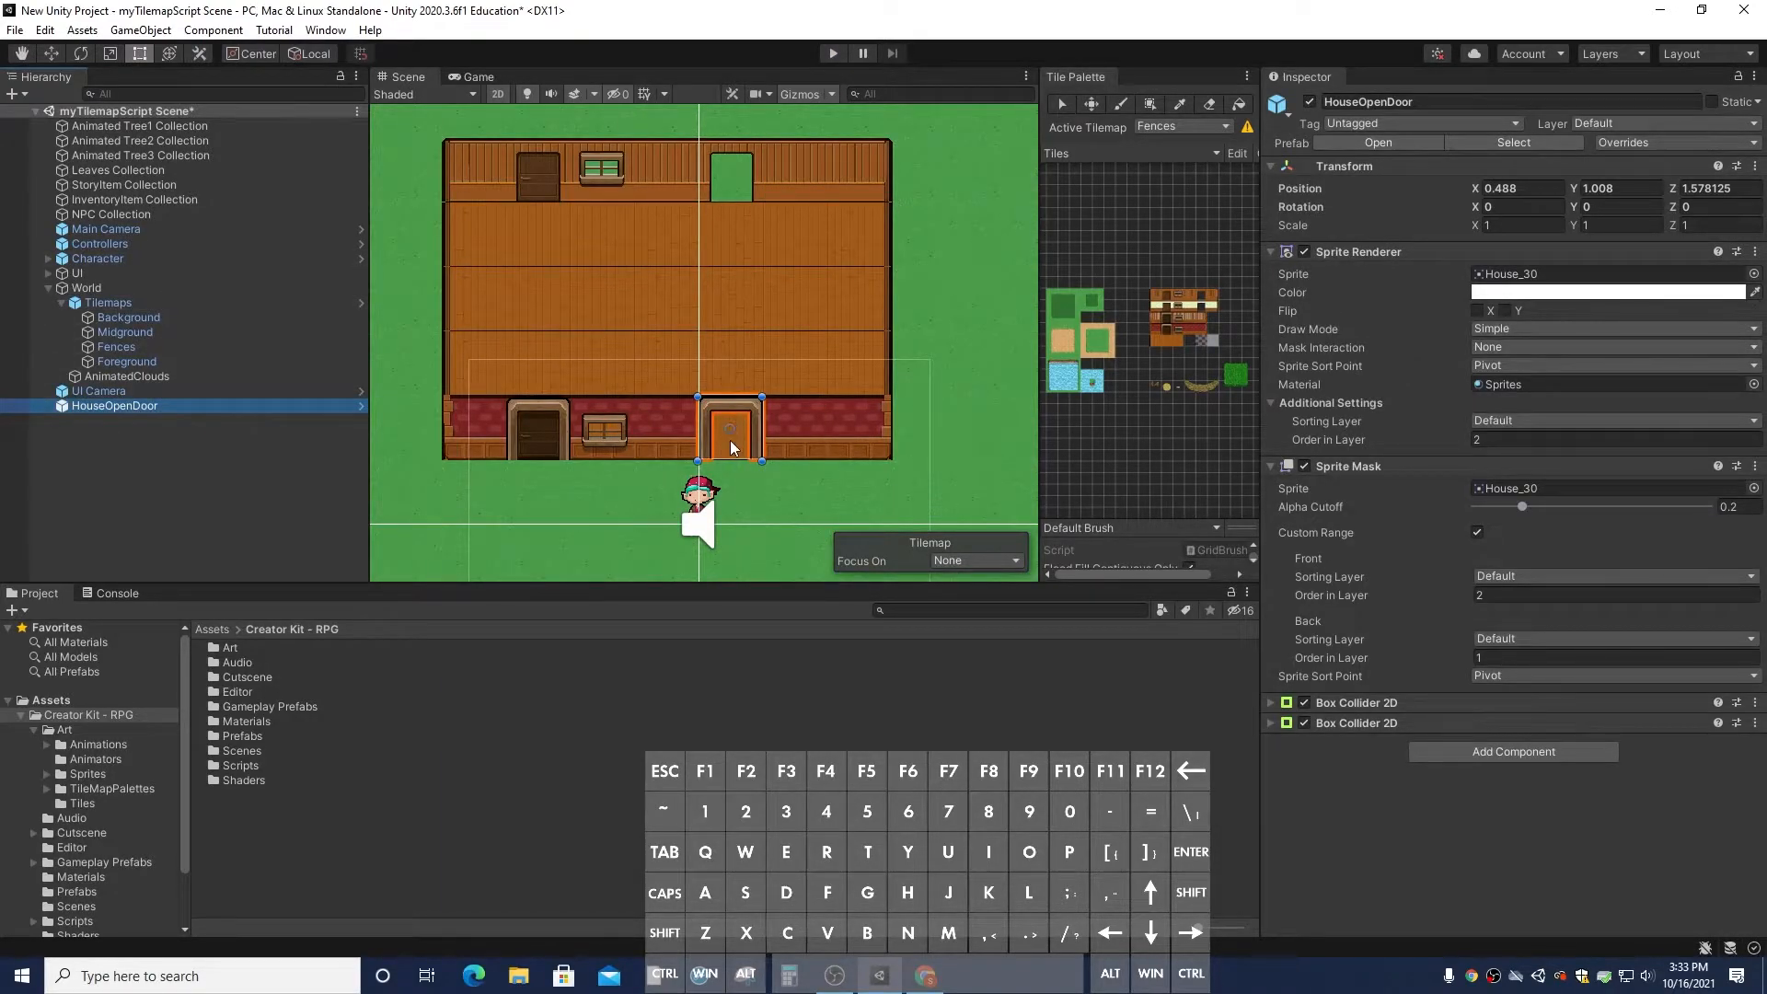
left_click(1272, 704)
left_click(1486, 728)
left_click_drag(708, 402, 710, 460)
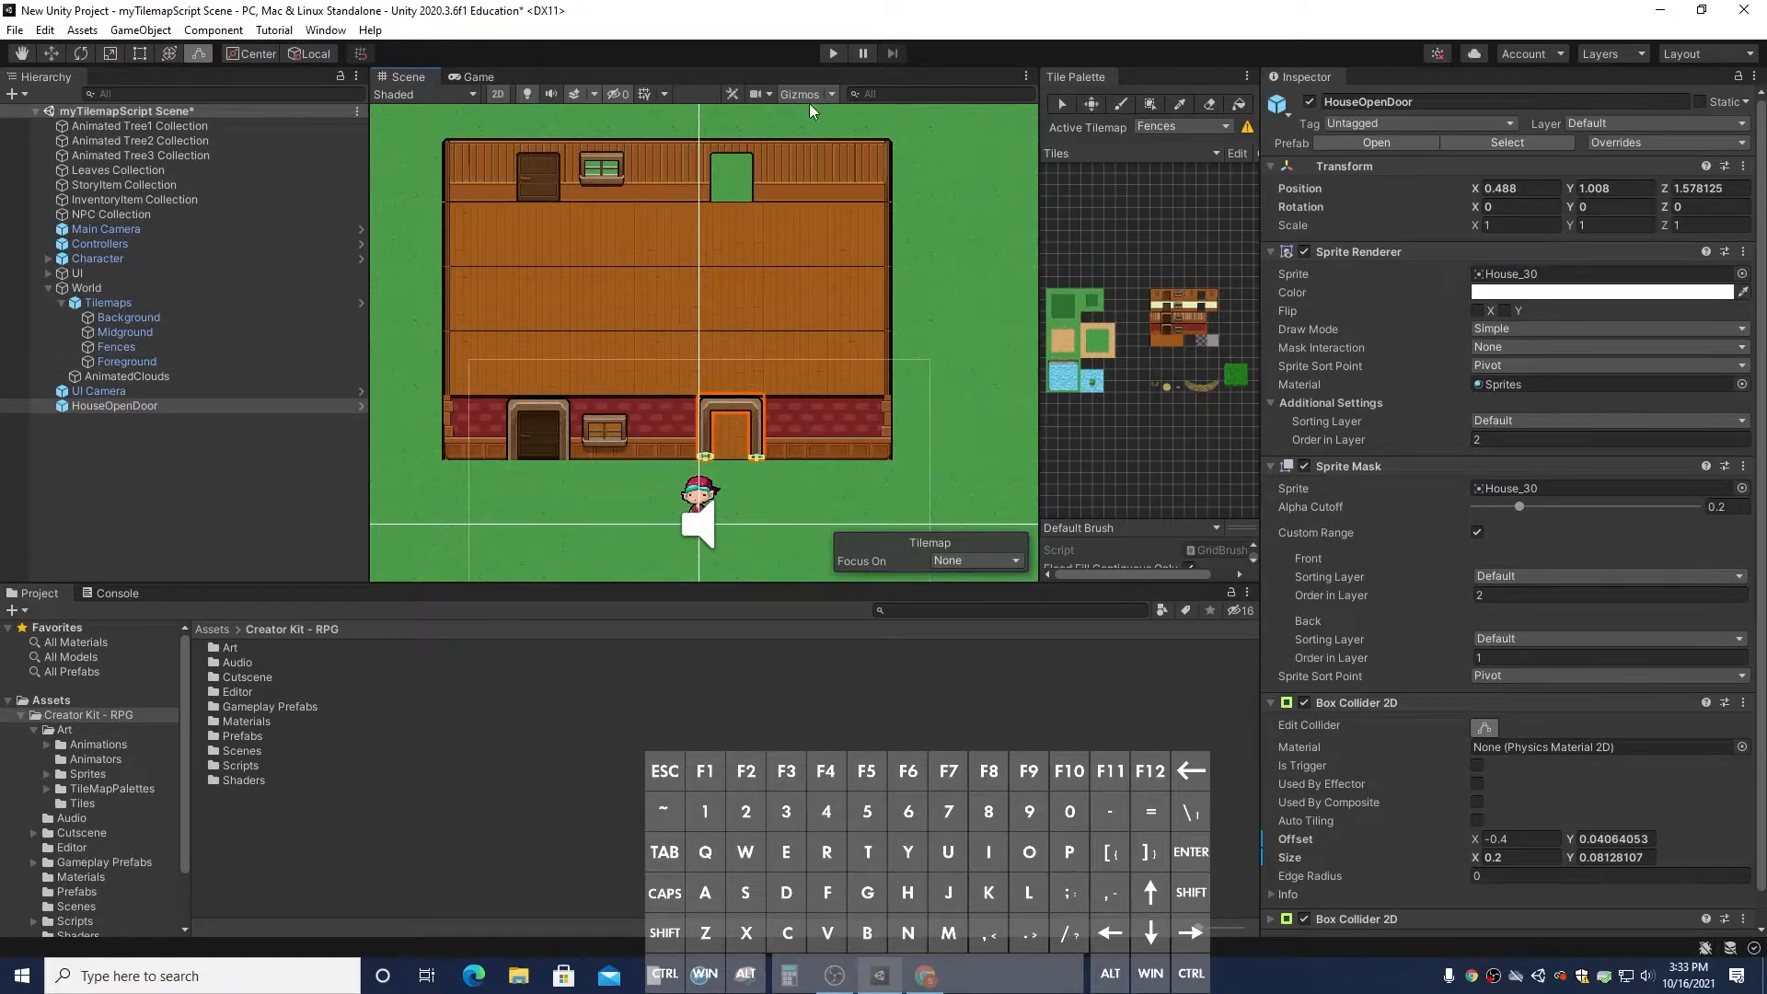
Play the scene again, walk the character in and out of the front doorway to test the shortened collider, and stop playing
left_click(831, 55)
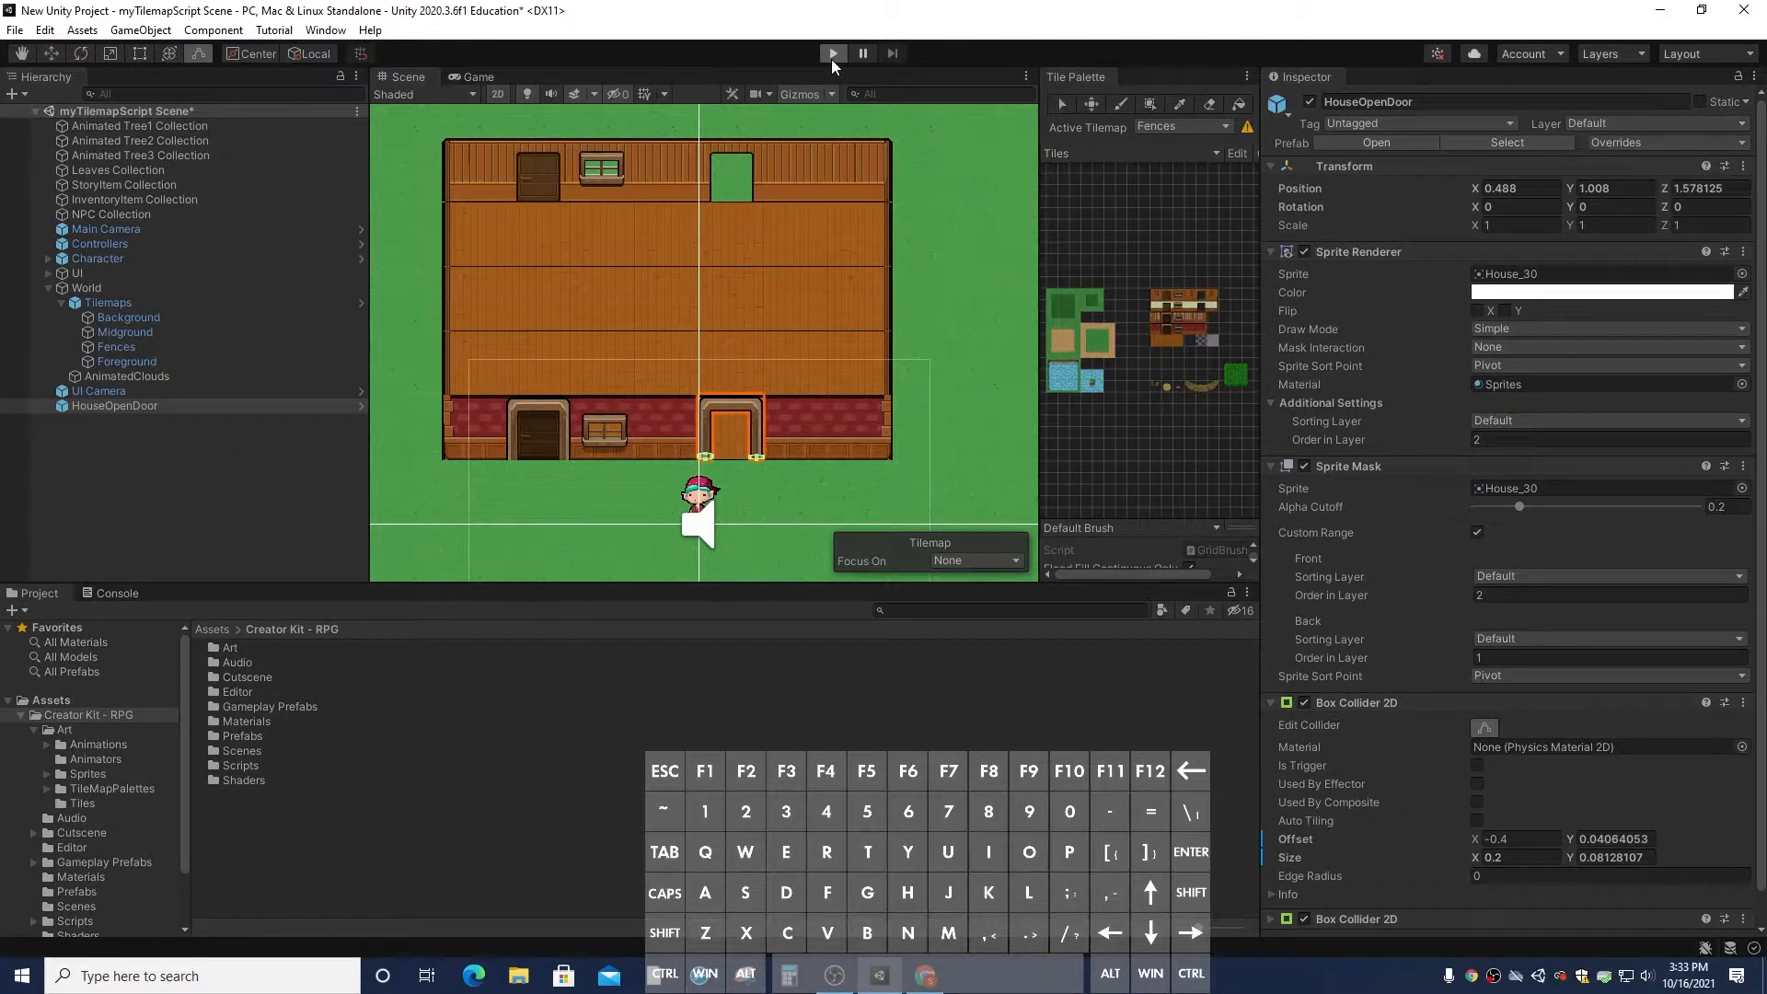
key("Right")
key("Up")
key("Left")
key("Down")
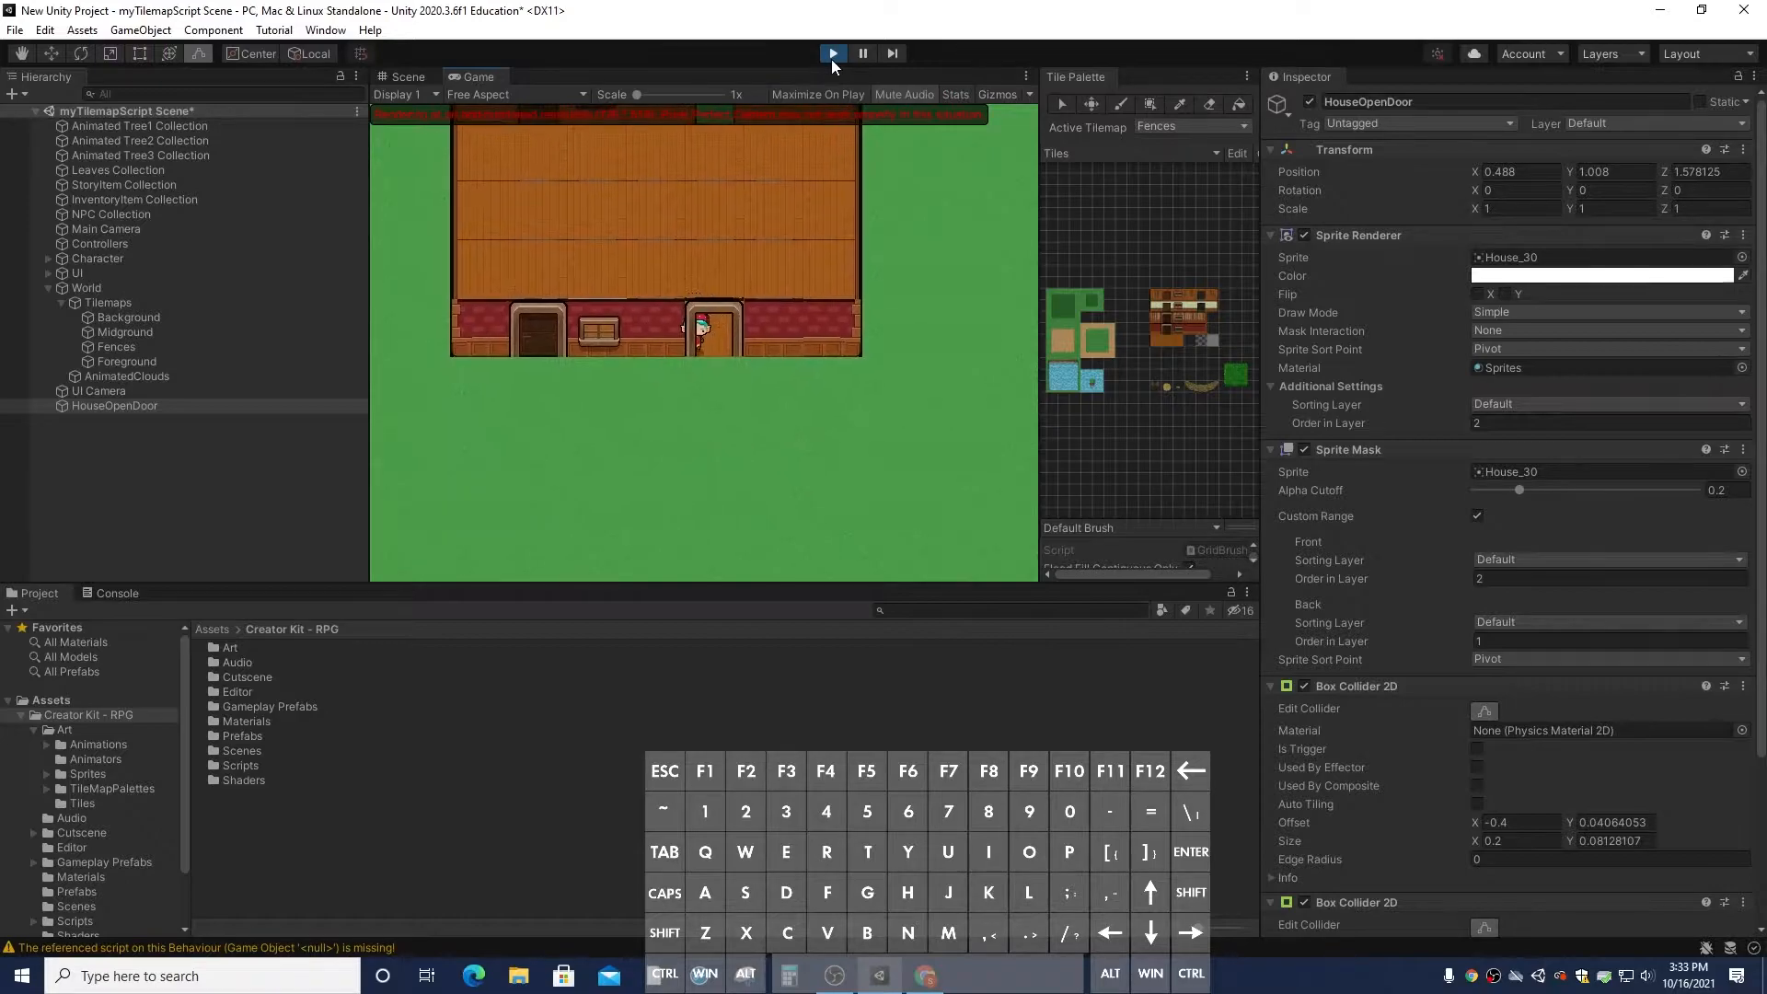
key("Right")
key("Left")
key("Down")
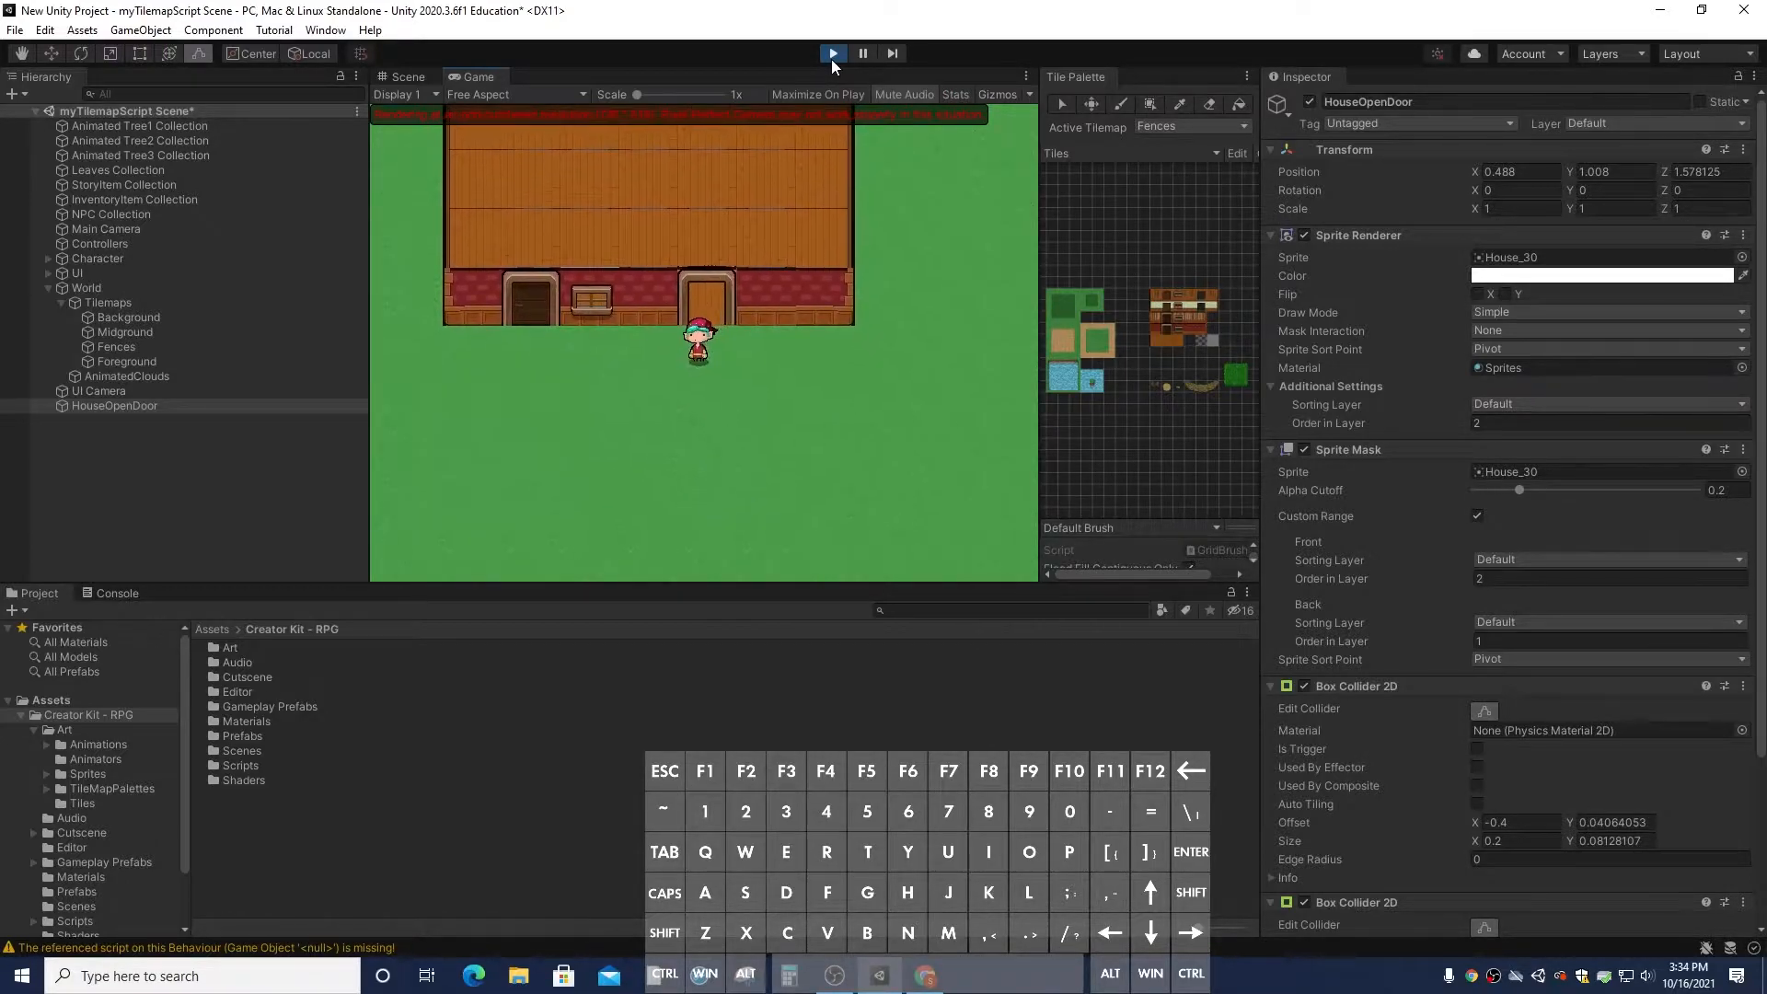
left_click(832, 54)
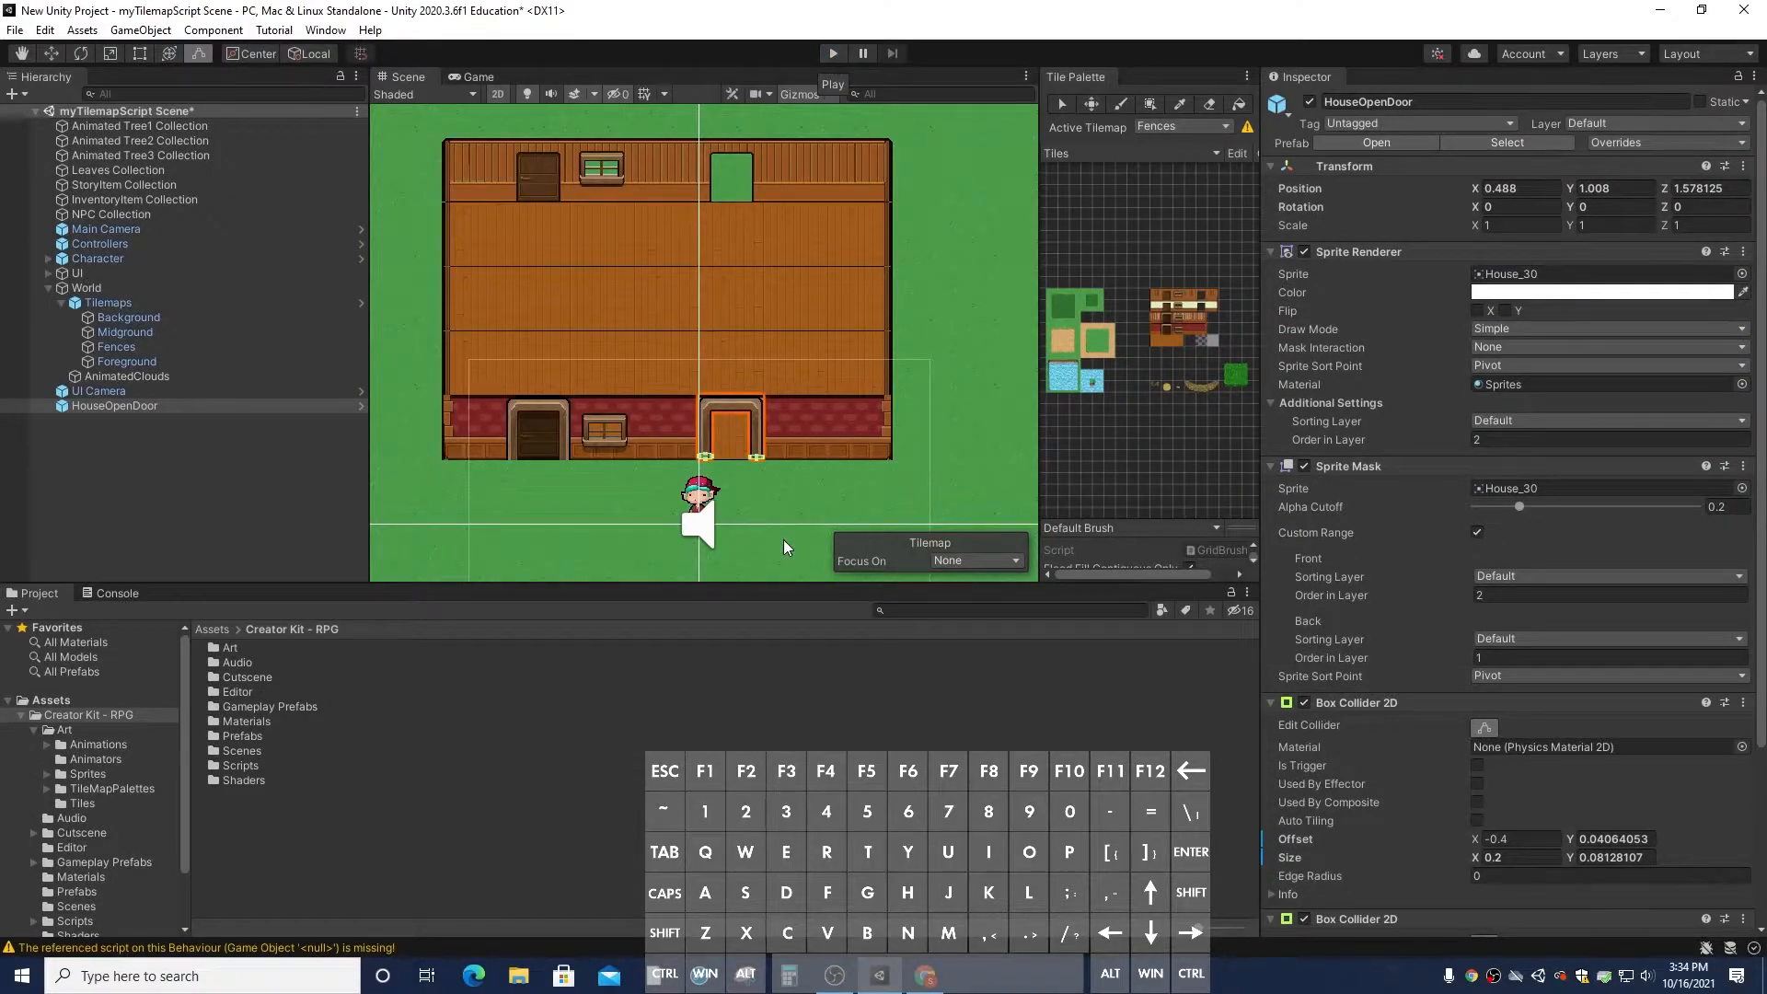
Switch to Chrome and open the Unity Assets and Scripts Drive folder from the Link to Unity Scripts material in Google Classroom
left_click(925, 975)
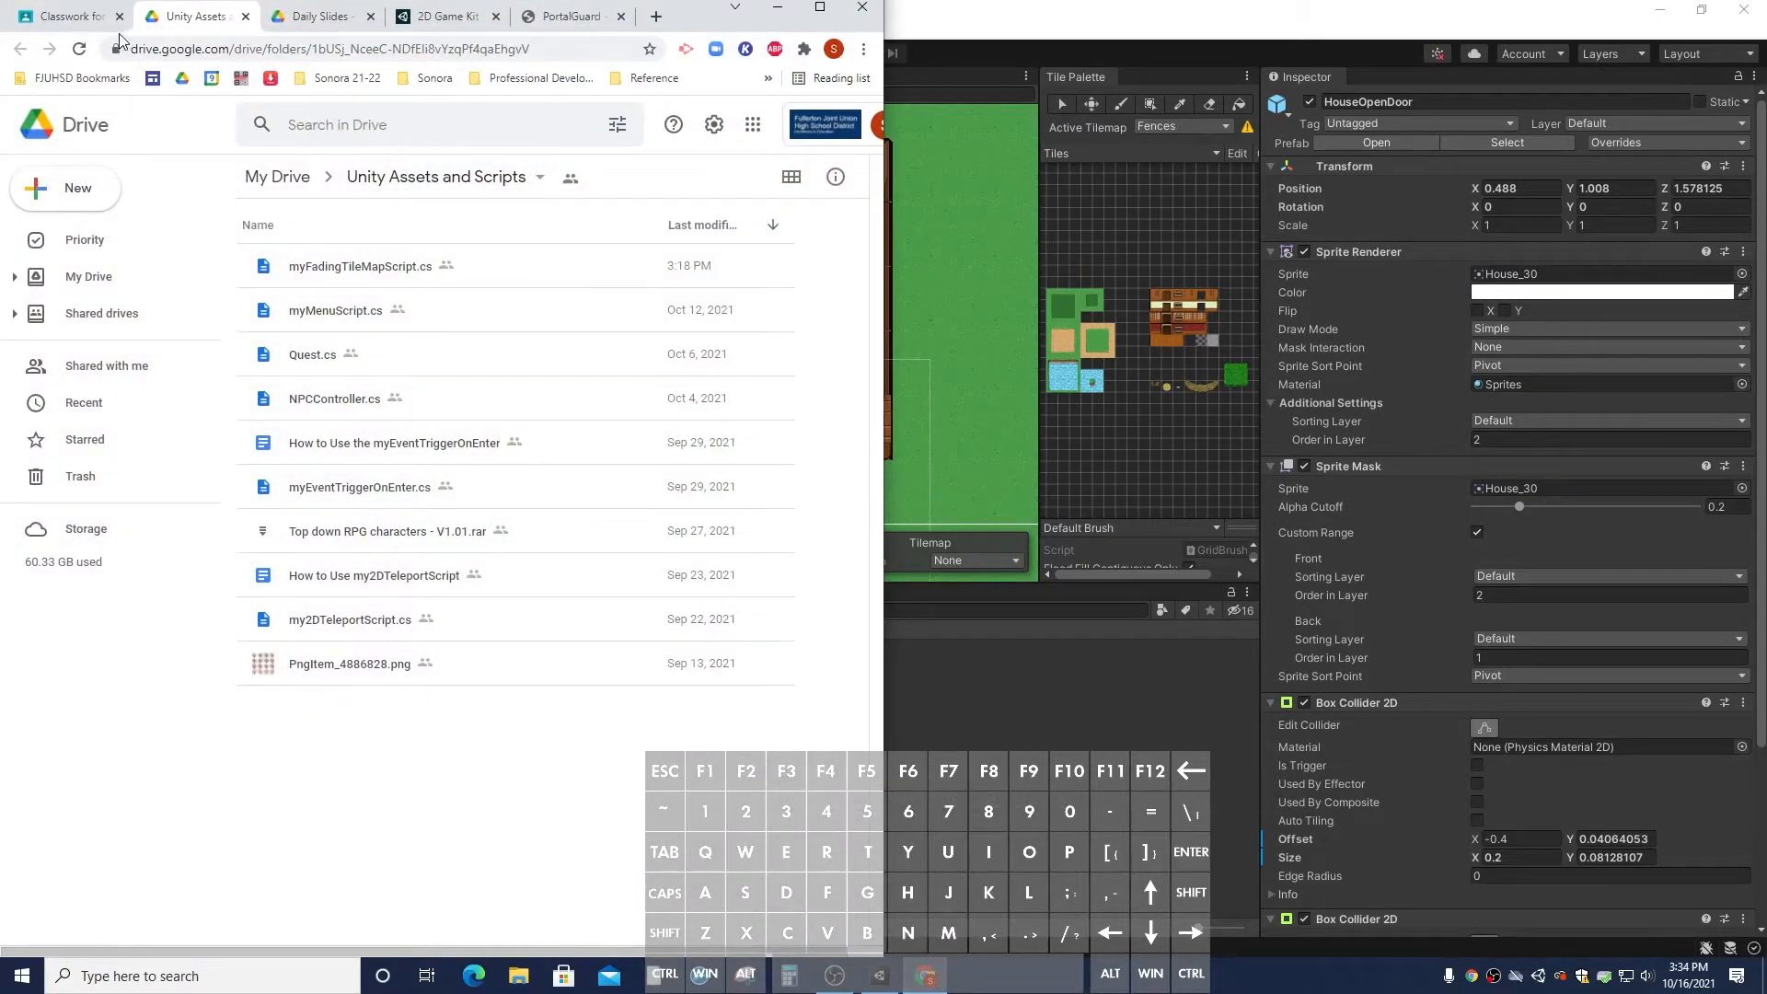
left_click(44, 22)
left_click(371, 564)
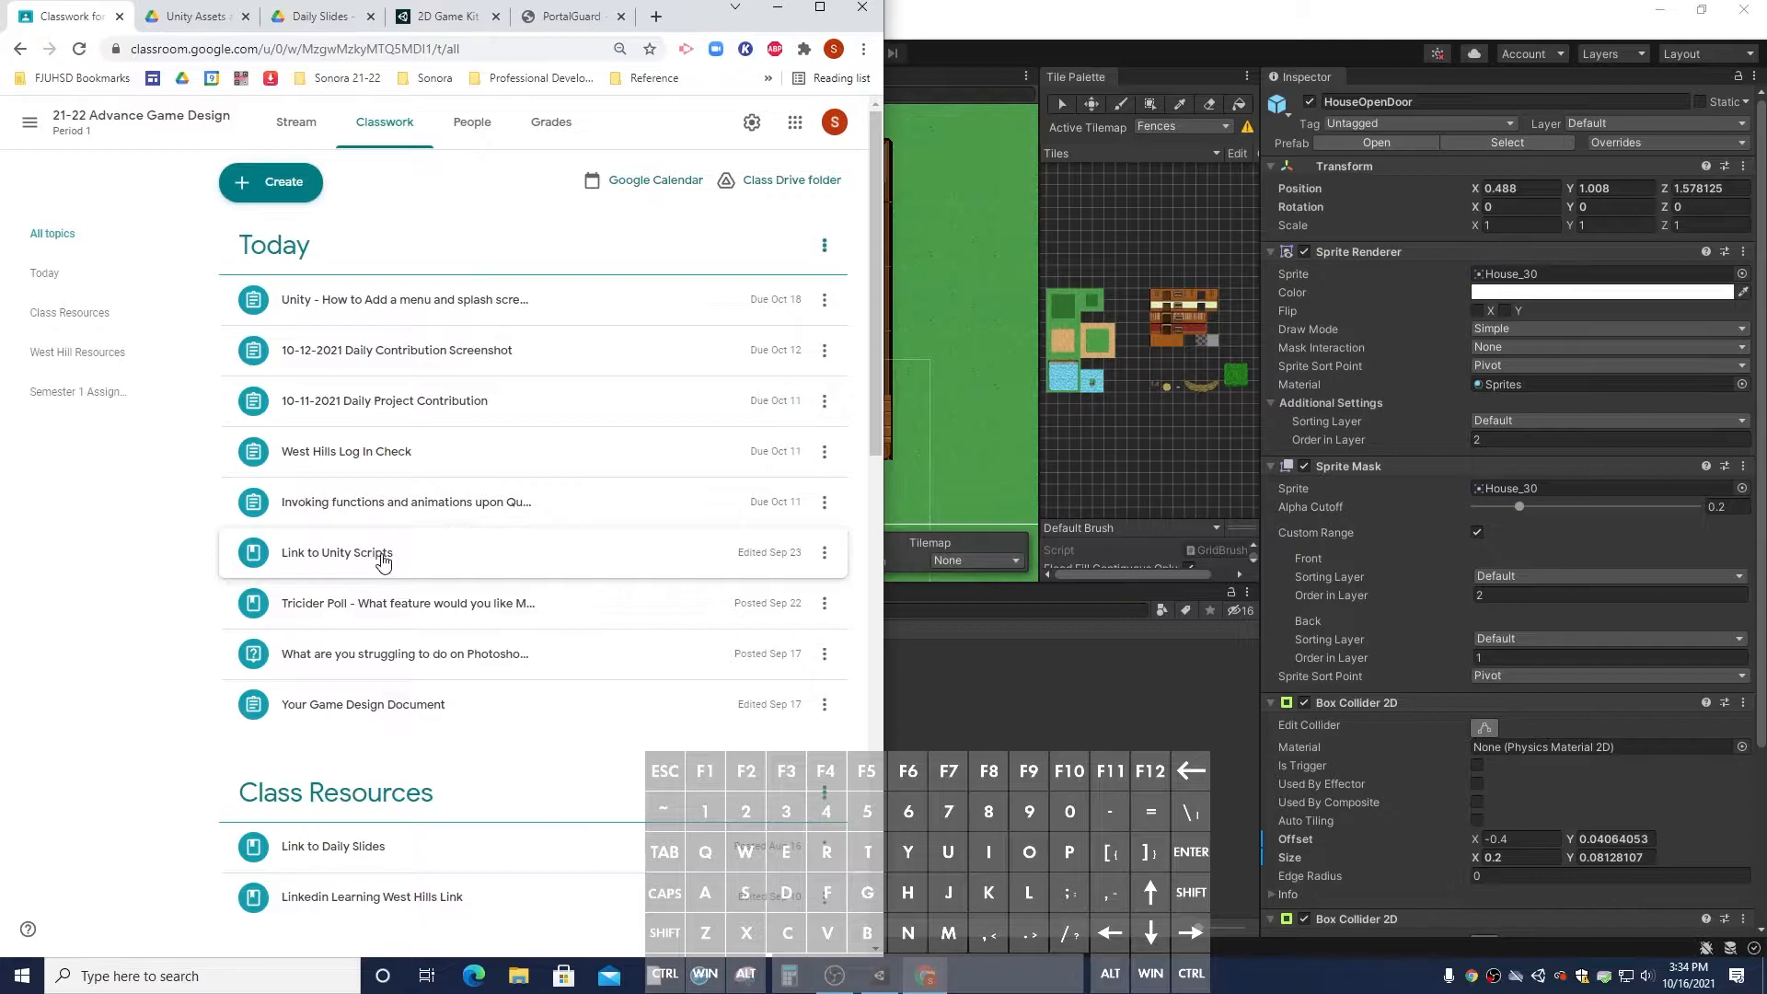
left_click(382, 563)
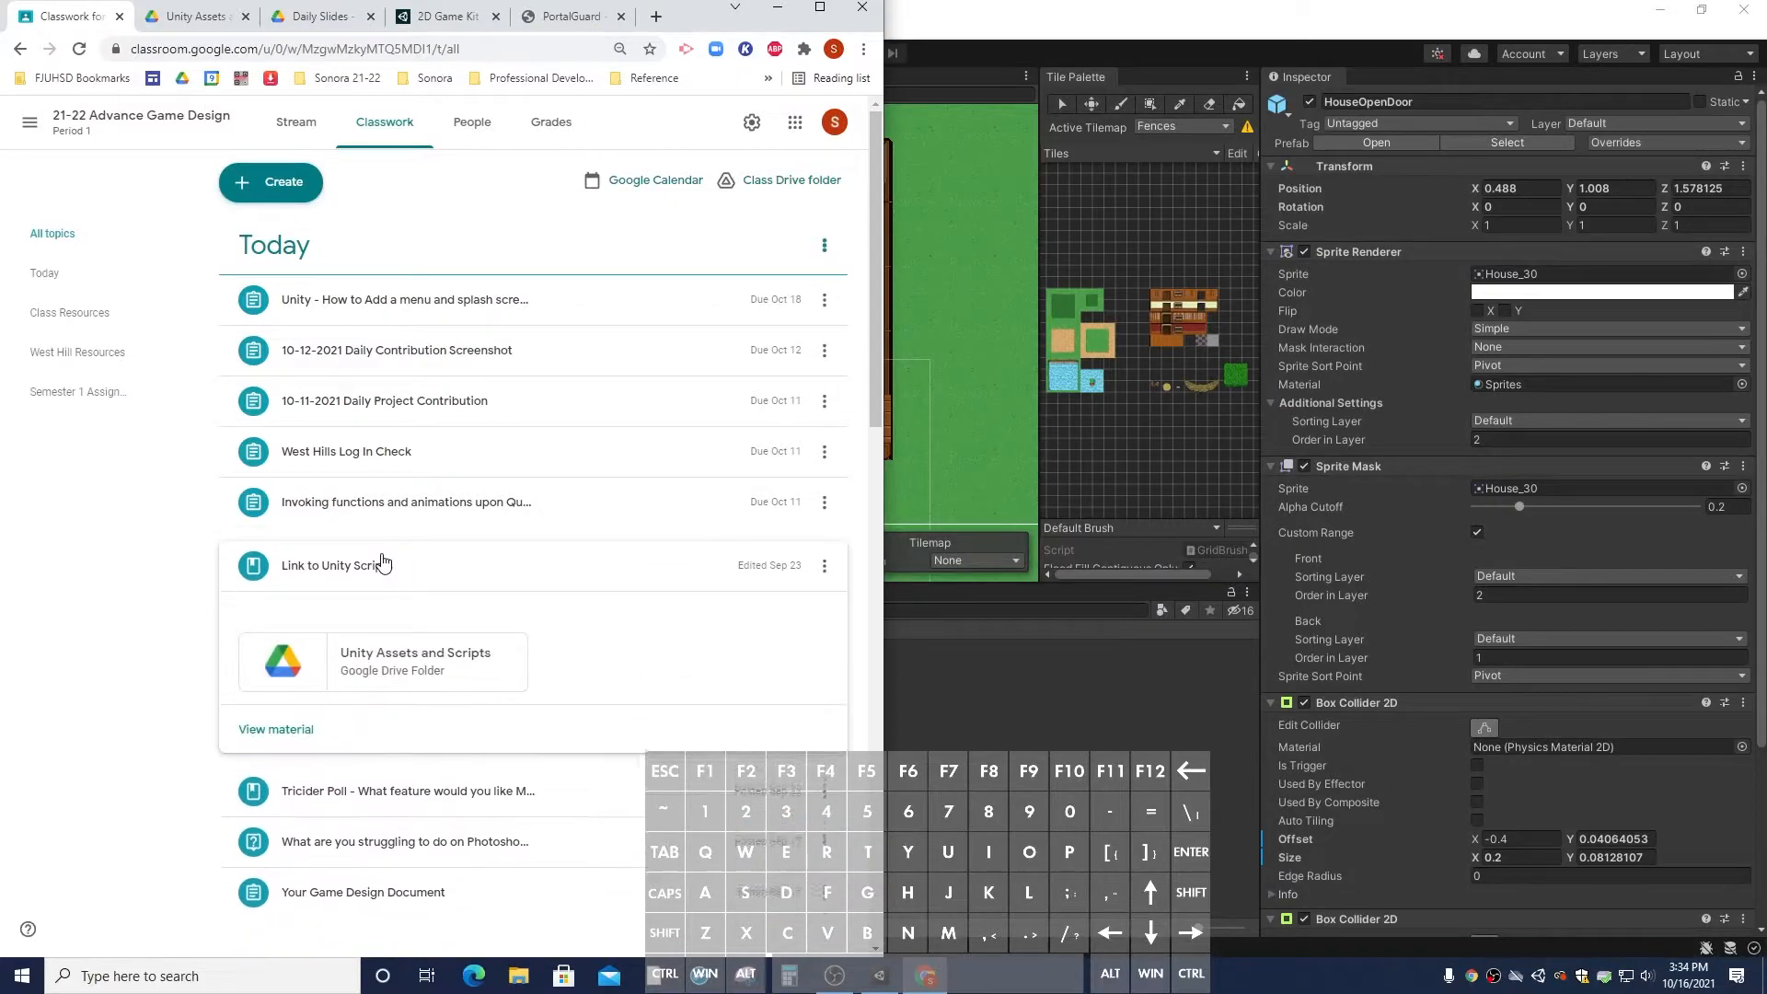
left_click(368, 650)
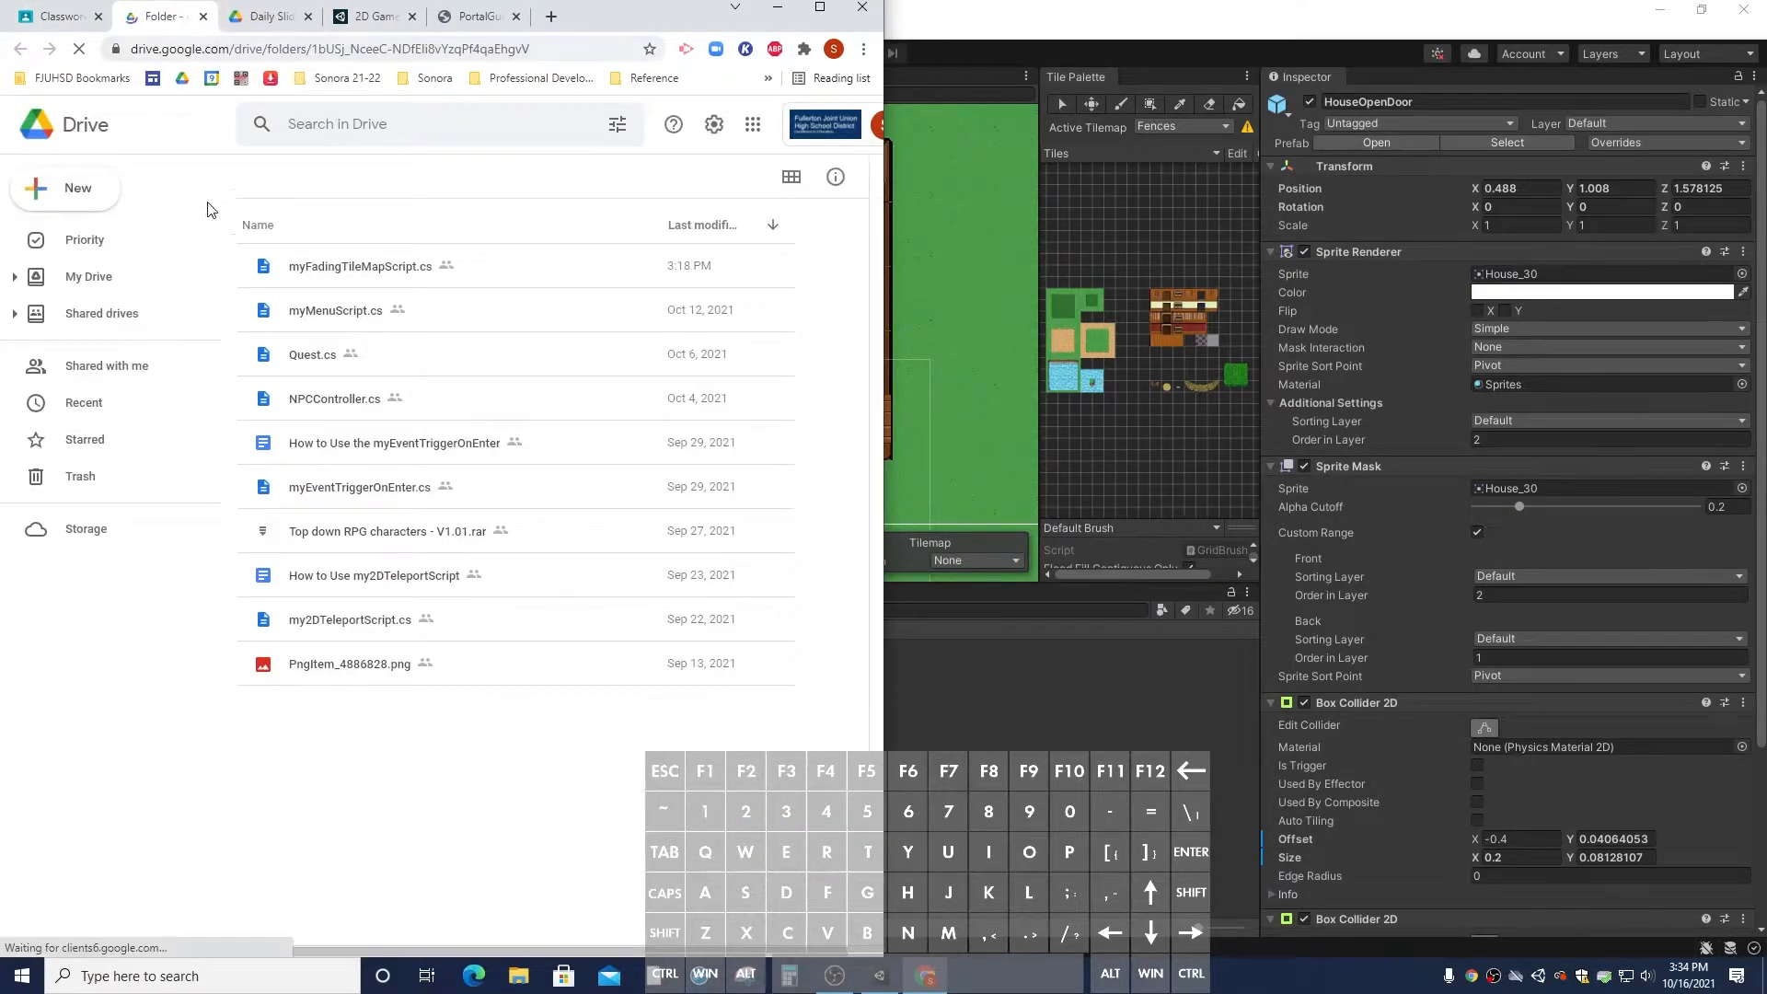
Download myFadingTileMapScript.cs from the Drive folder
left_click(362, 273)
right_click(361, 273)
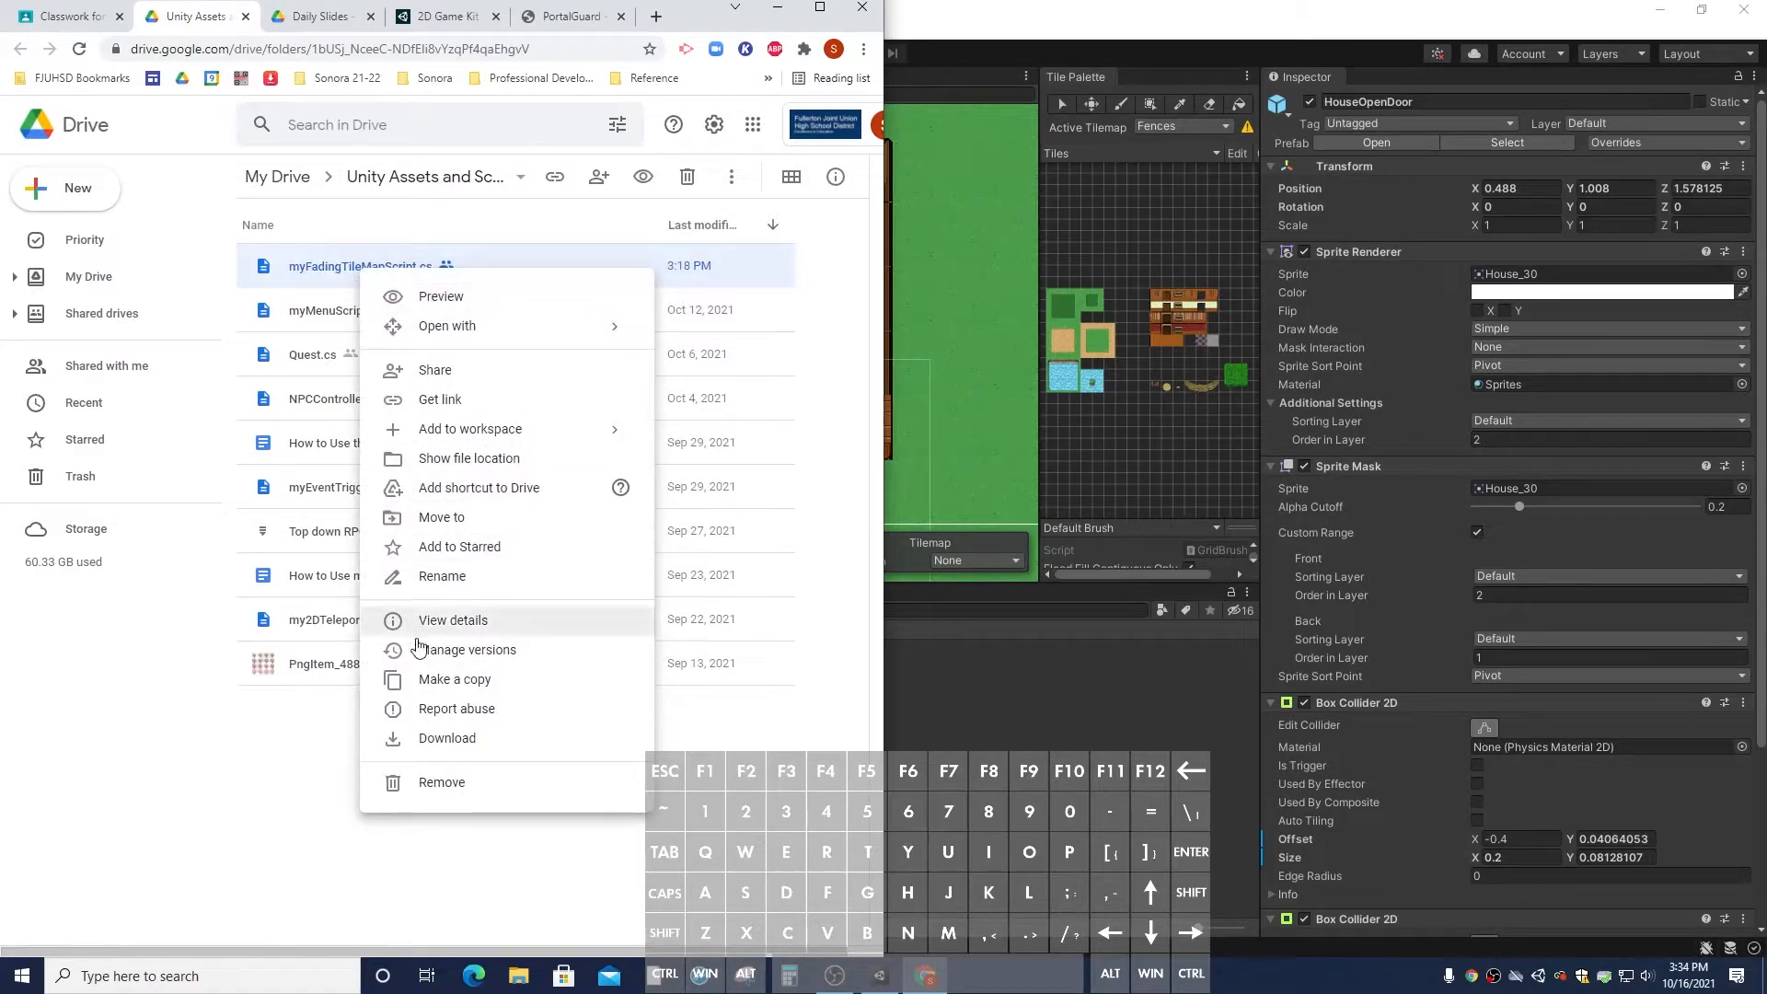
left_click(429, 737)
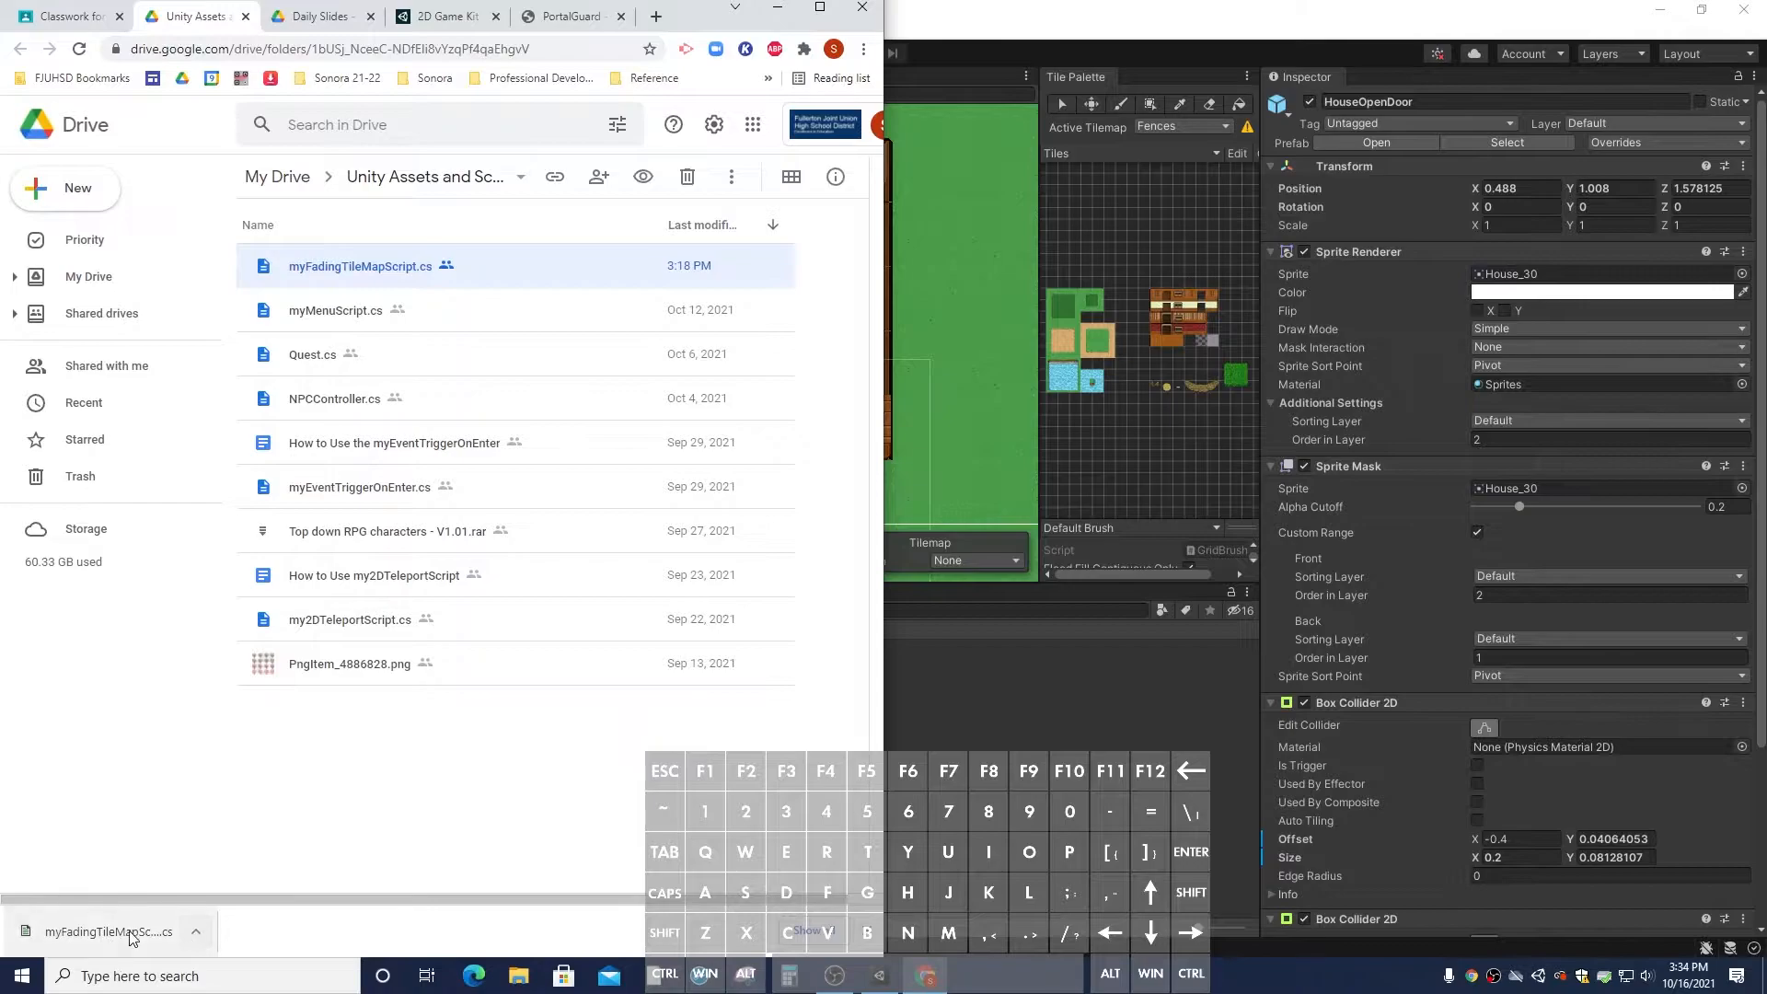
left_click_drag(155, 931, 162, 934)
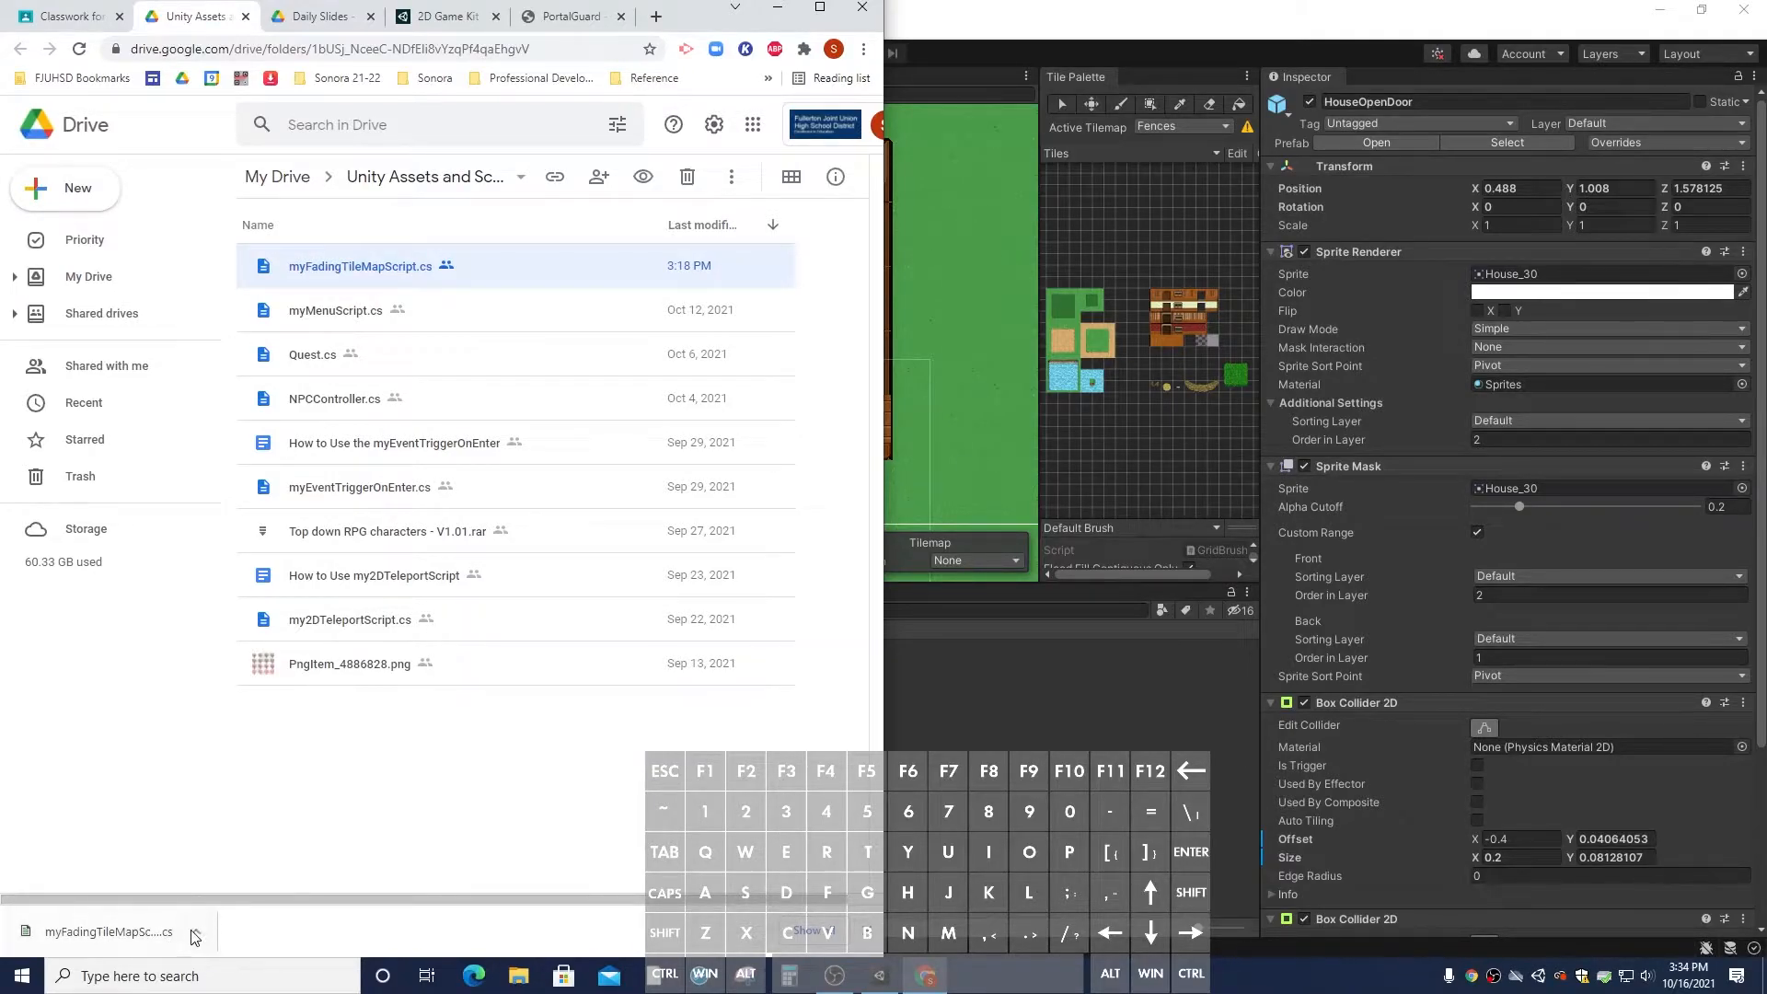
Switch back to Unity and create a folder named myAssets directly under the project's Assets
left_click(1008, 757)
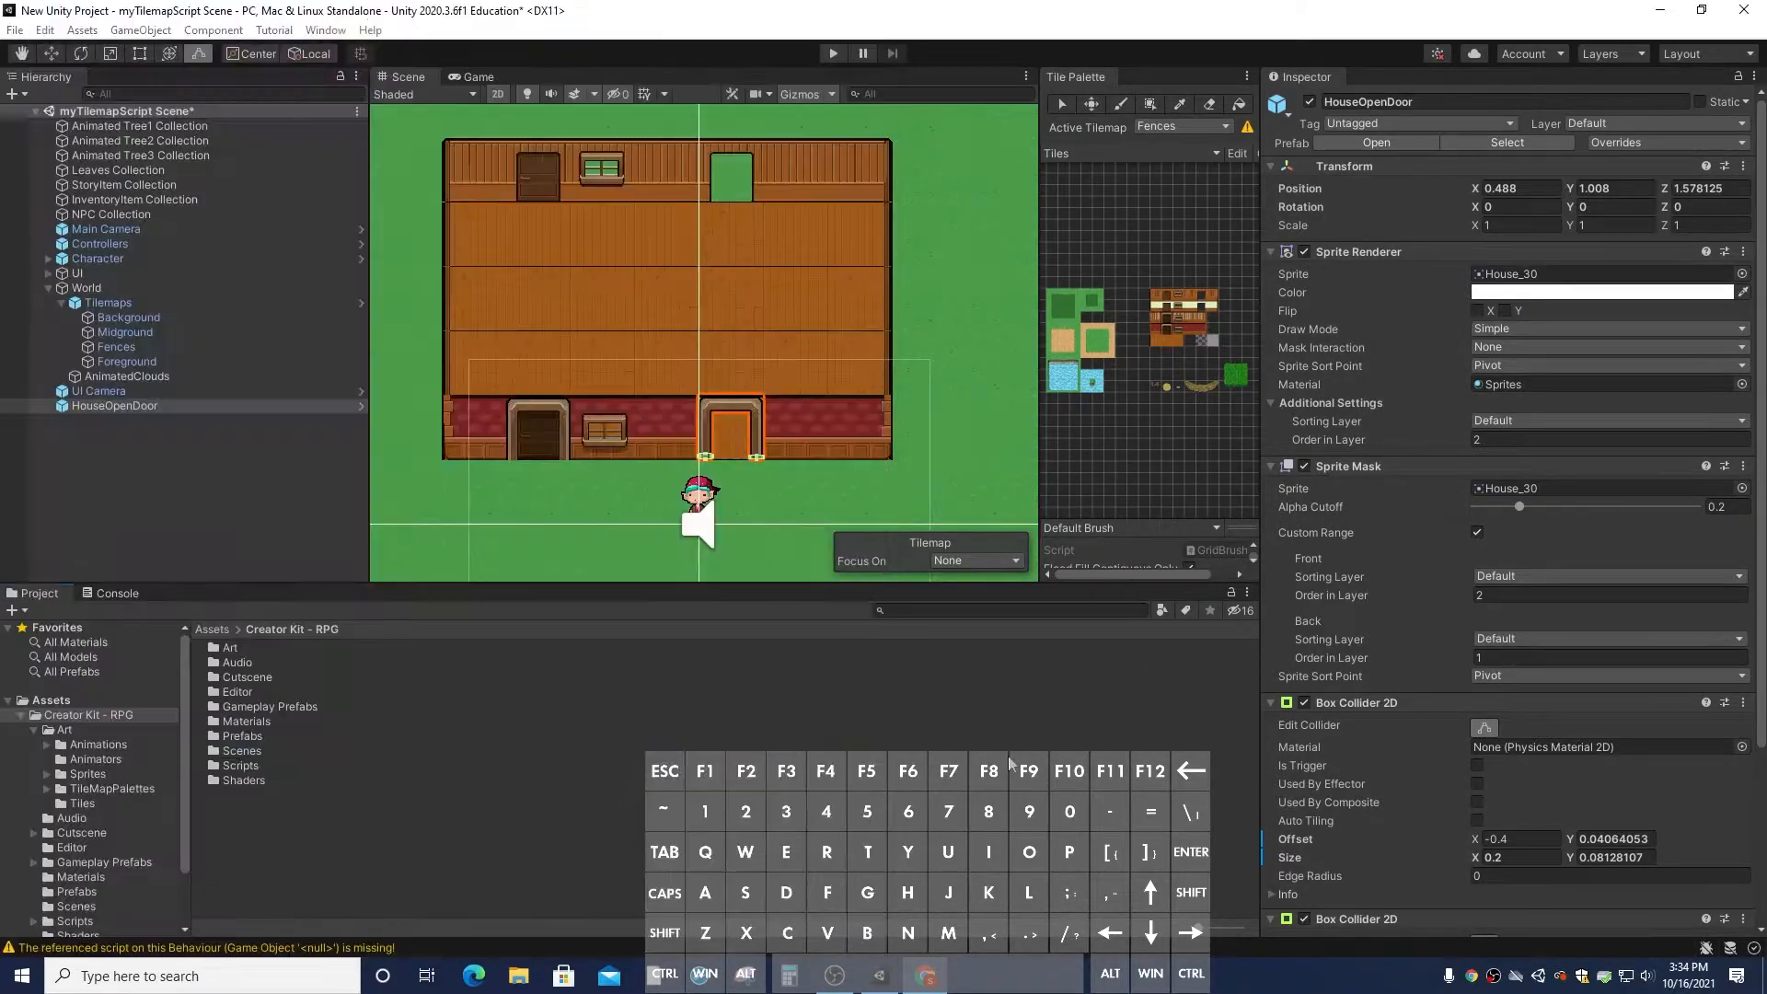
left_click(520, 793)
scroll(92, 716, "down", 1)
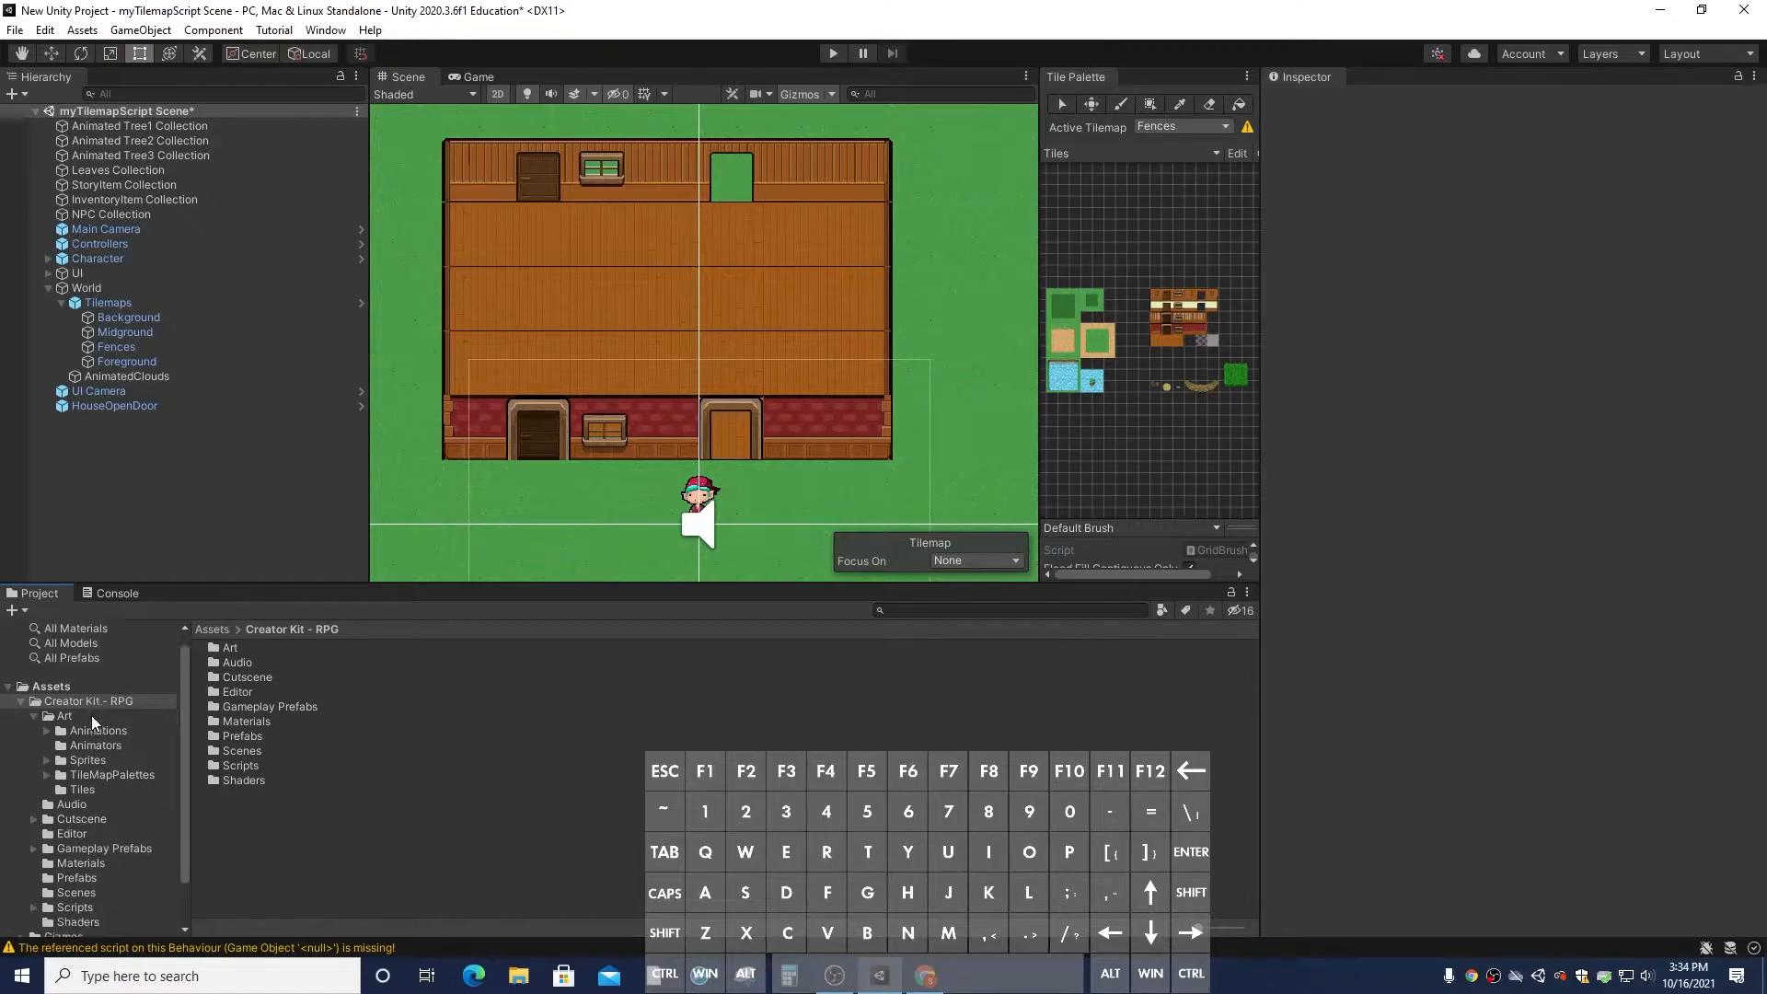
scroll(87, 764, "down", 3)
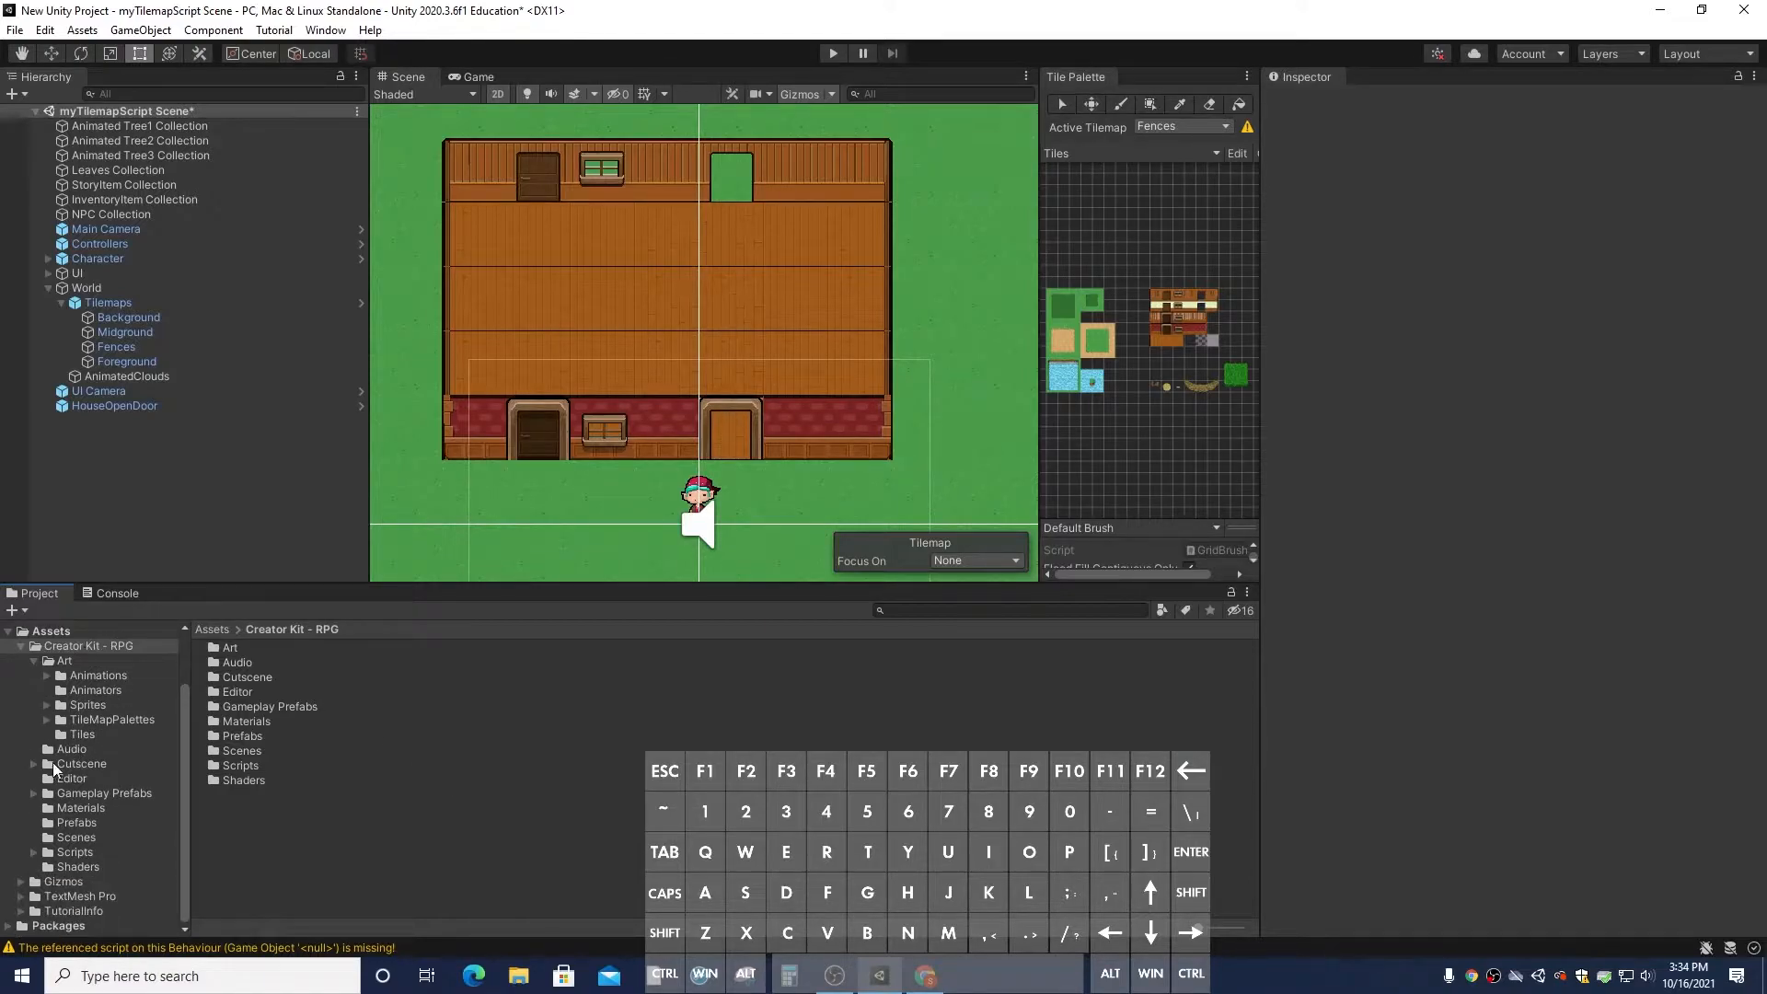
left_click(23, 648)
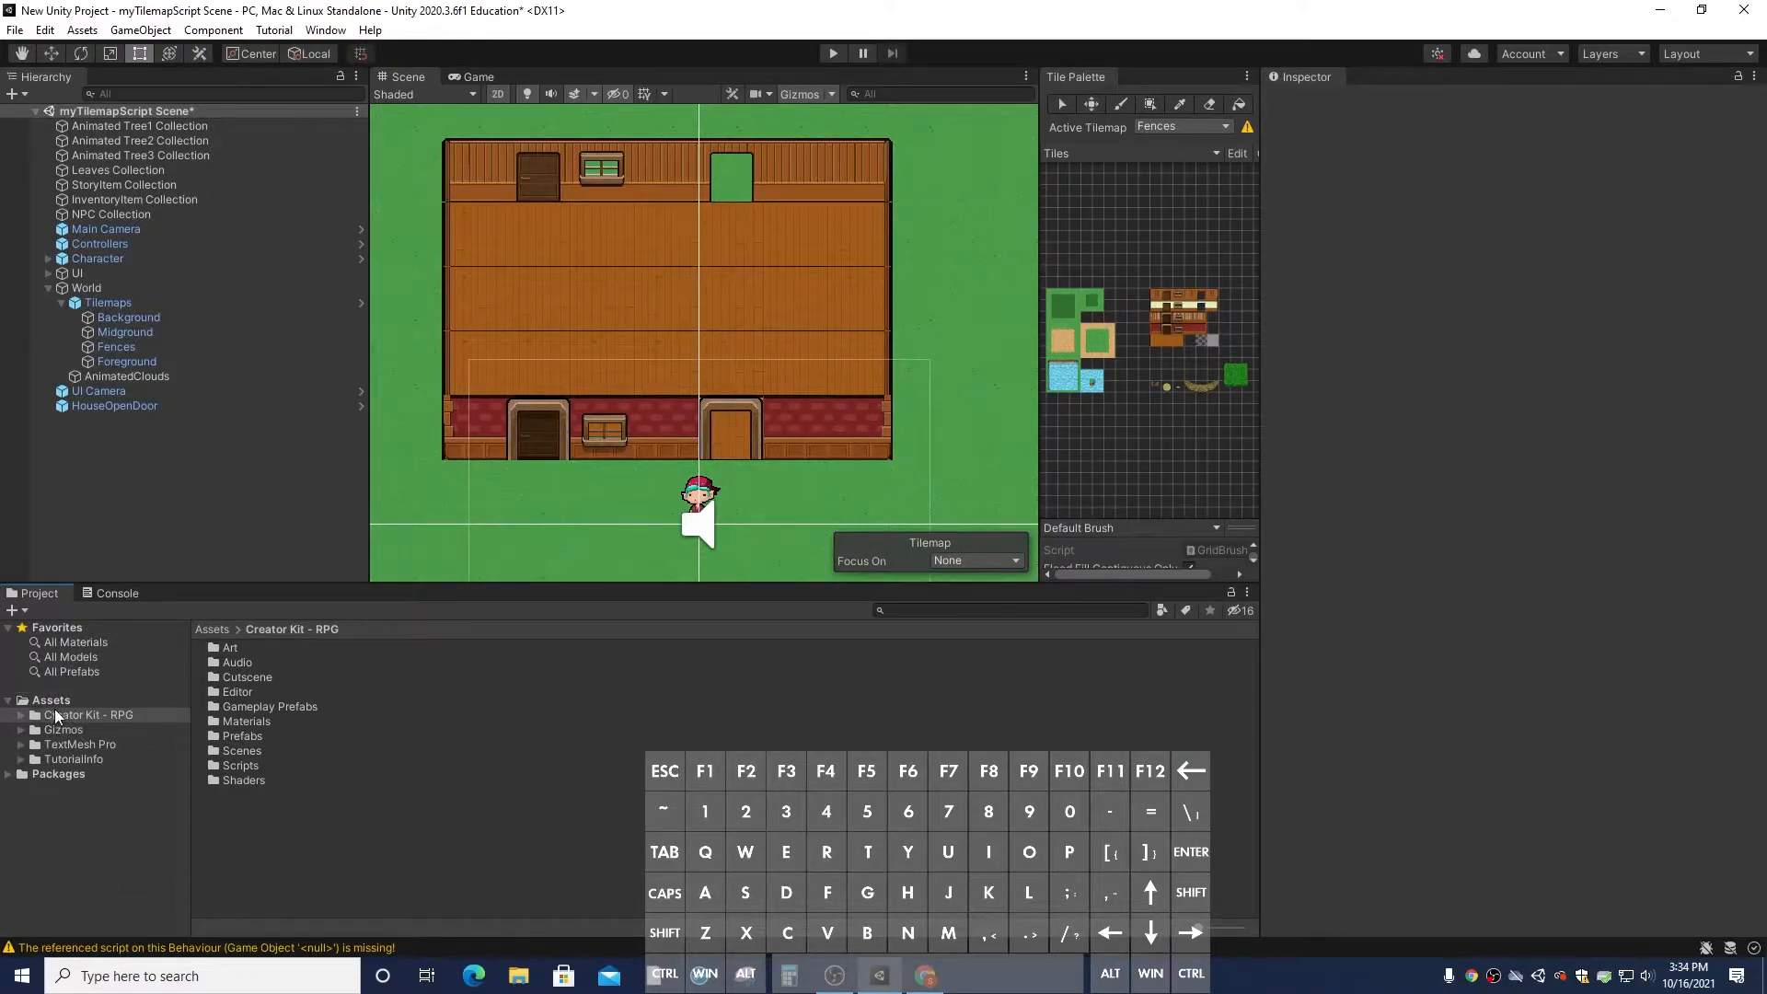
left_click(50, 701)
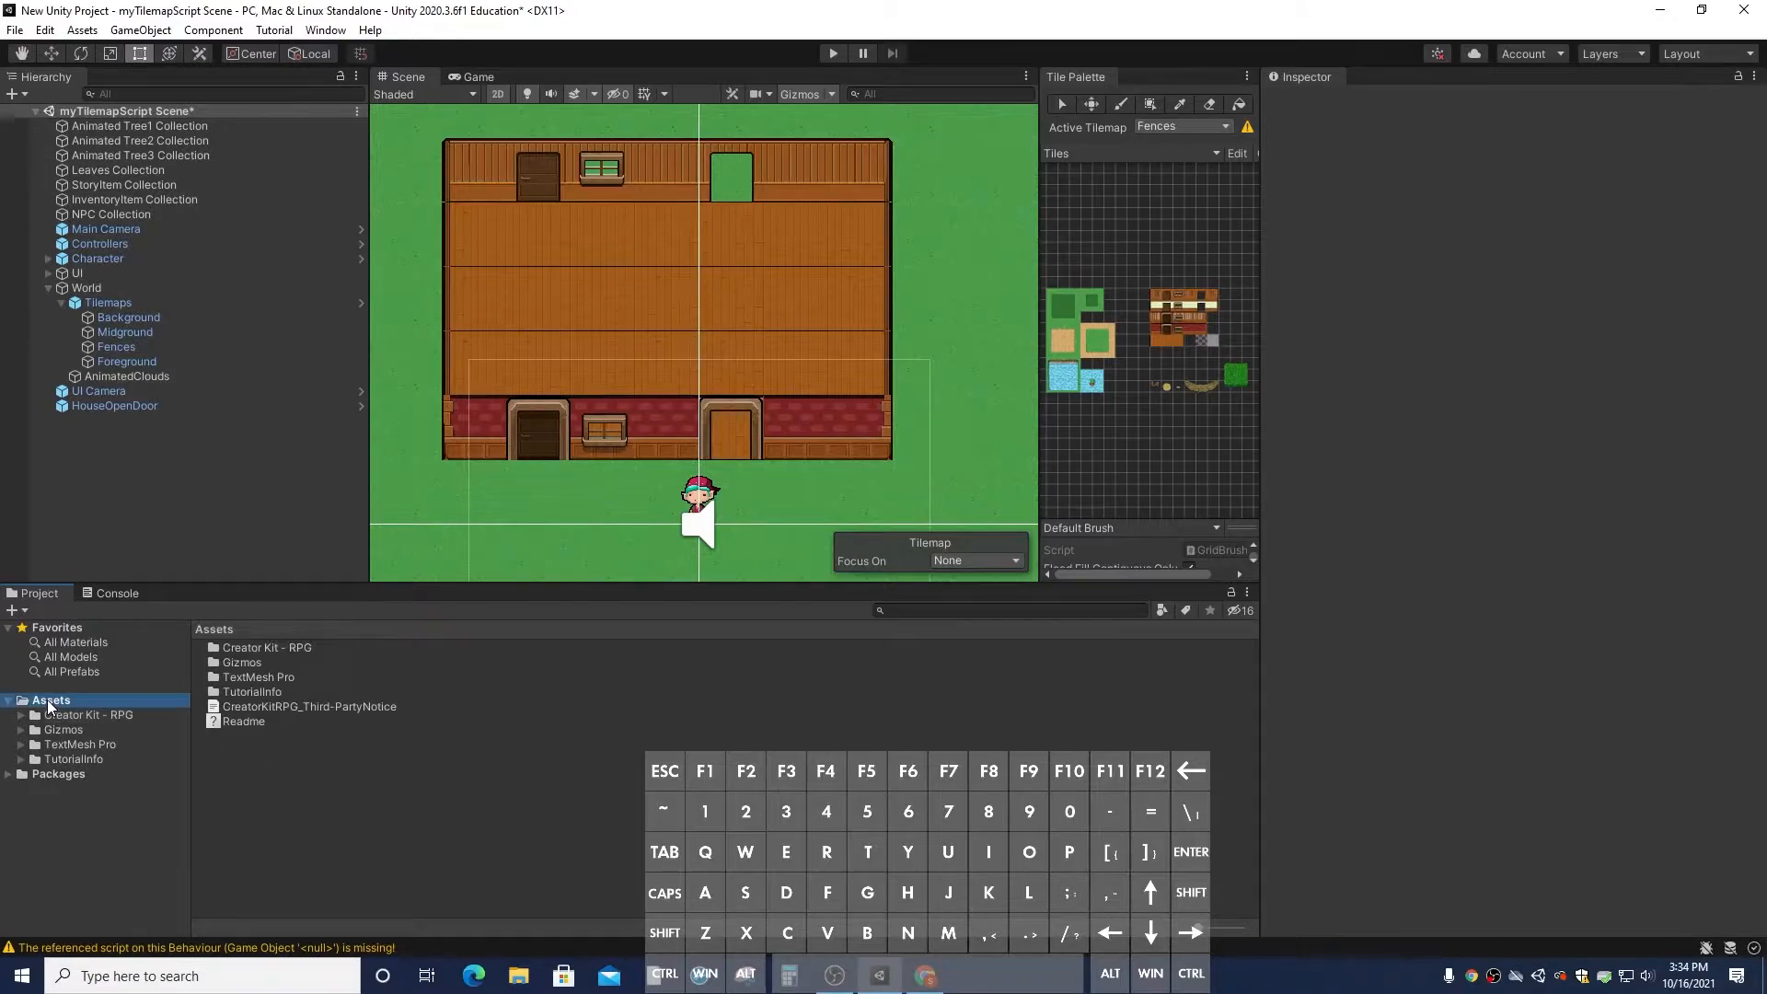
right_click(284, 767)
mouse_move(442, 267)
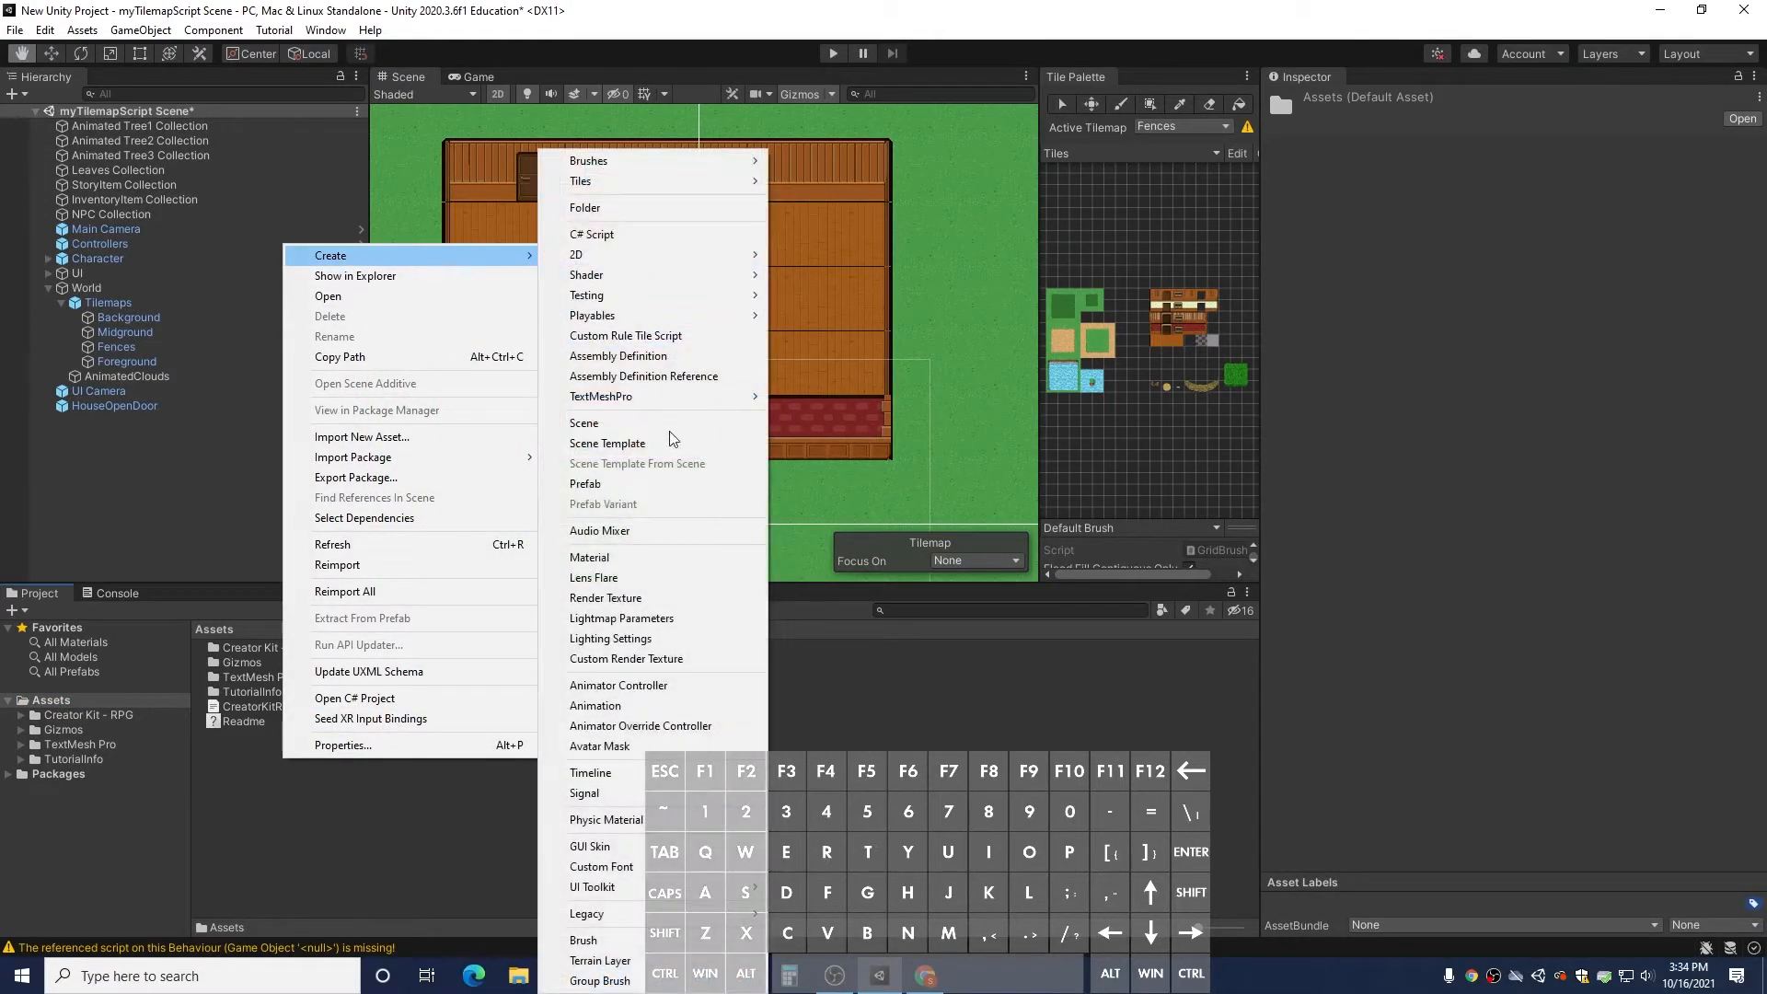
left_click(674, 207)
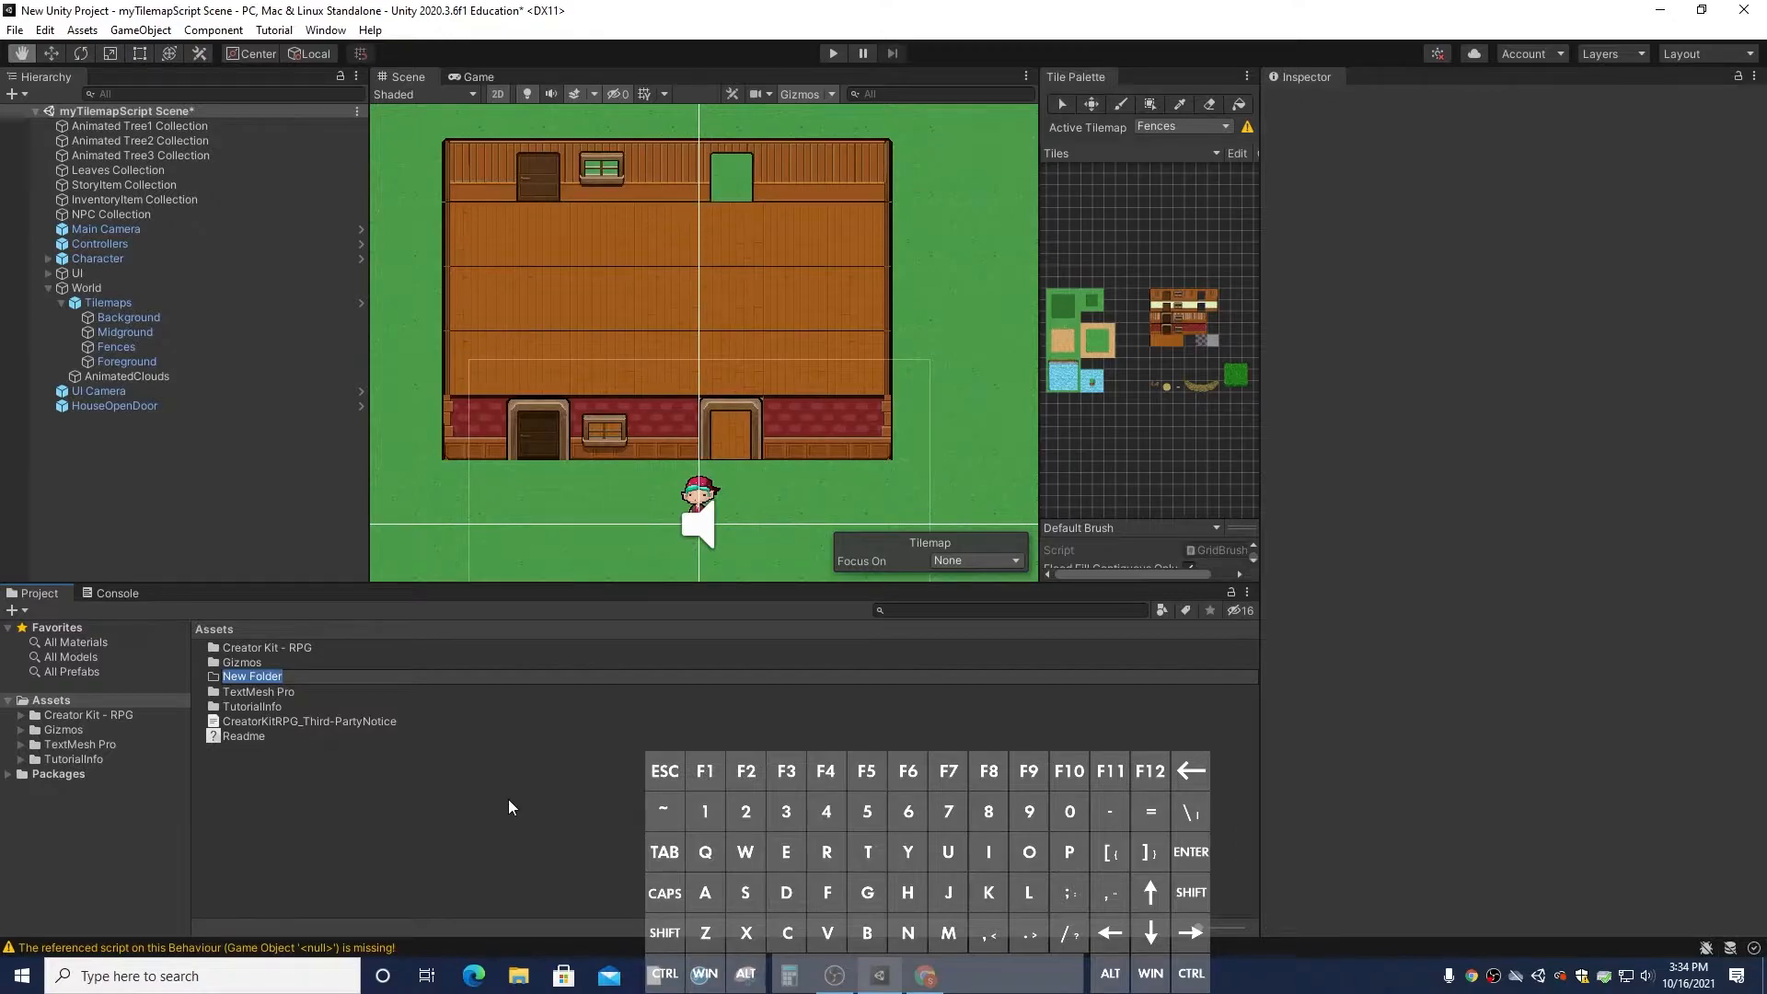
type("myAssets")
key("Return")
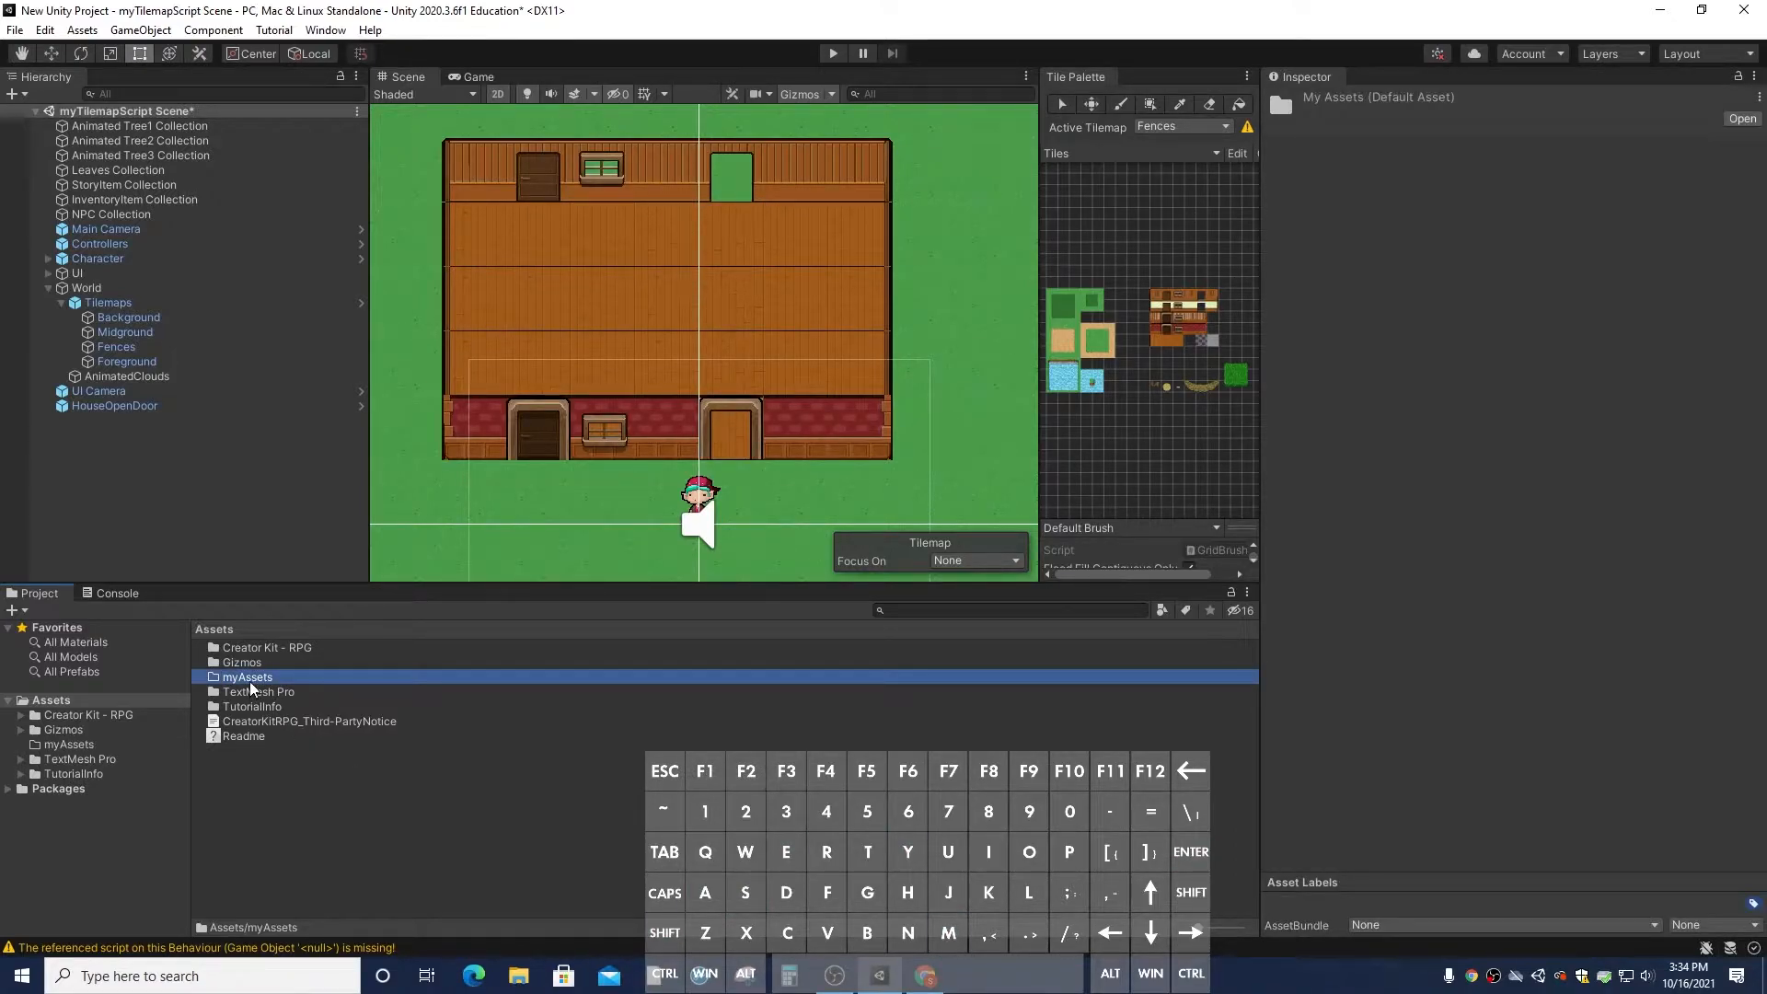
Create a folder named myScripts inside the myAssets folder
double_click(250, 683)
right_click(286, 709)
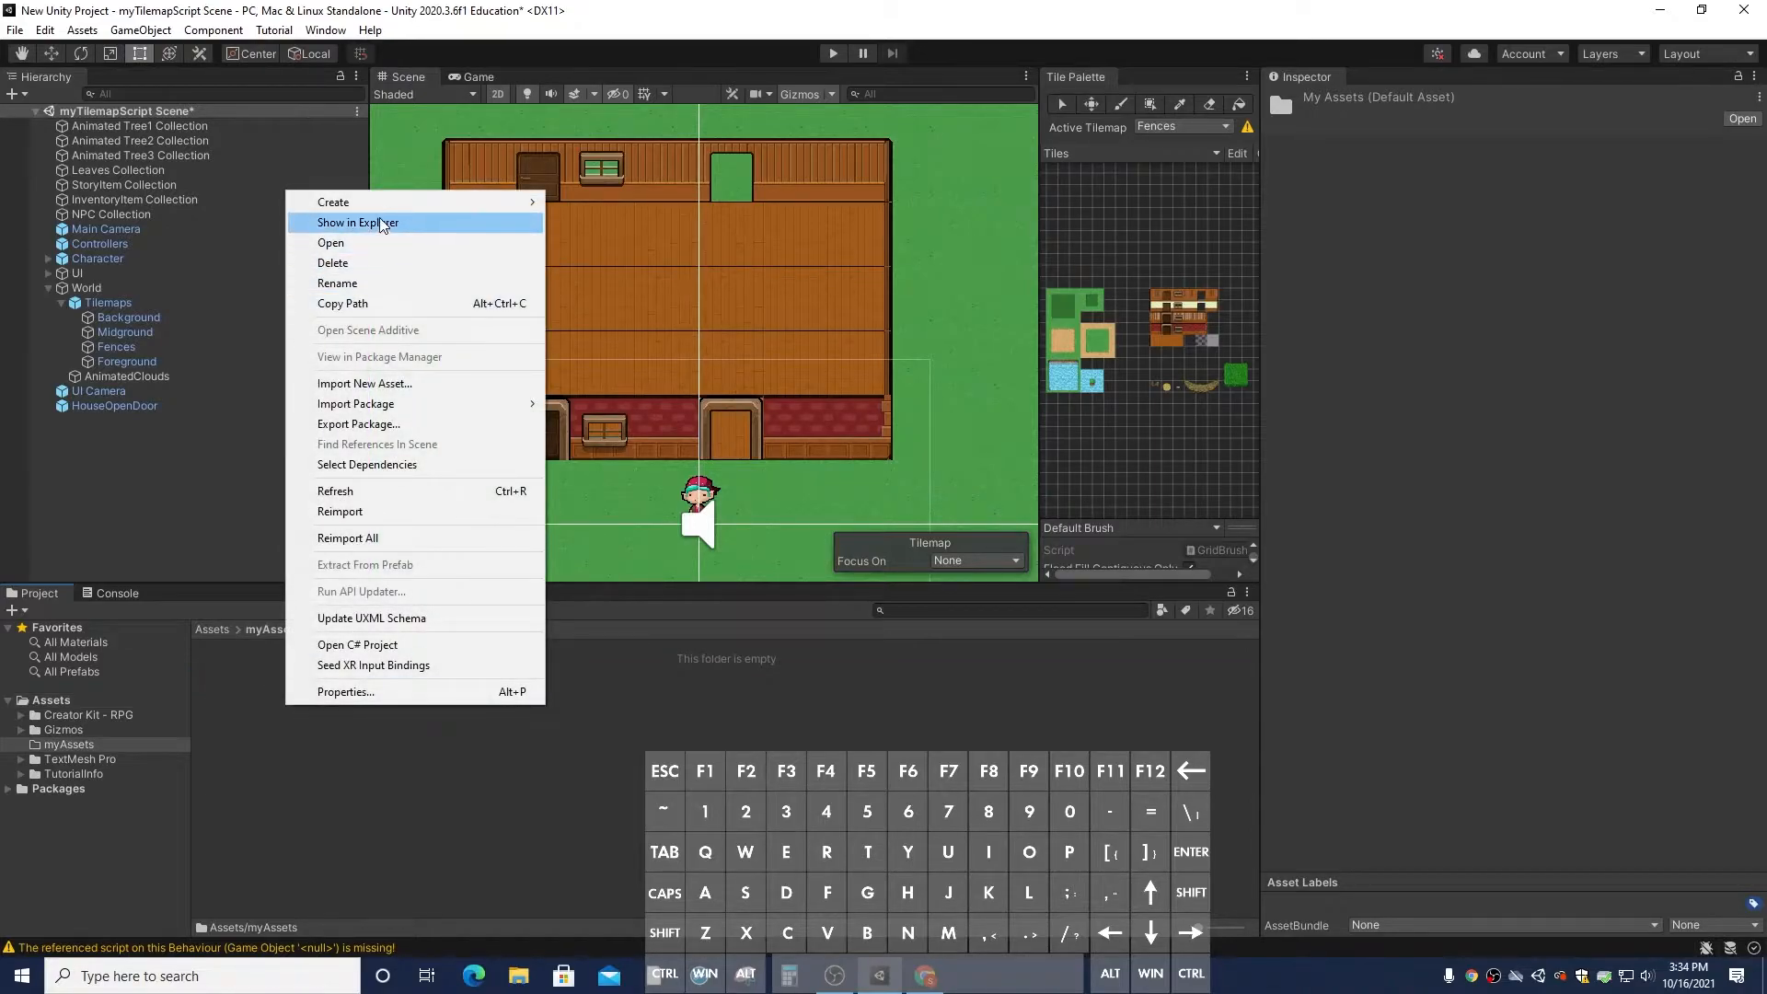
mouse_move(386, 204)
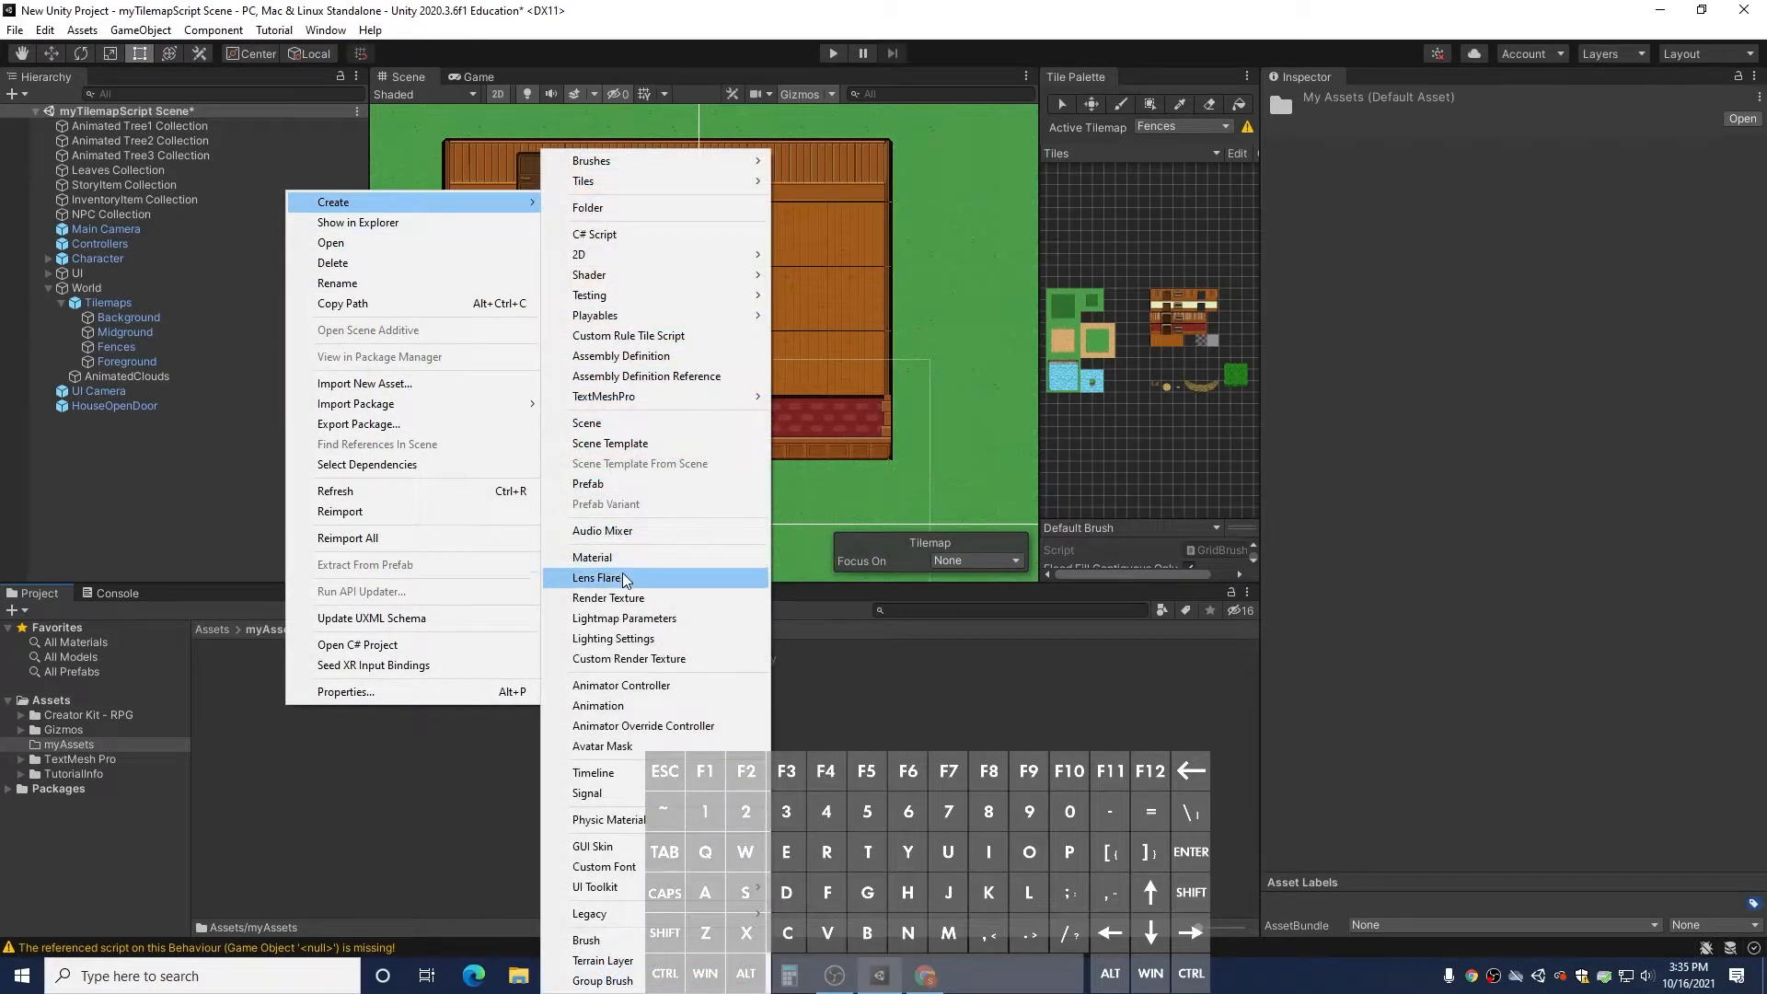
left_click(610, 207)
type("myScripts")
key("Return")
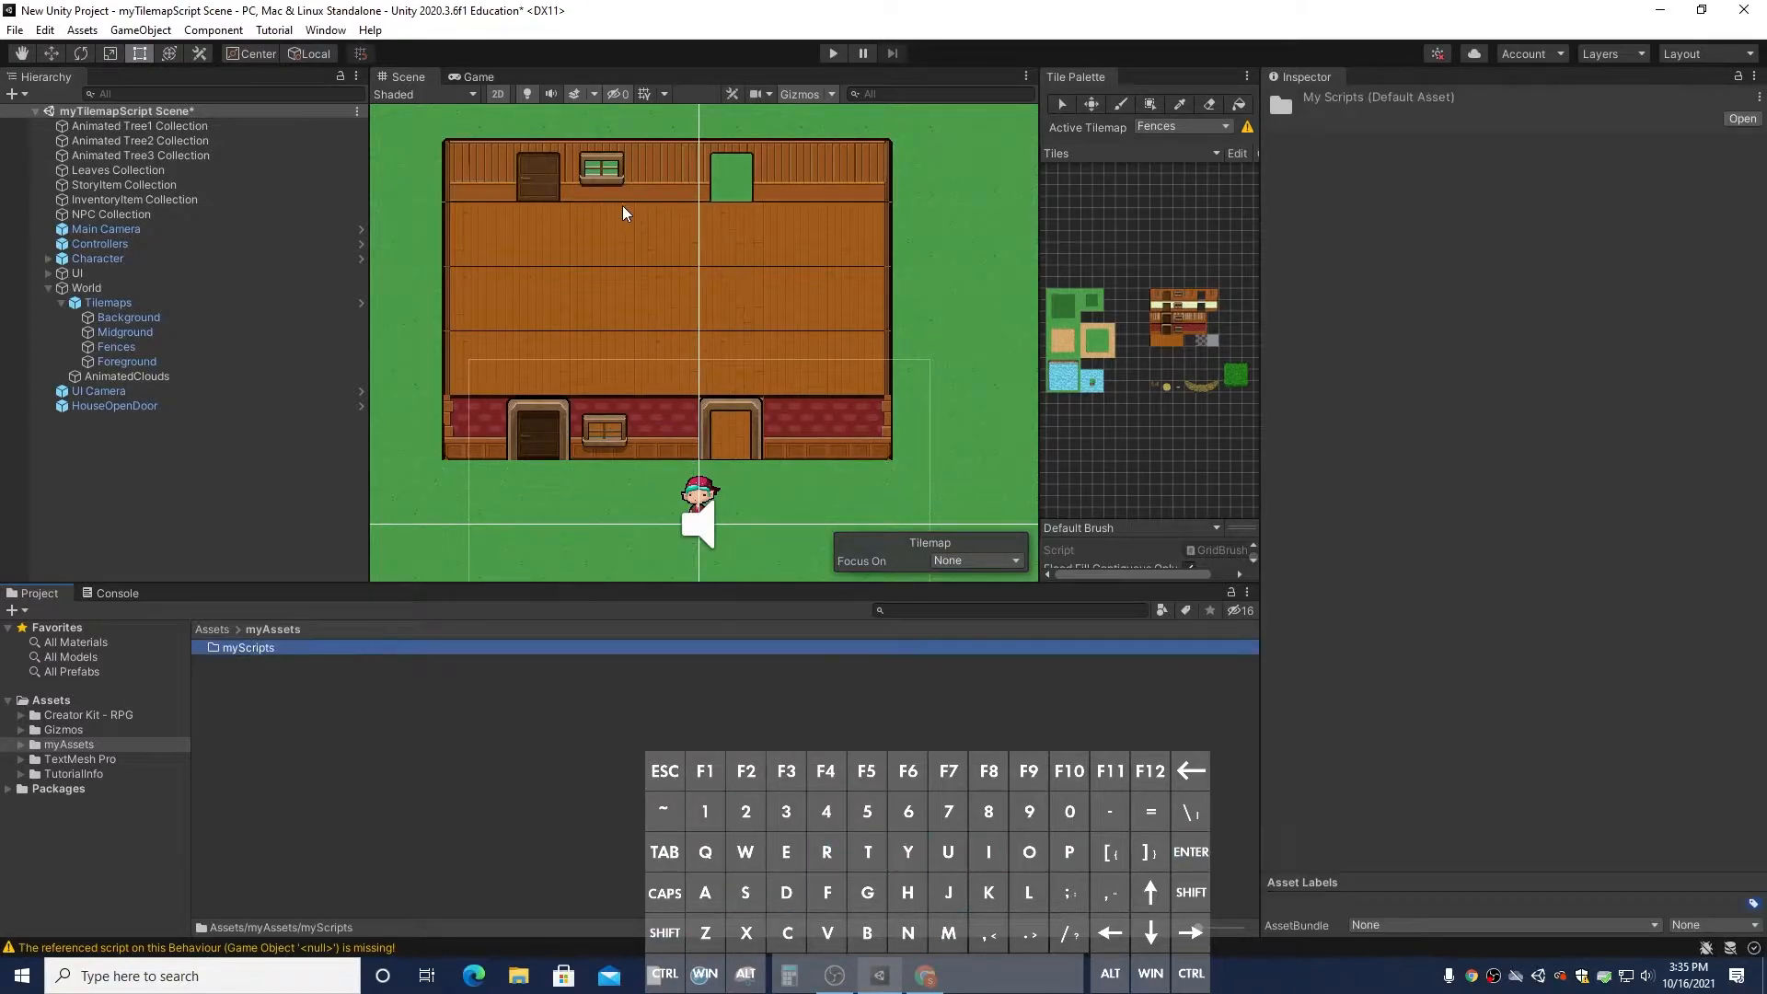
Import myFadingTileMapScript (3).cs from Downloads into the myScripts folder
double_click(302, 653)
right_click(392, 685)
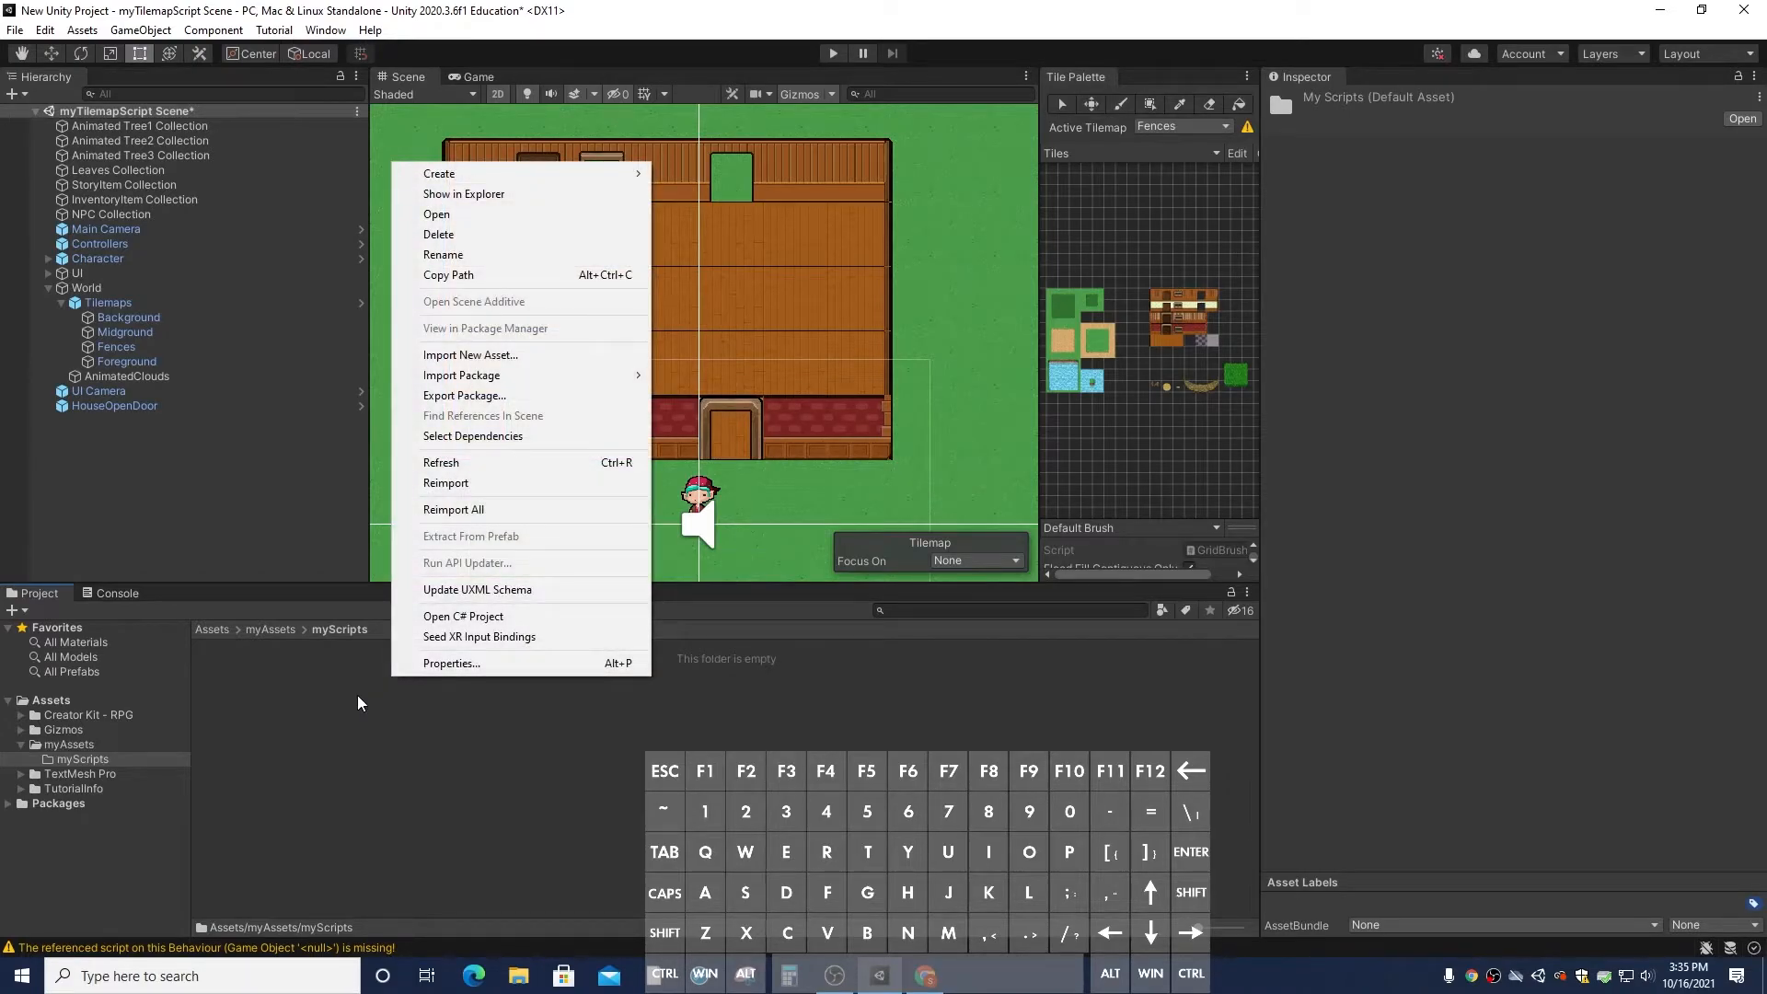
left_click(549, 358)
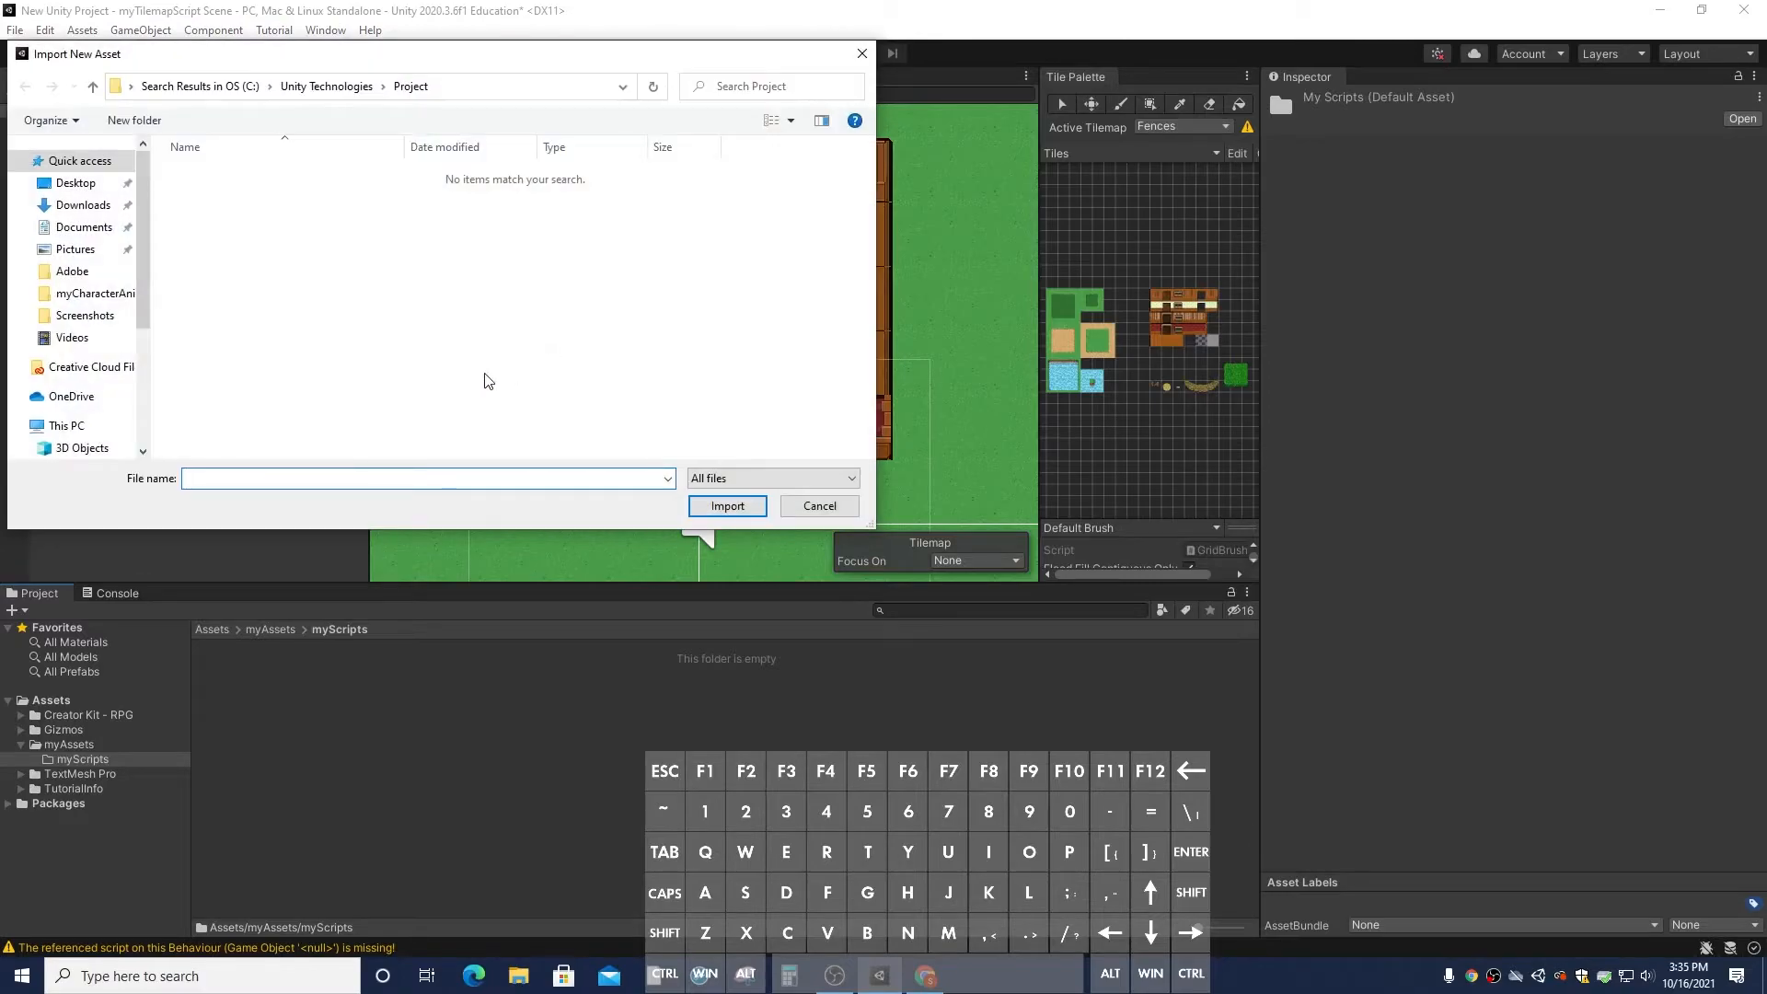
left_click(88, 205)
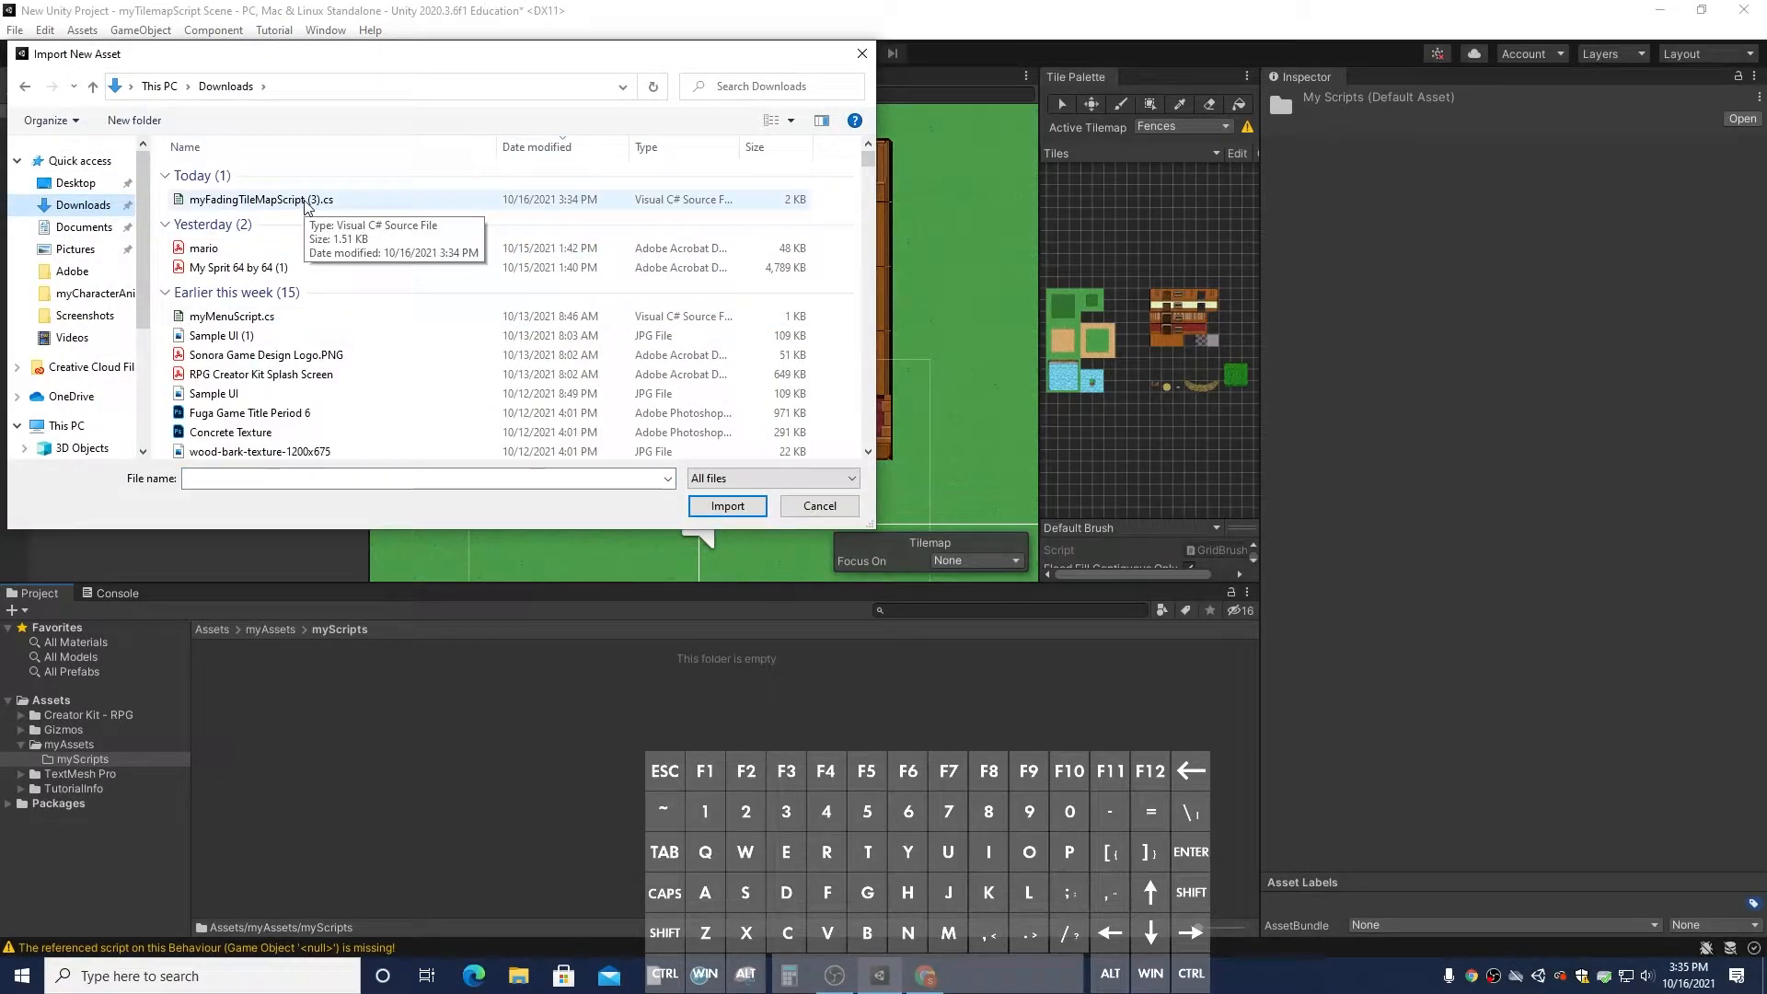
double_click(306, 200)
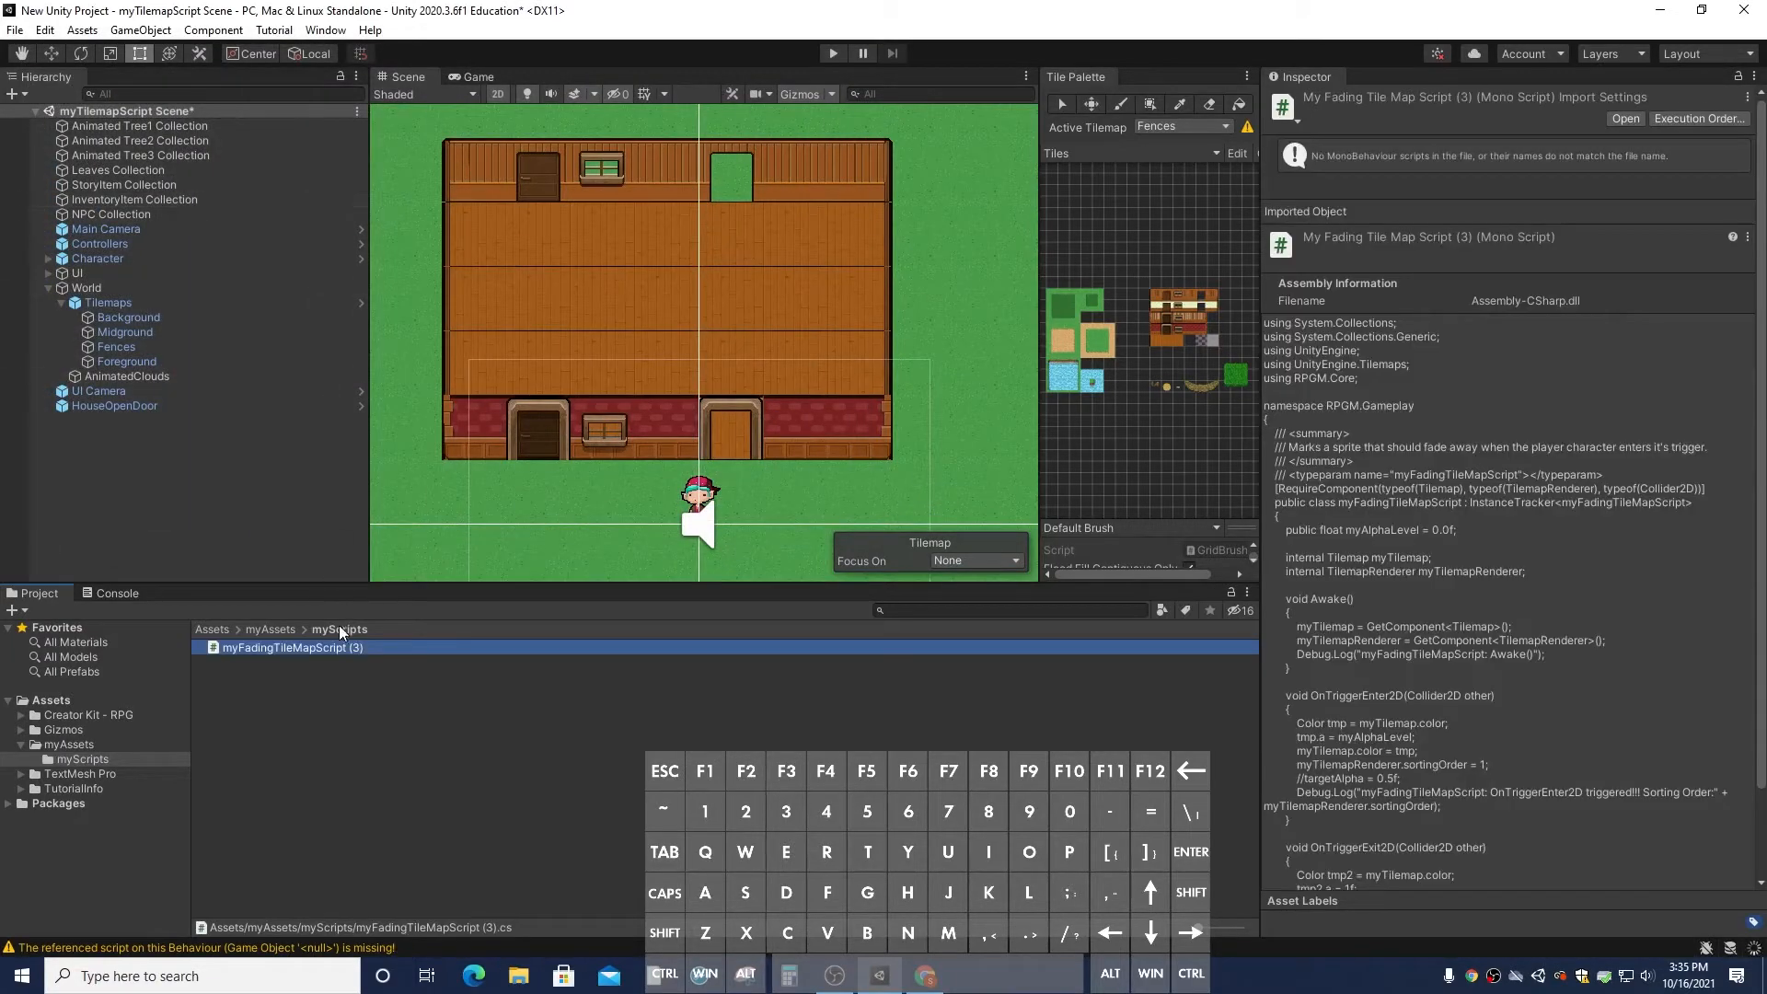
Rename the imported script as myFadingTileMapScript, removing the "(3)" suffix
right_click(346, 650)
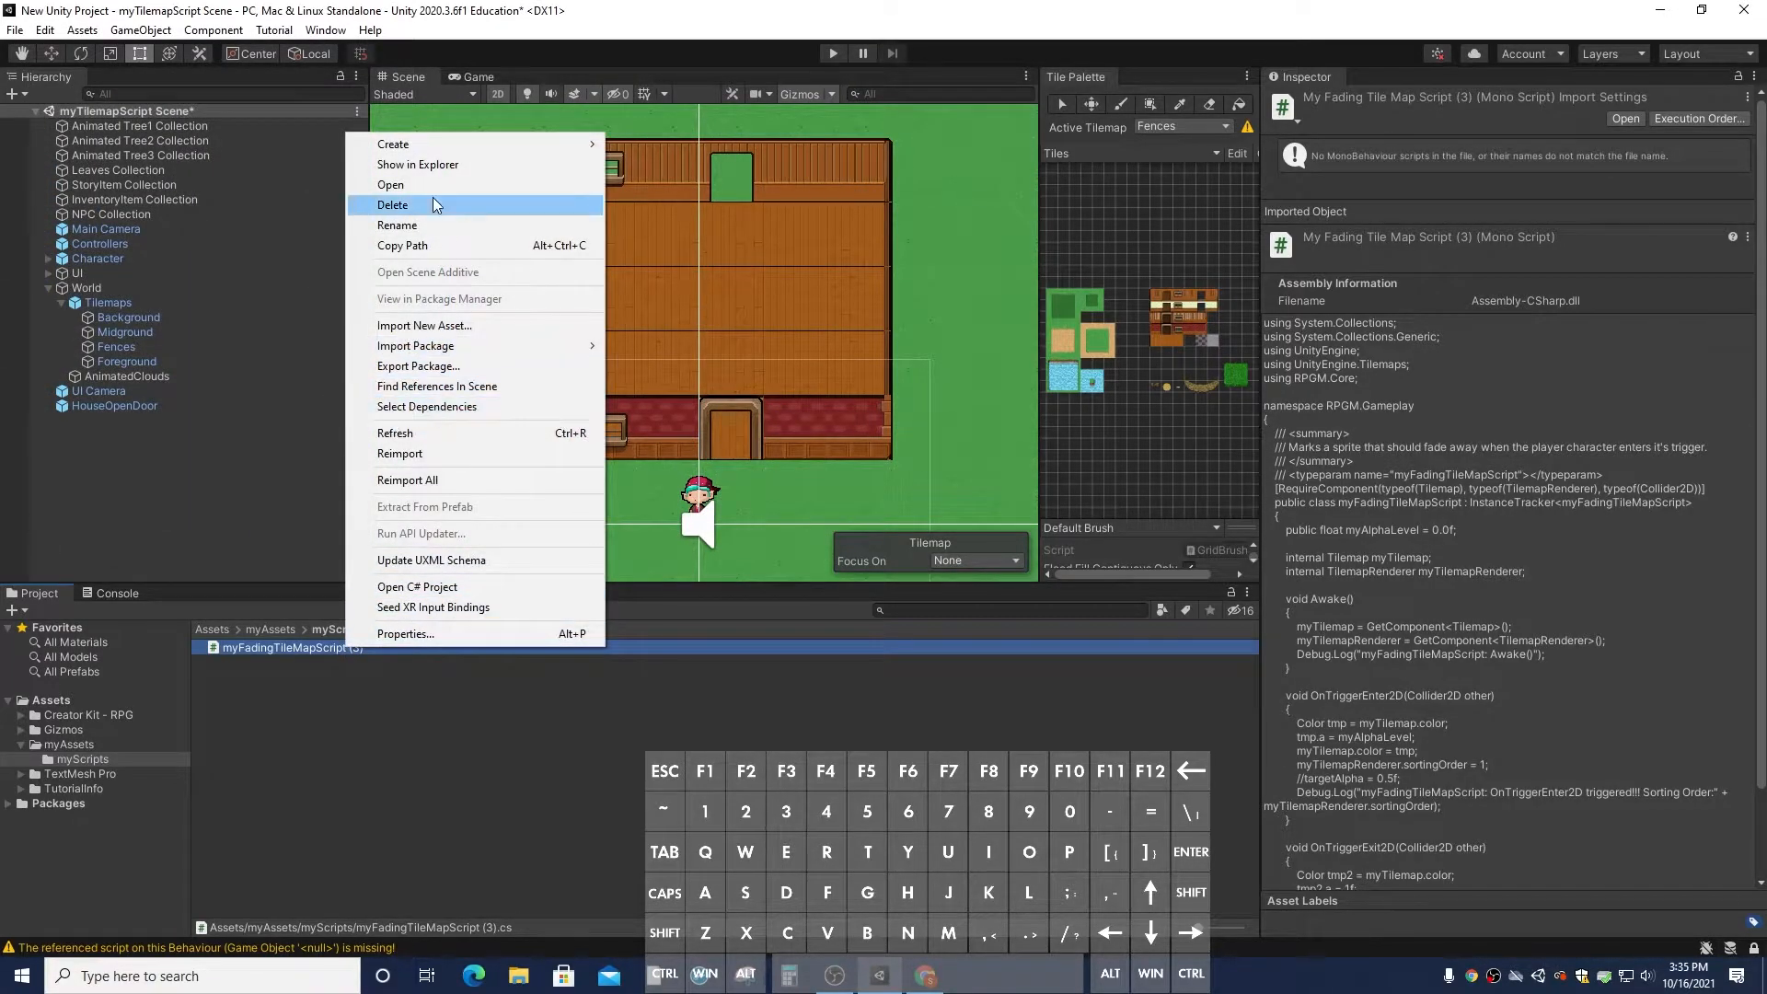
left_click(436, 227)
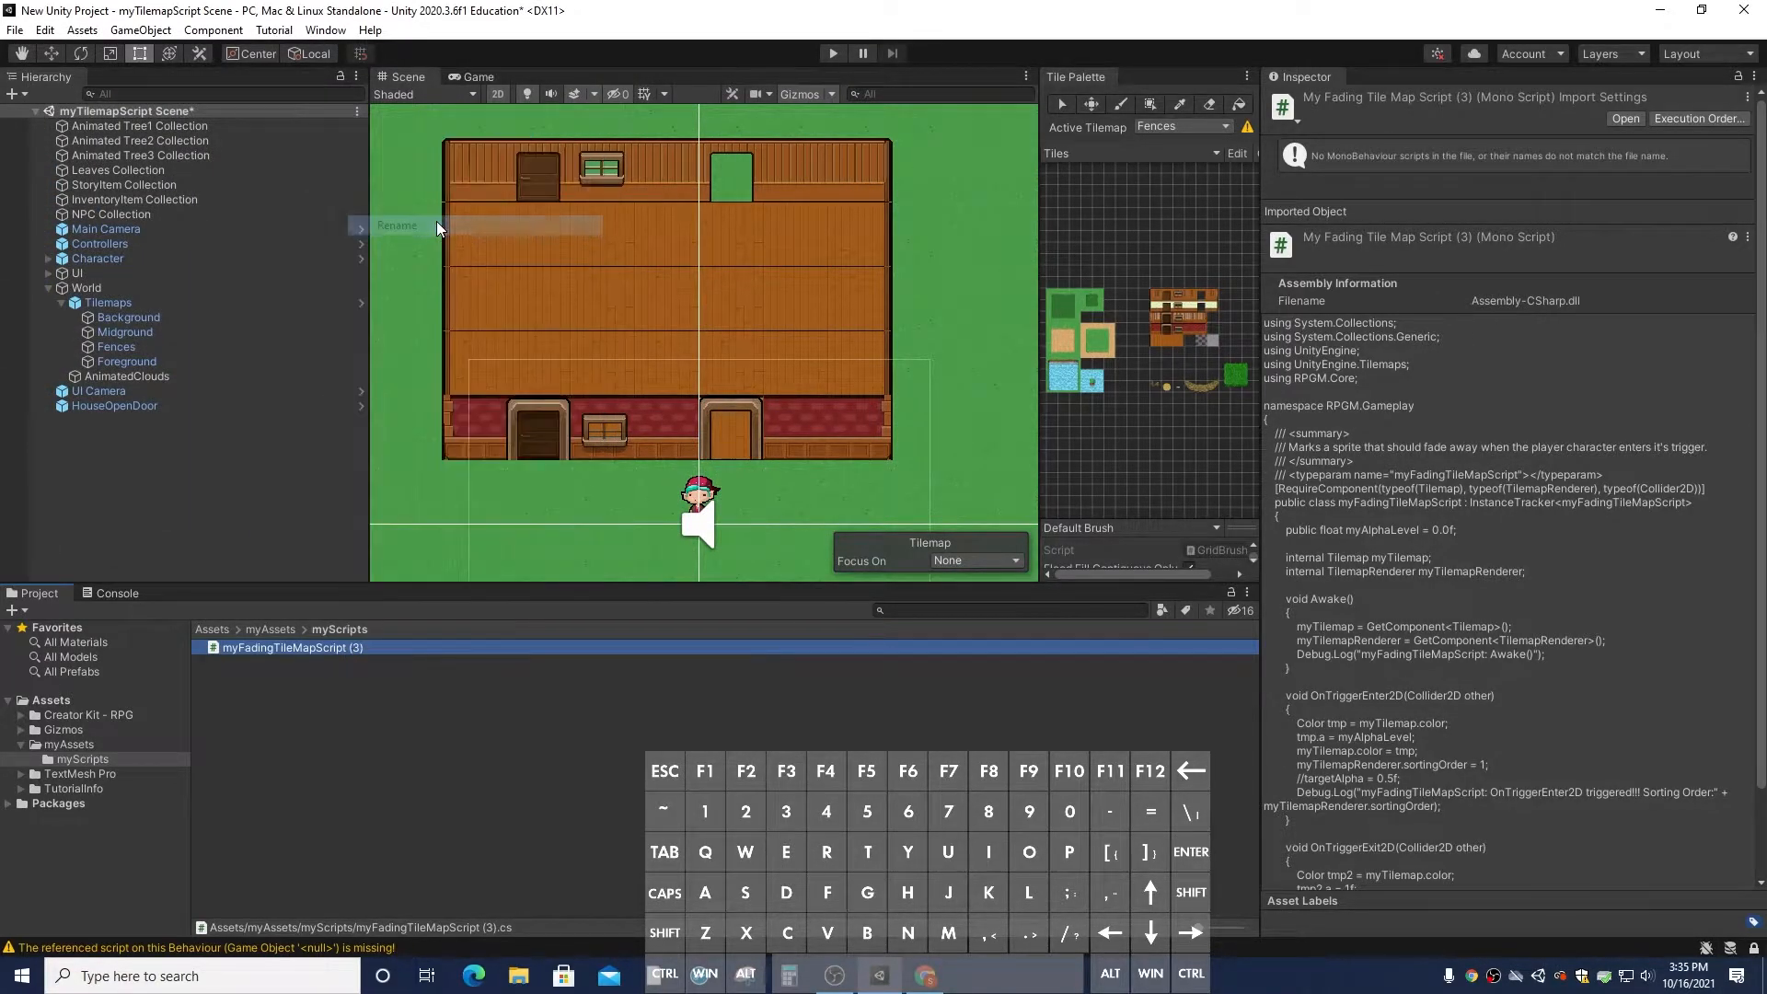
right_click(419, 652)
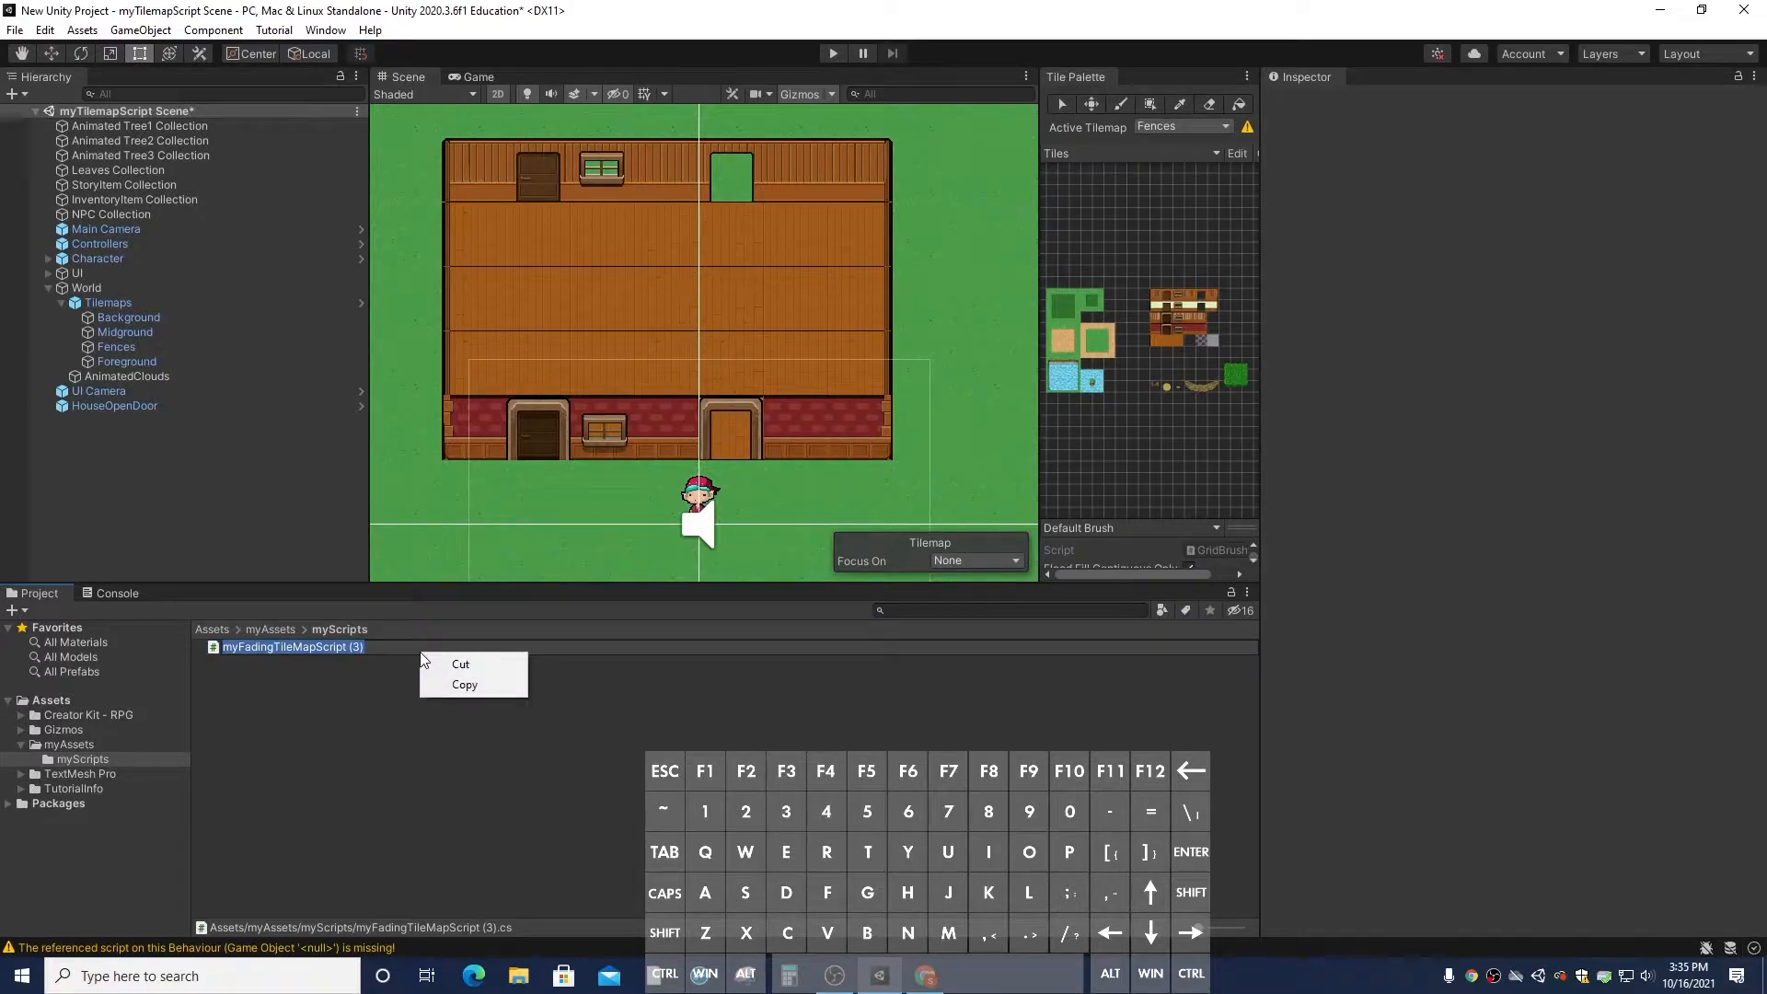
left_click(410, 648)
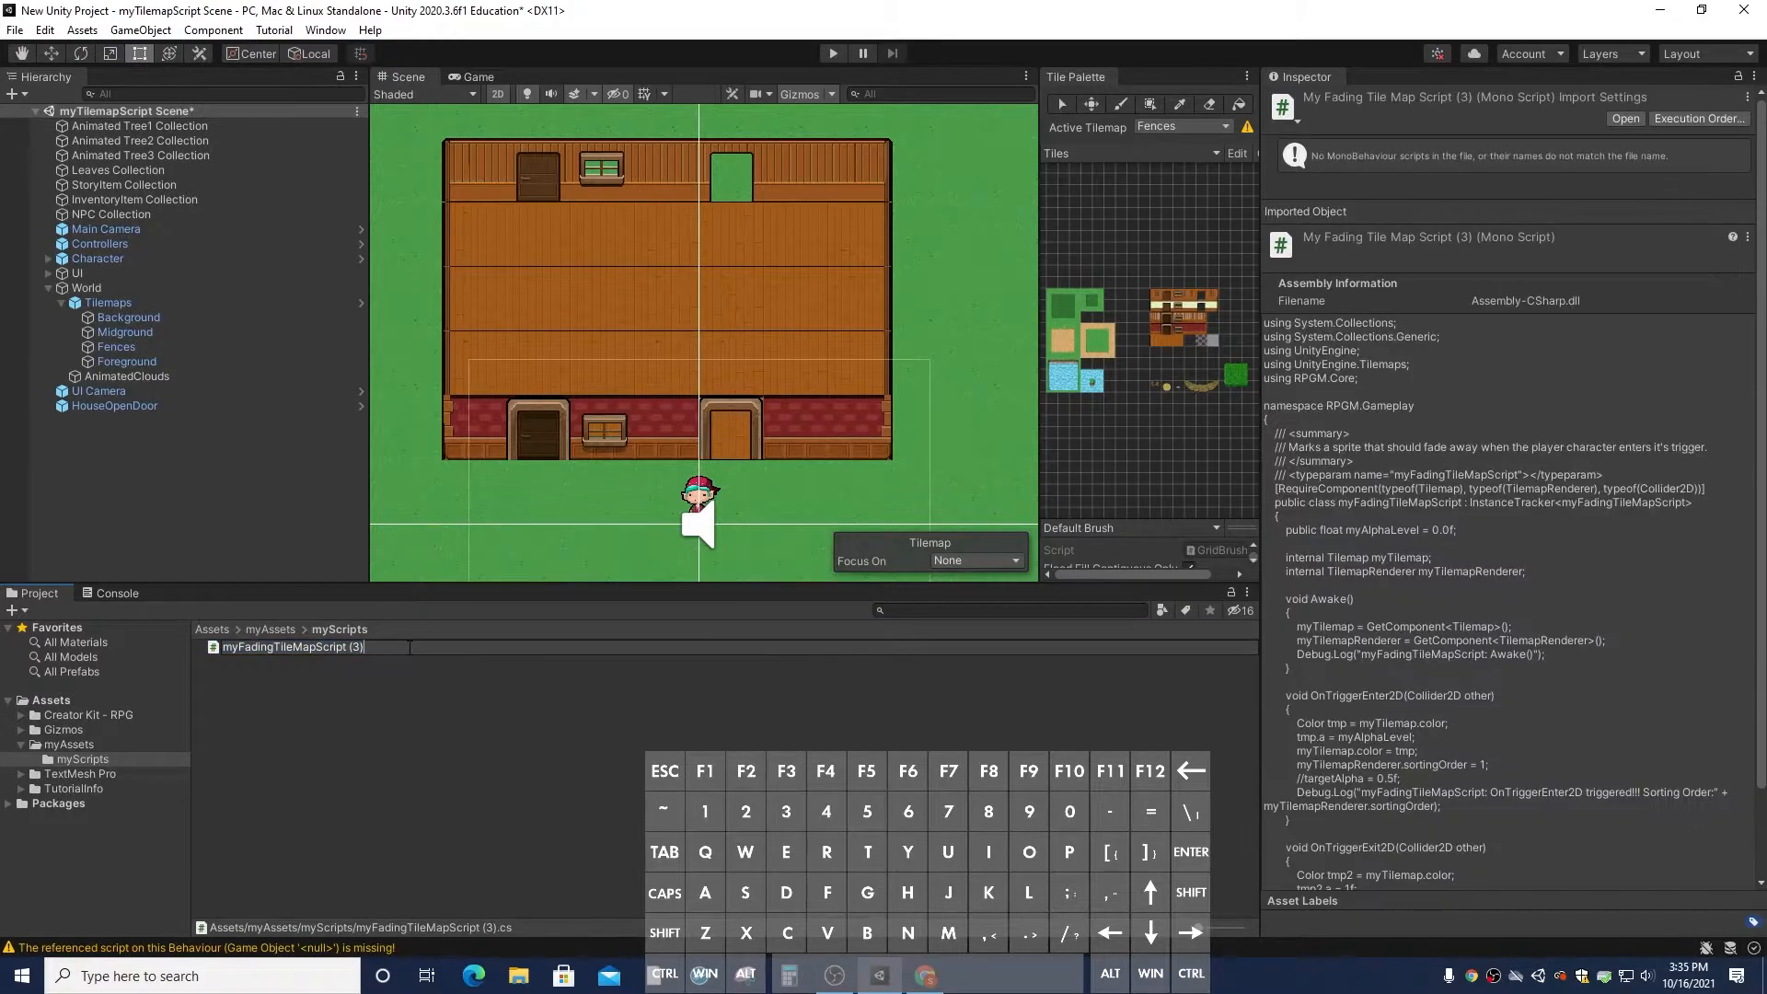
key("BackSpace")
key("BackSpace")
left_click(407, 649)
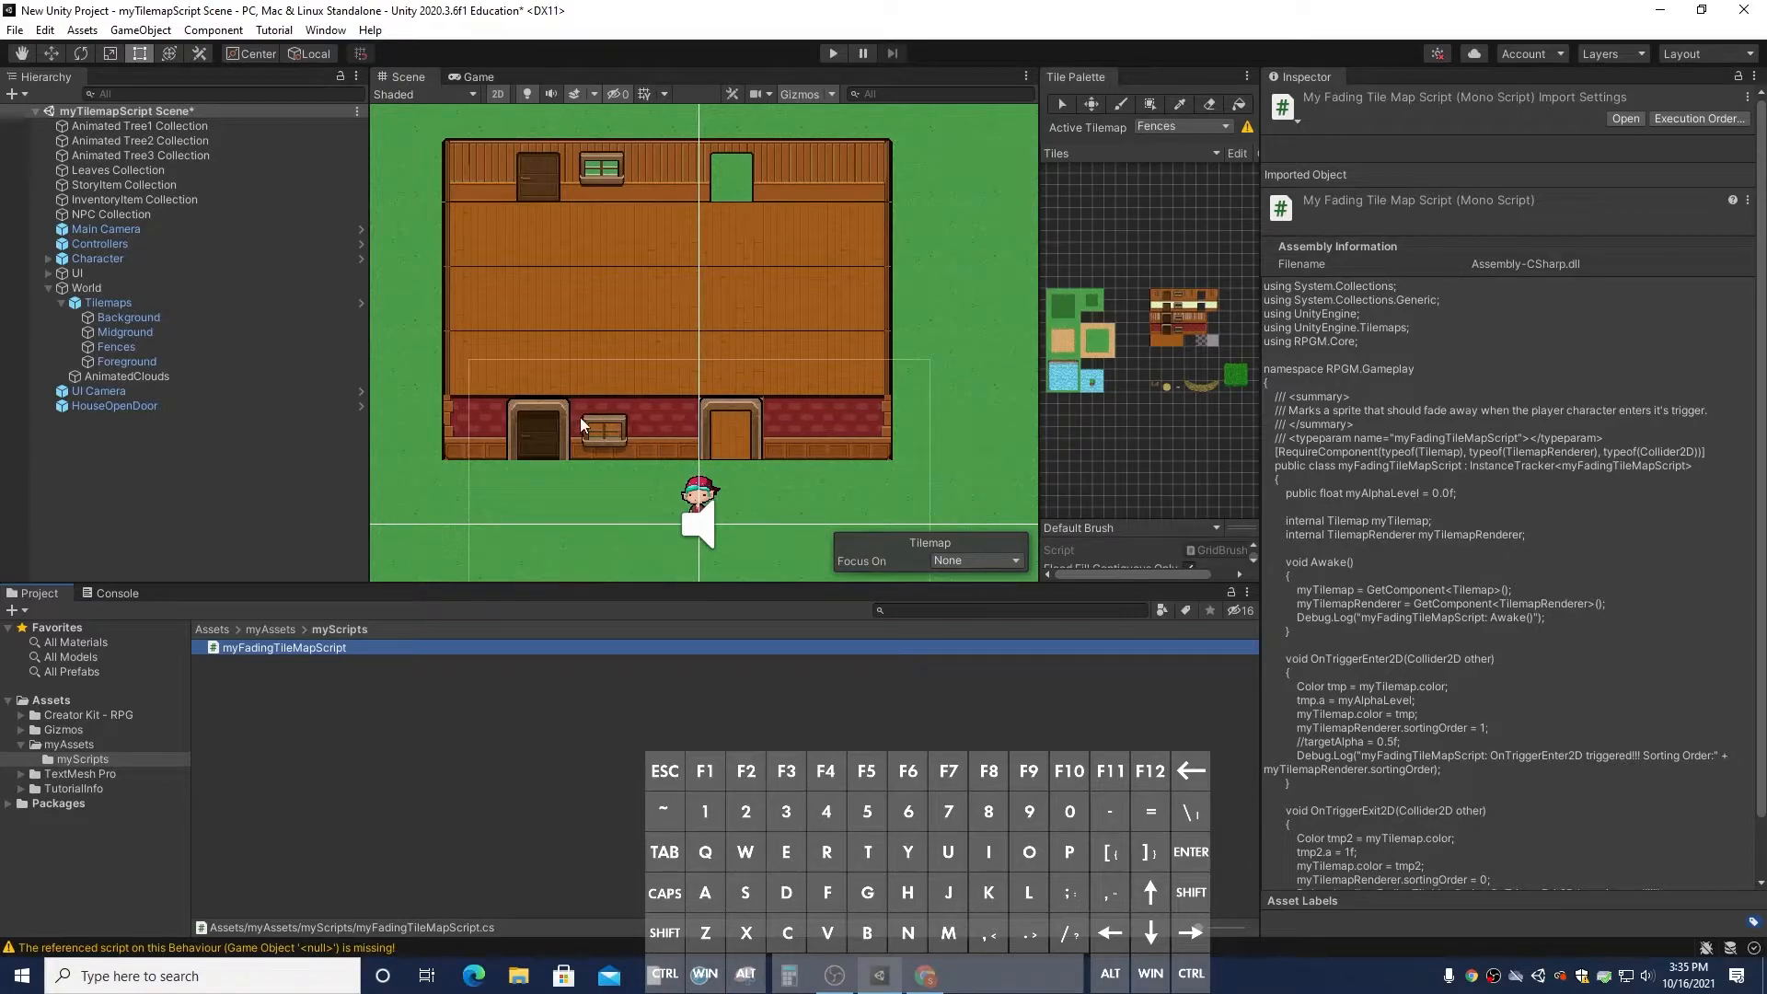
Duplicate the Midground tilemap under Tilemaps and narrow the Inspector to enlarge the scene area
left_click(120, 329)
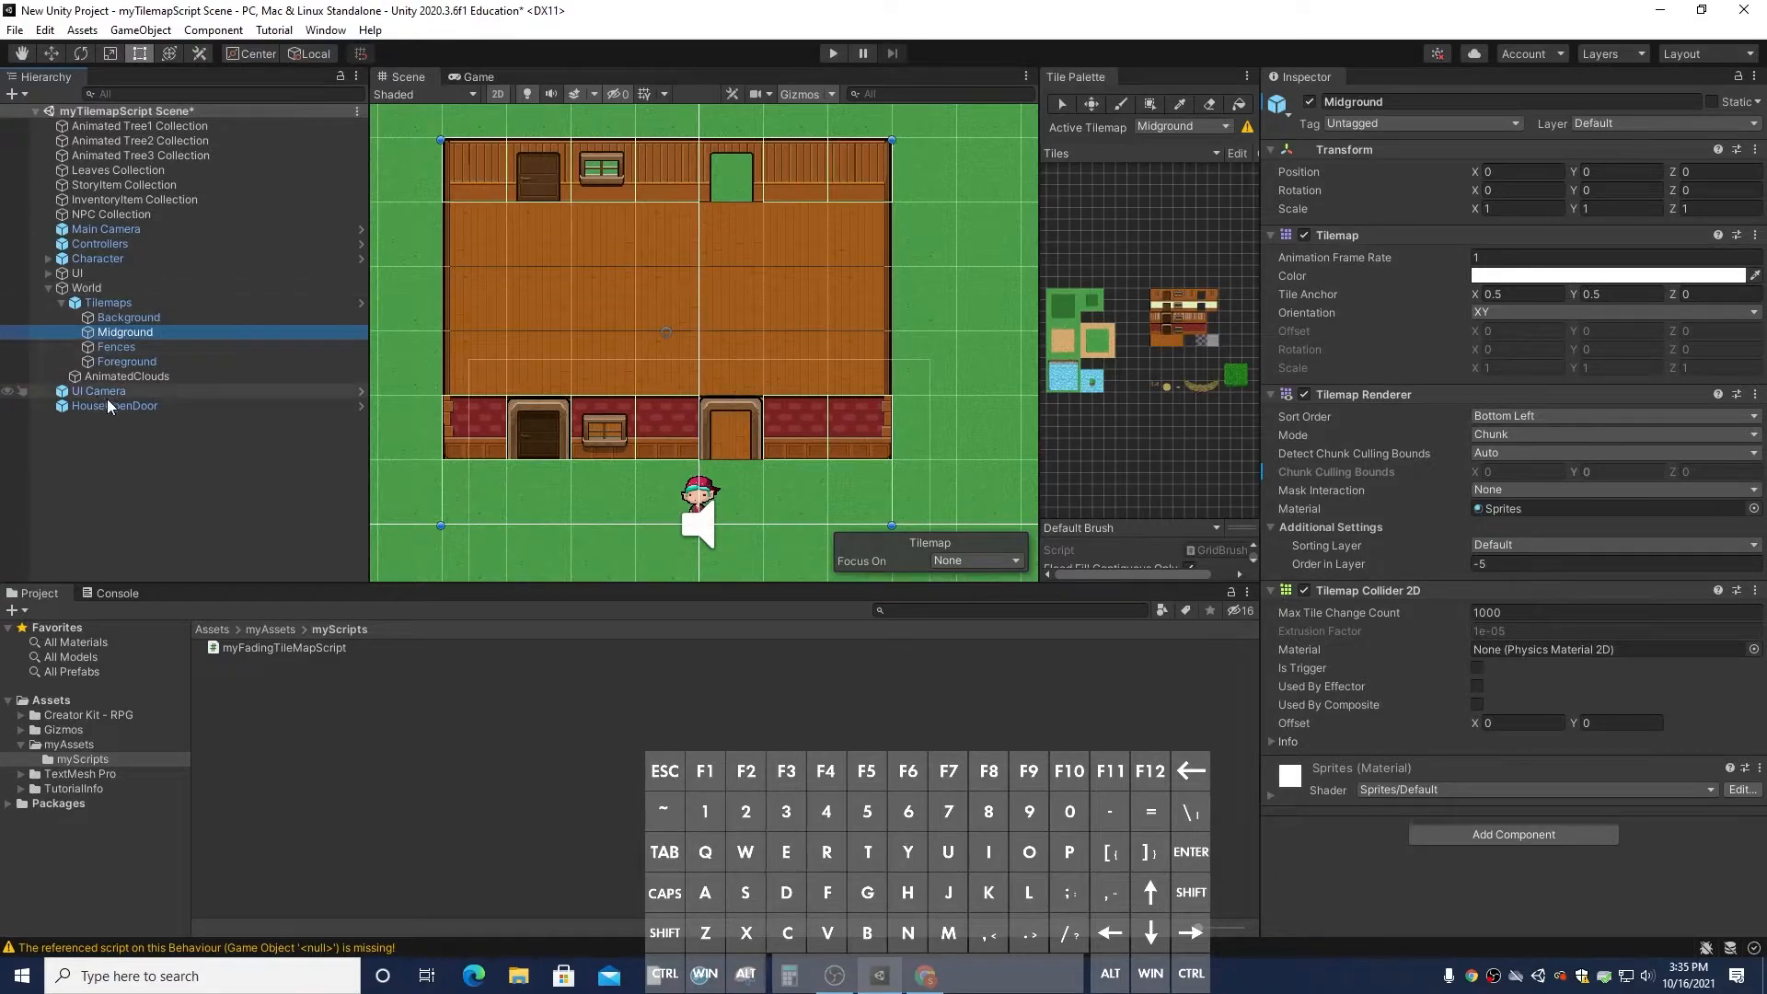
right_click(146, 331)
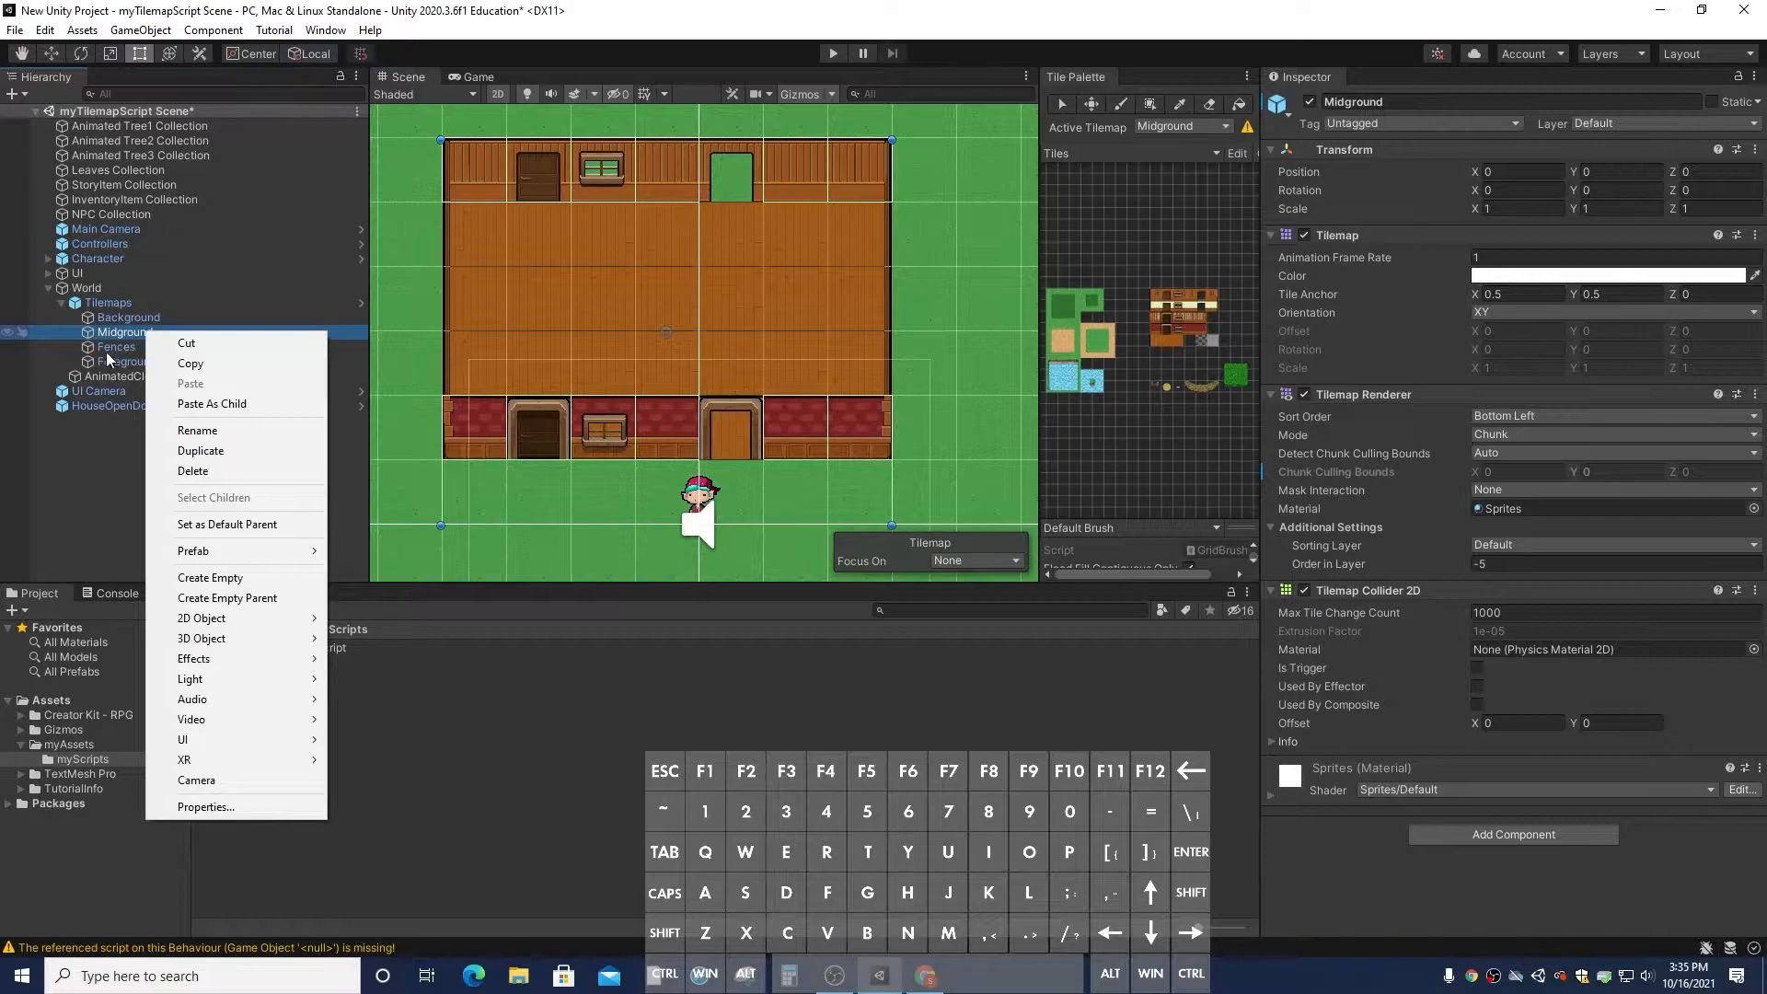
left_click(198, 450)
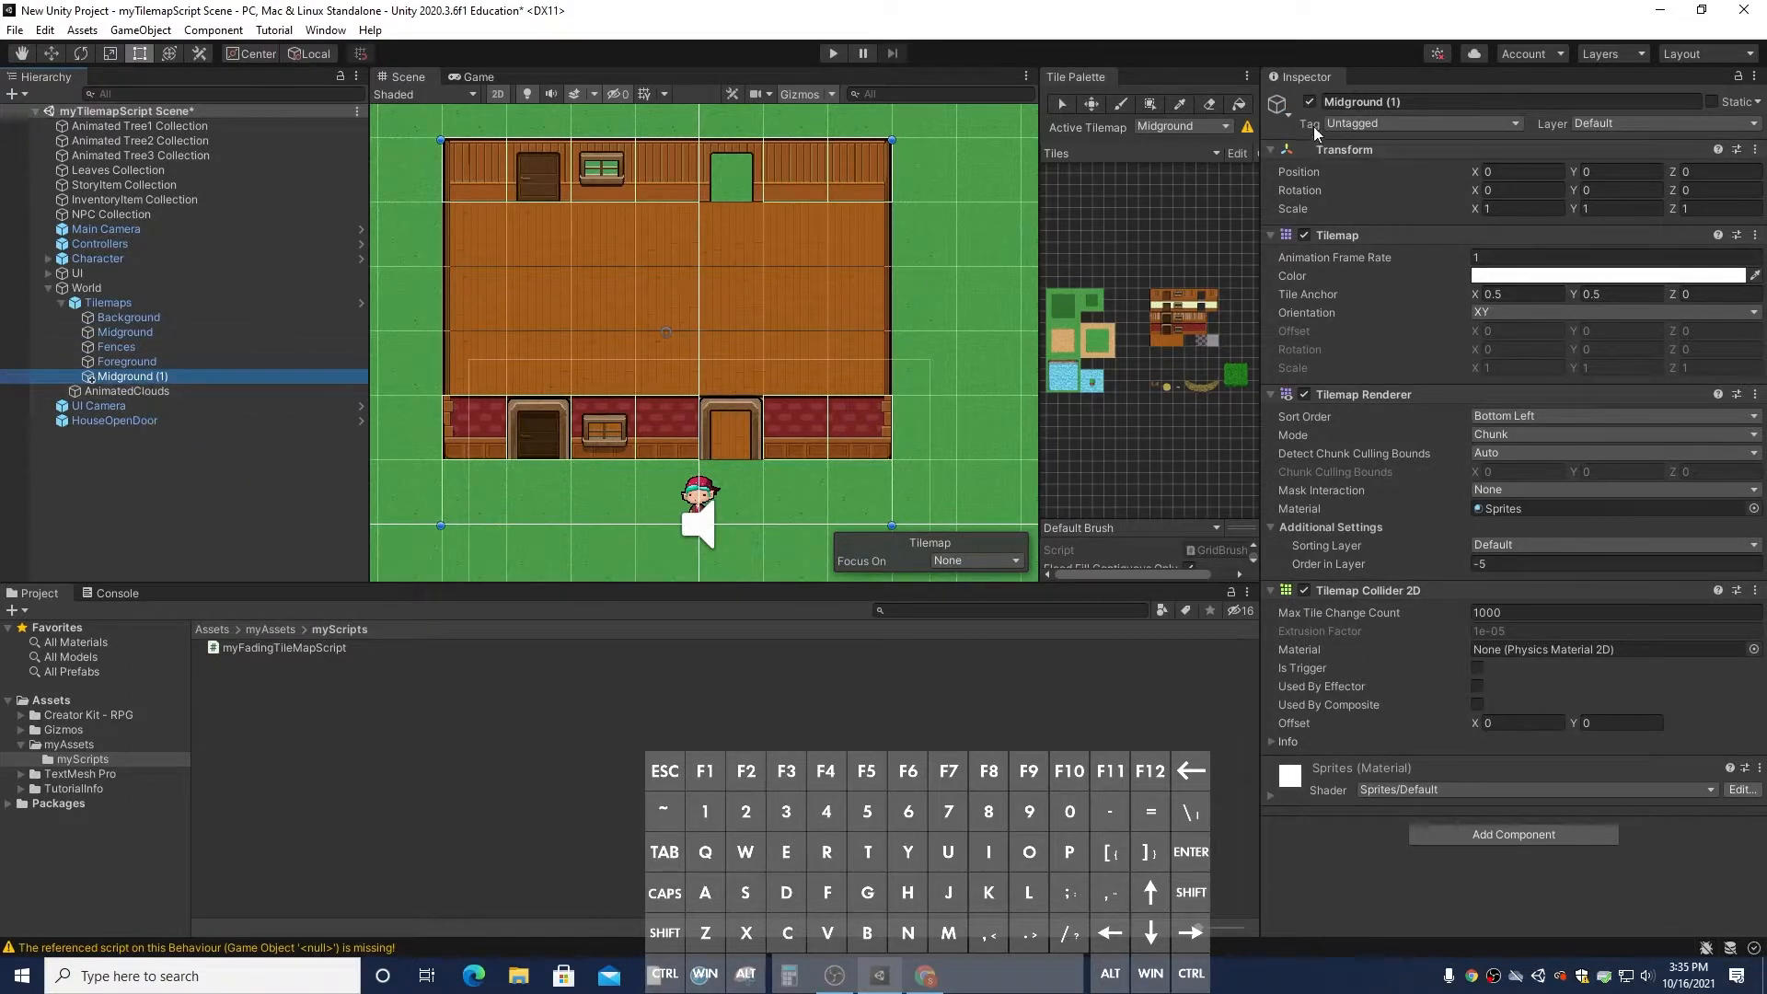
left_click_drag(1262, 187, 1514, 220)
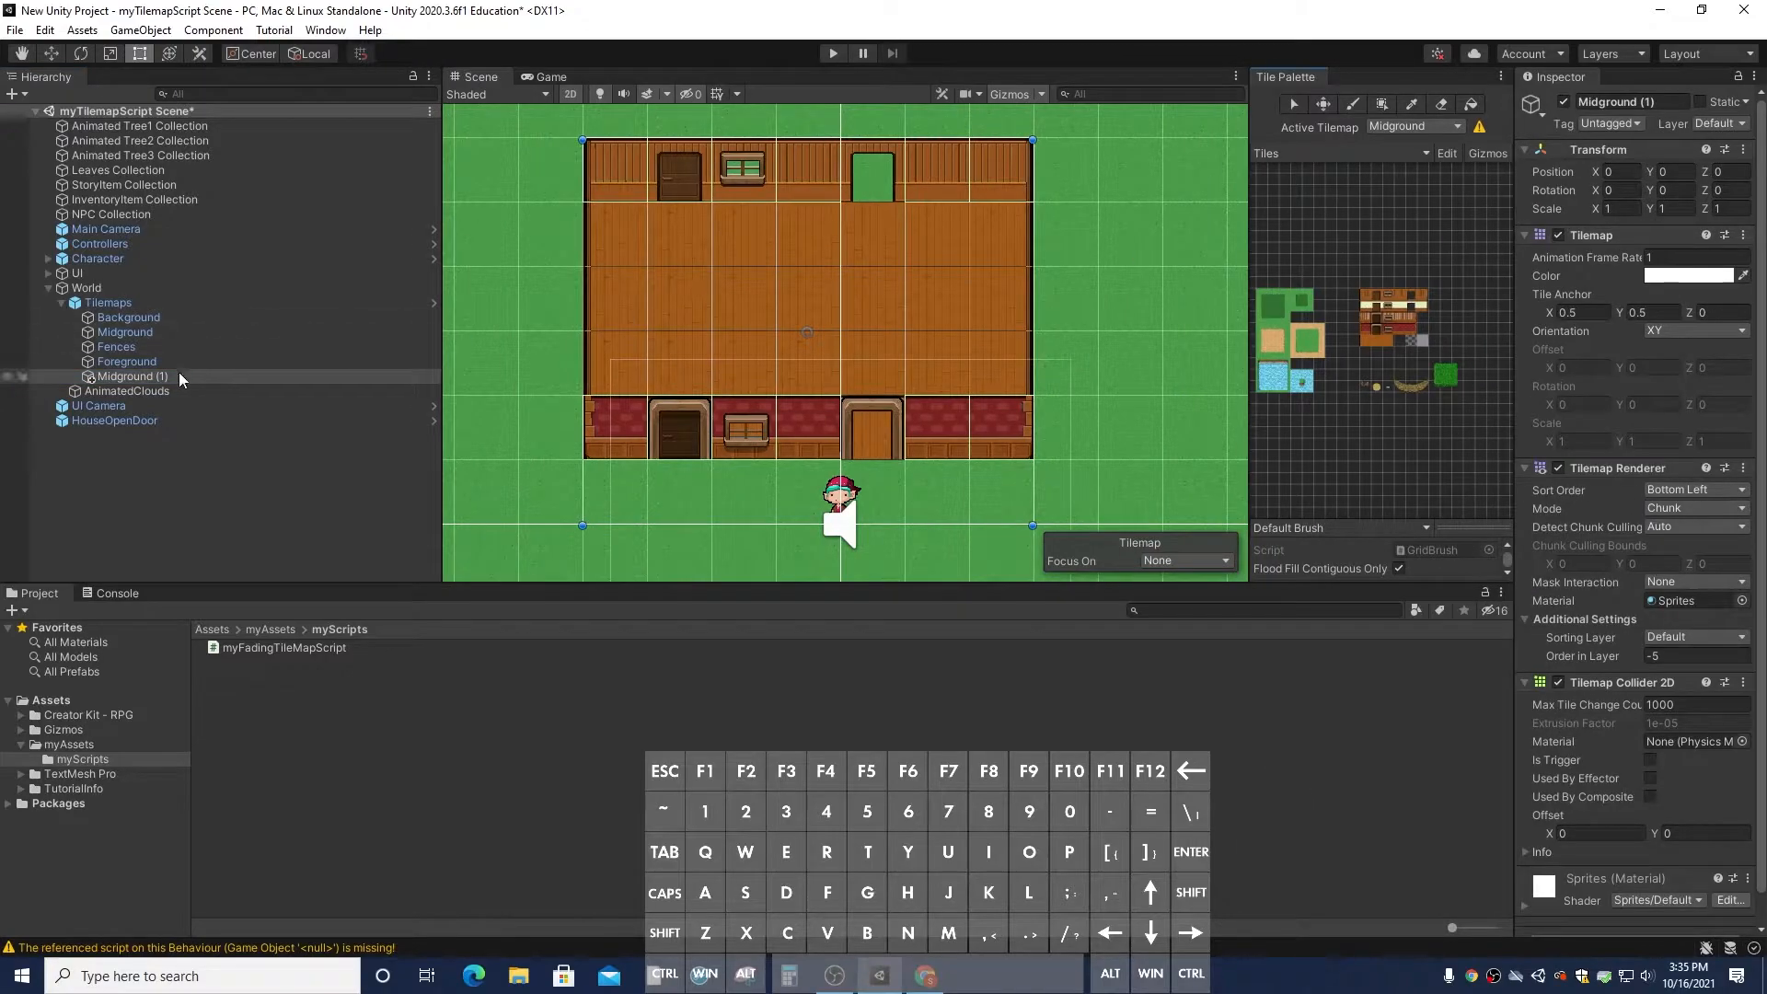
Deactivate the original Midground tilemap and toggle the duplicate Midground (1) off and on, leaving it active
left_click(108, 332)
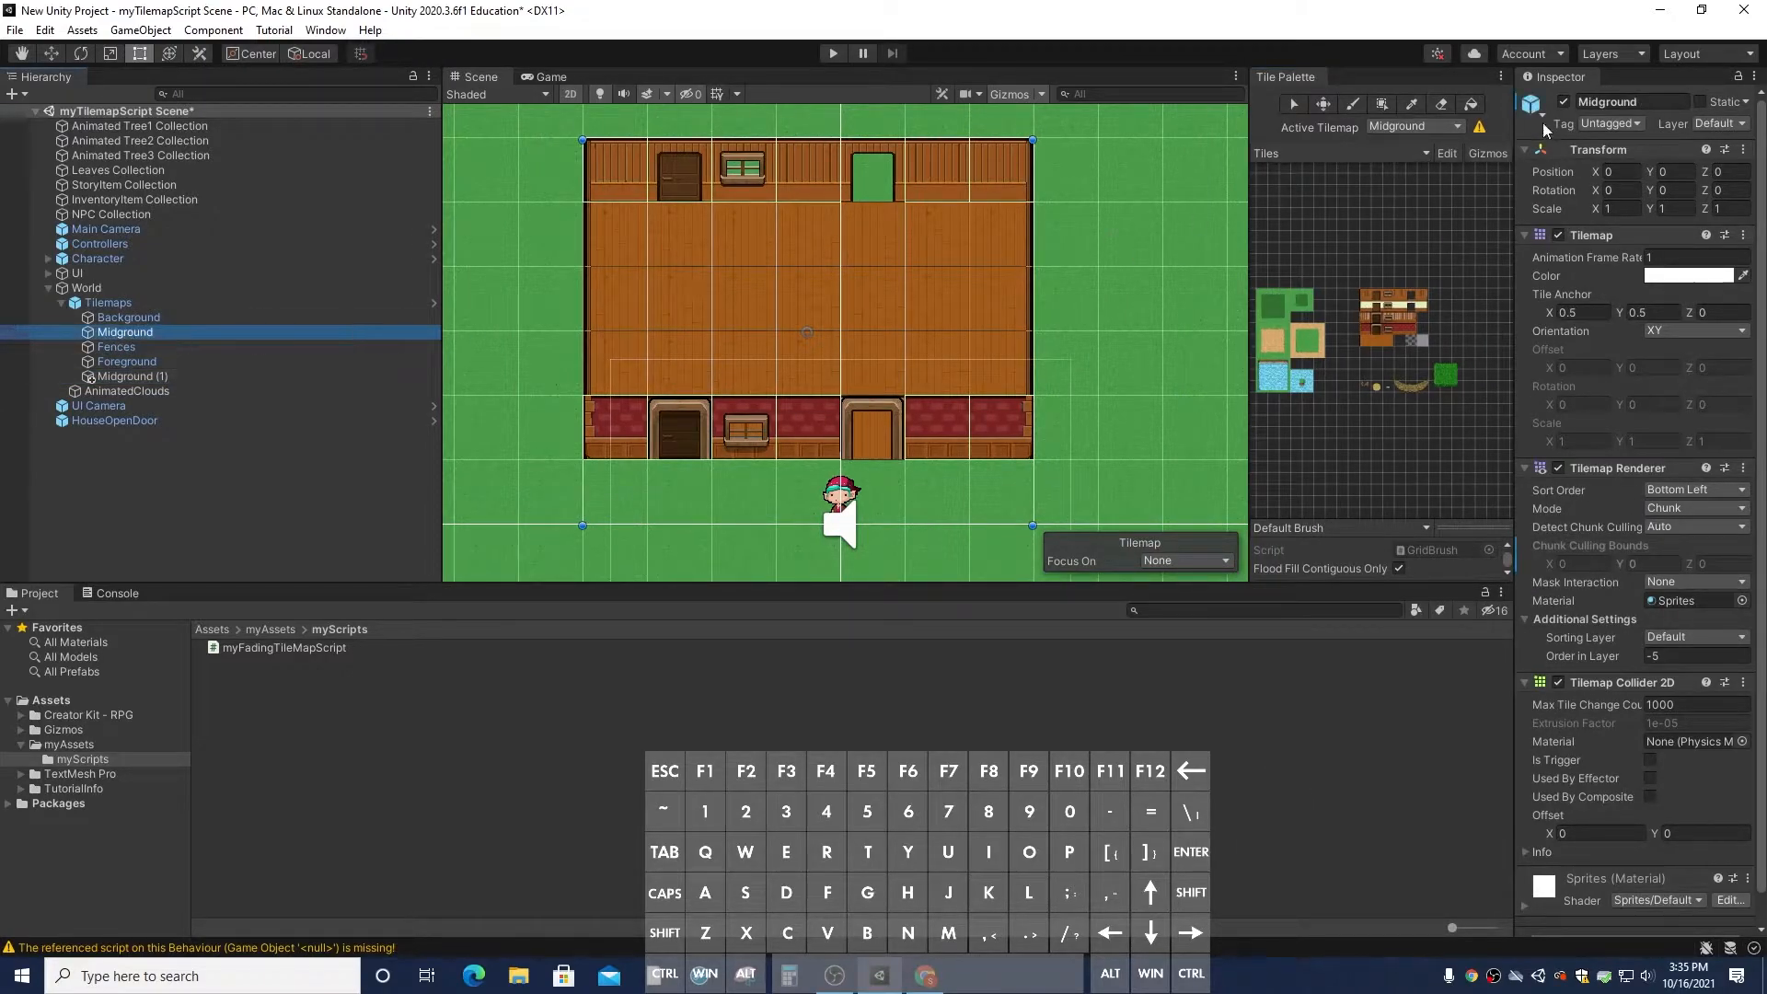
left_click(1564, 104)
left_click(143, 377)
left_click(1564, 103)
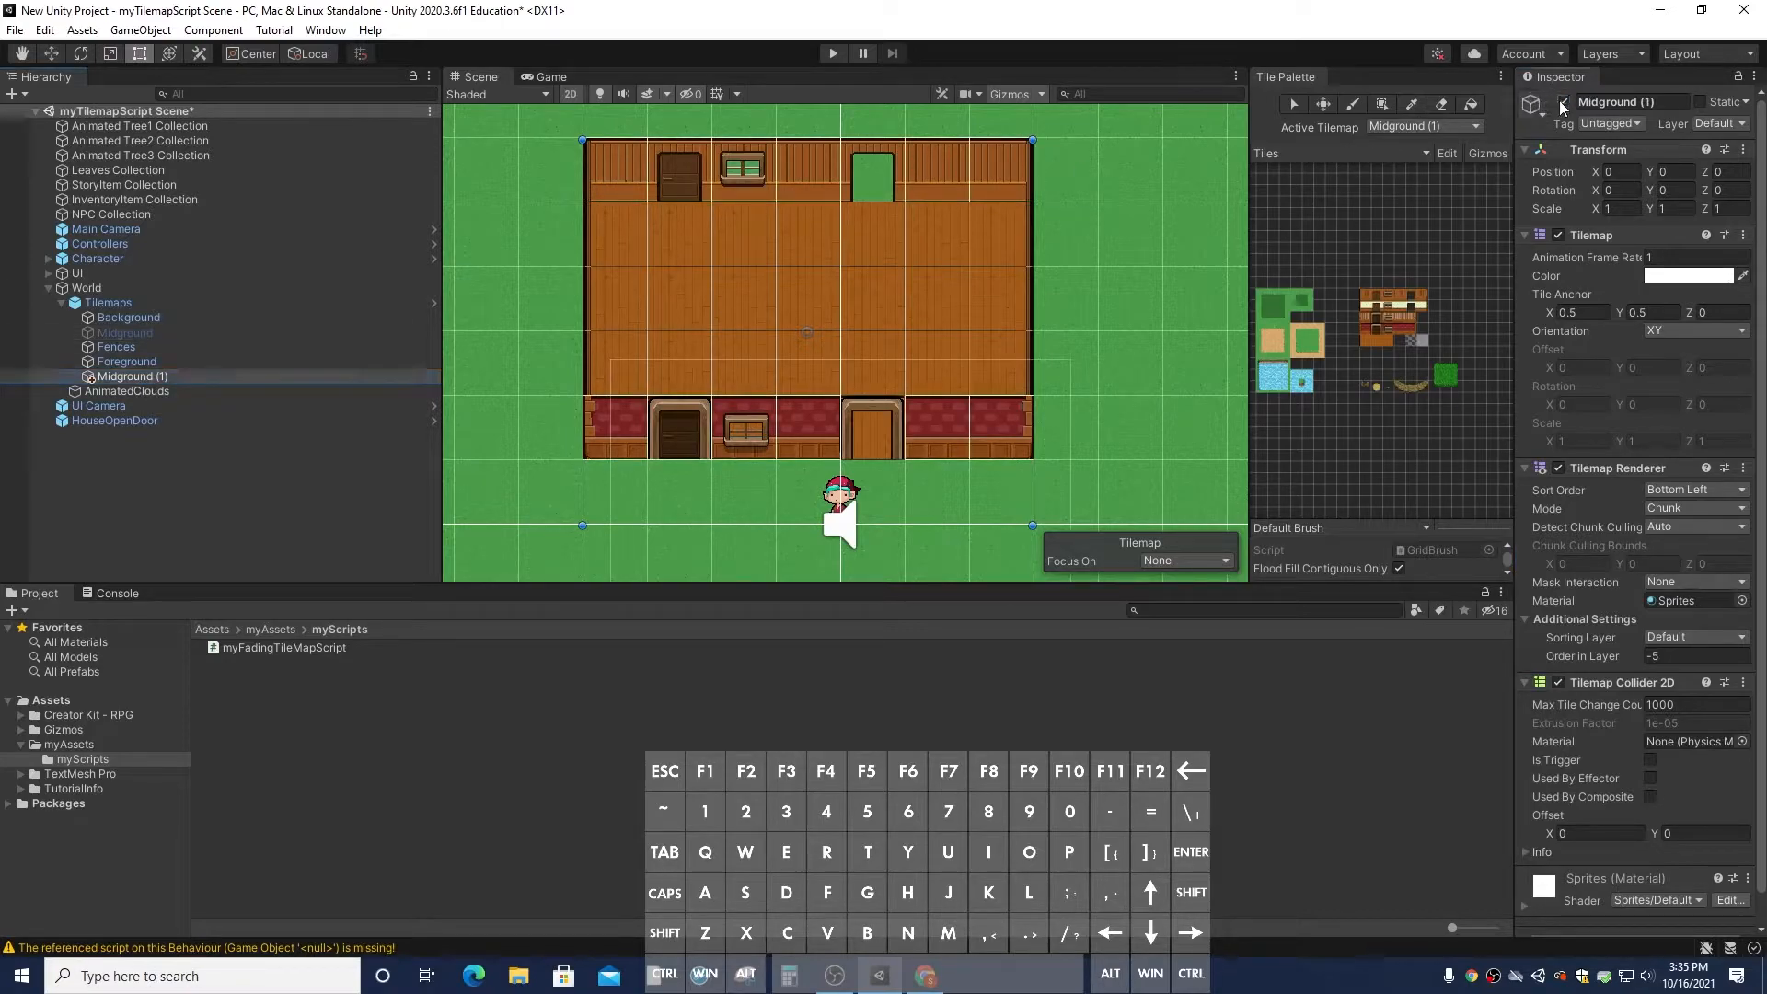
left_click(1563, 103)
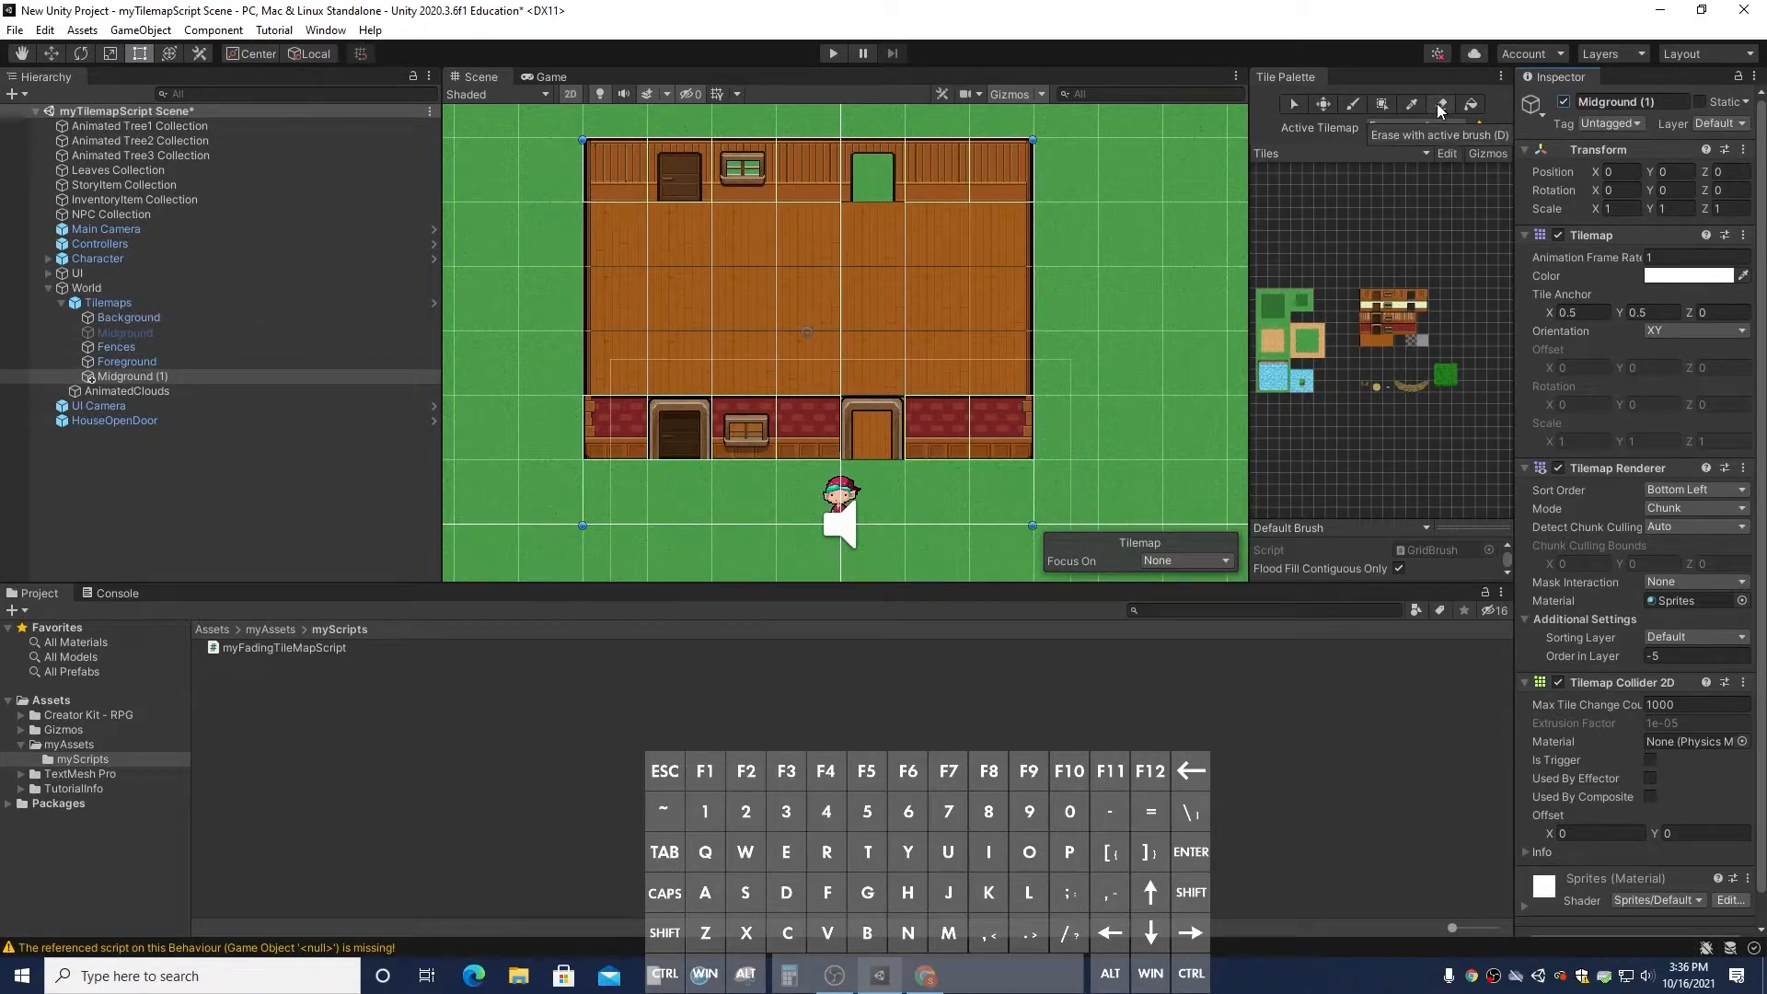
Rename the Midground (1) tilemap as myBarFrontWall
right_click(170, 377)
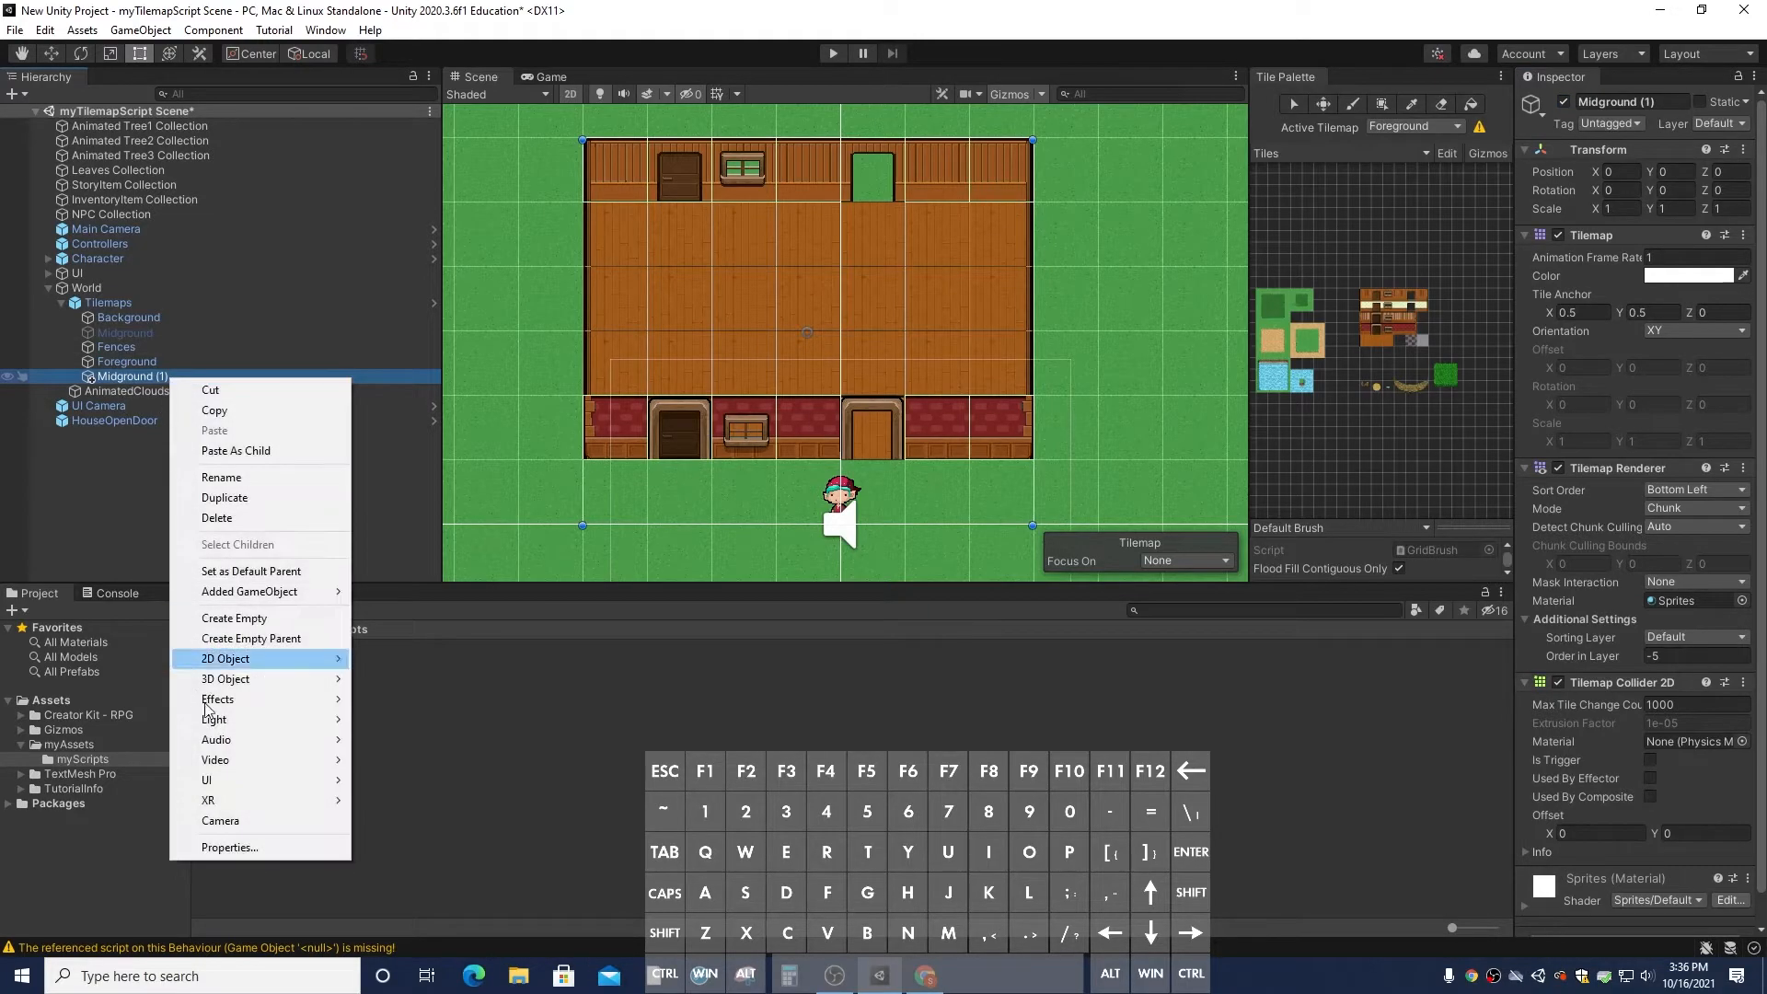
left_click(258, 479)
key("BackSpace")
key("BackSpace")
key("BackSpace")
key("BackSpace")
key("BackSpace")
key("BackSpace")
key("BackSpace")
key("BackSpace")
key("BackSpace")
key("BackSpace")
key("BackSpace")
key("BackSpace")
key("BackSpace")
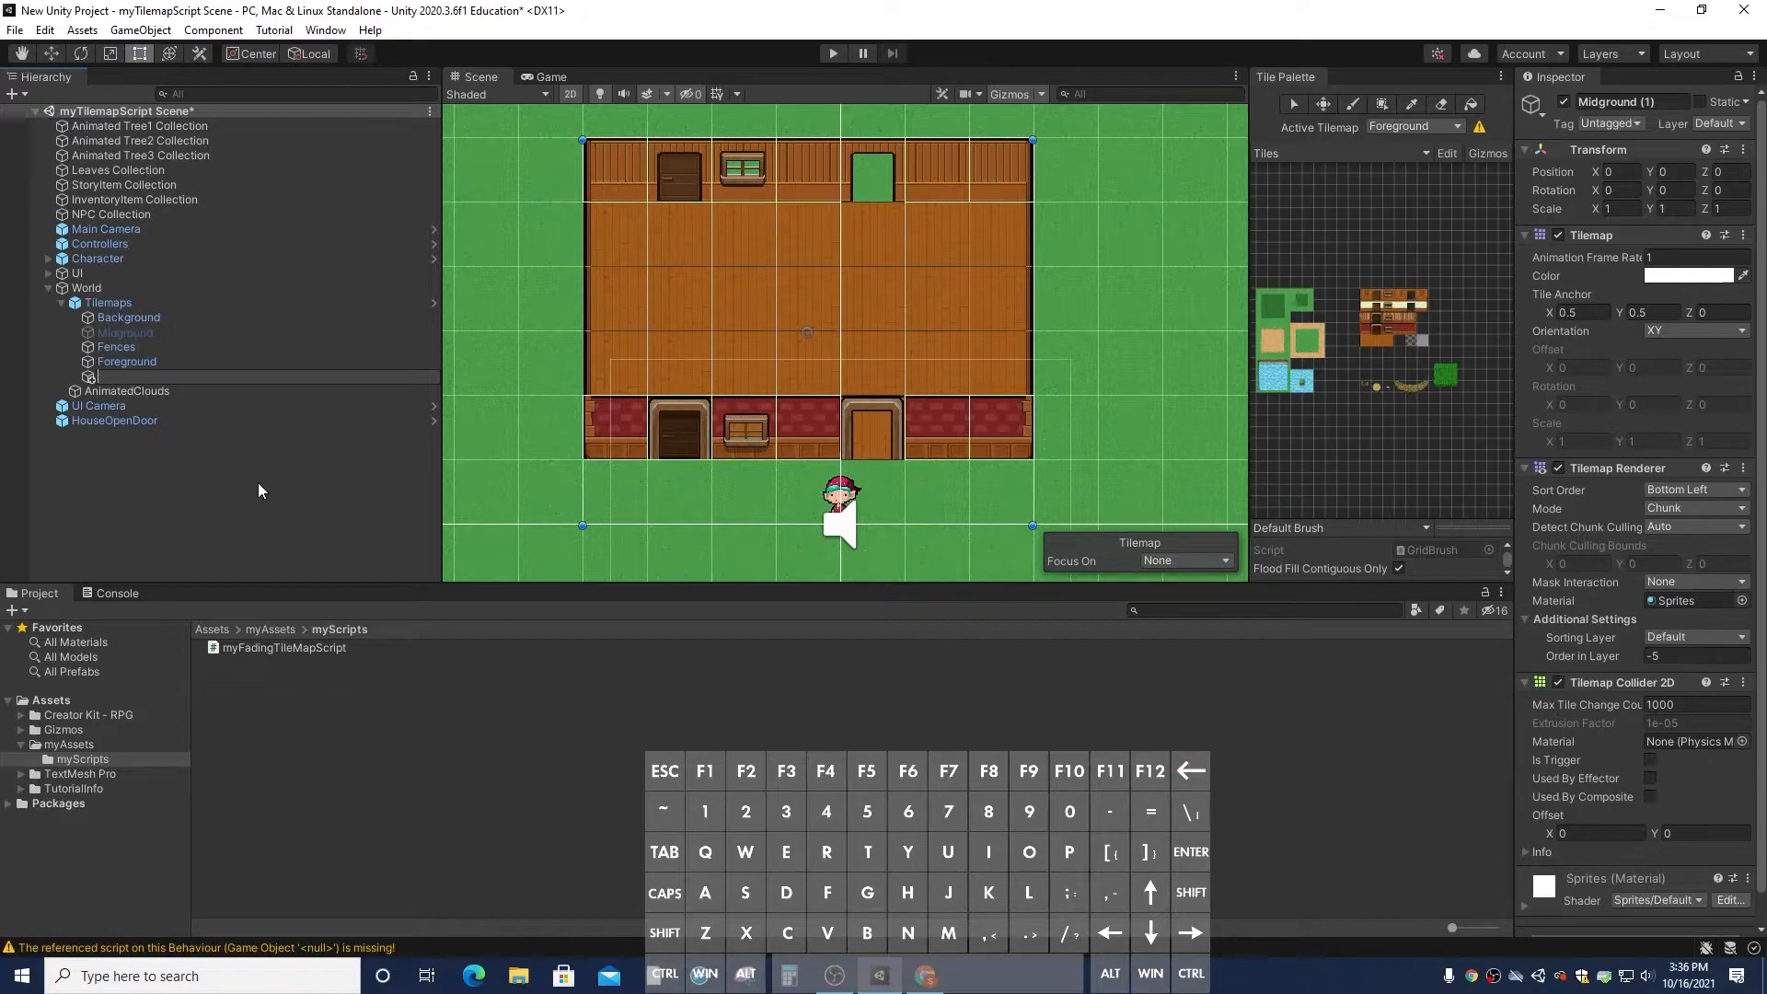
type("myBarFront")
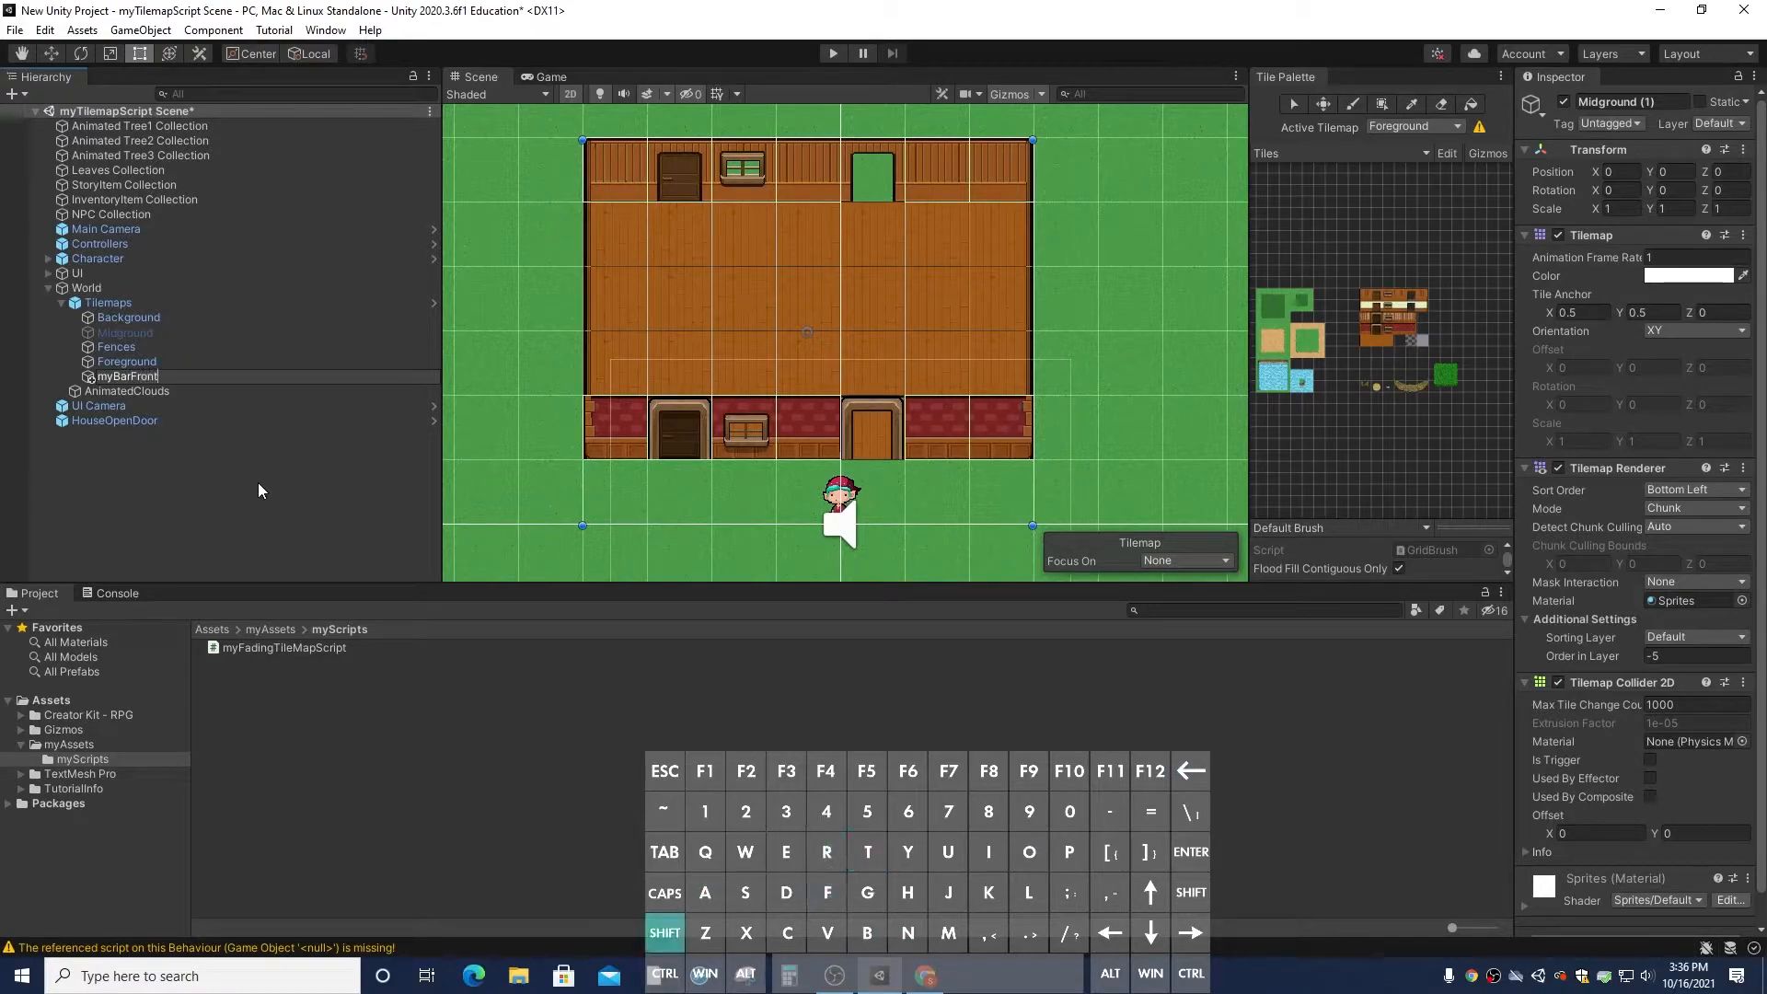
type("Wall")
key("Return")
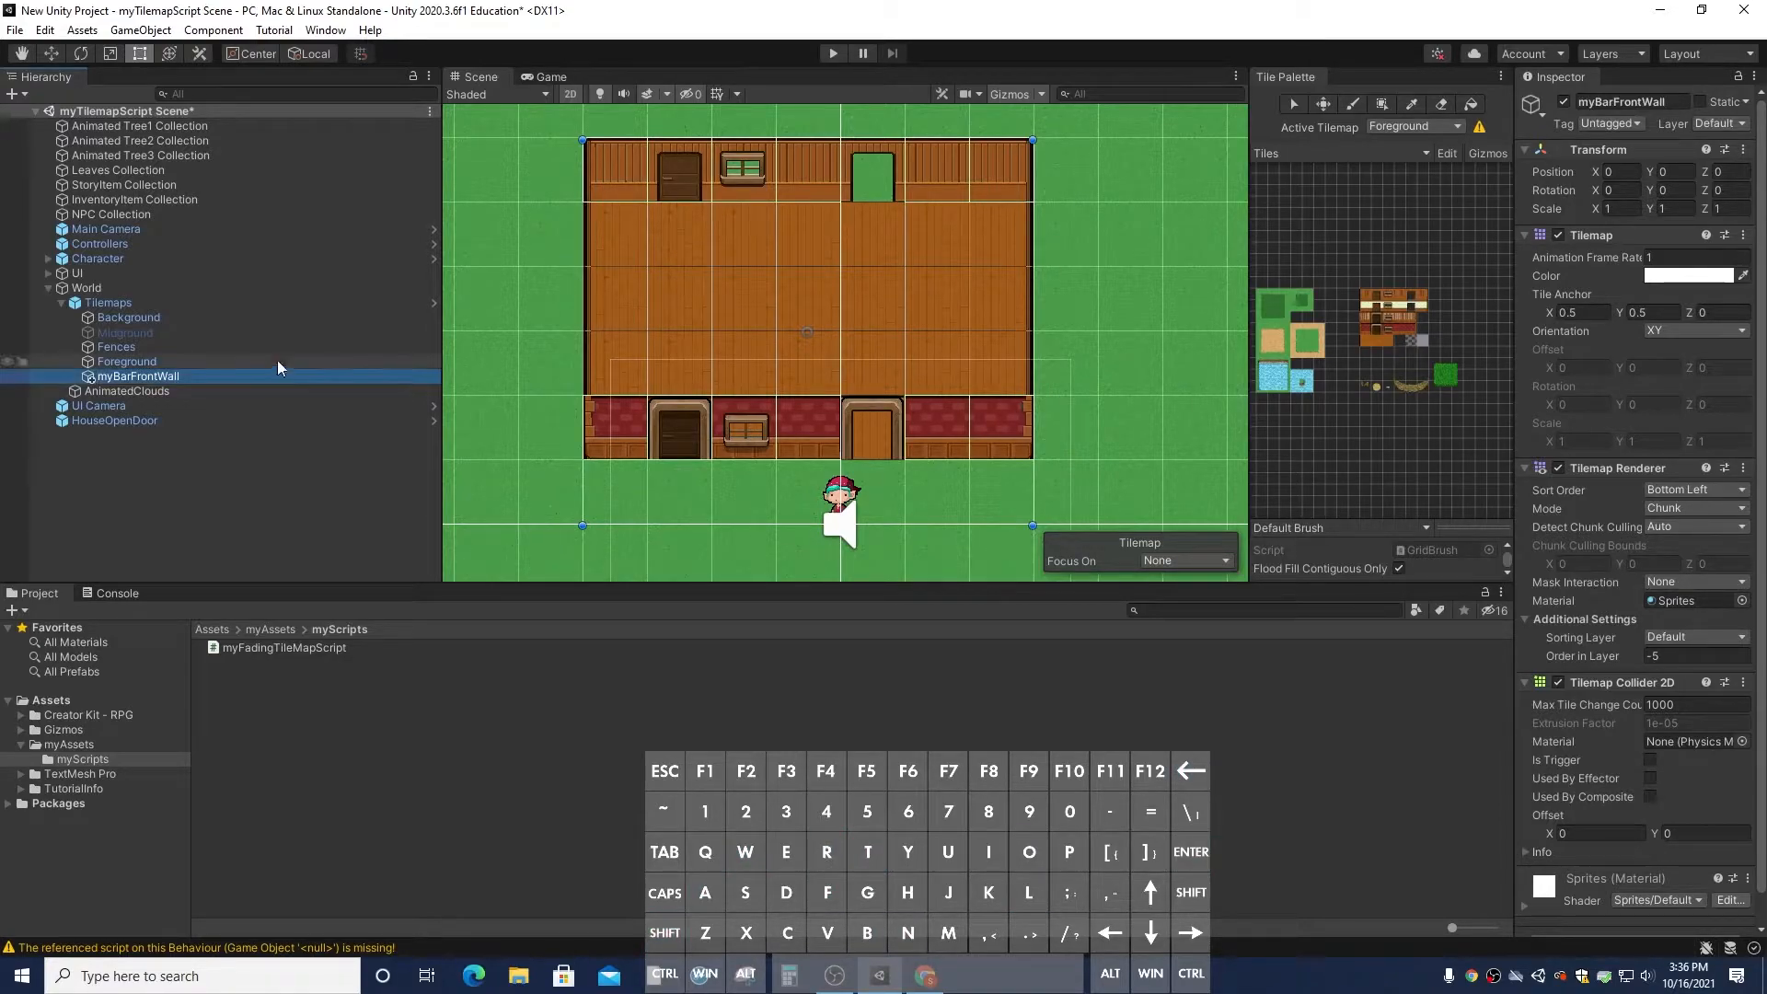
Make myBarFrontWall the active tilemap and erase the house's upper wall row containing the door and window tiles
left_click(1443, 107)
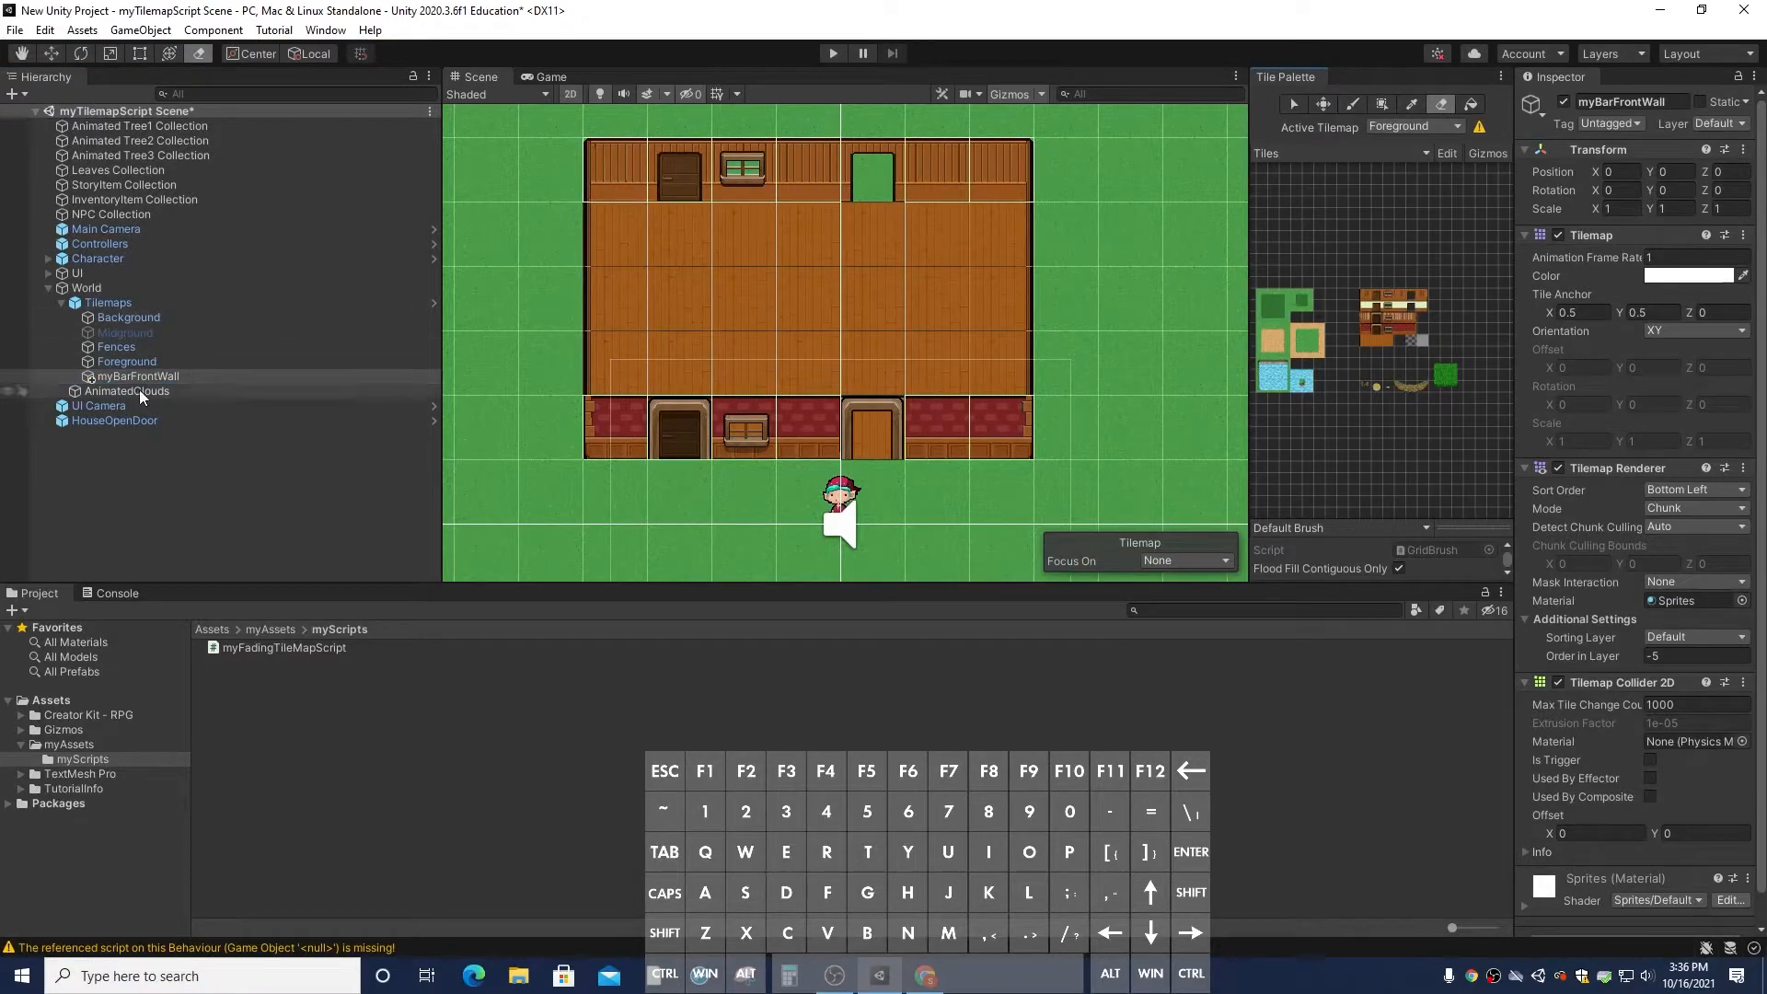
left_click(1443, 101)
left_click(1427, 124)
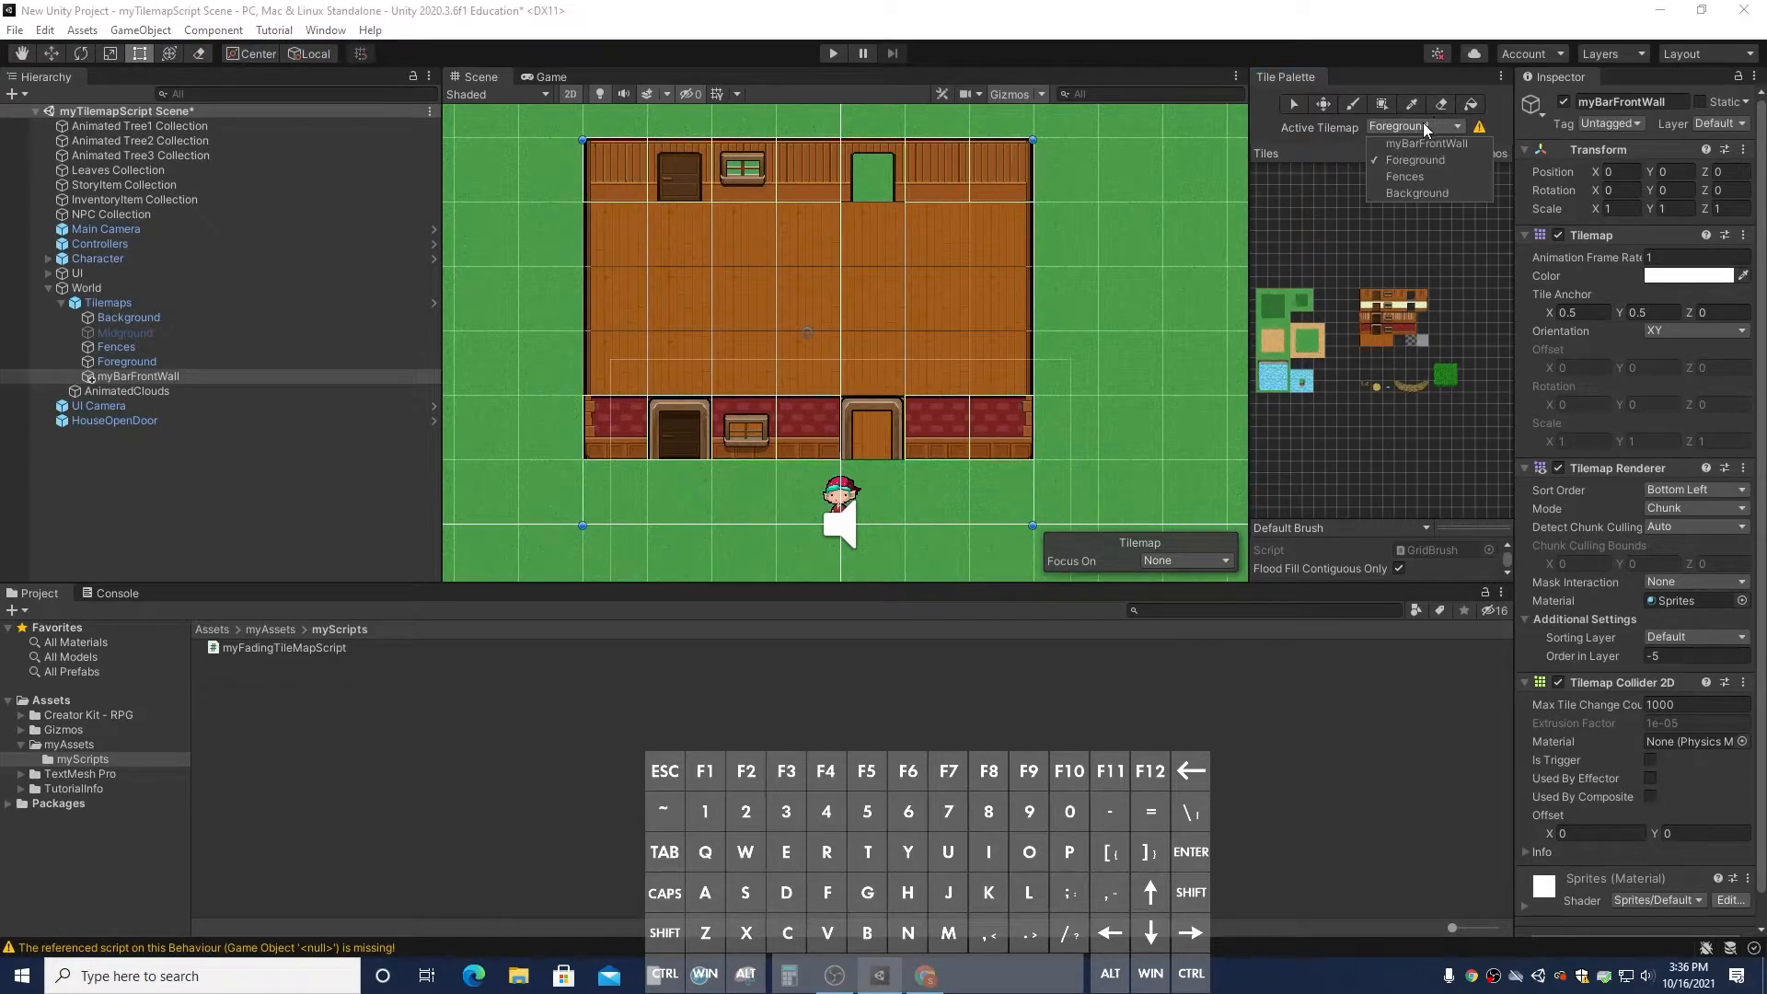
left_click(1408, 144)
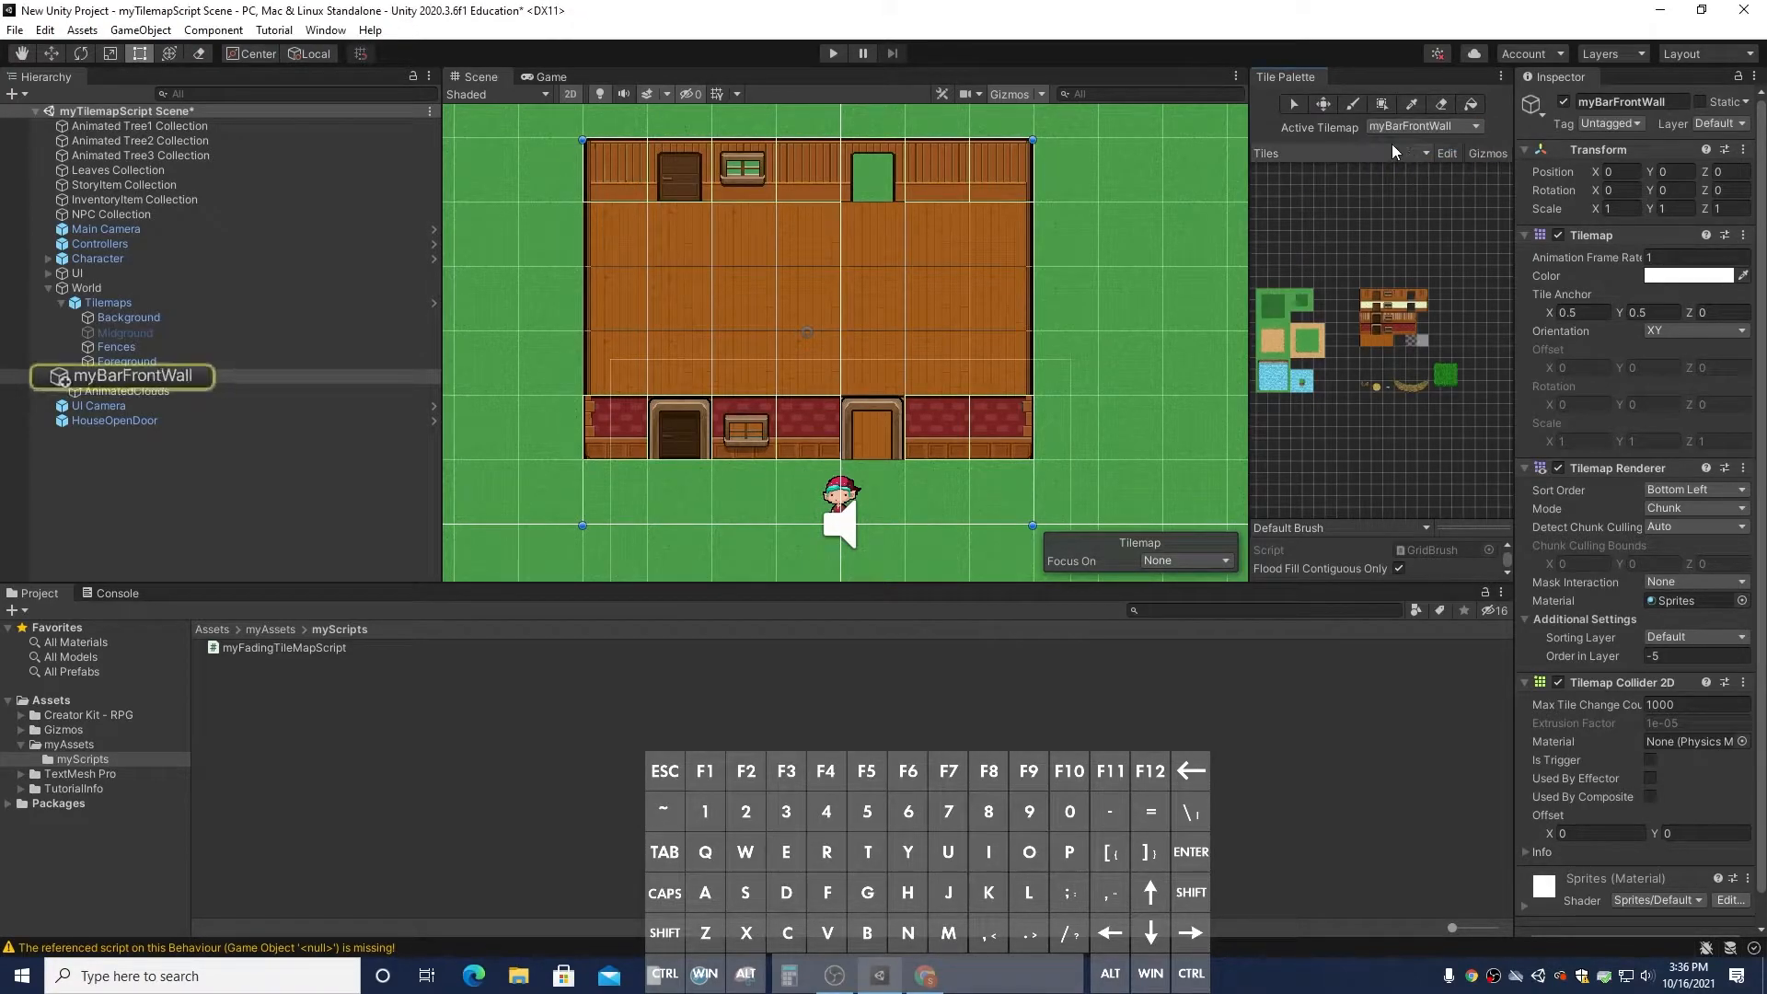
left_click(1442, 104)
mouse_move(639, 189)
left_mouse_down()
mouse_move(622, 183)
mouse_move(979, 179)
left_mouse_up()
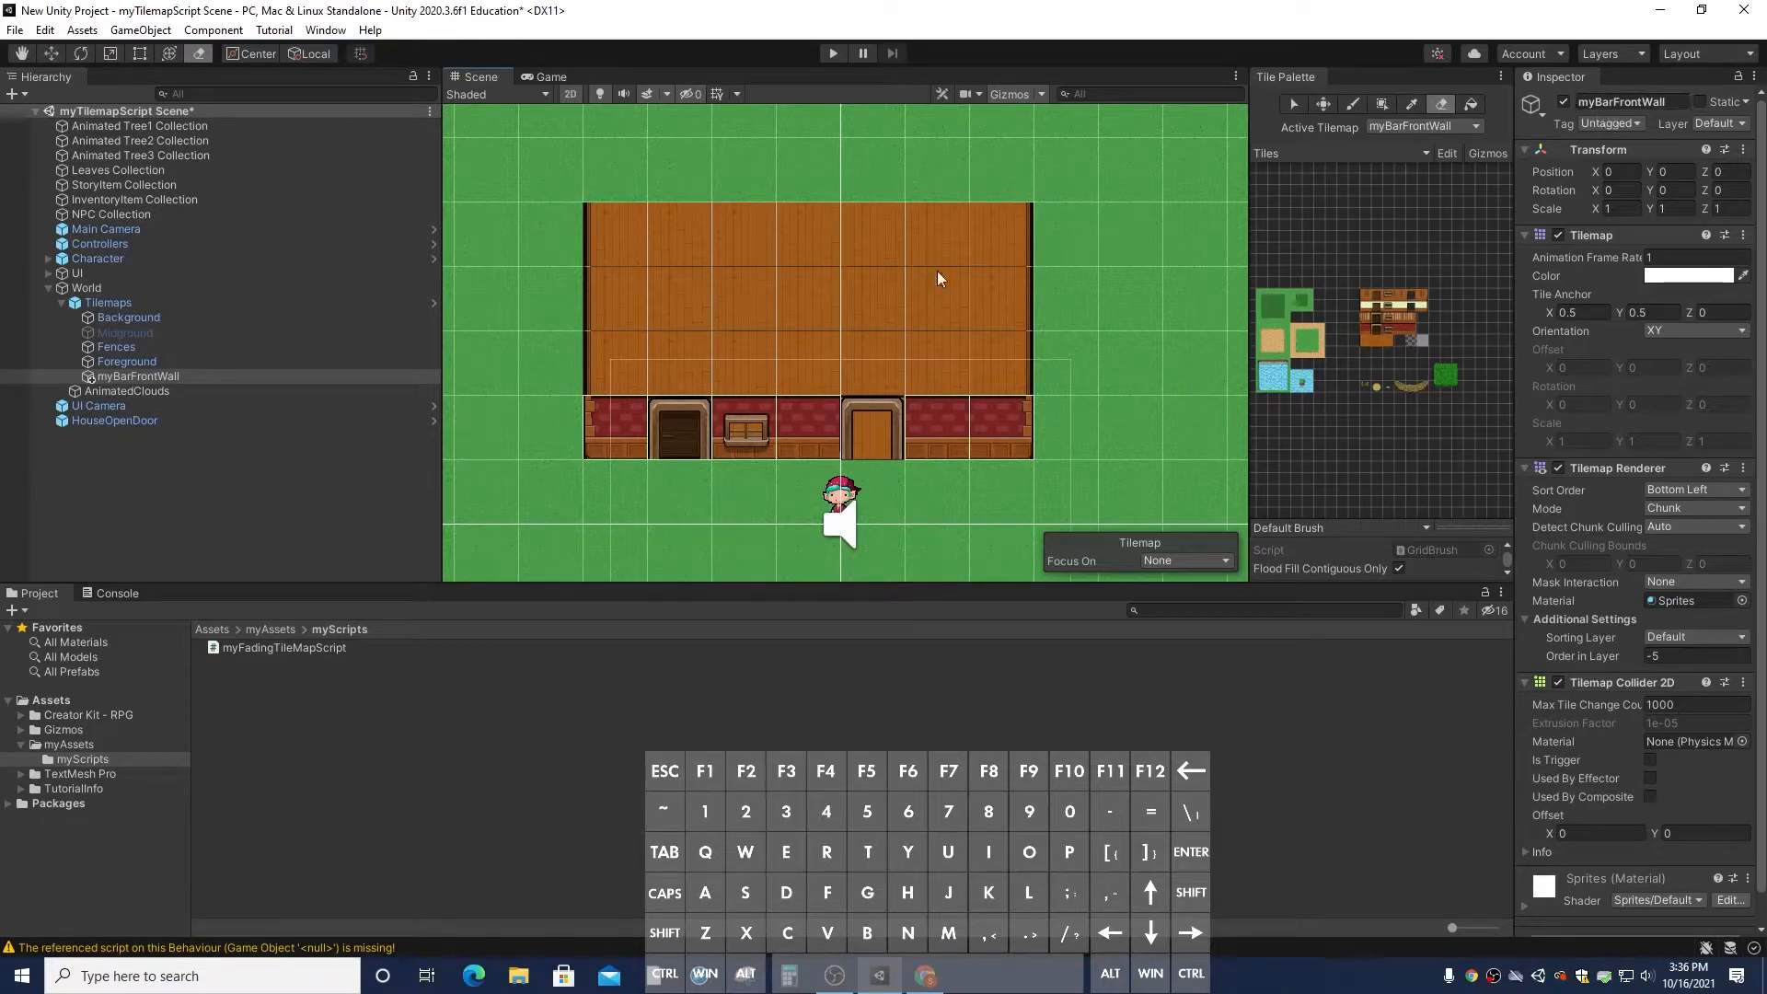
Collapse myBarFrontWall's Transform, Tilemap and Tilemap Renderer components, leaving Tilemap Collider 2D expanded
left_click(157, 376)
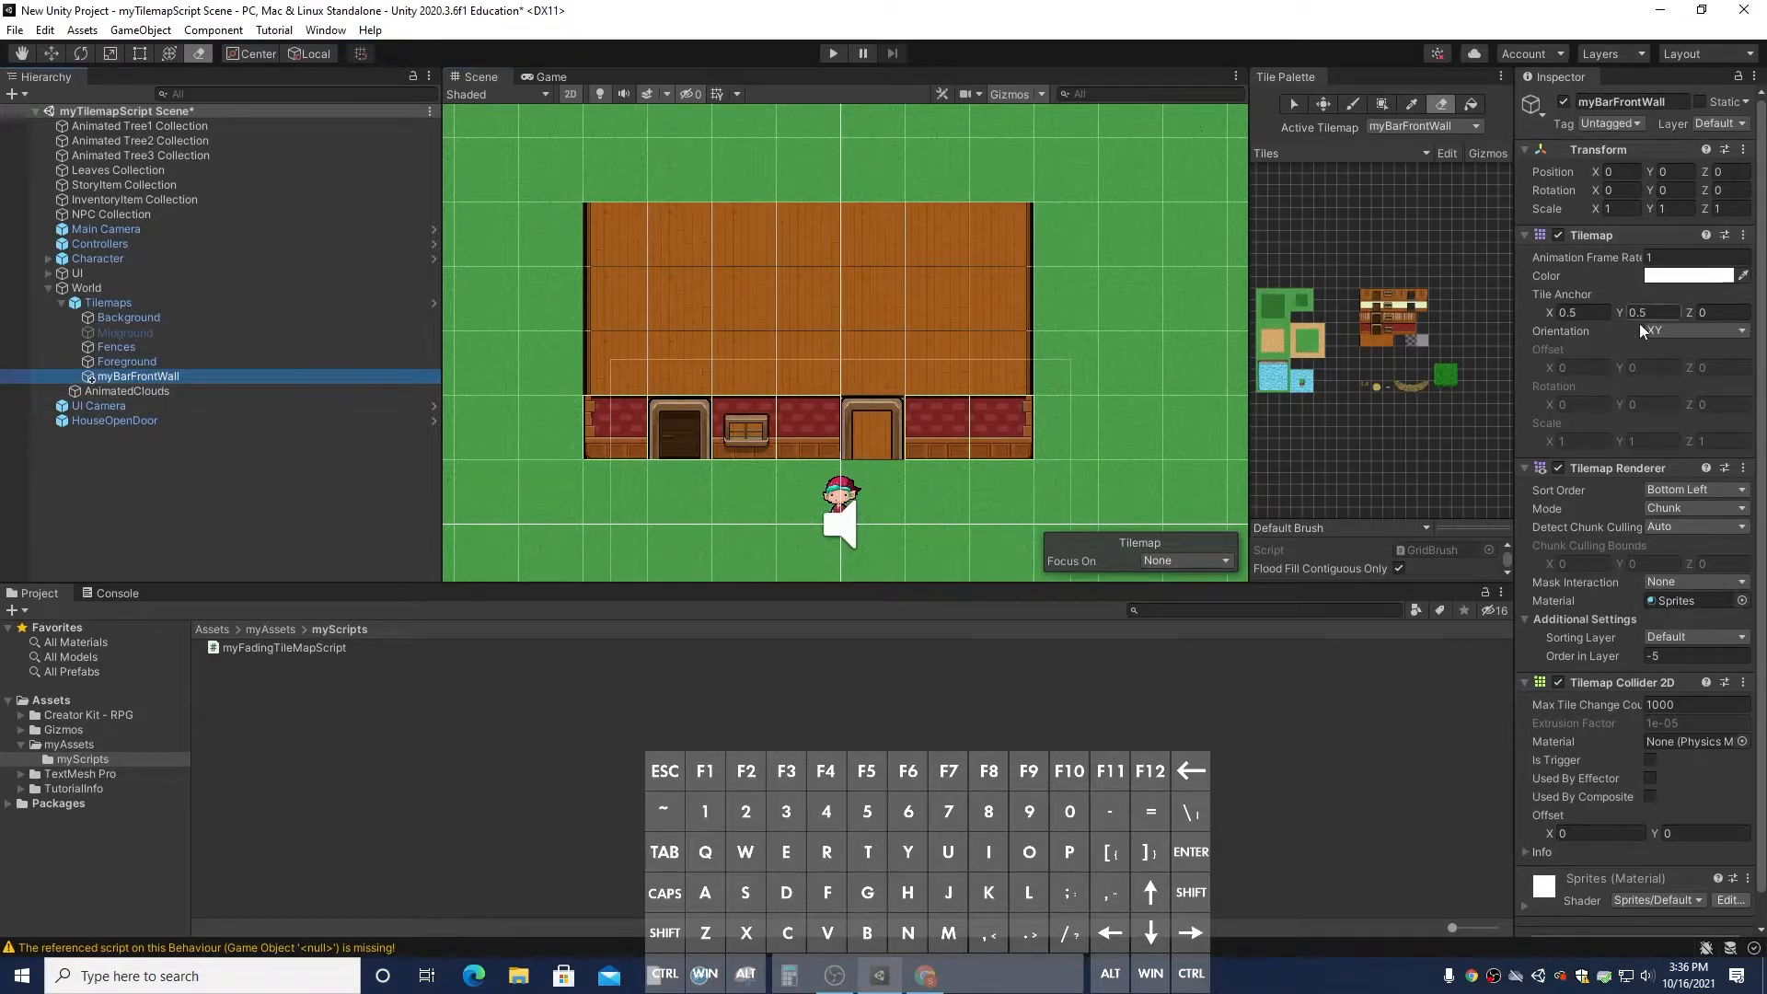
left_click(1540, 151)
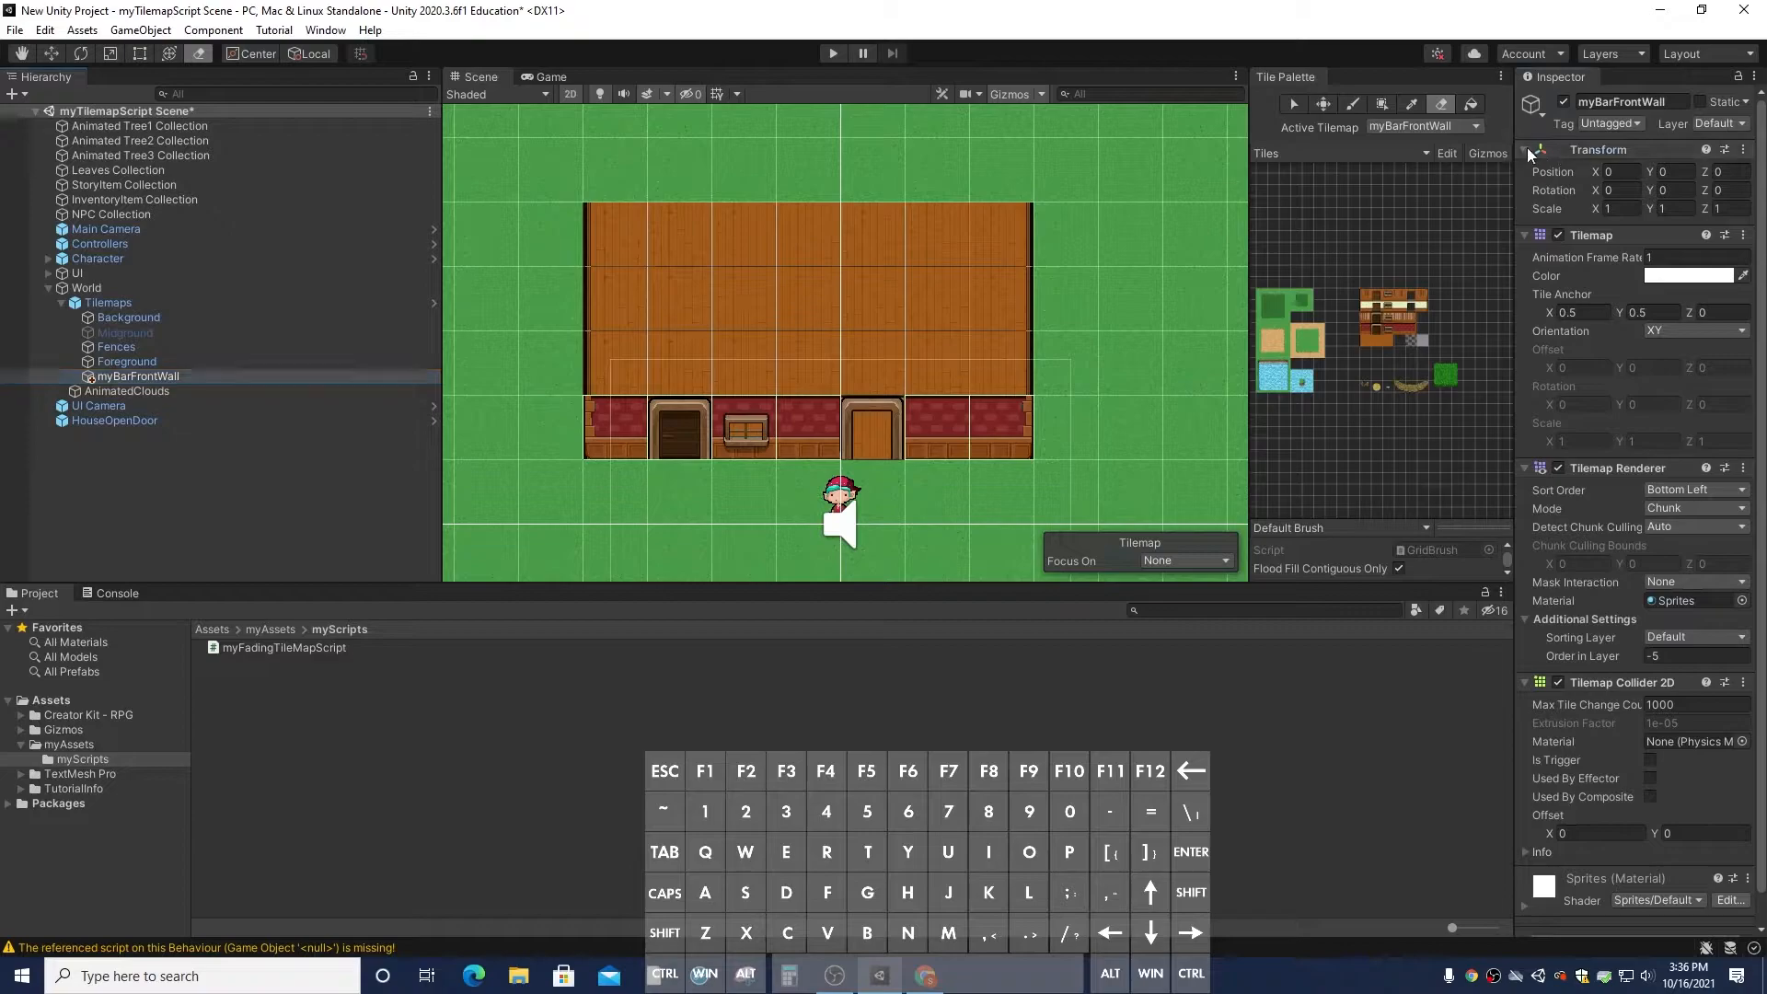
left_click(1526, 169)
left_click(1526, 191)
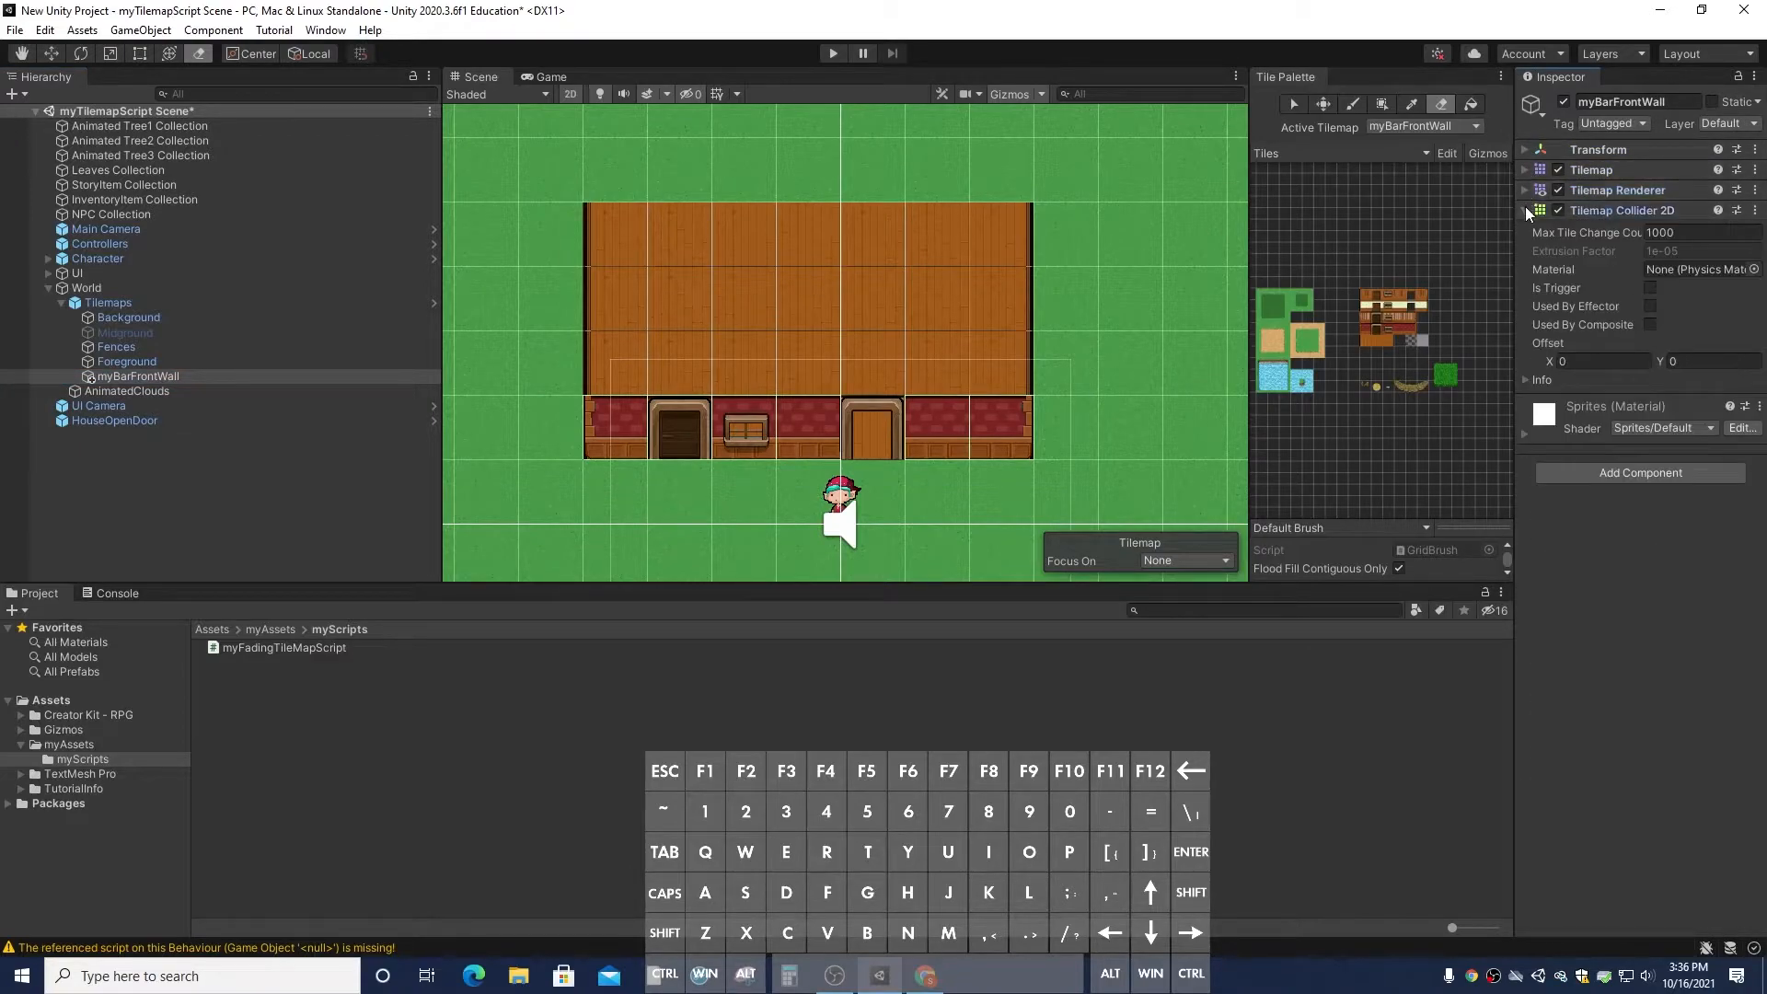
left_click(1525, 208)
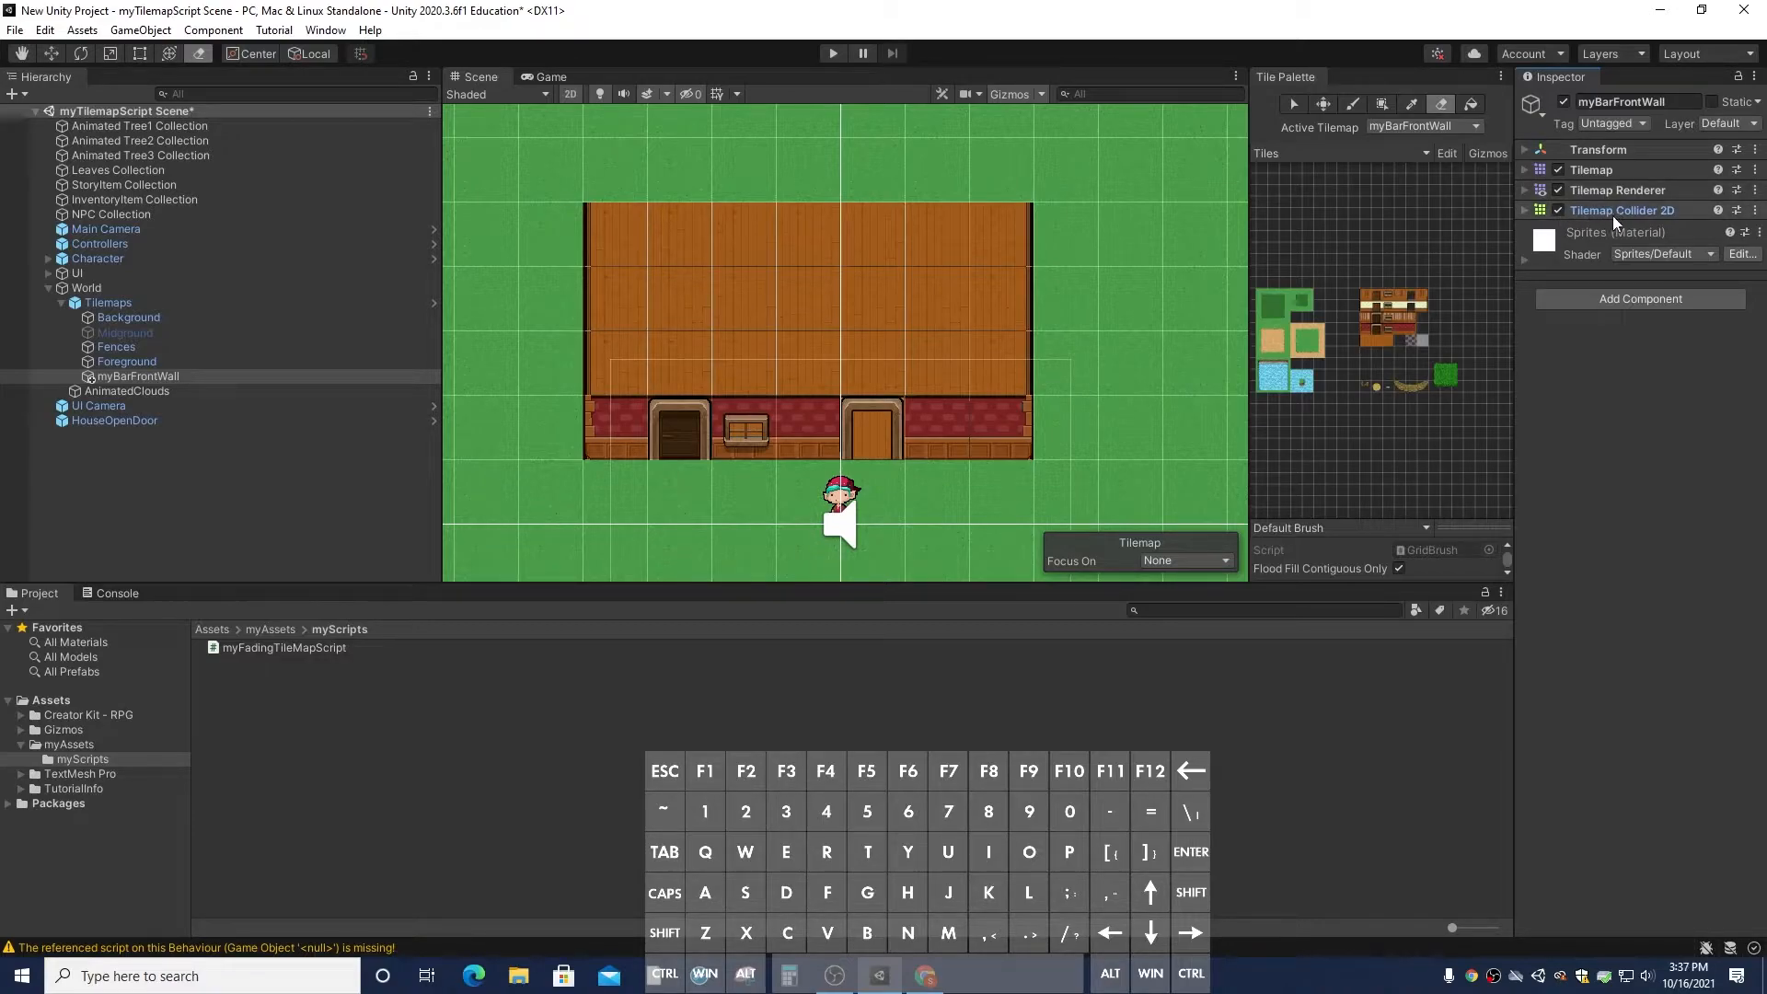
left_click(1523, 211)
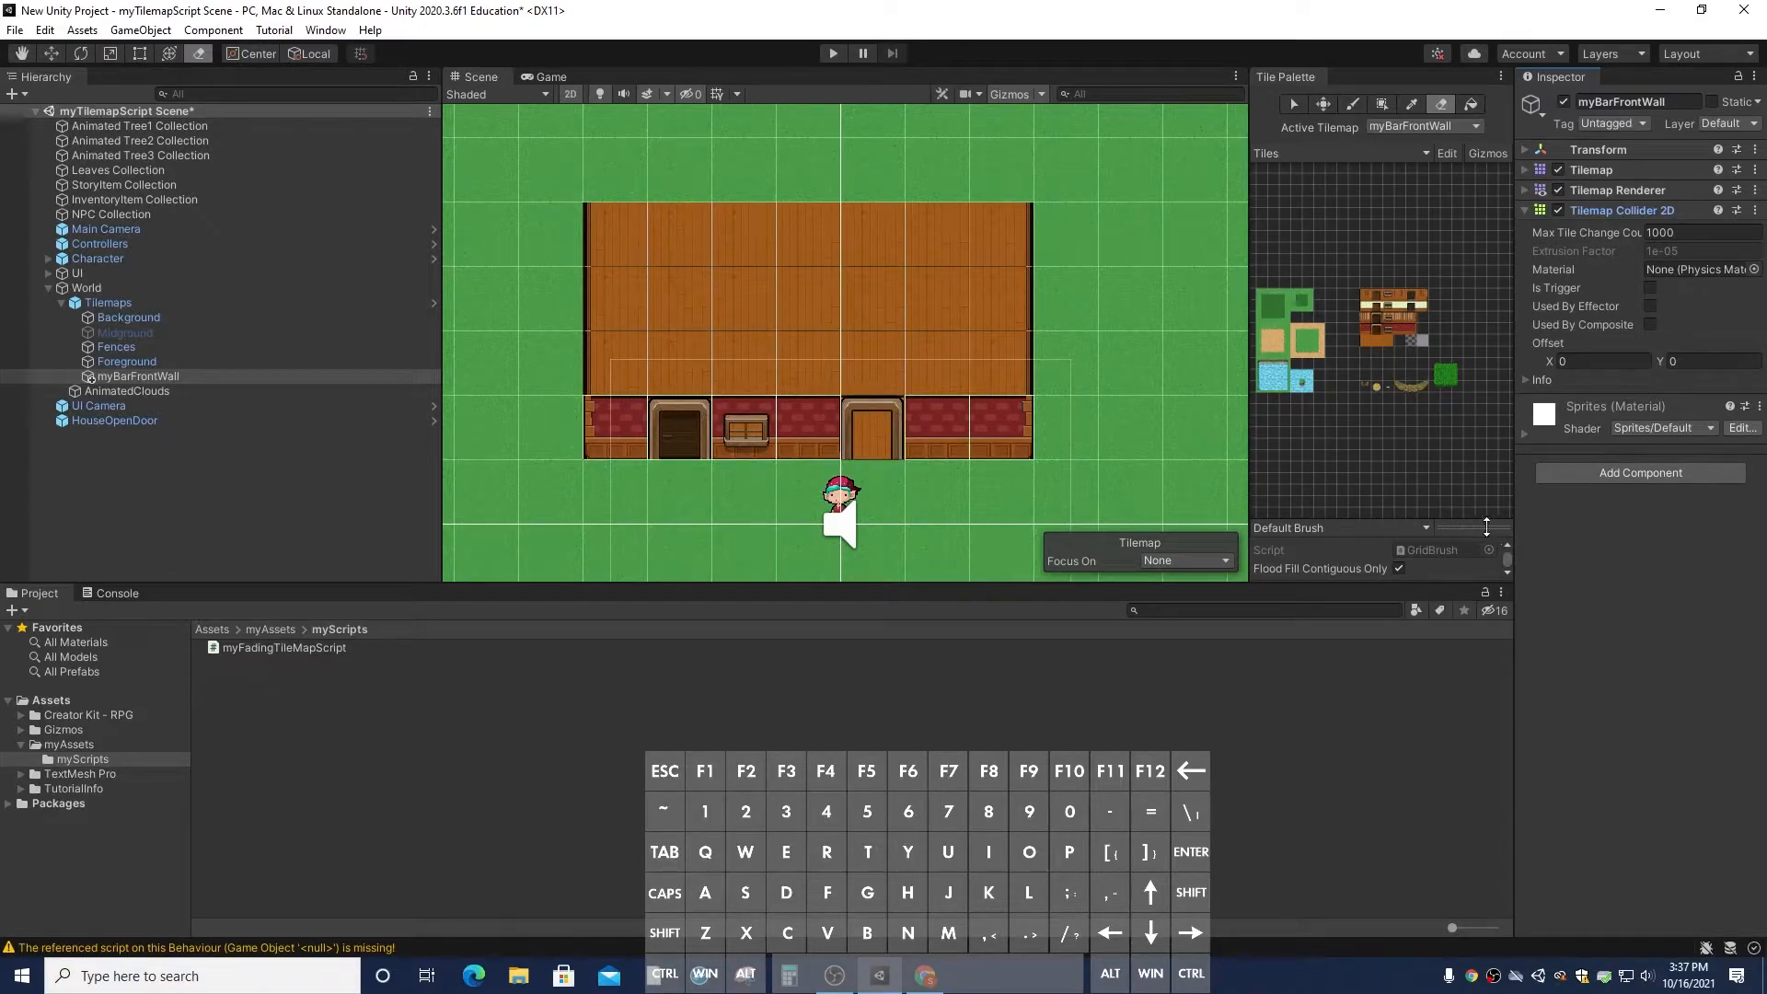
Add a Box Collider 2D to myBarFrontWall and shape it into a strip about 4.17 by 0.16 along the wall base, ending at the right-hand door's near edge
left_click(1610, 477)
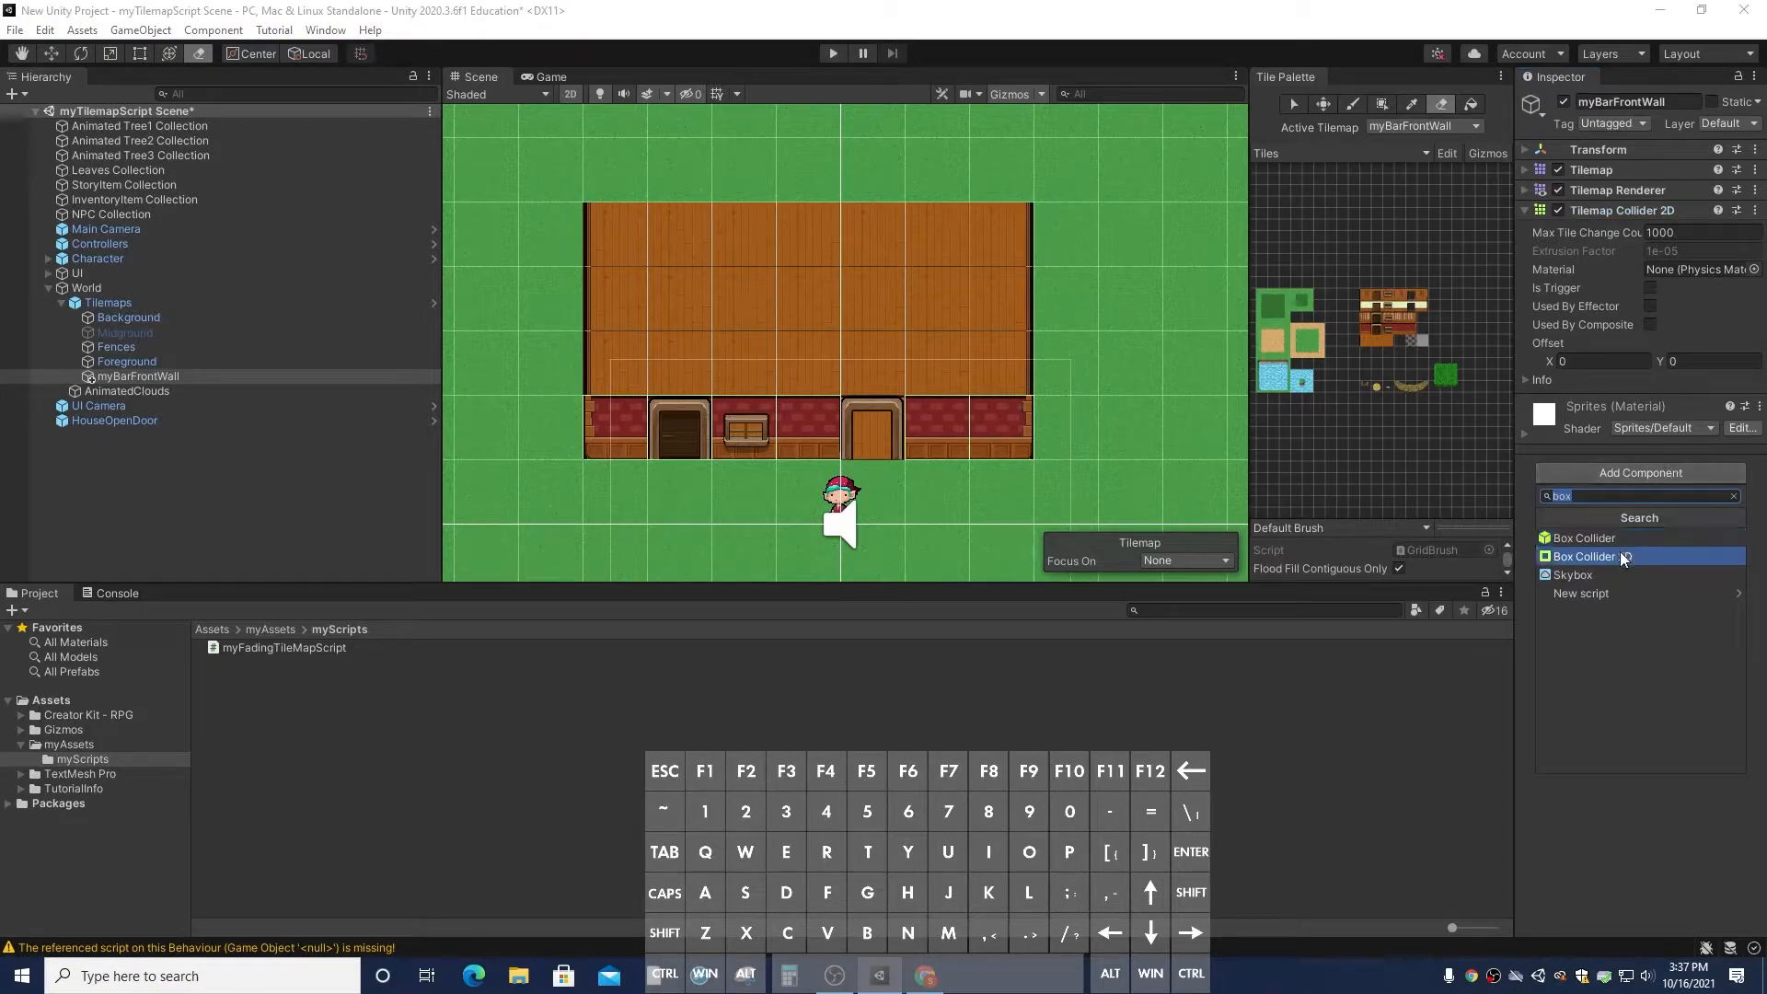
left_click(1621, 557)
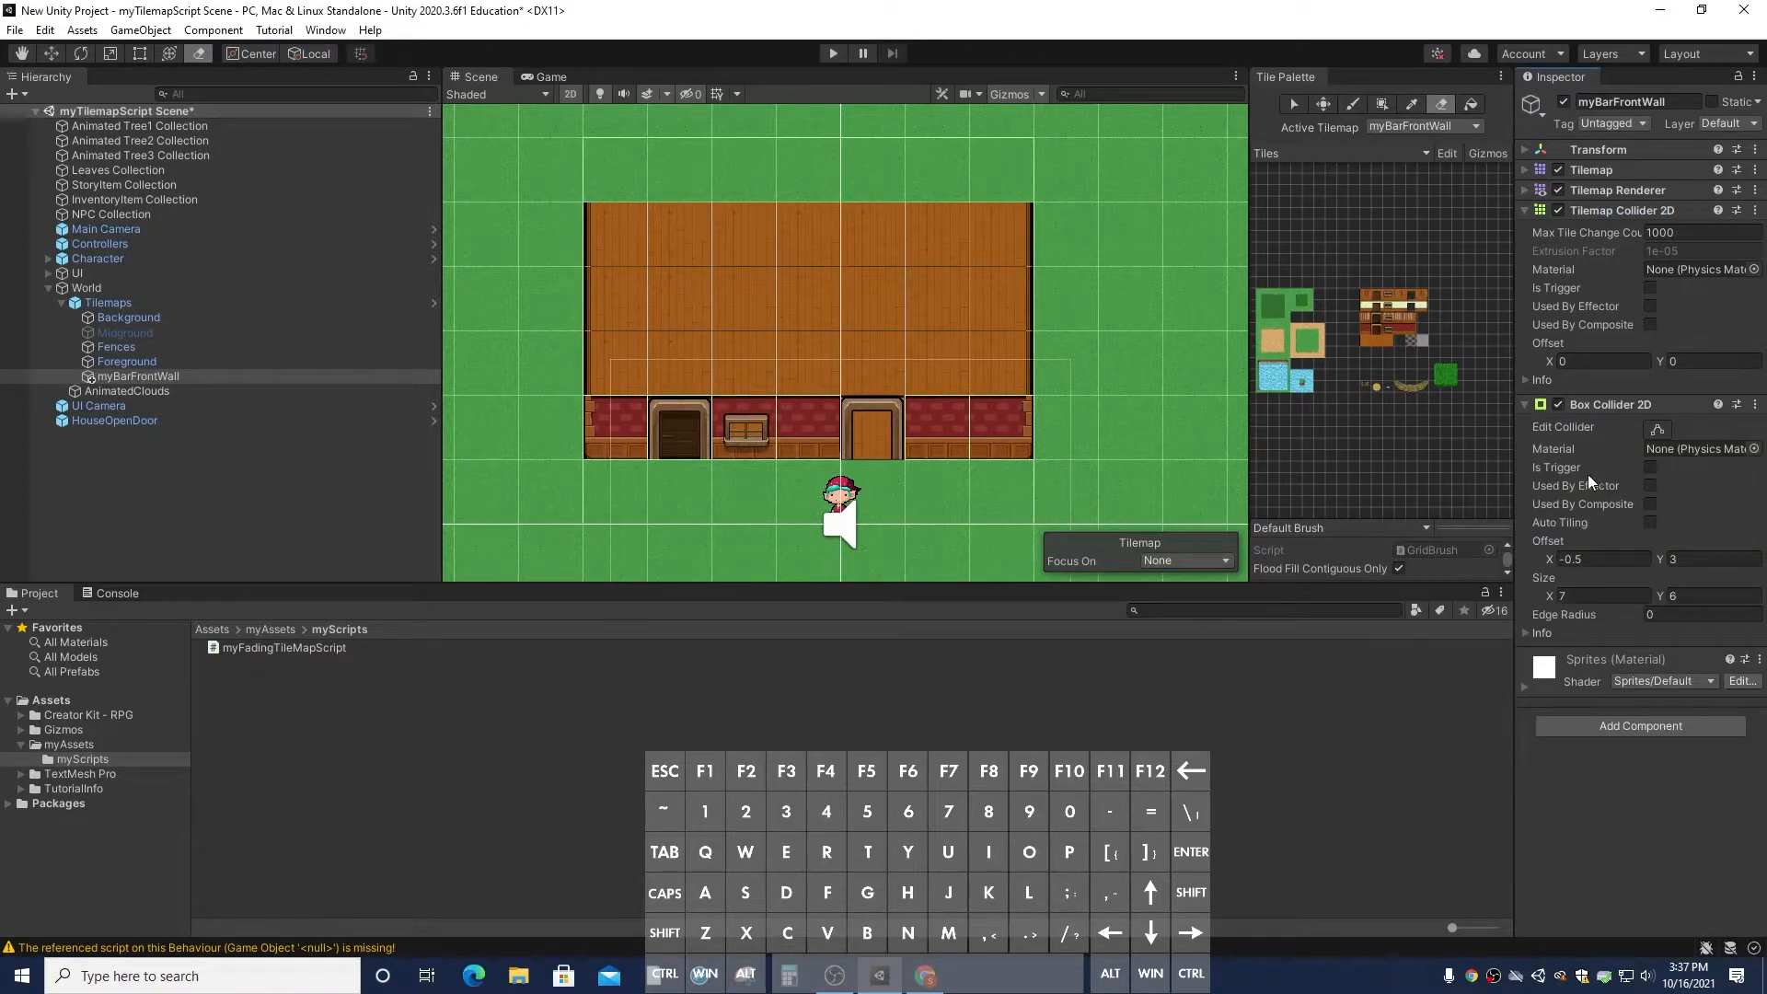
left_click(1654, 429)
left_click_drag(809, 138, 806, 449)
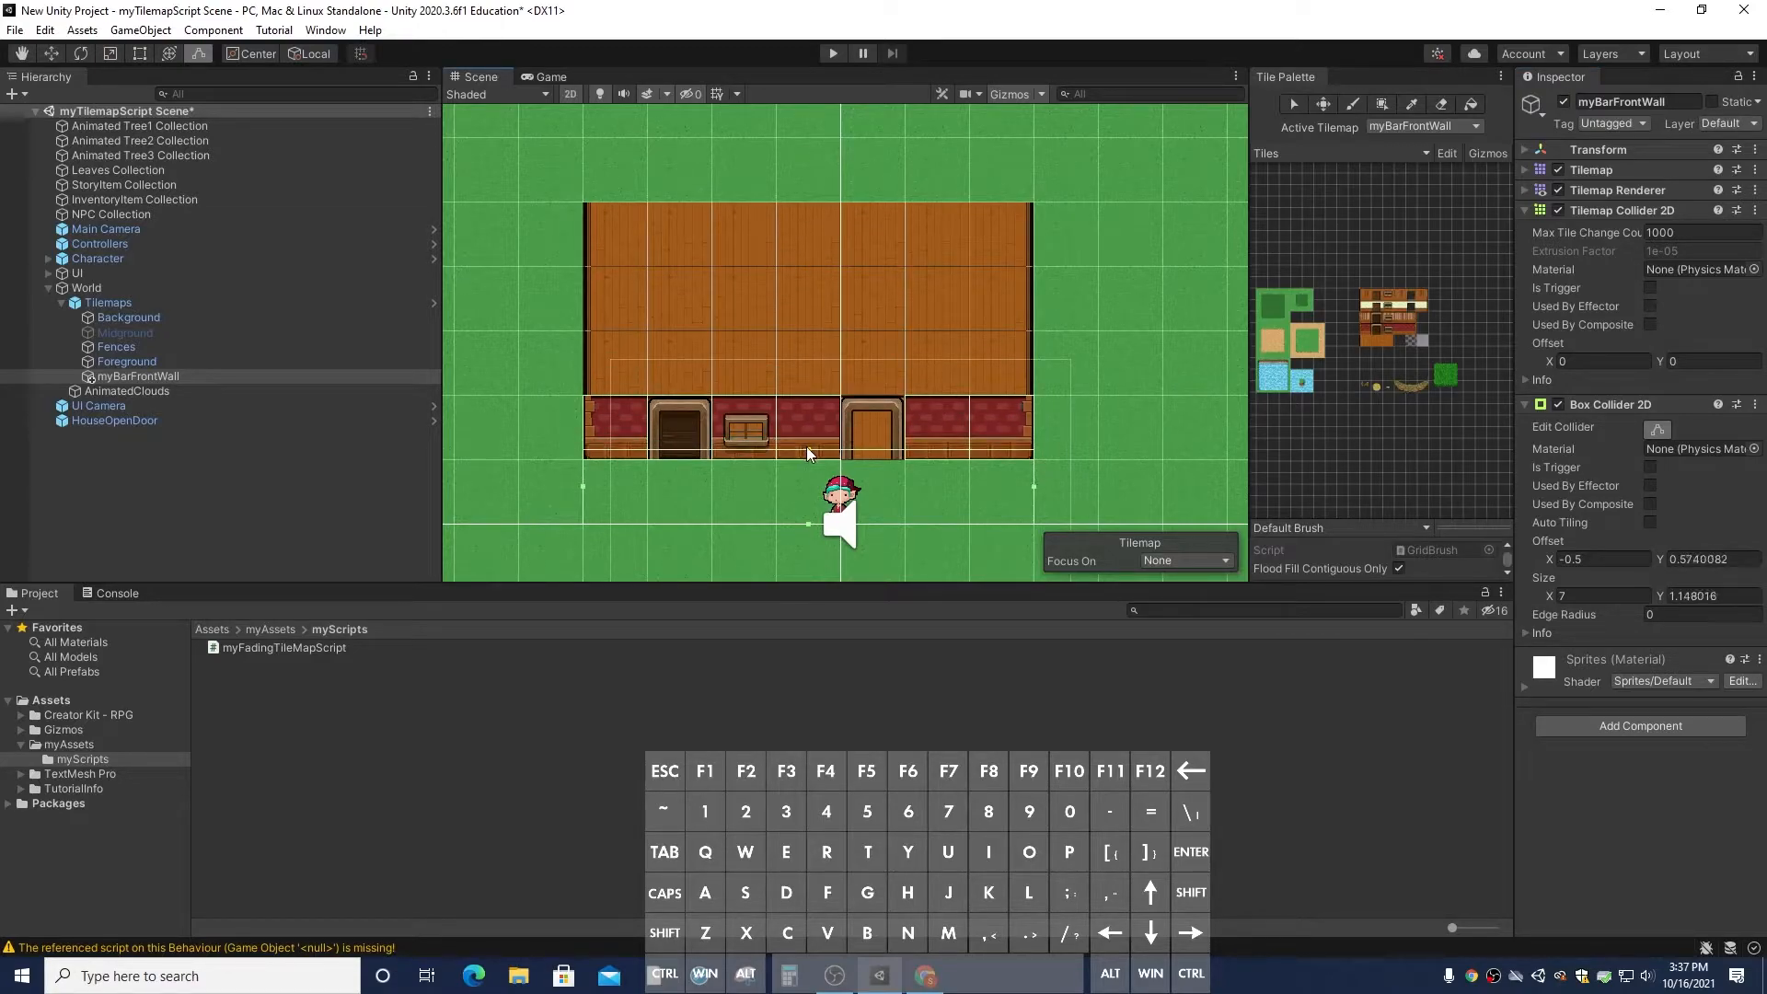
left_click_drag(807, 532, 808, 462)
left_click_drag(1034, 455, 853, 458)
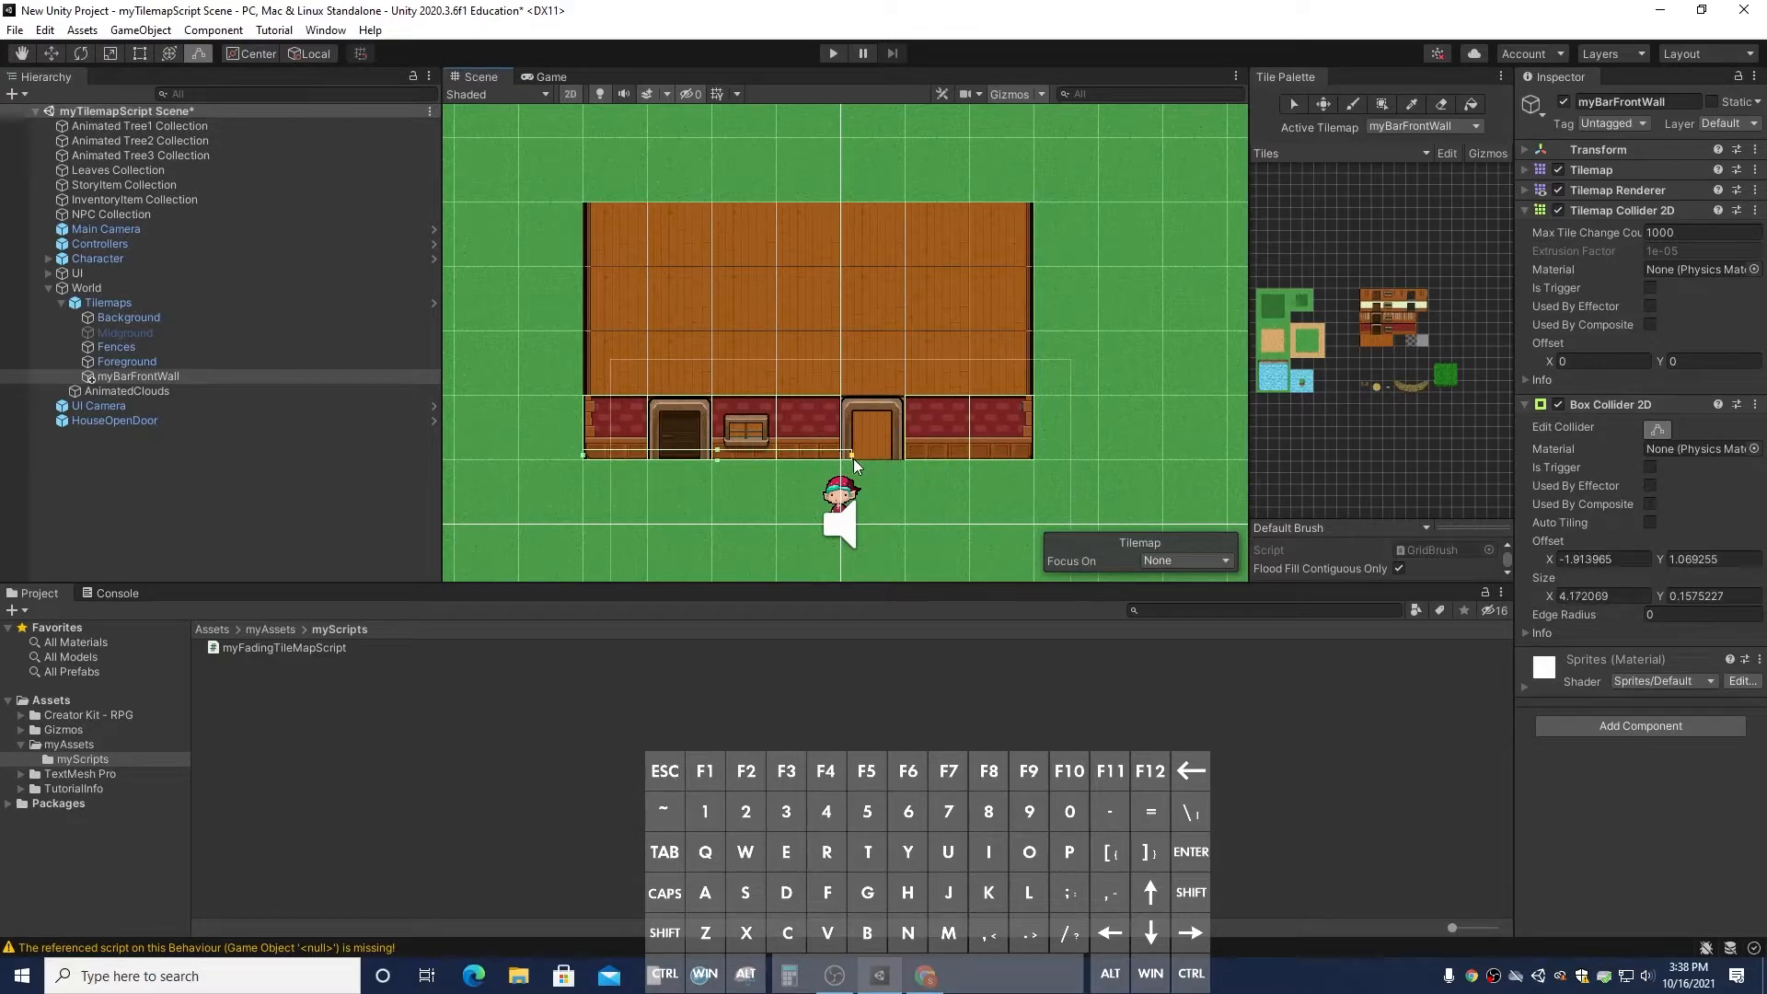
Add a second Box Collider 2D and shape it into a strip about 2.21 by 0.13 along the wall base, from the right-hand door to the right corner
left_click(1597, 724)
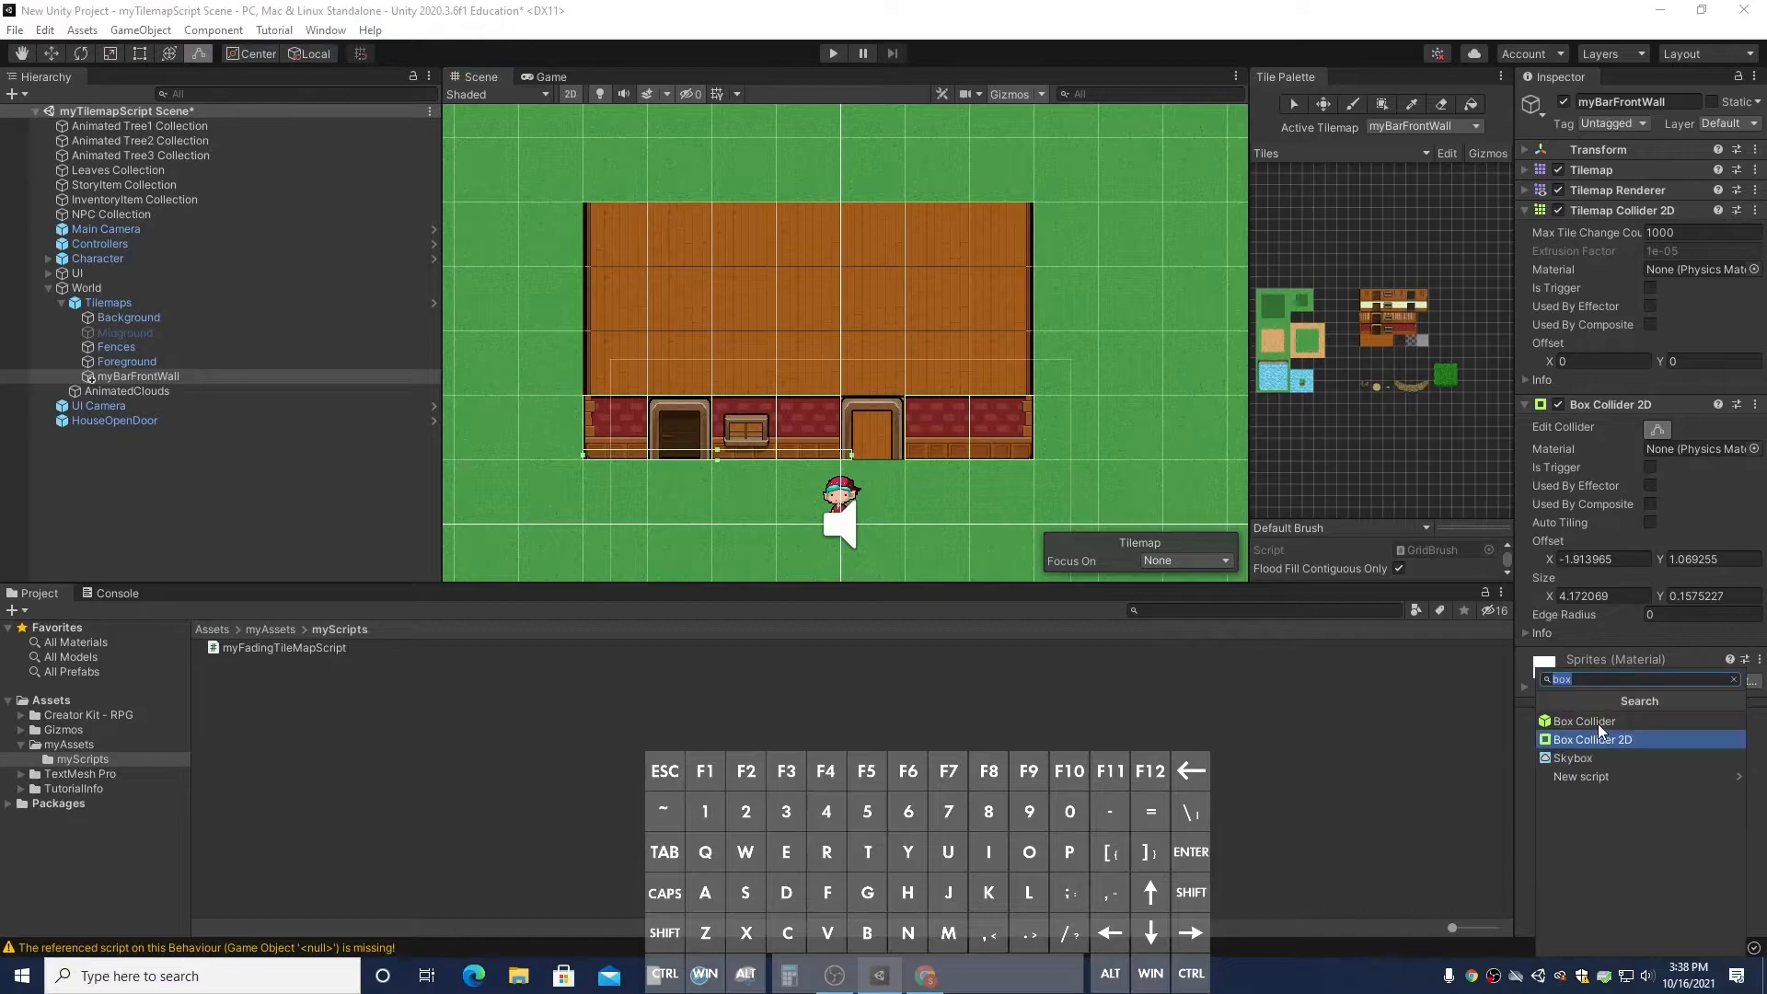
left_click(1594, 738)
left_click(1656, 683)
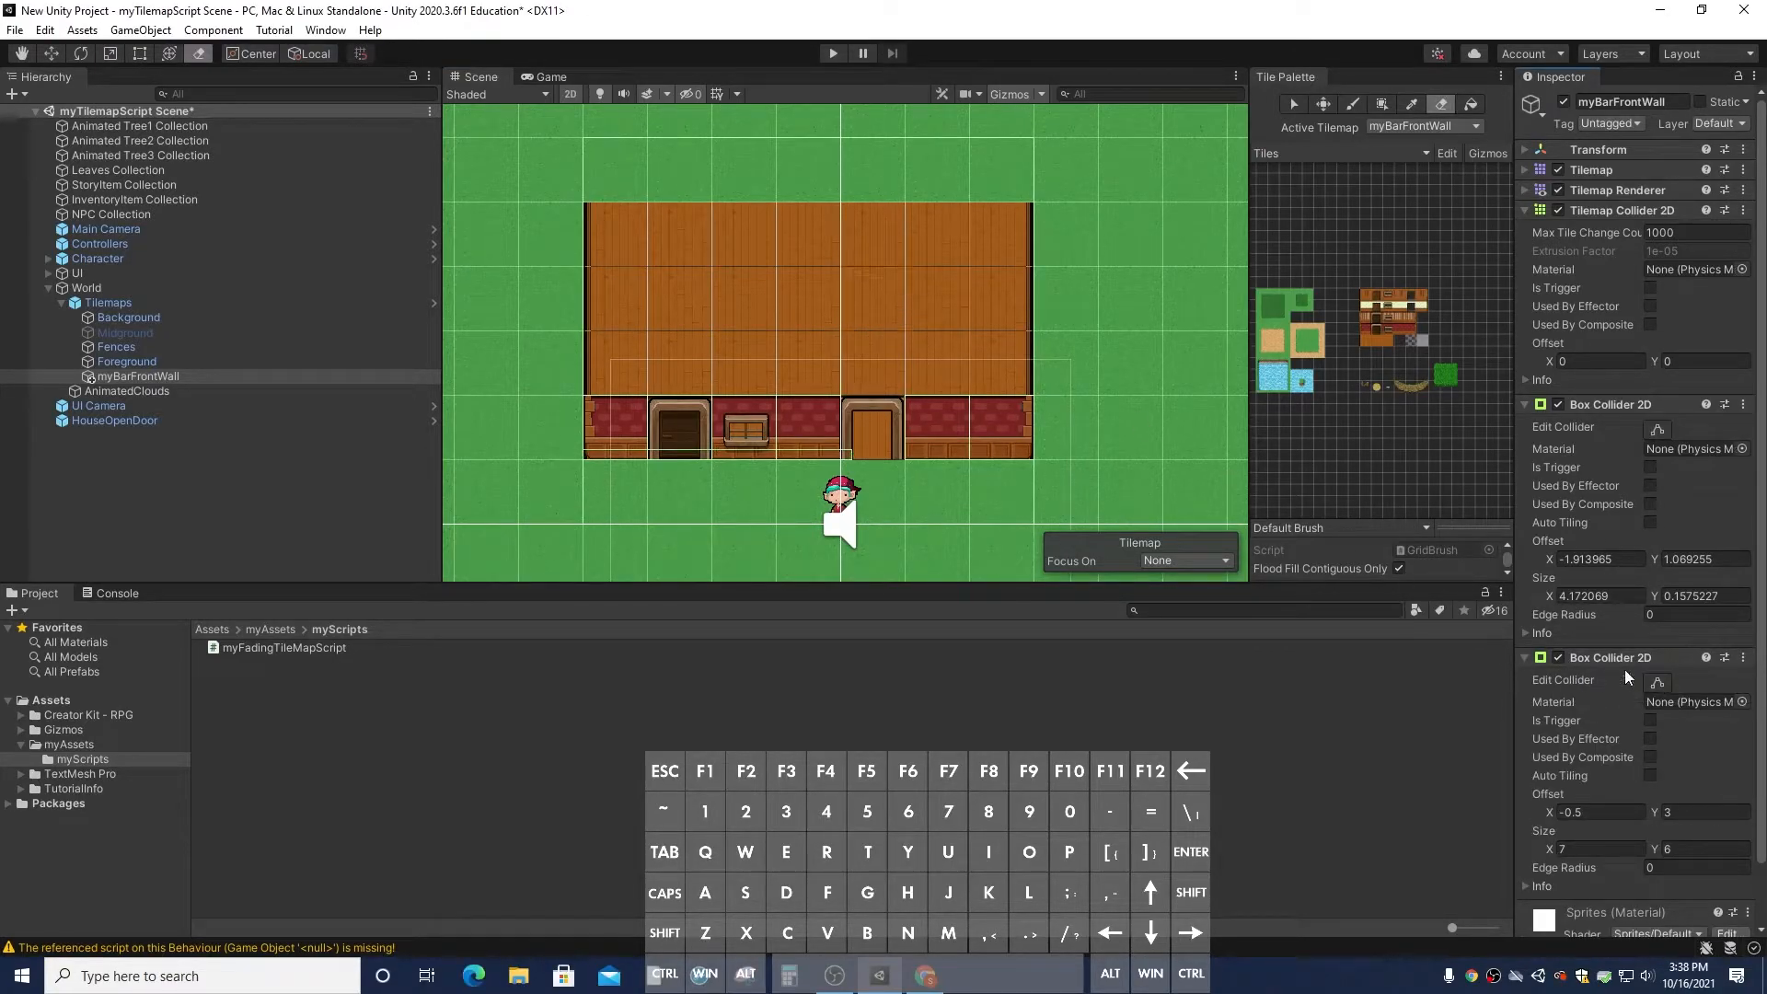
left_click(1657, 682)
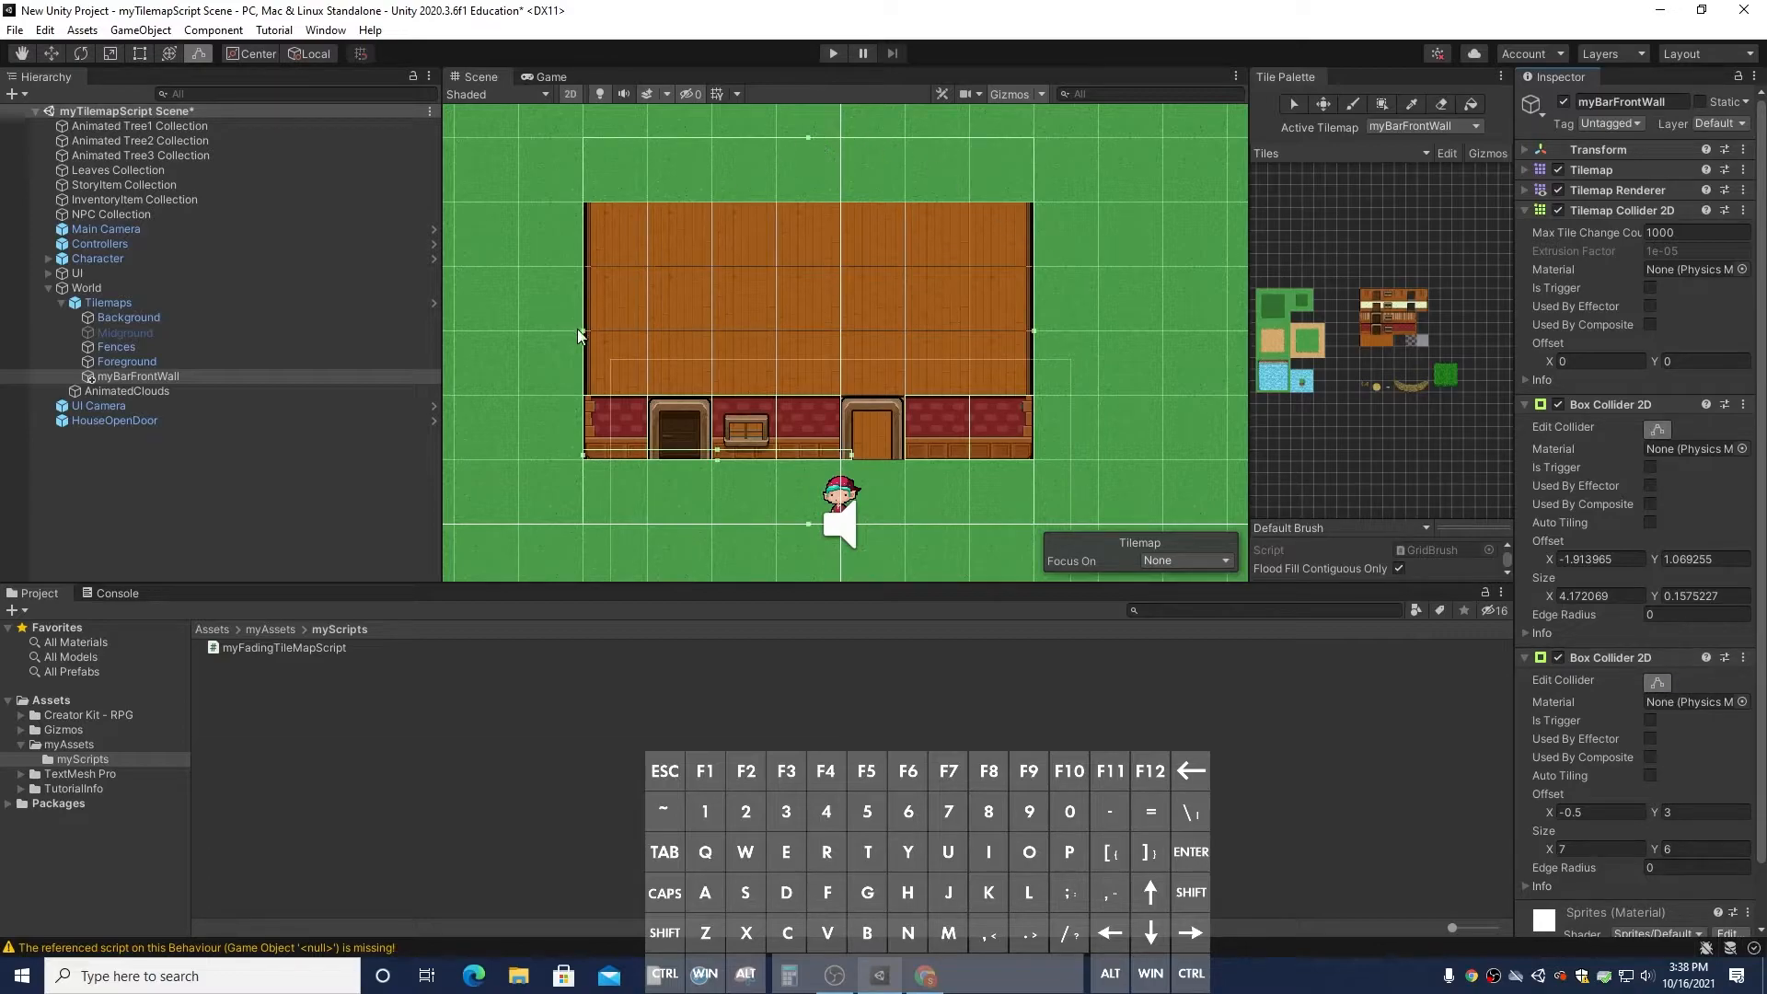
left_click_drag(582, 329, 887, 367)
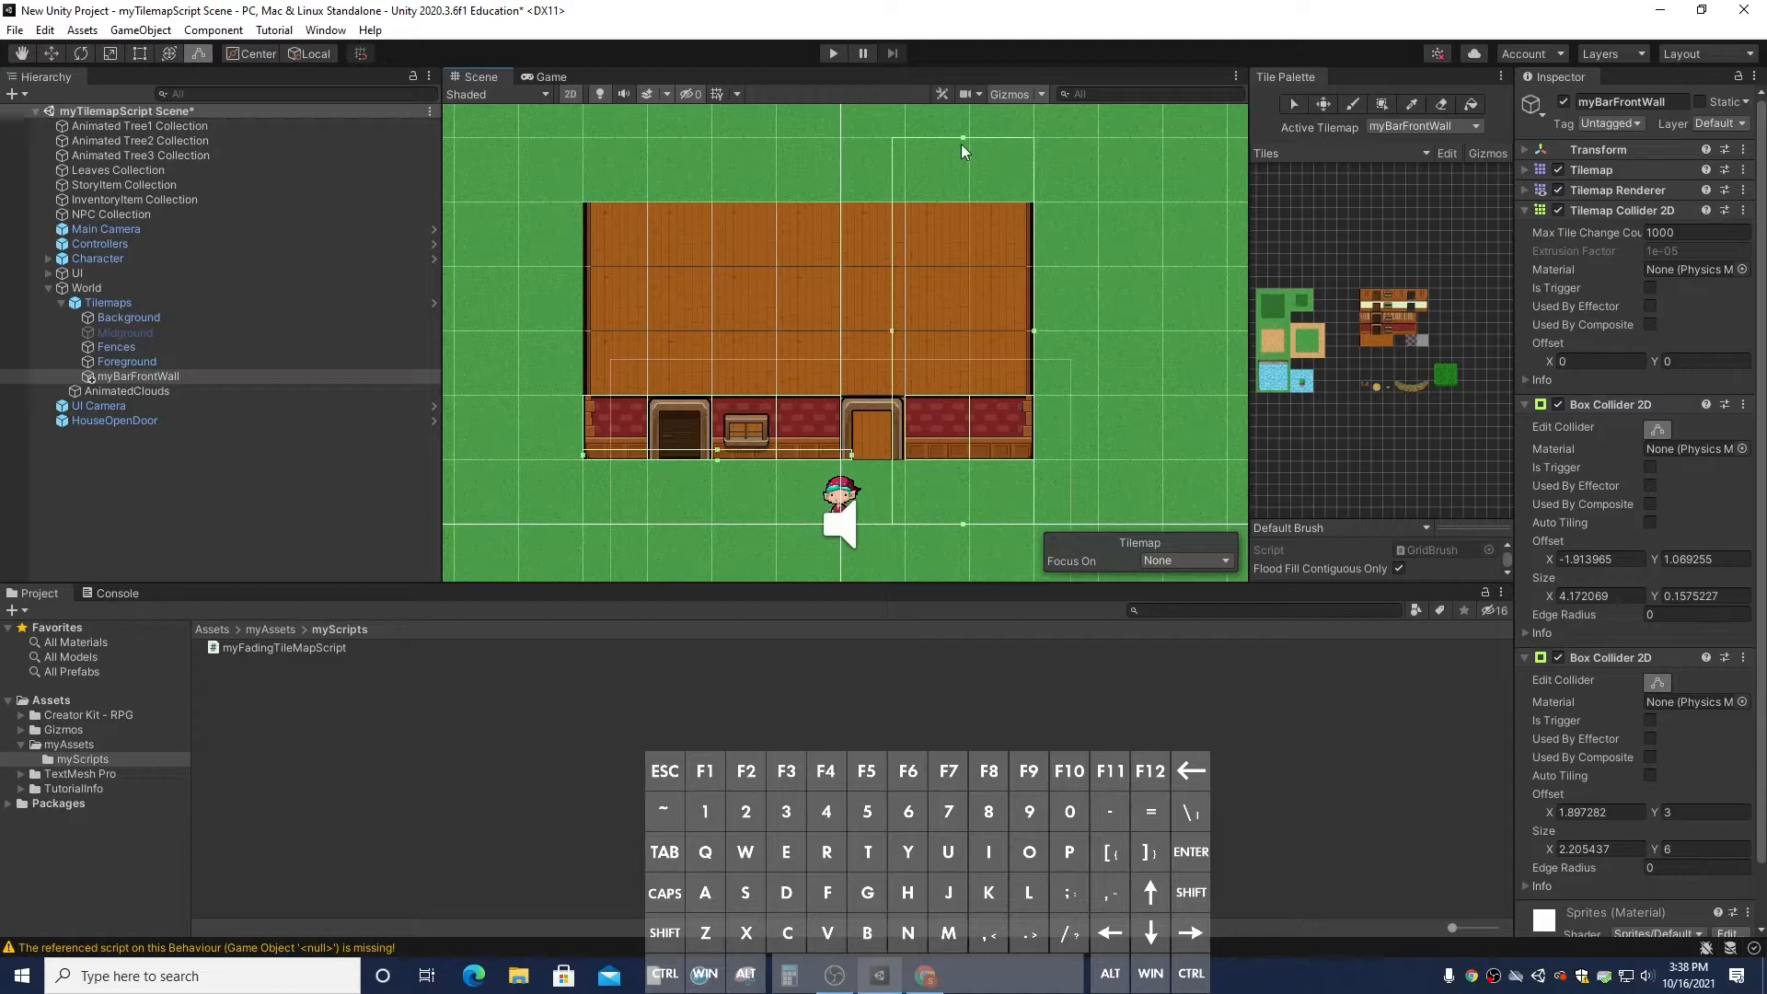
left_click_drag(962, 140, 981, 449)
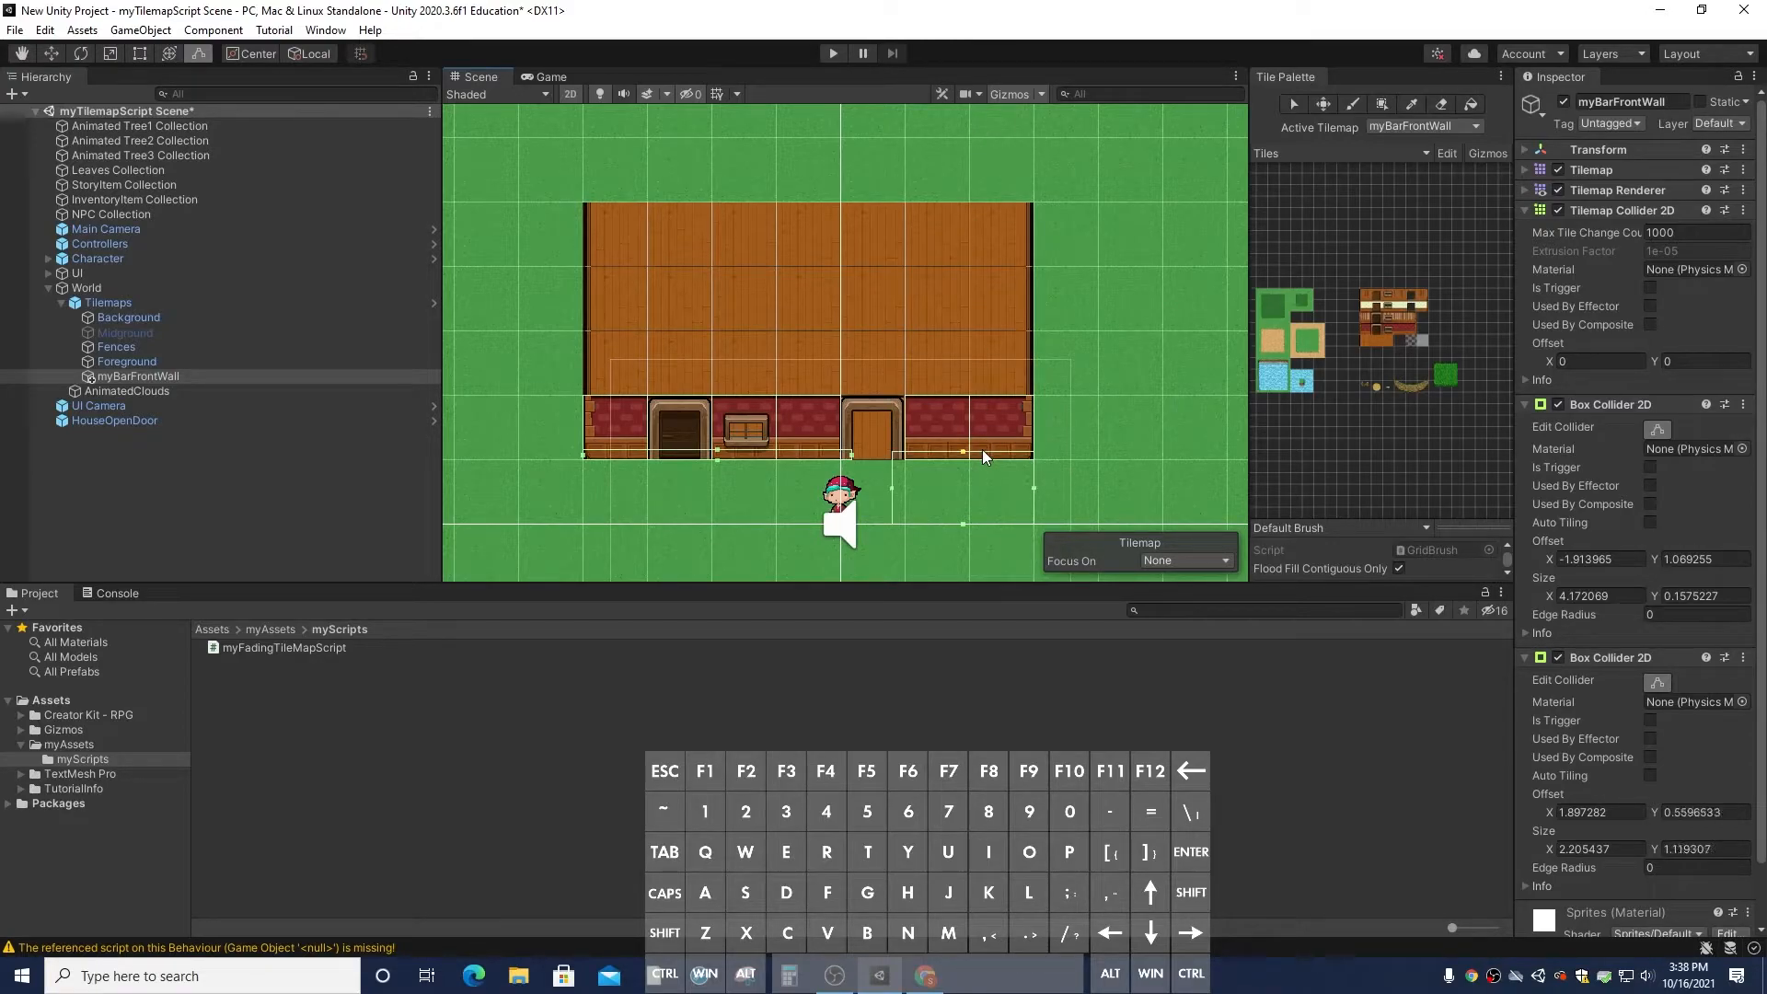
left_click_drag(962, 523, 960, 460)
Collapse both Box Collider 2D components and remove the Tilemap Collider 2D from myBarFrontWall
left_click(1528, 404)
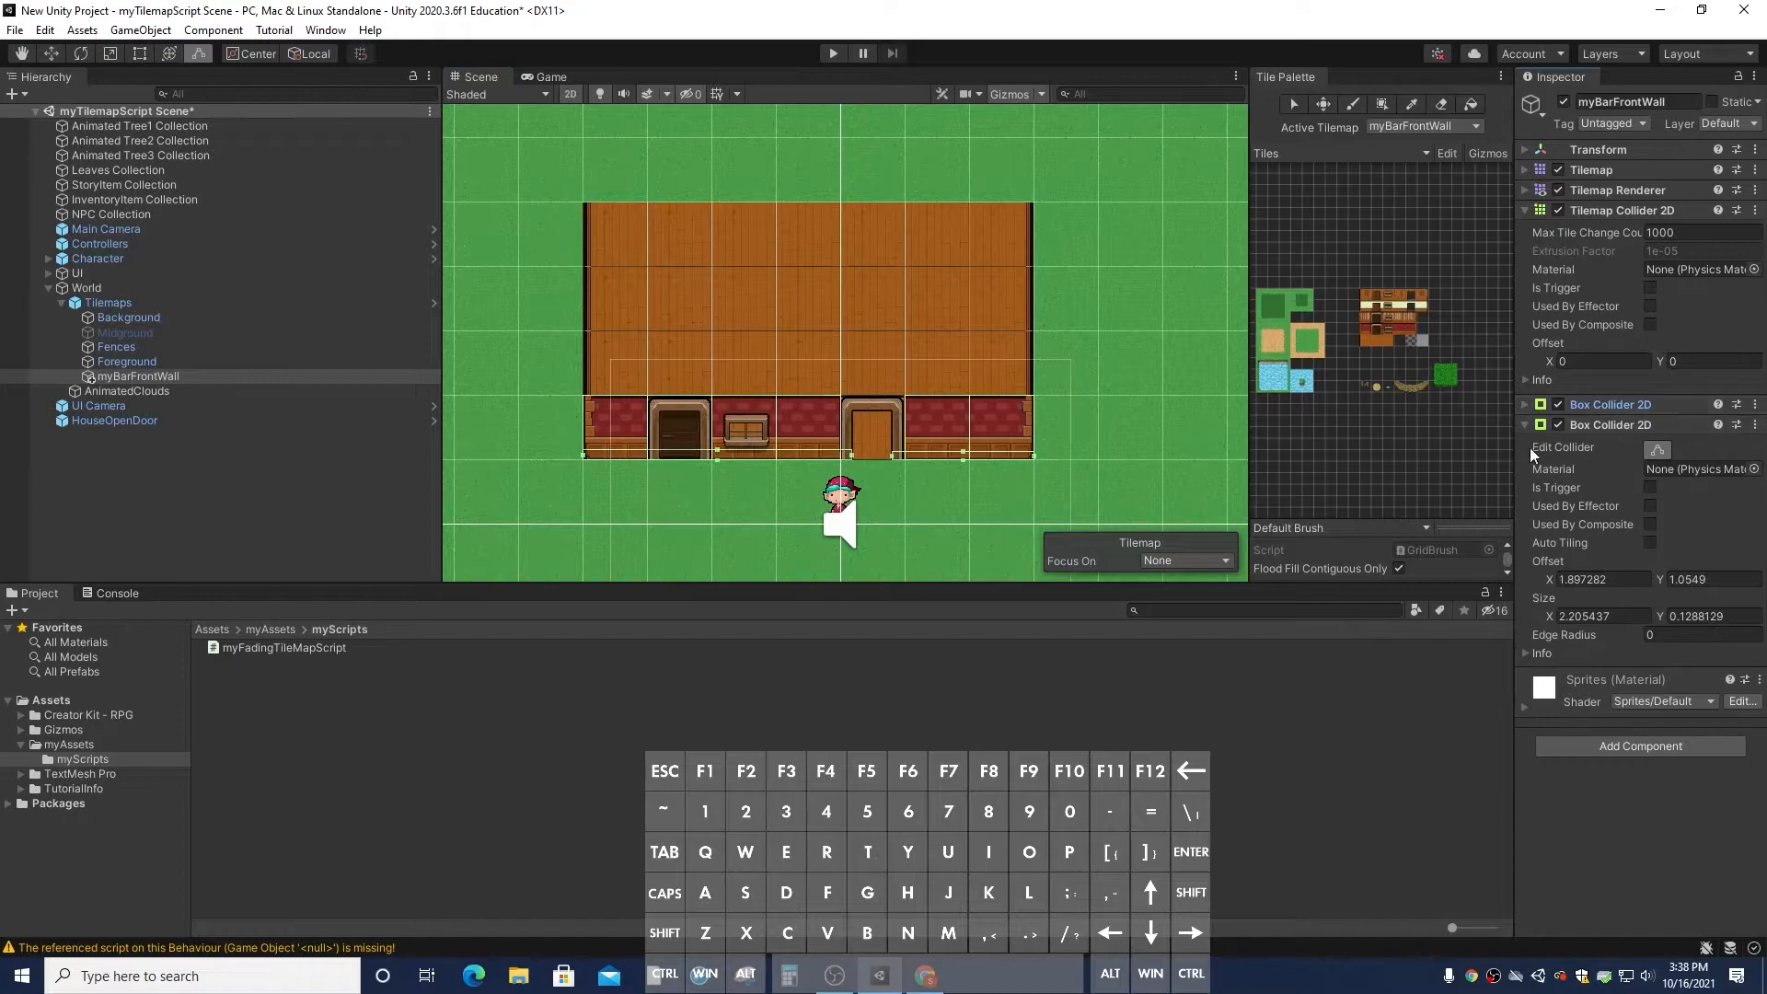
left_click(1529, 426)
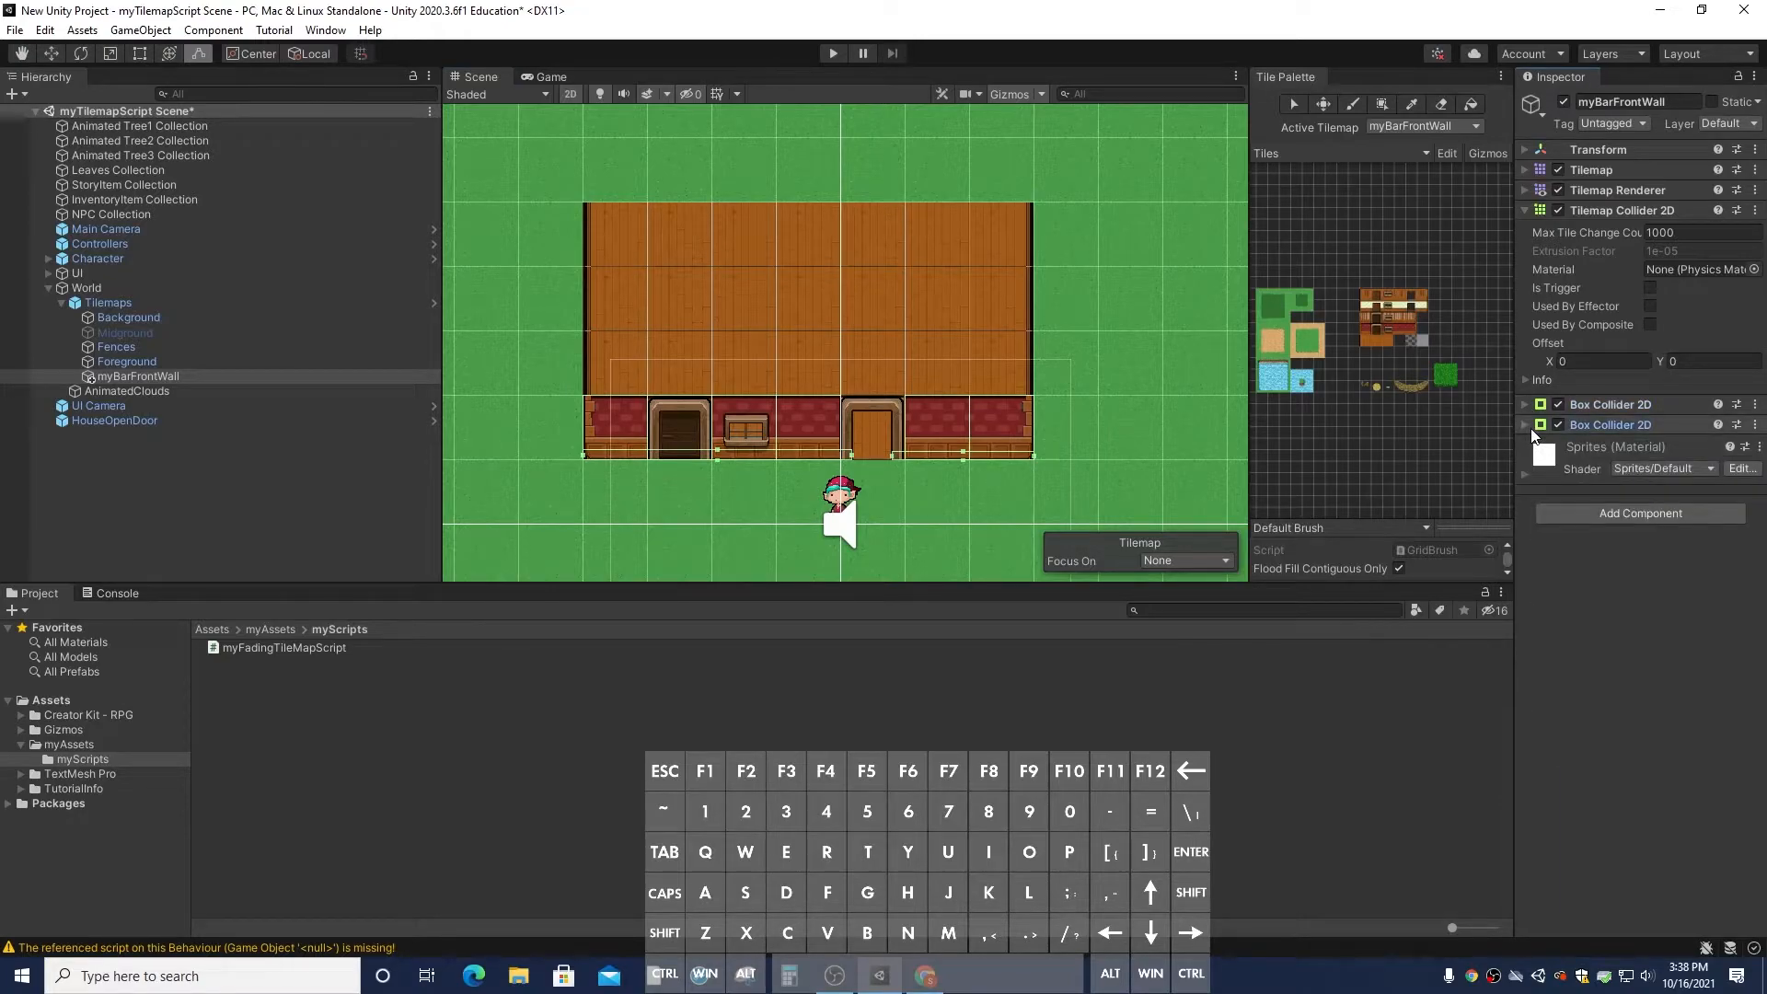
left_click(1755, 210)
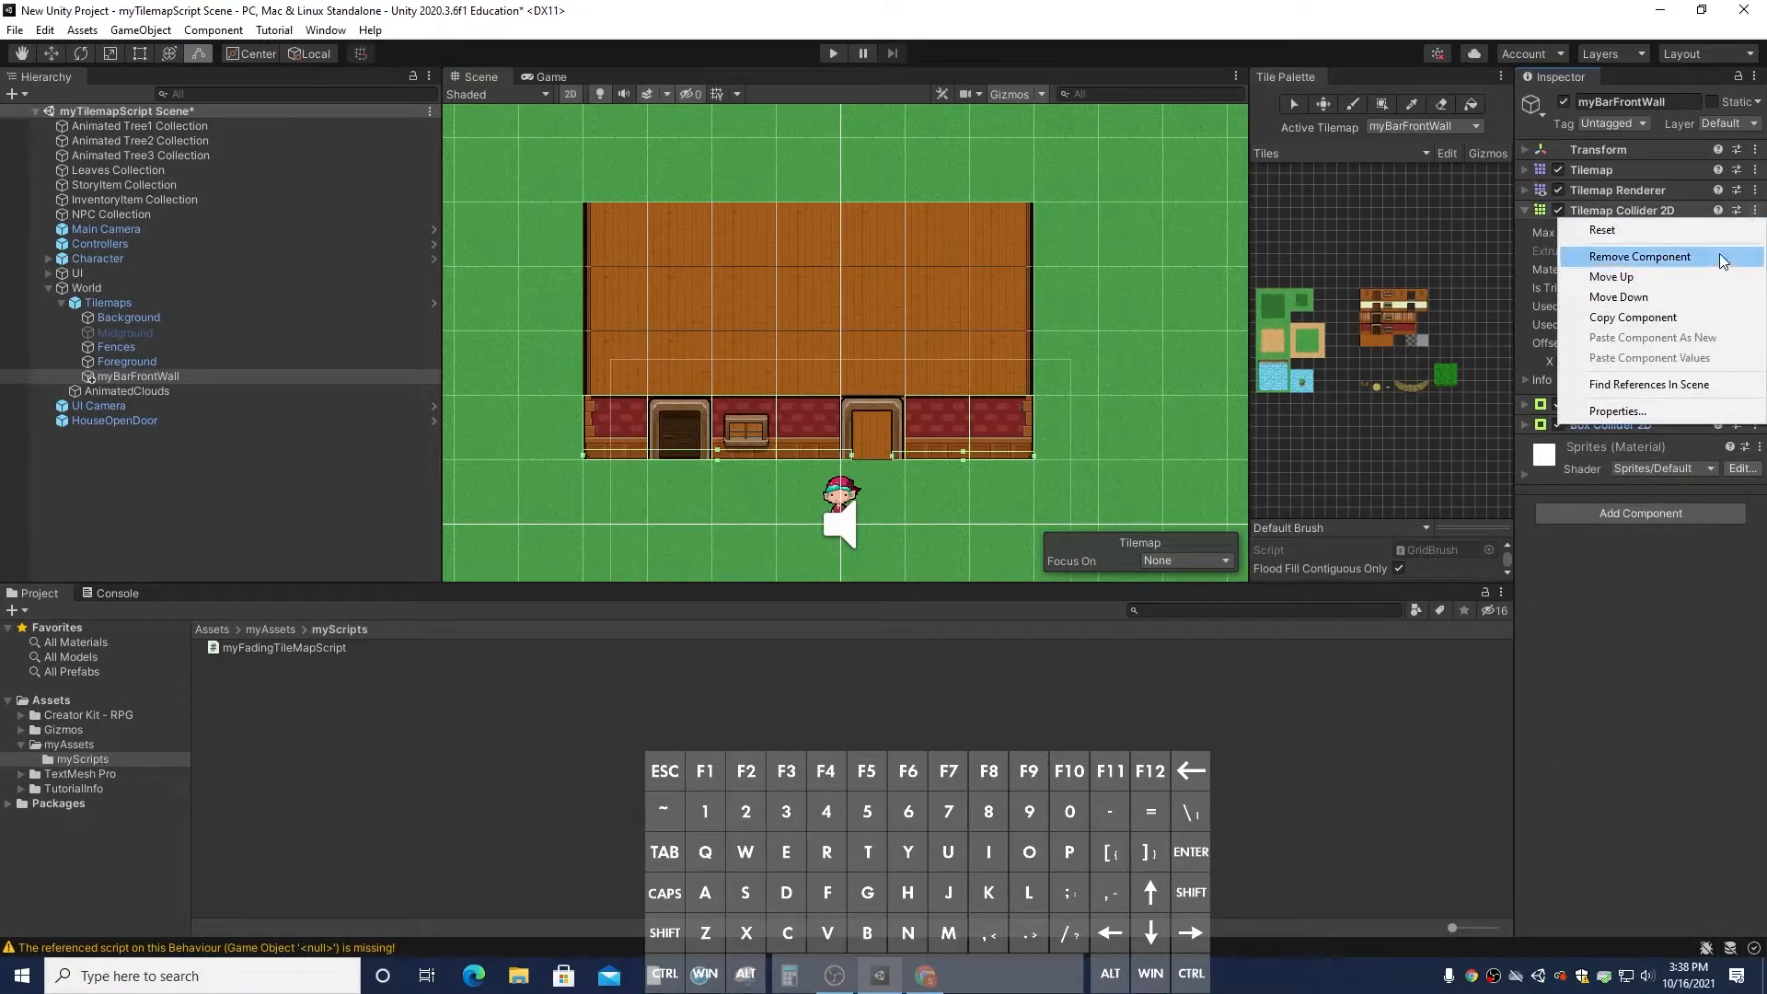
left_click(1636, 257)
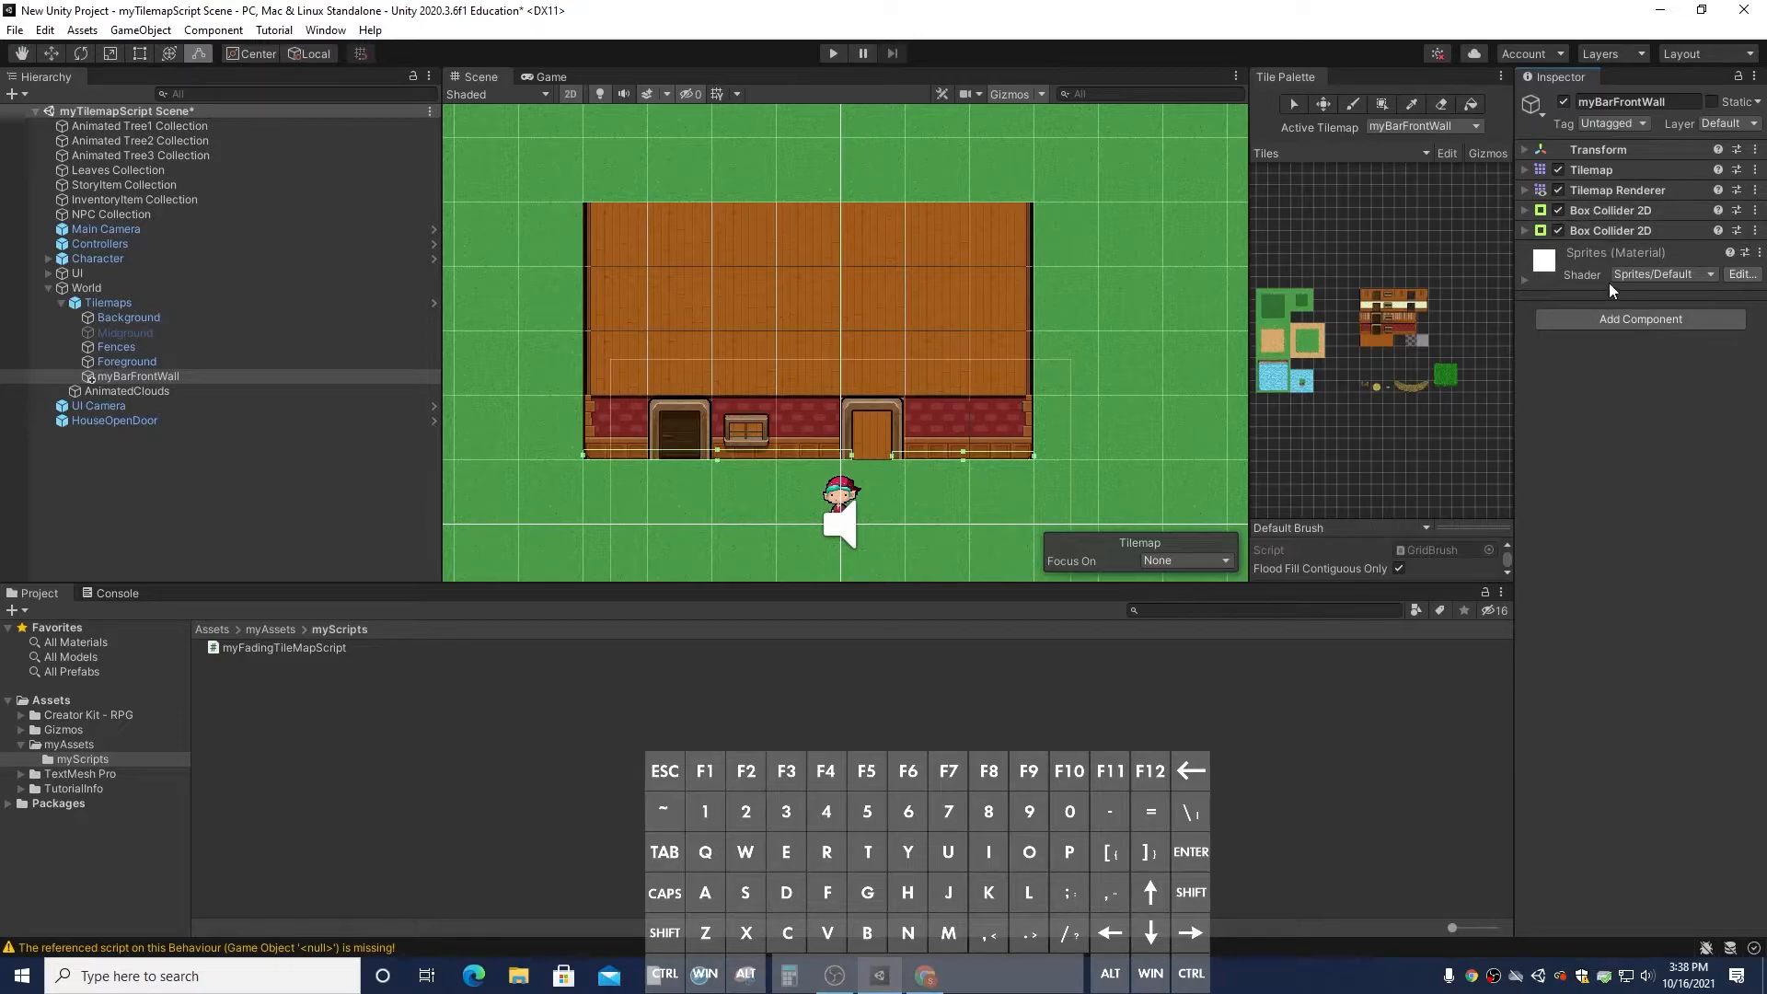
Play-test the scene by walking the character through the door gap and along both sides of the front wall, and stop the game
left_click(834, 59)
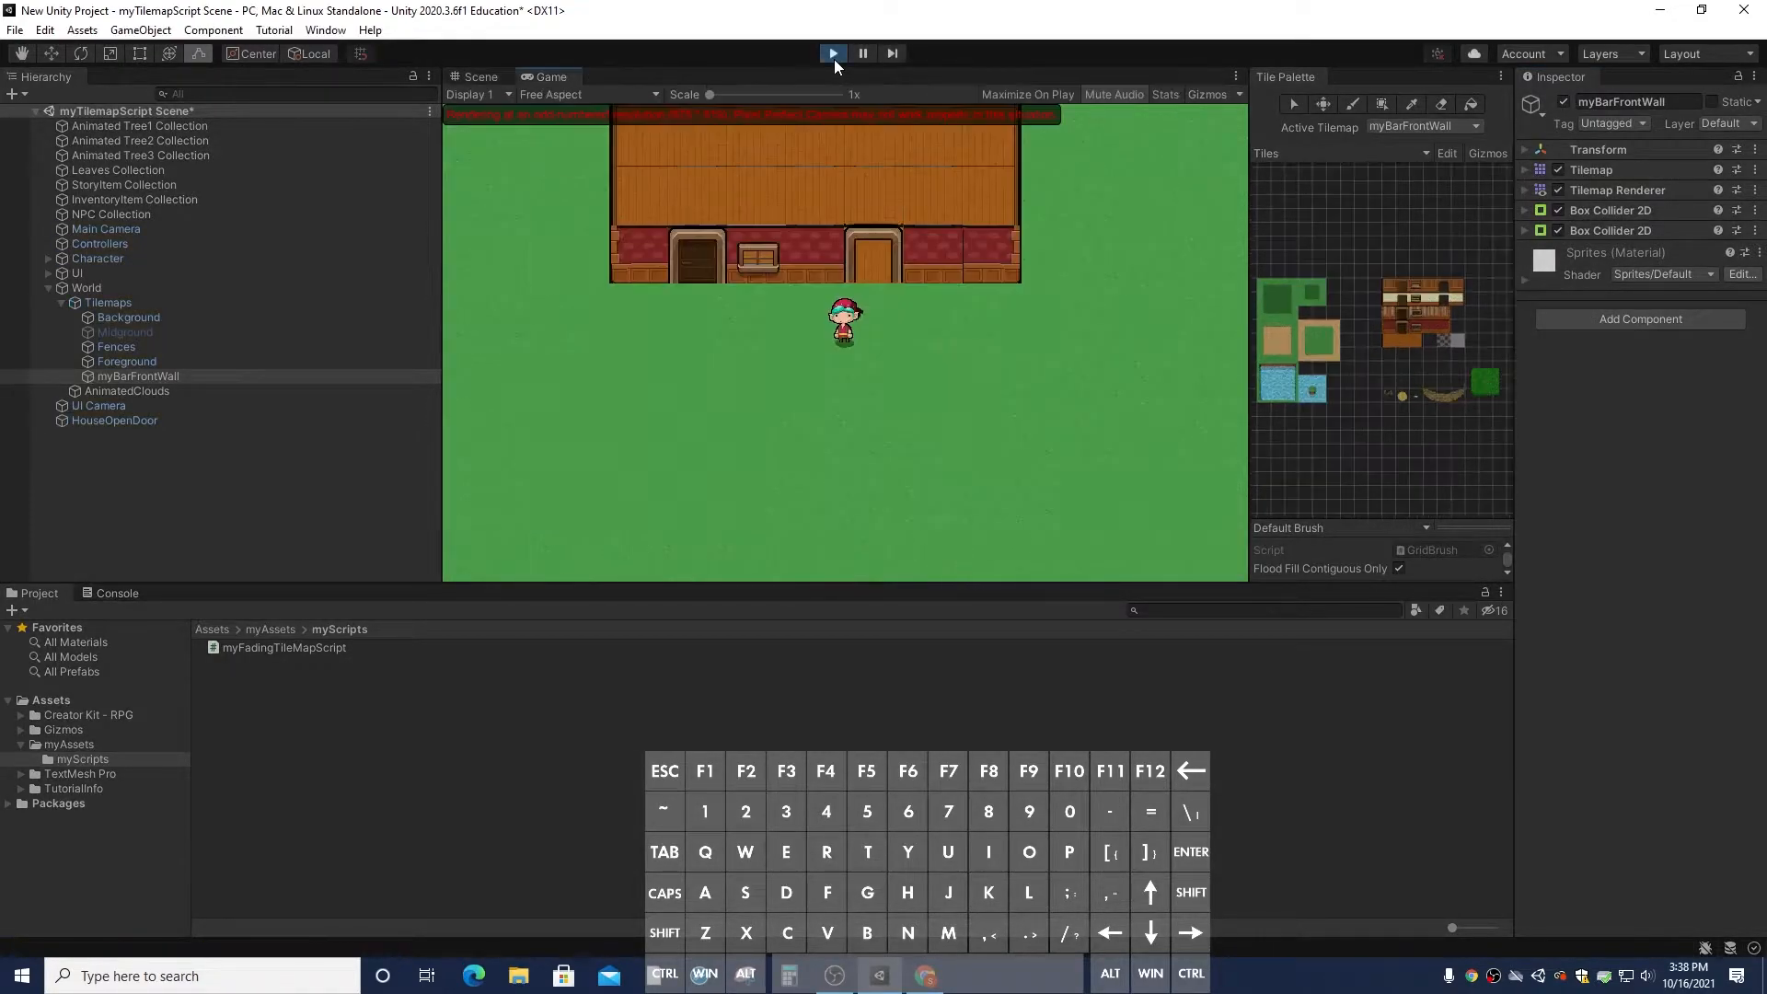
key("Up")
key("Right")
key("Up")
key("Left")
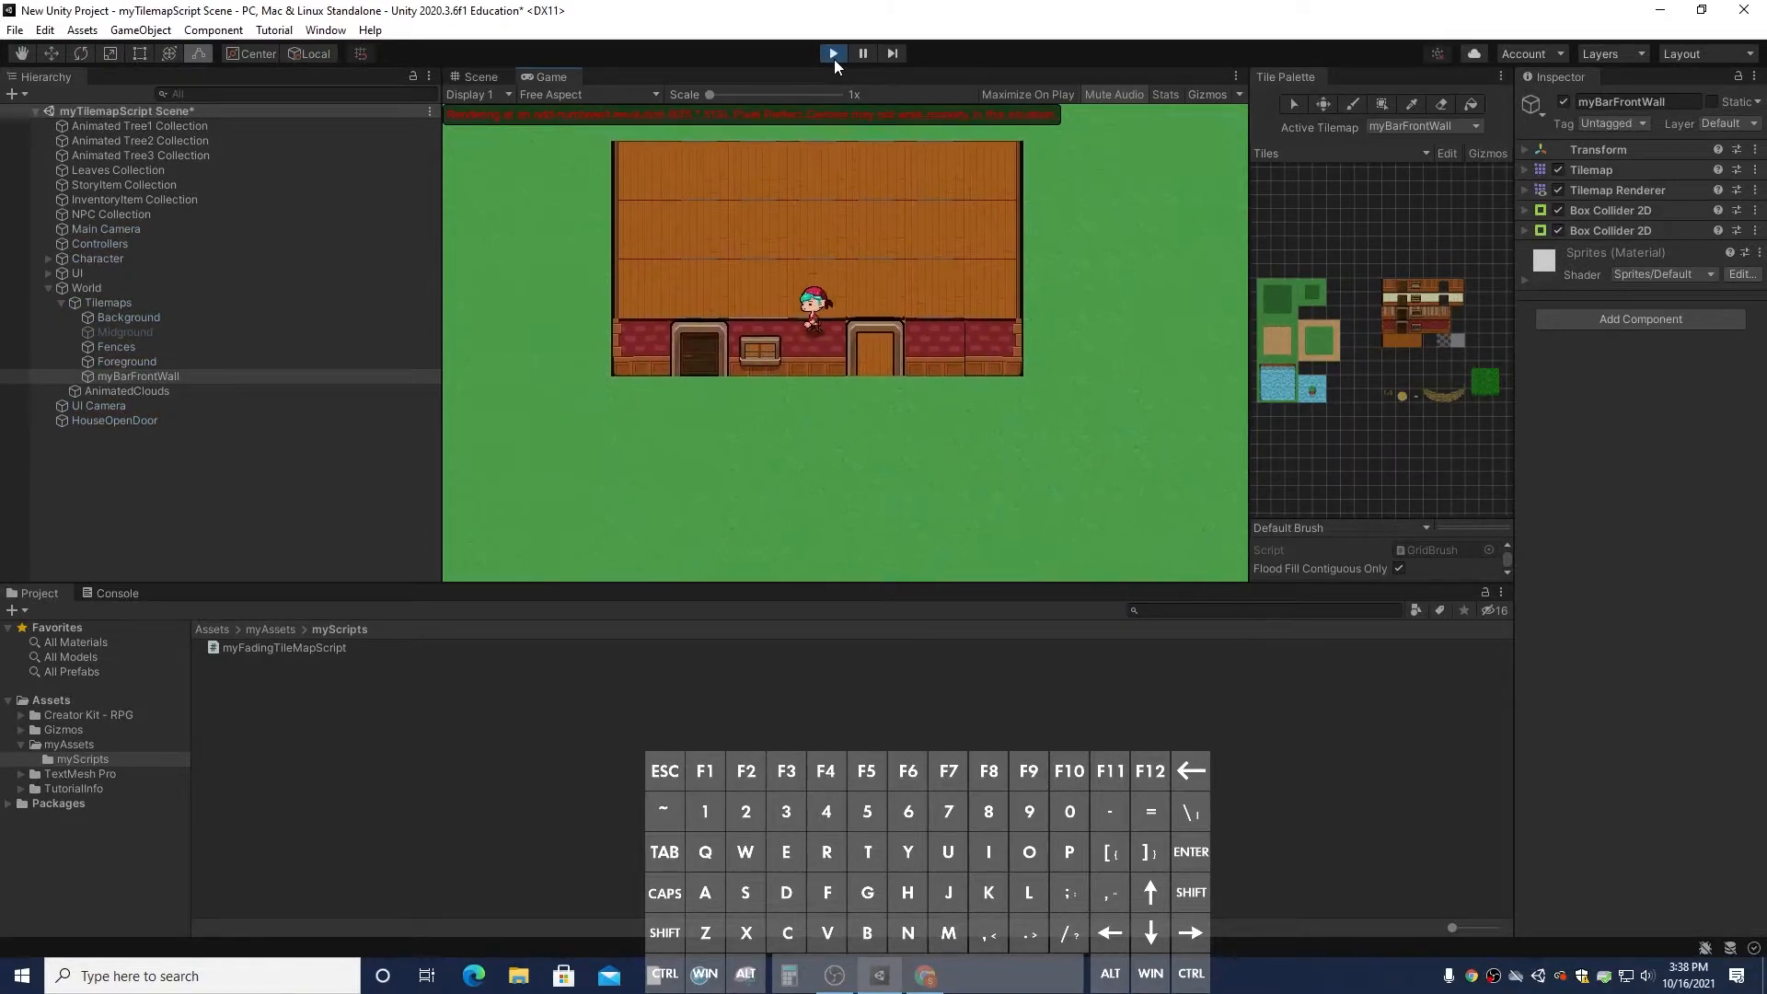
key("Left")
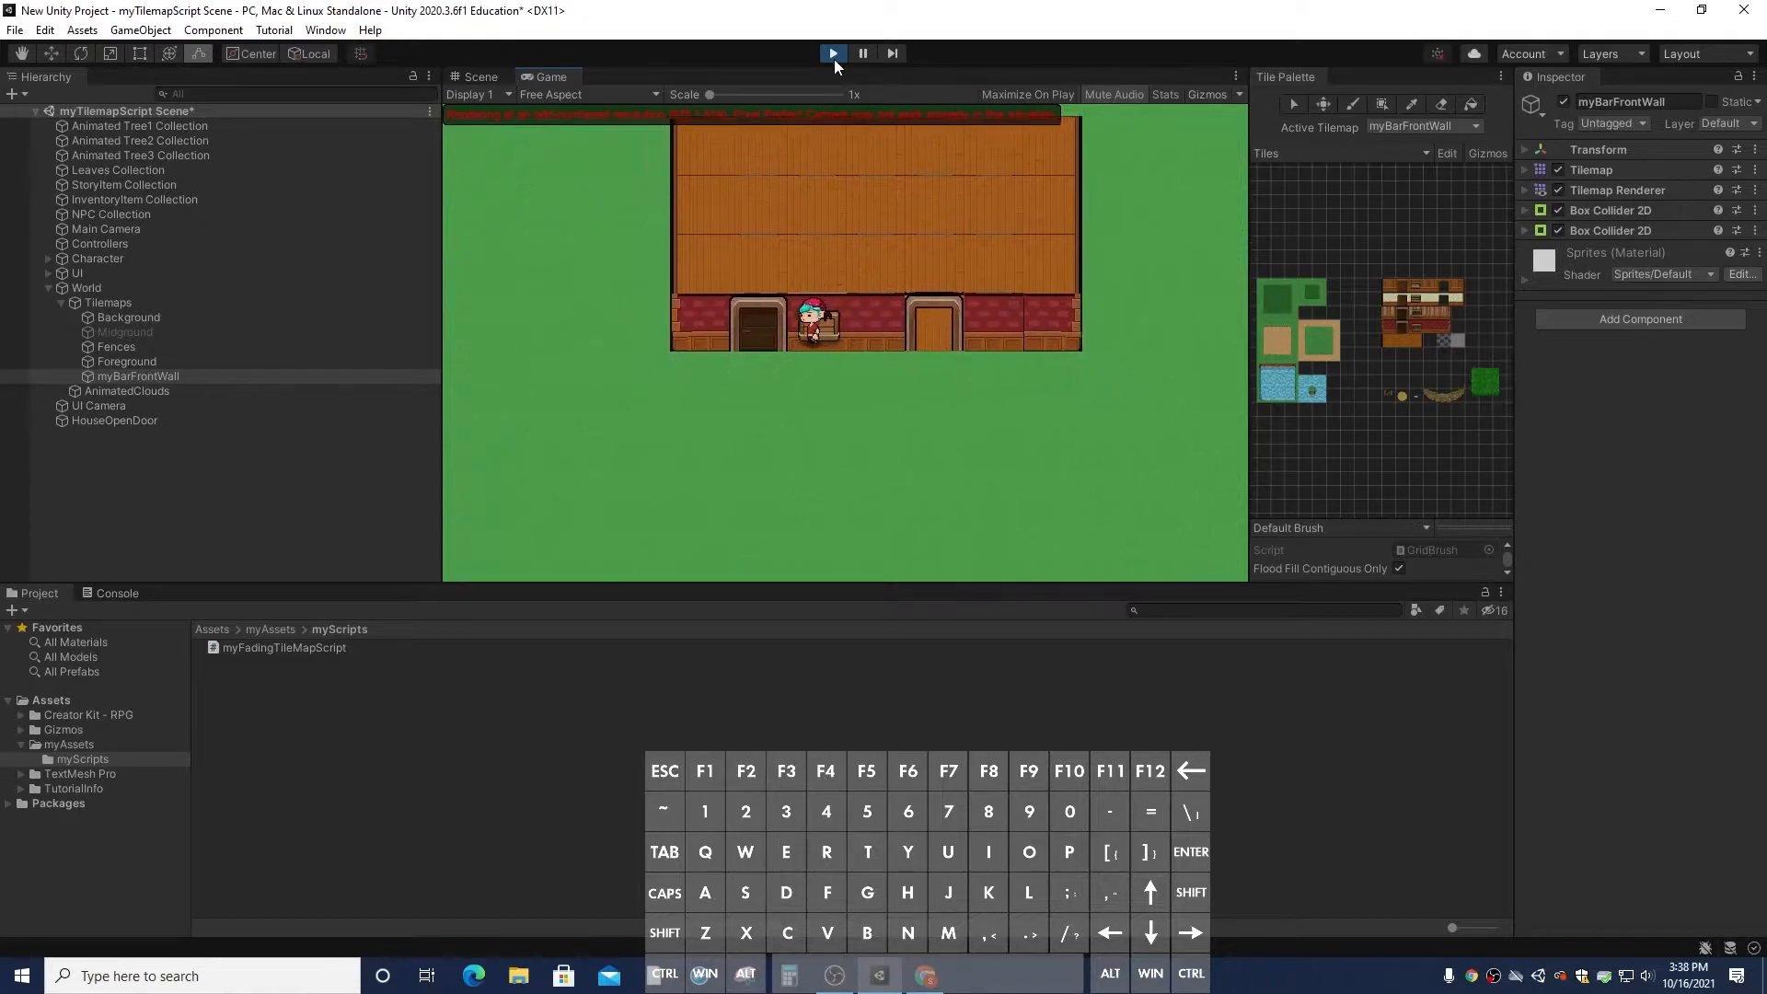
key("Right")
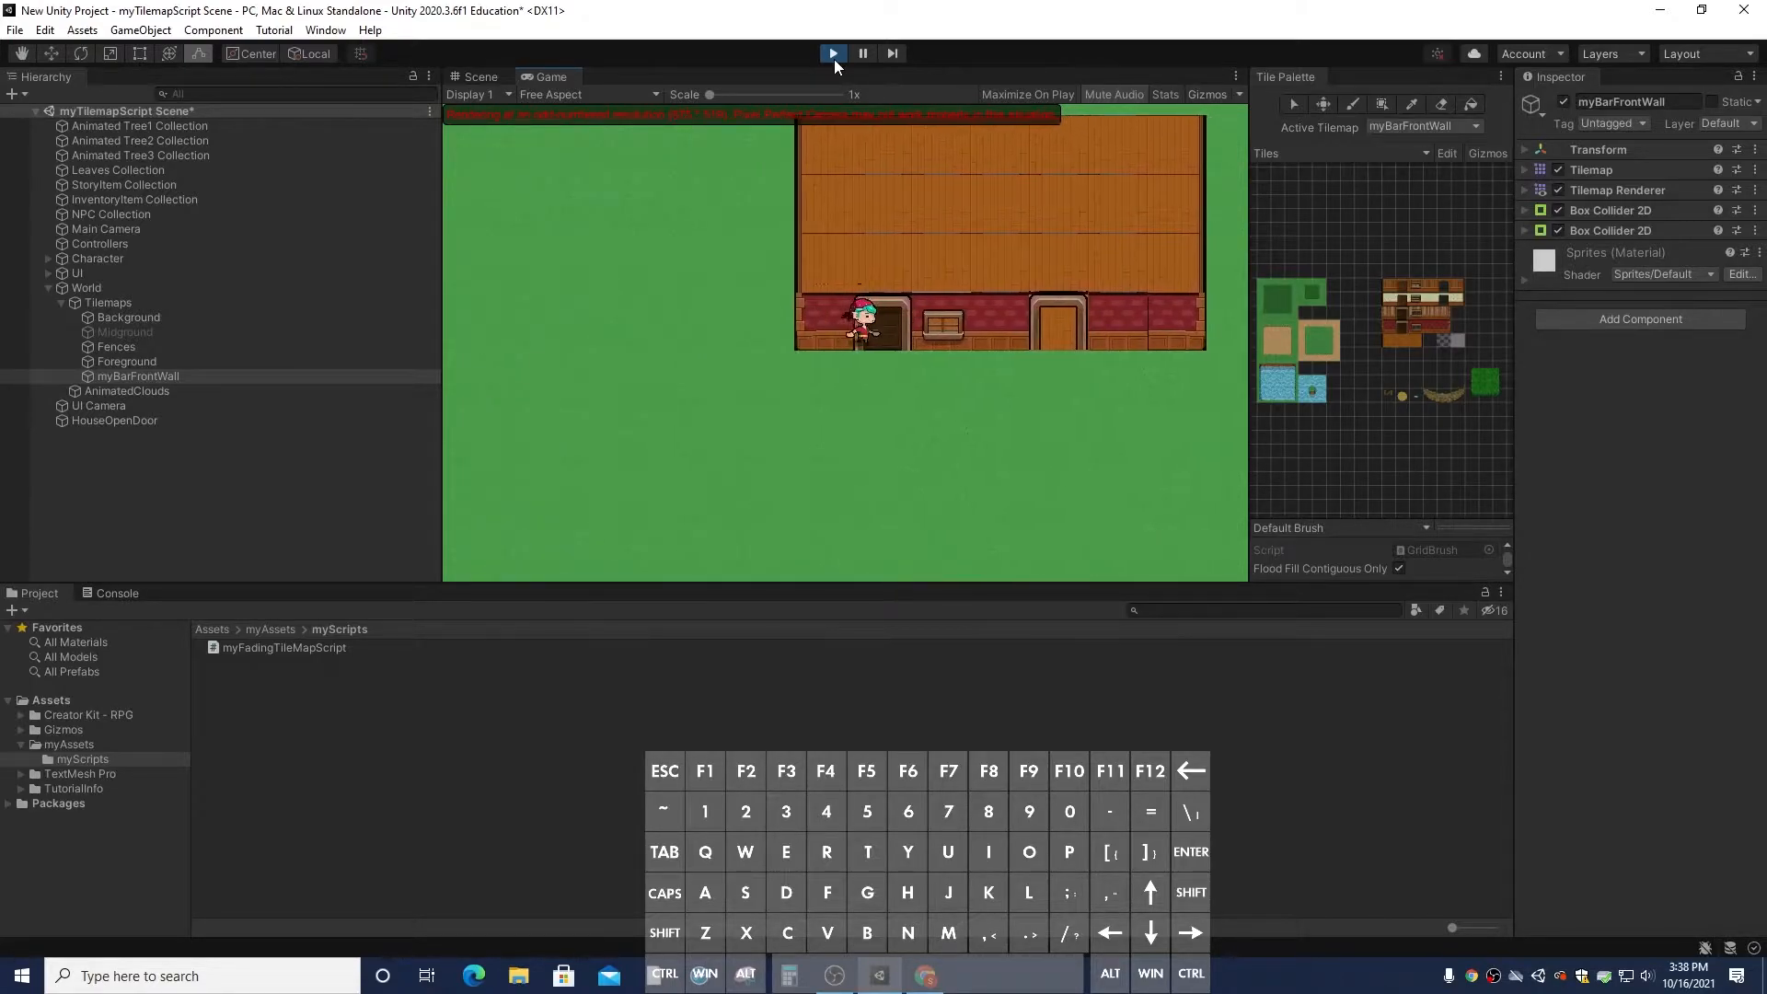
key("Right")
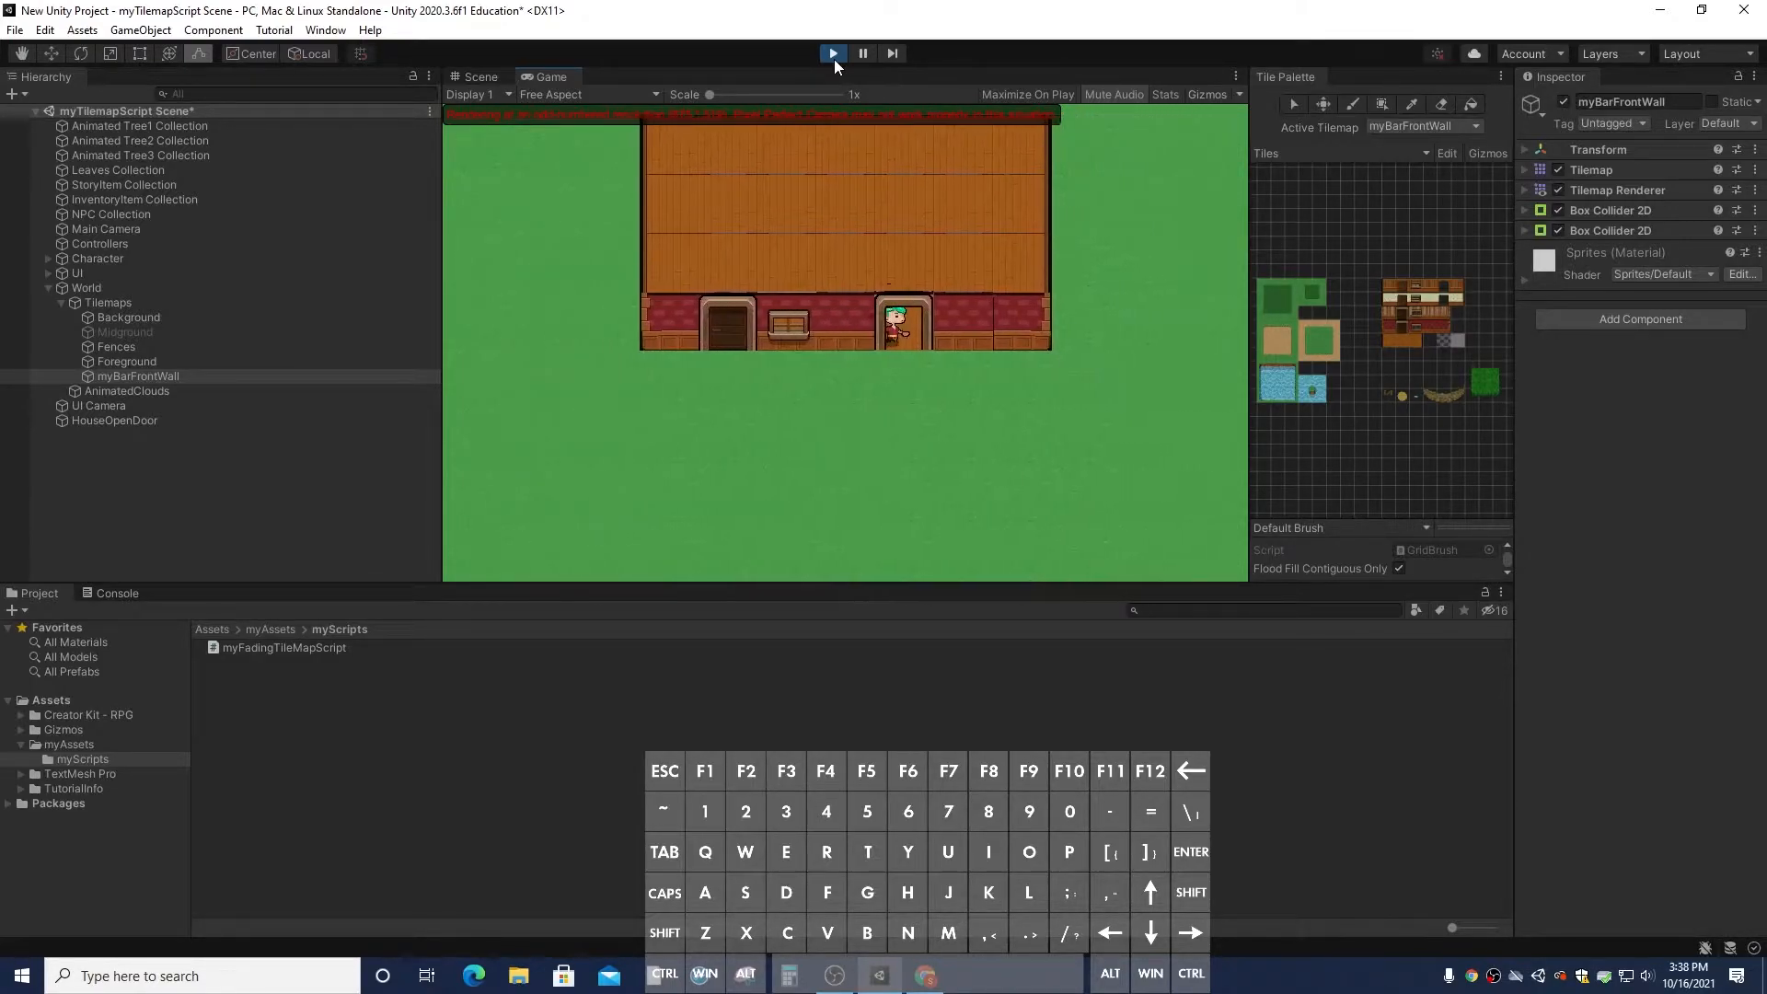
key("Down")
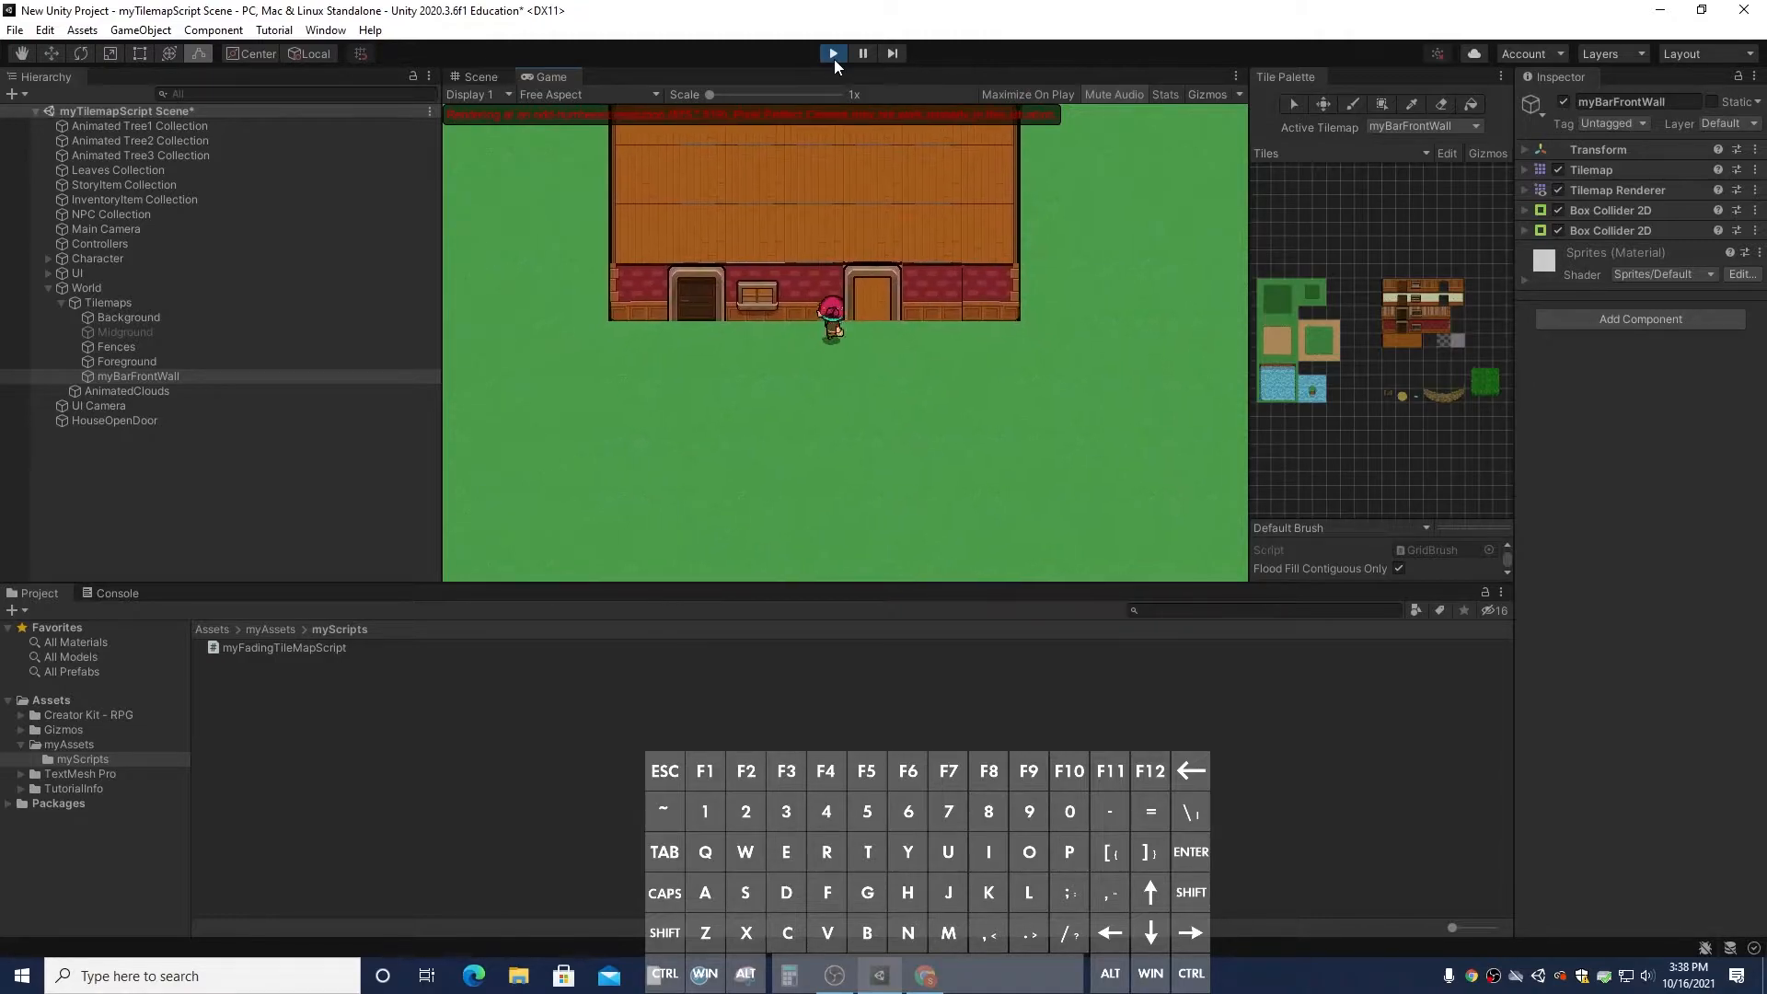
key("Up")
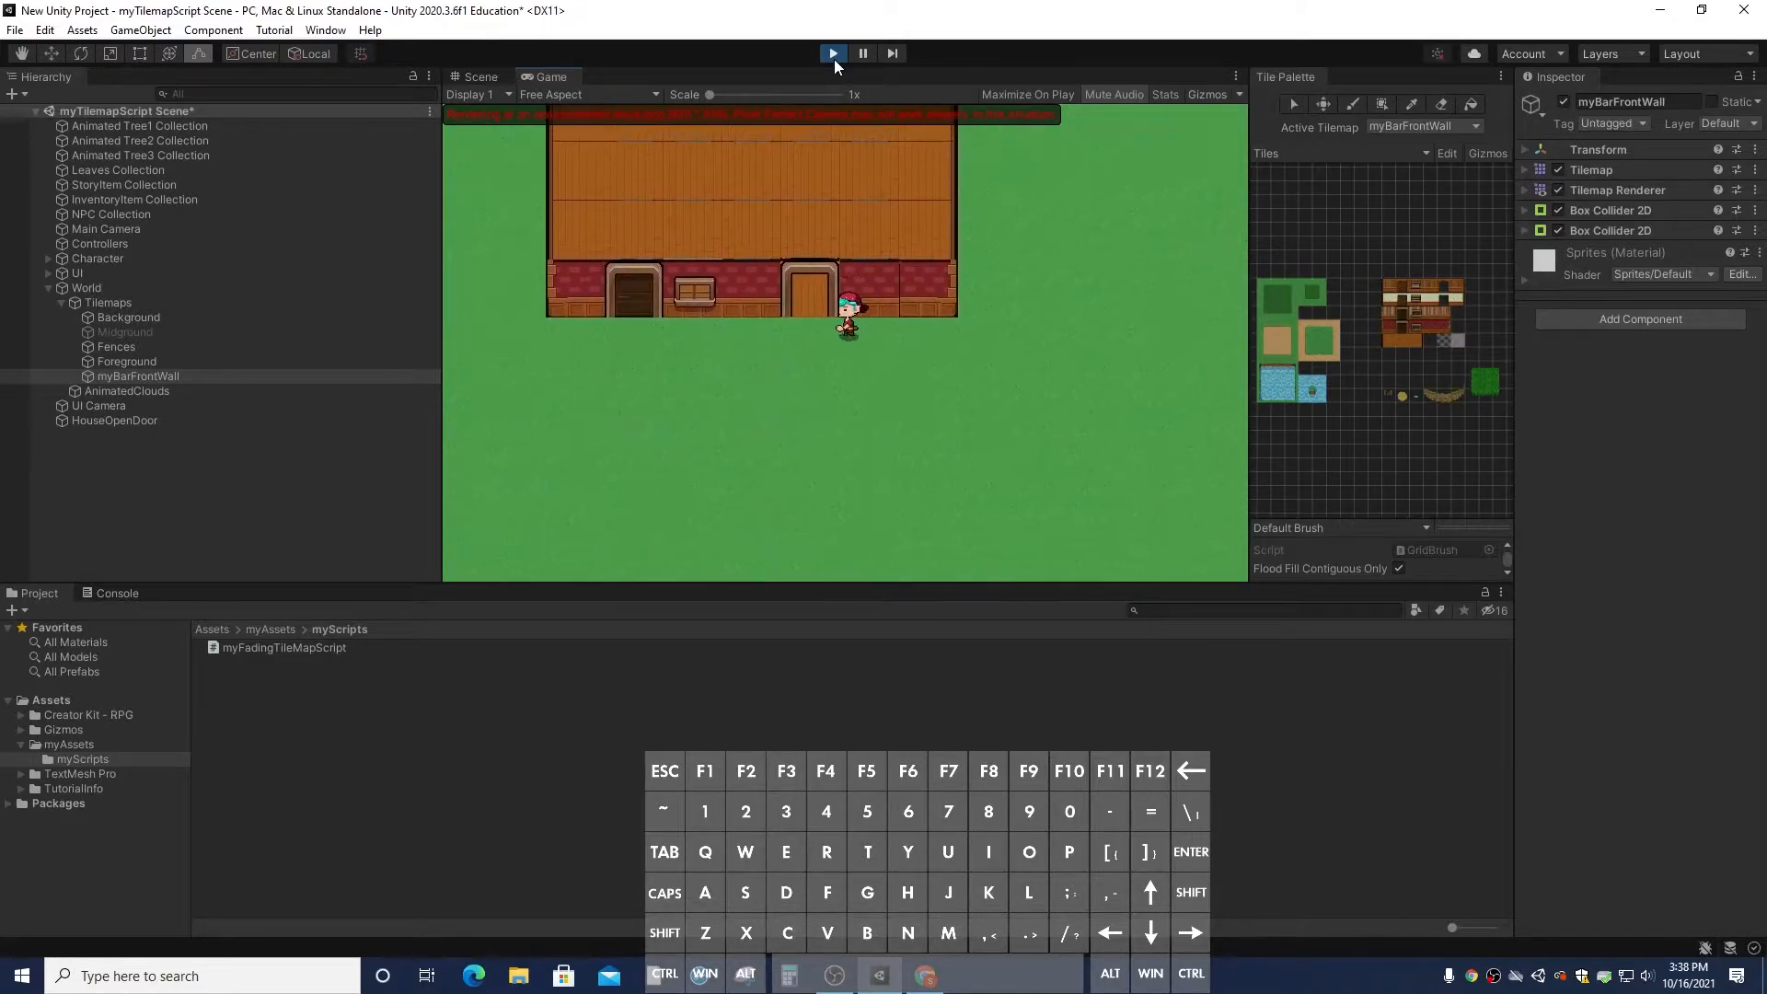
key("Right")
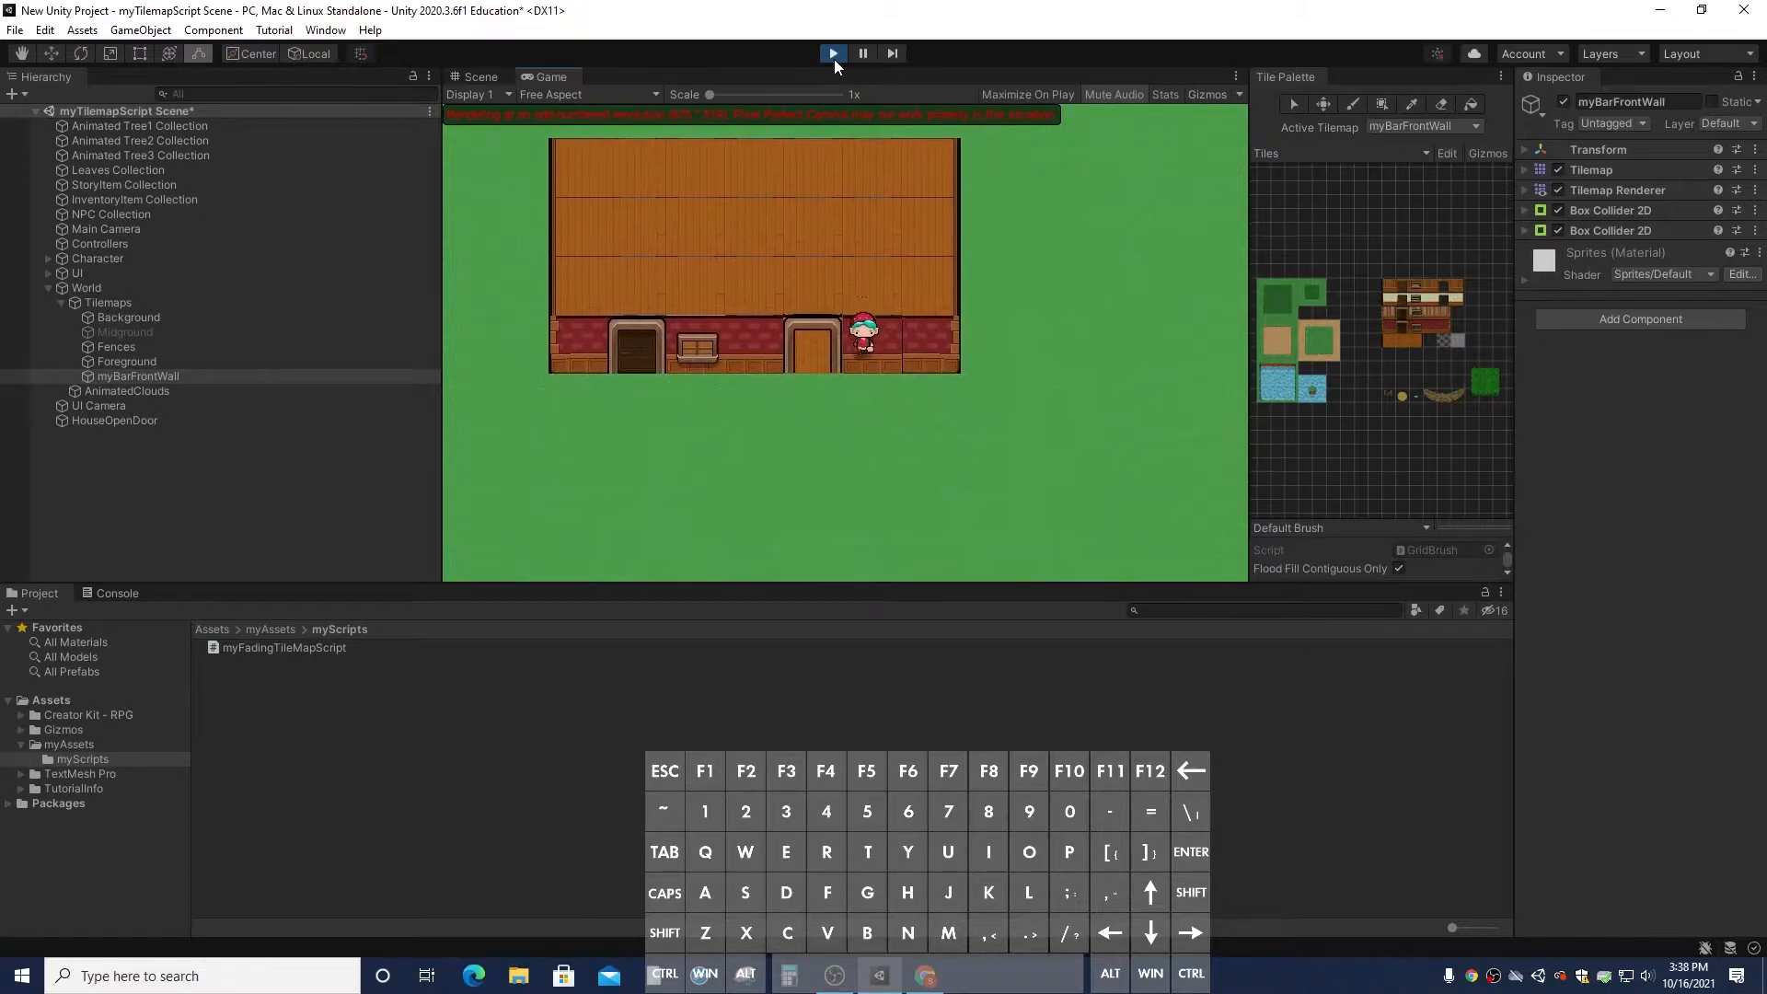
key("Left")
key("Down")
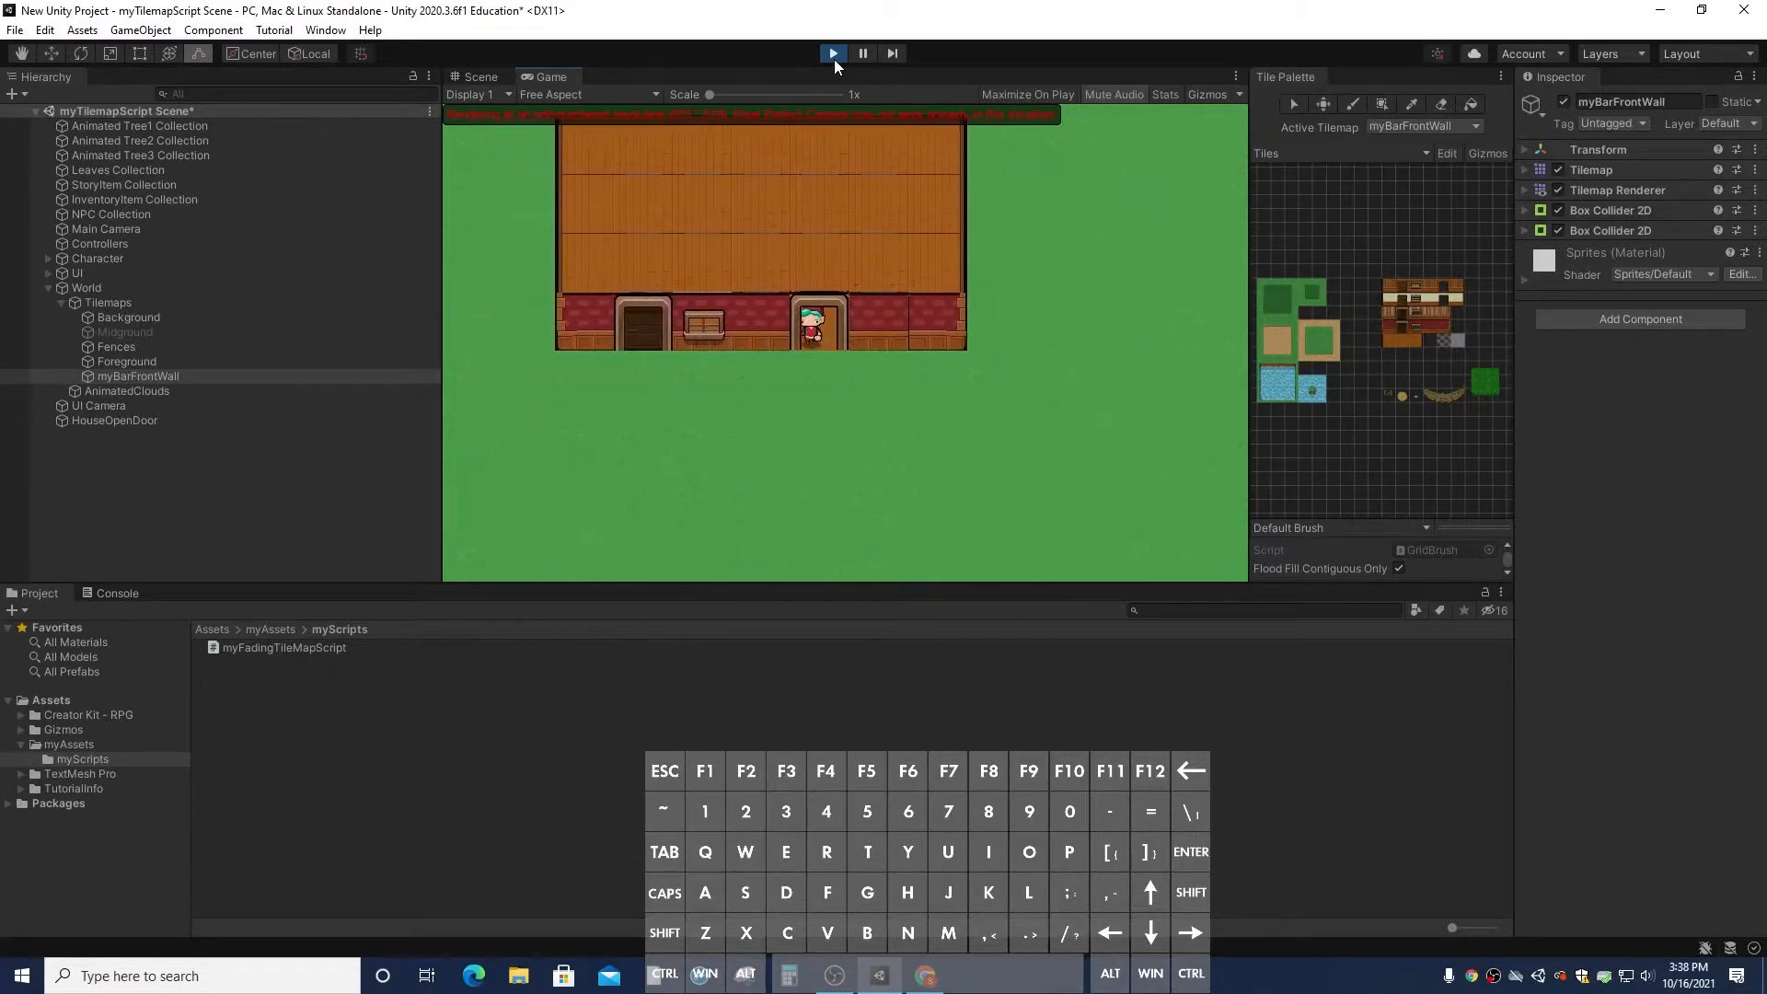
key("Right")
key("Up")
key("Up")
key("Left")
key("Right")
key("Down")
key("Down")
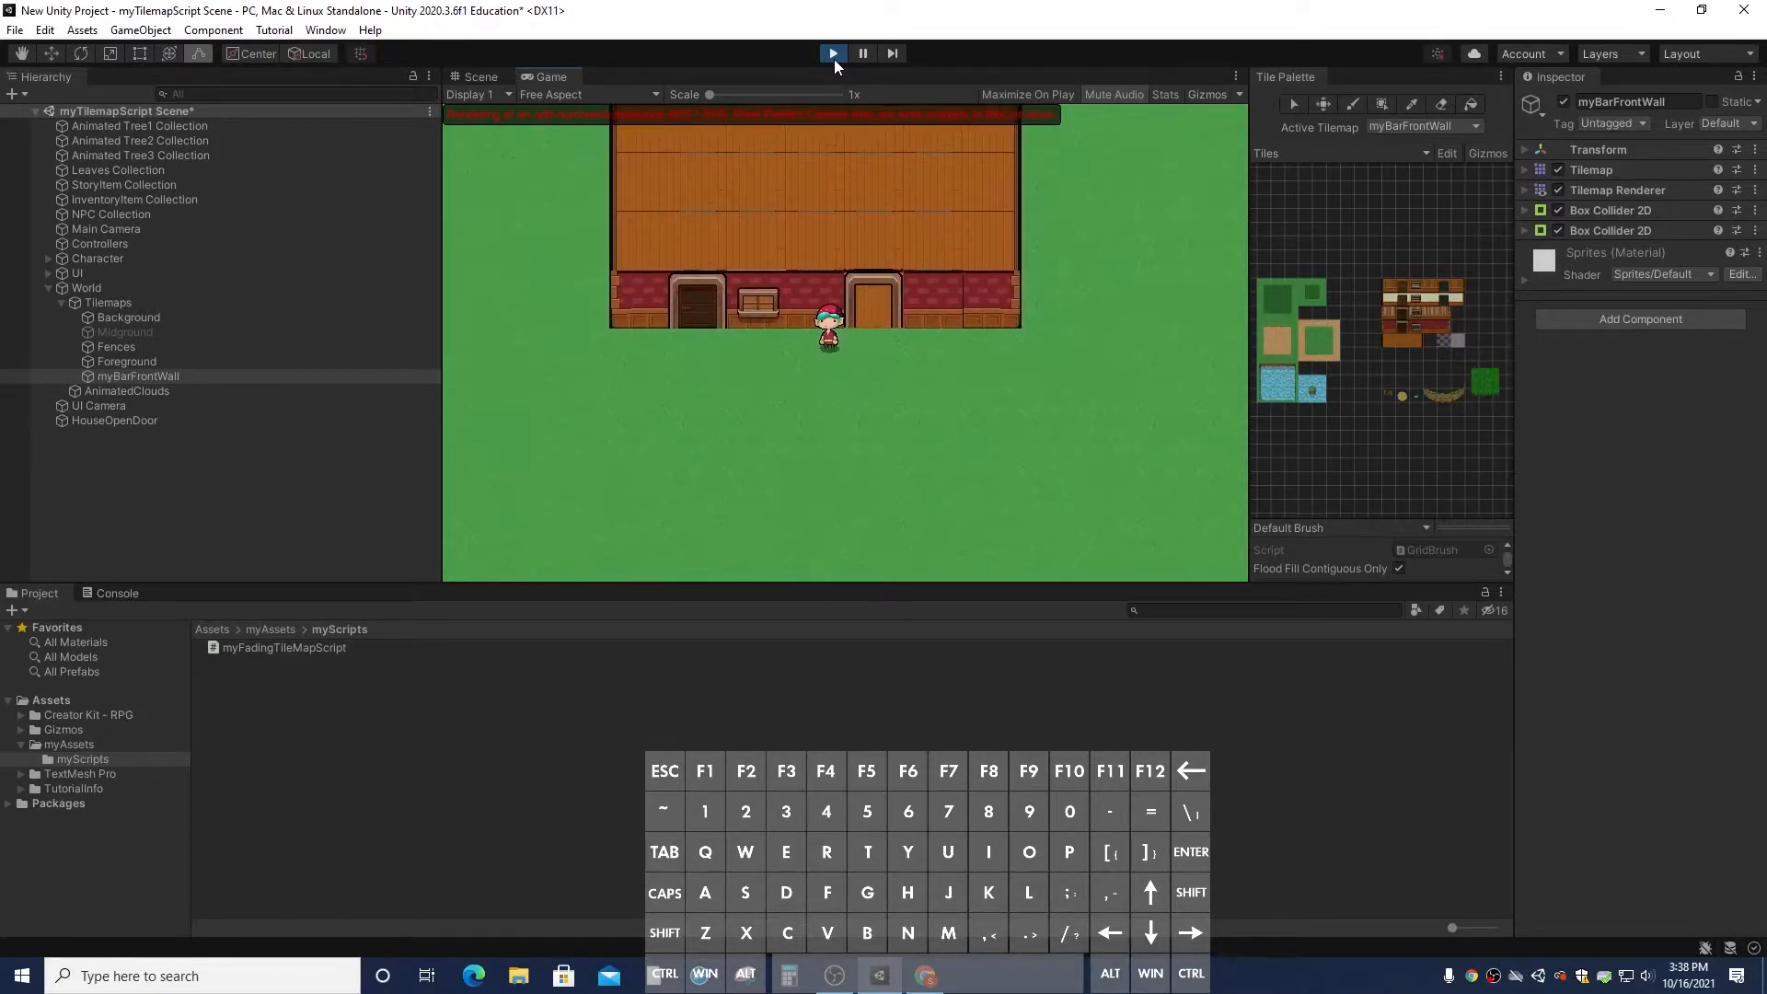
left_click(833, 54)
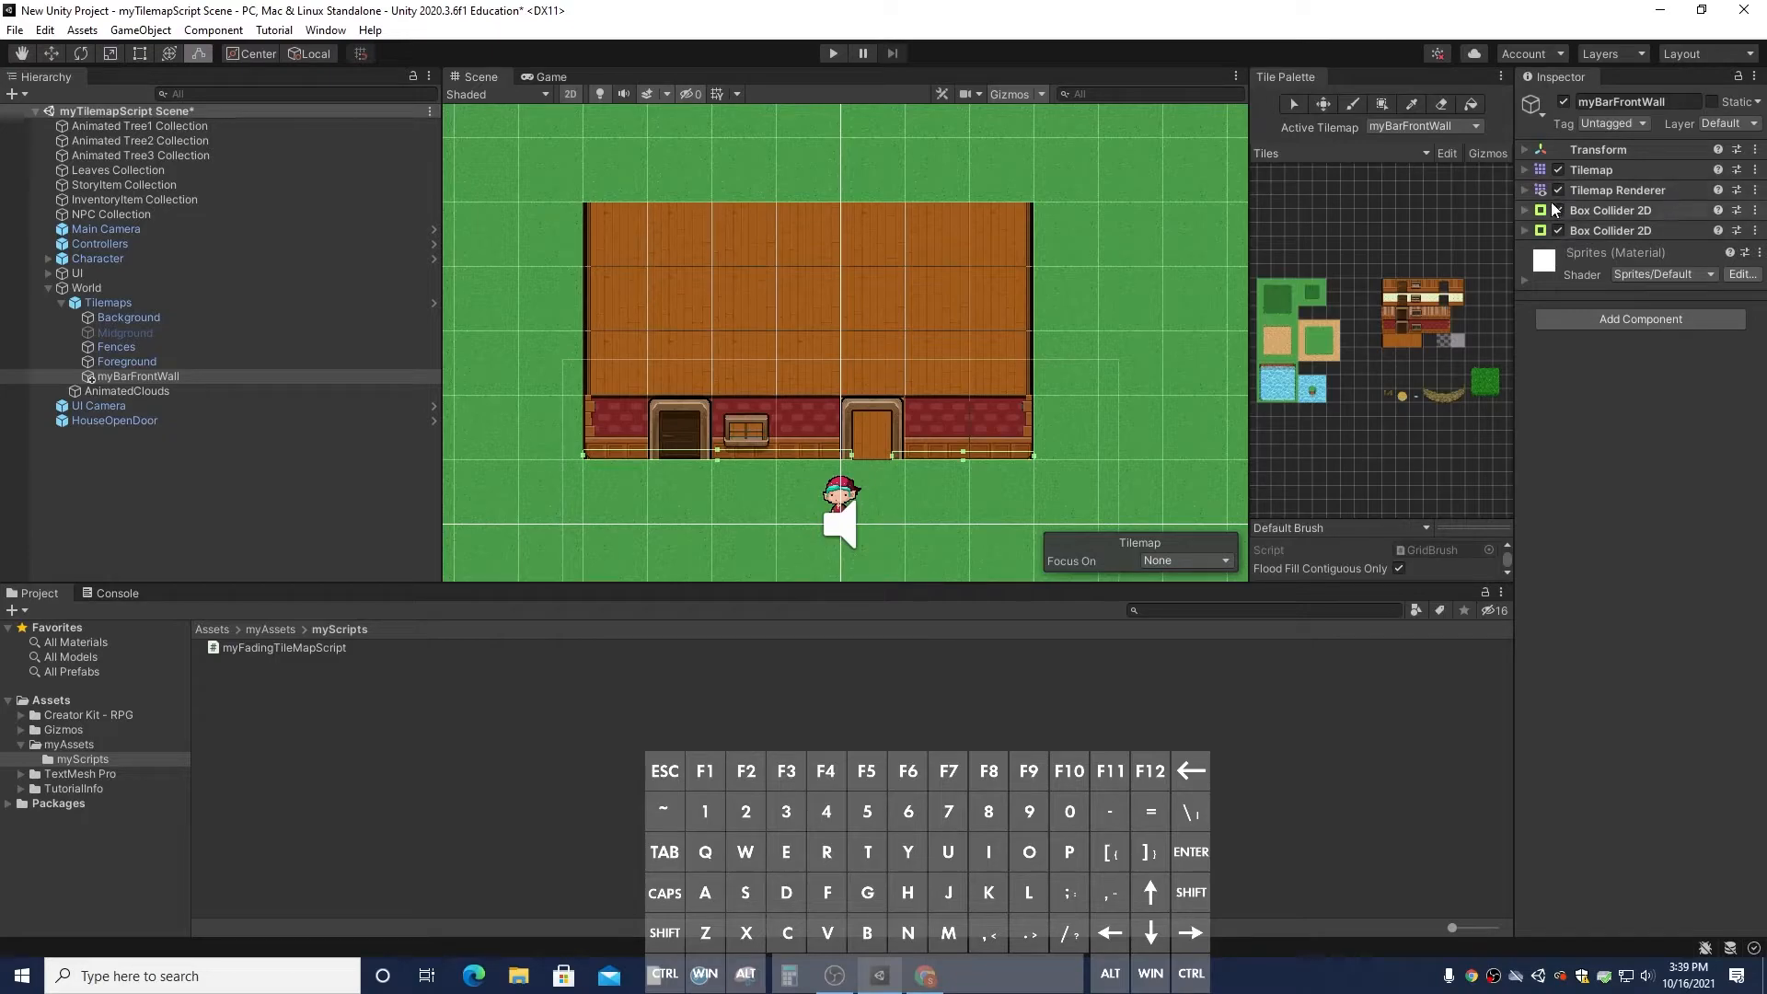
Set the Order in Layer of myBarFrontWall's Tilemap Renderer to 0
left_click(1527, 212)
left_click(1526, 211)
left_click(1525, 191)
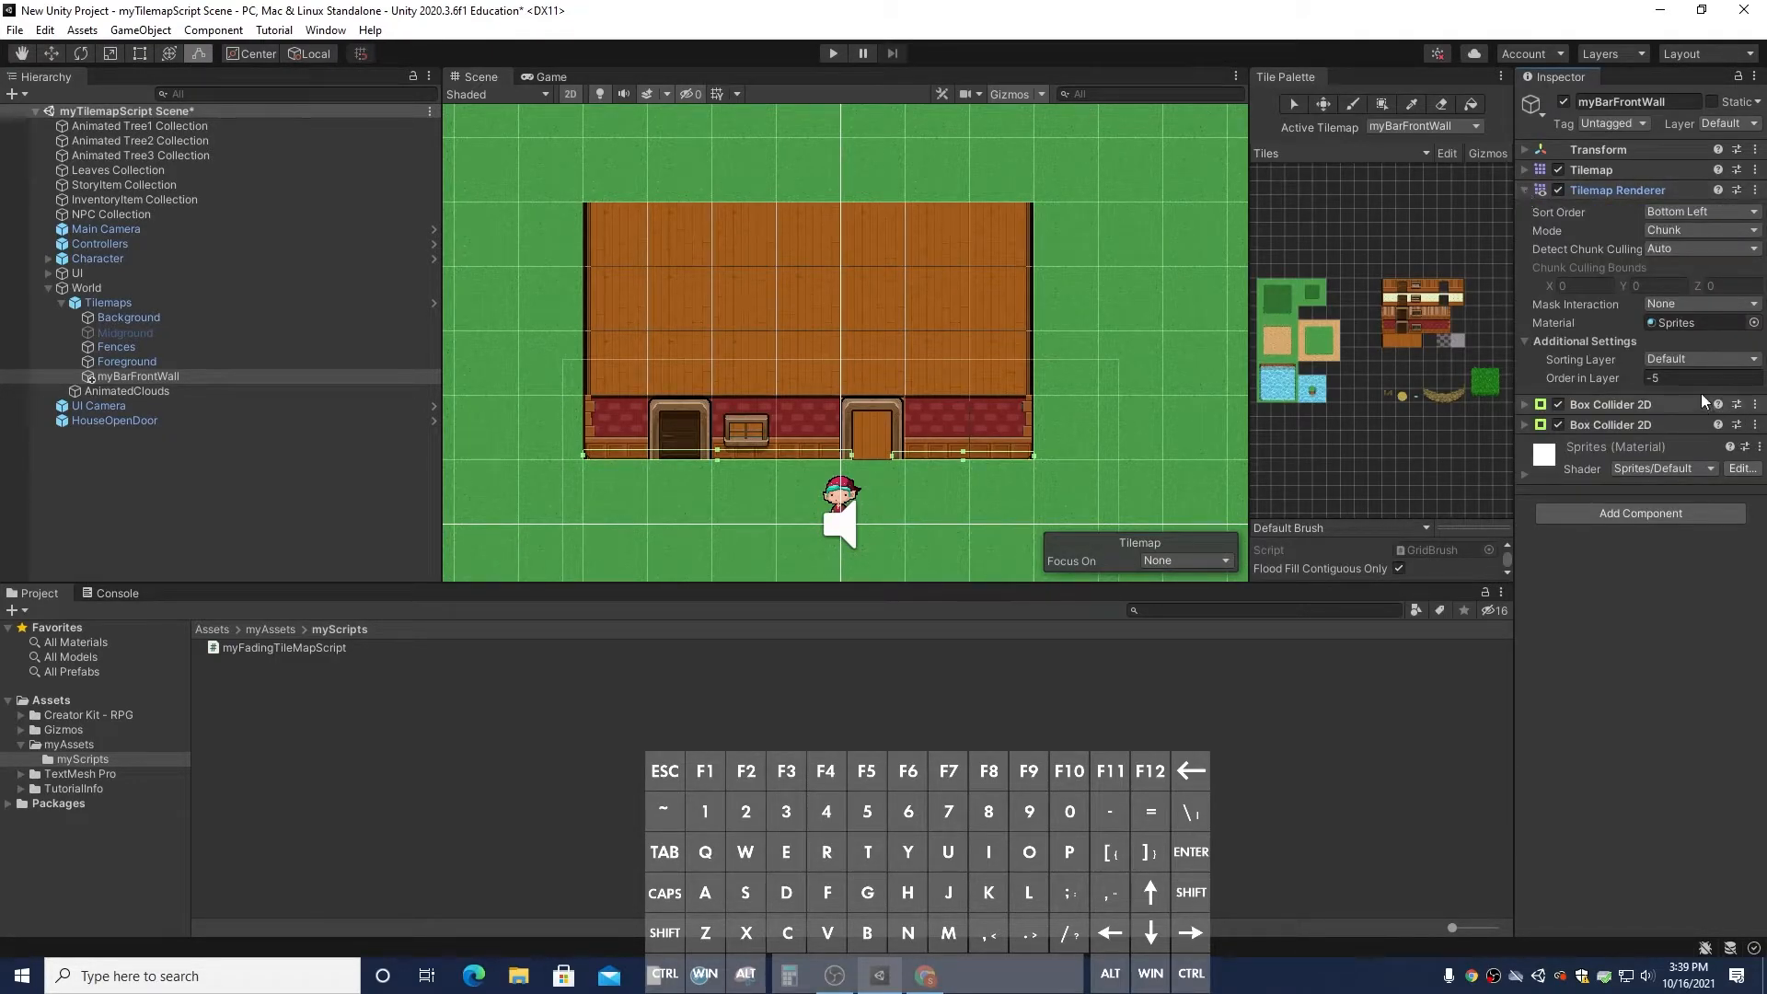
left_click(1651, 378)
type("0")
Play-test the new layer order by walking the character in and out behind the front wall, and stop the game
left_click(839, 55)
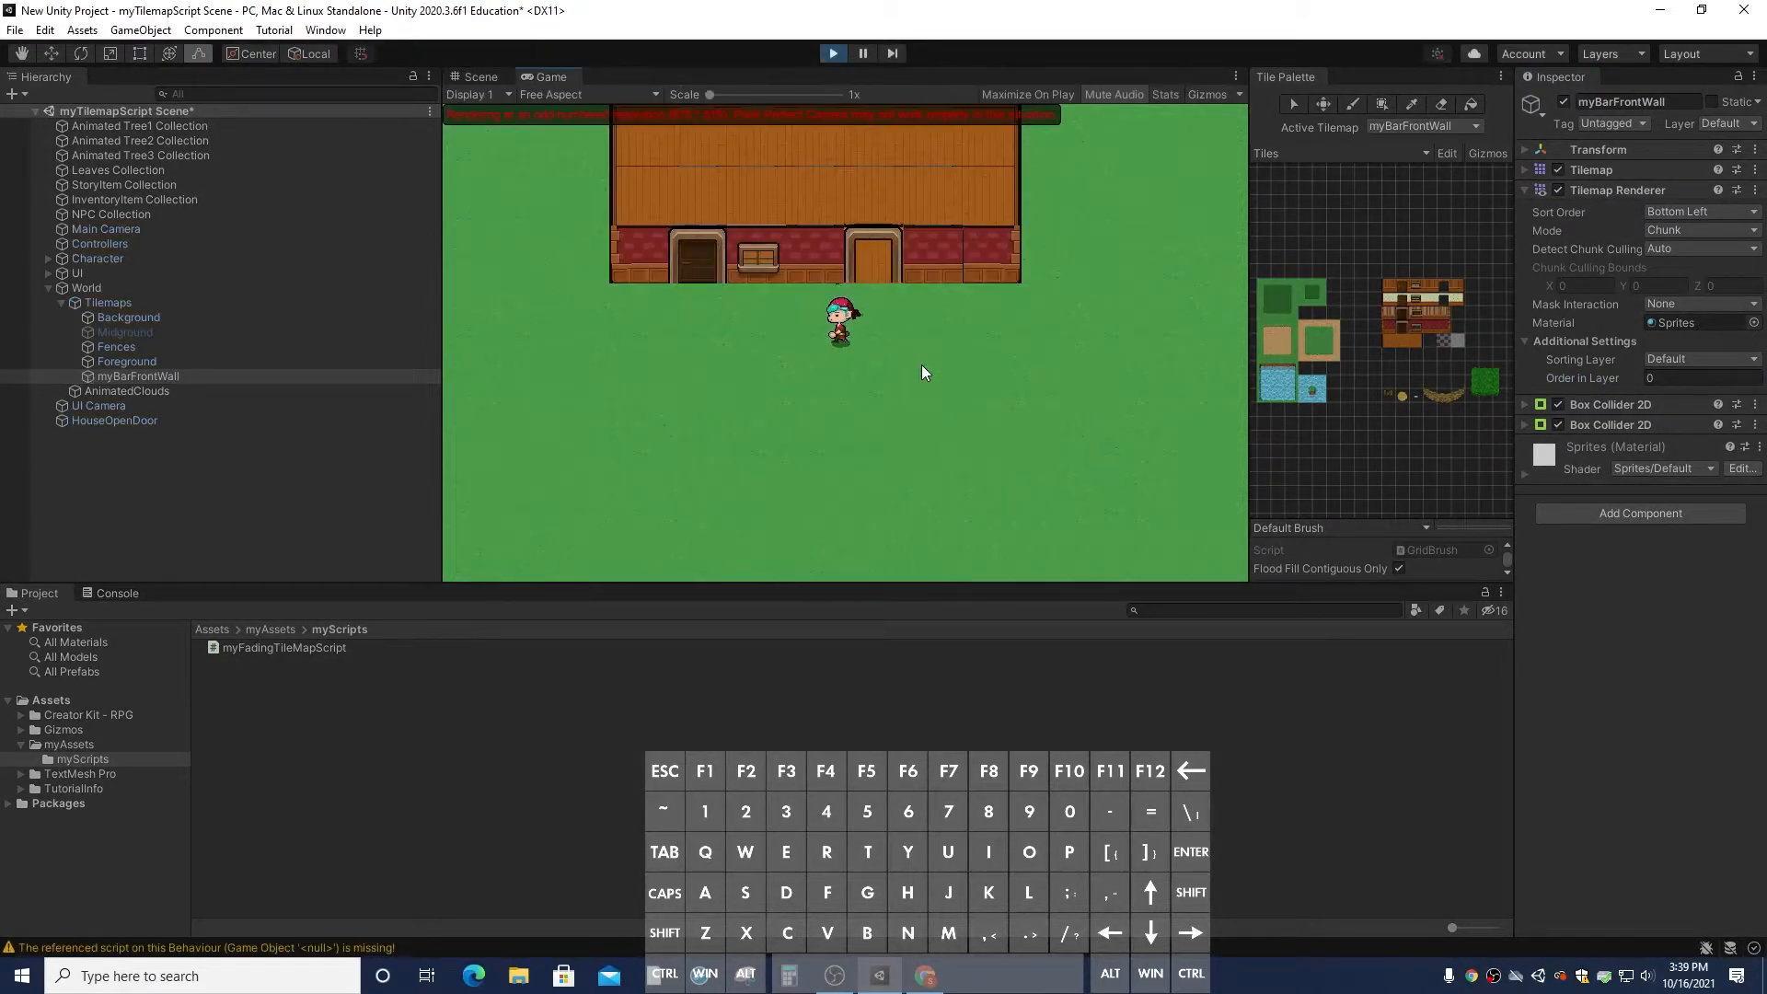
key("Up")
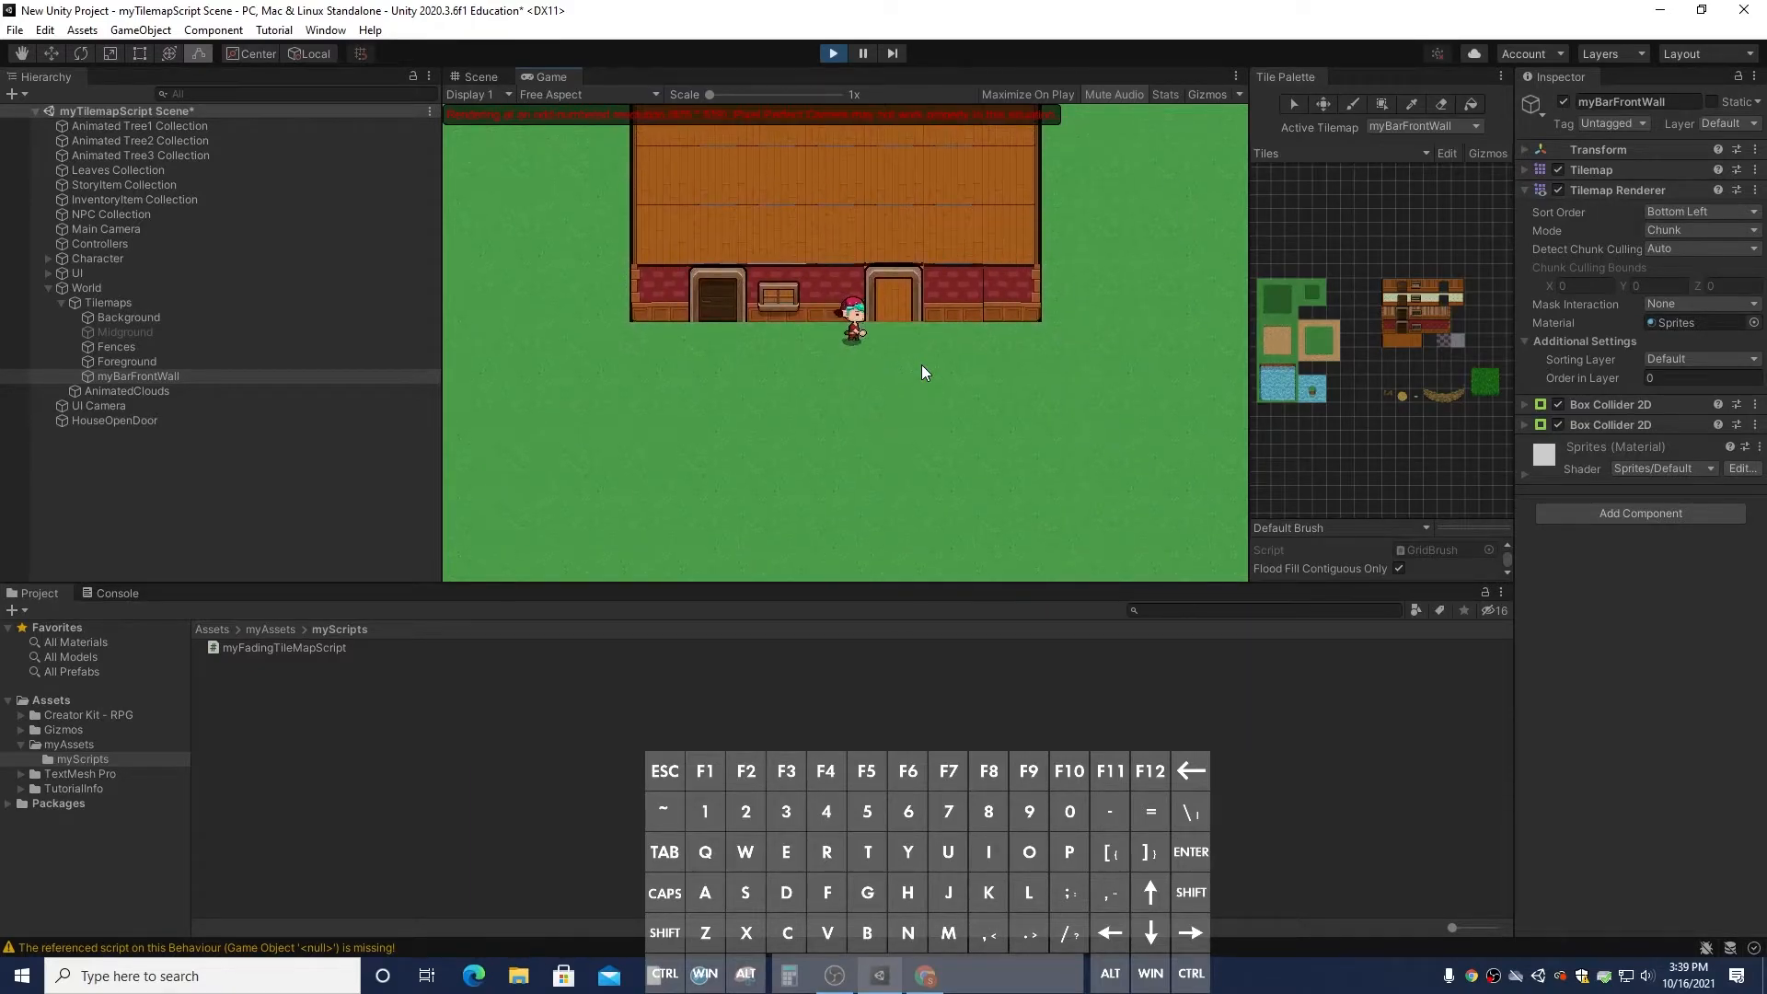
key("Left")
key("Down")
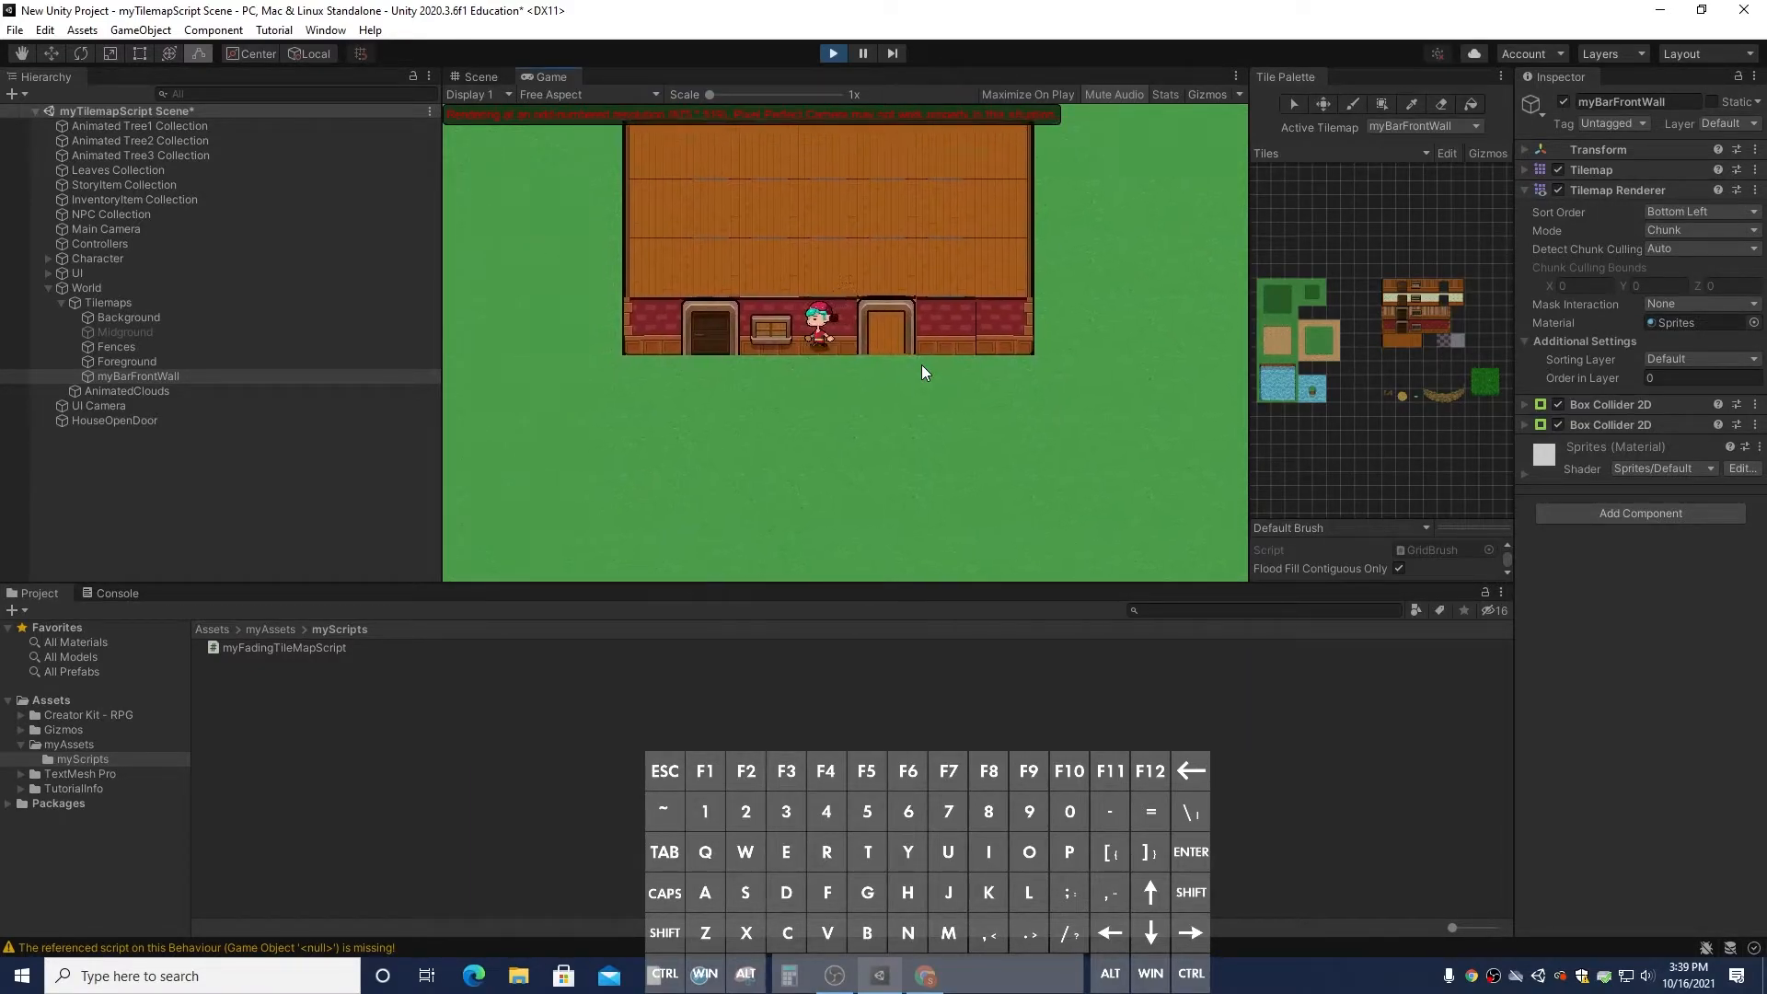
key("Right")
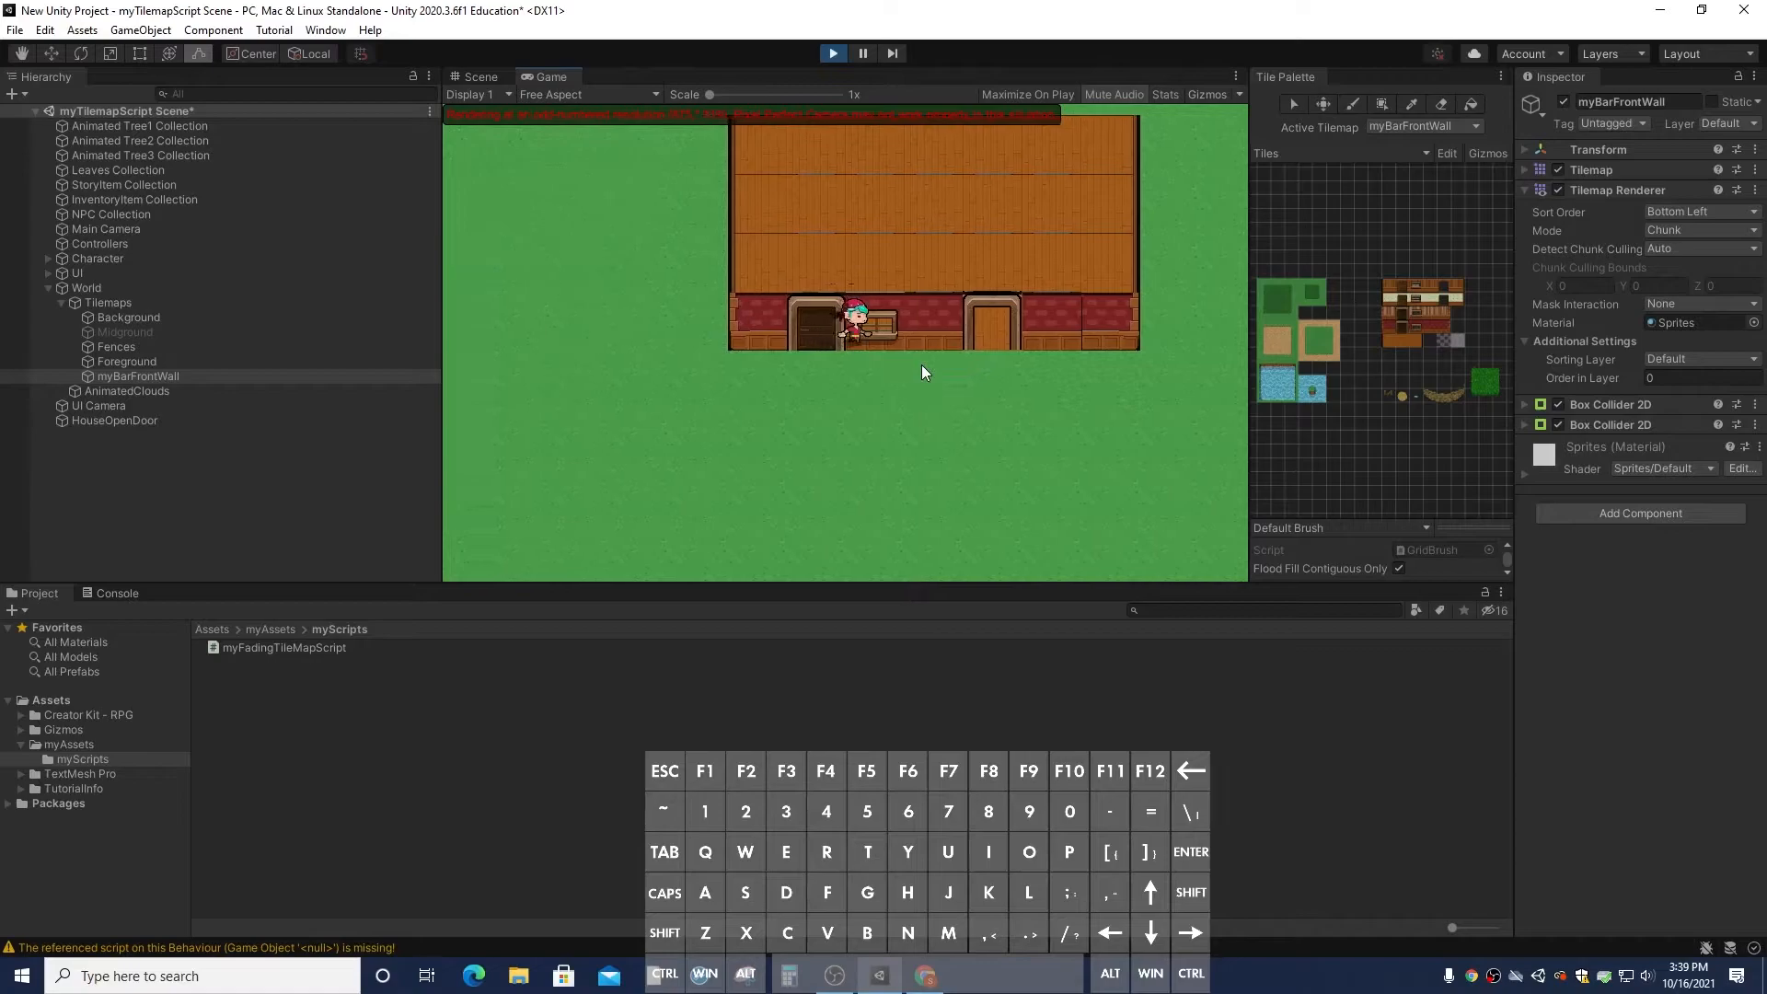
key("Down")
key("Left")
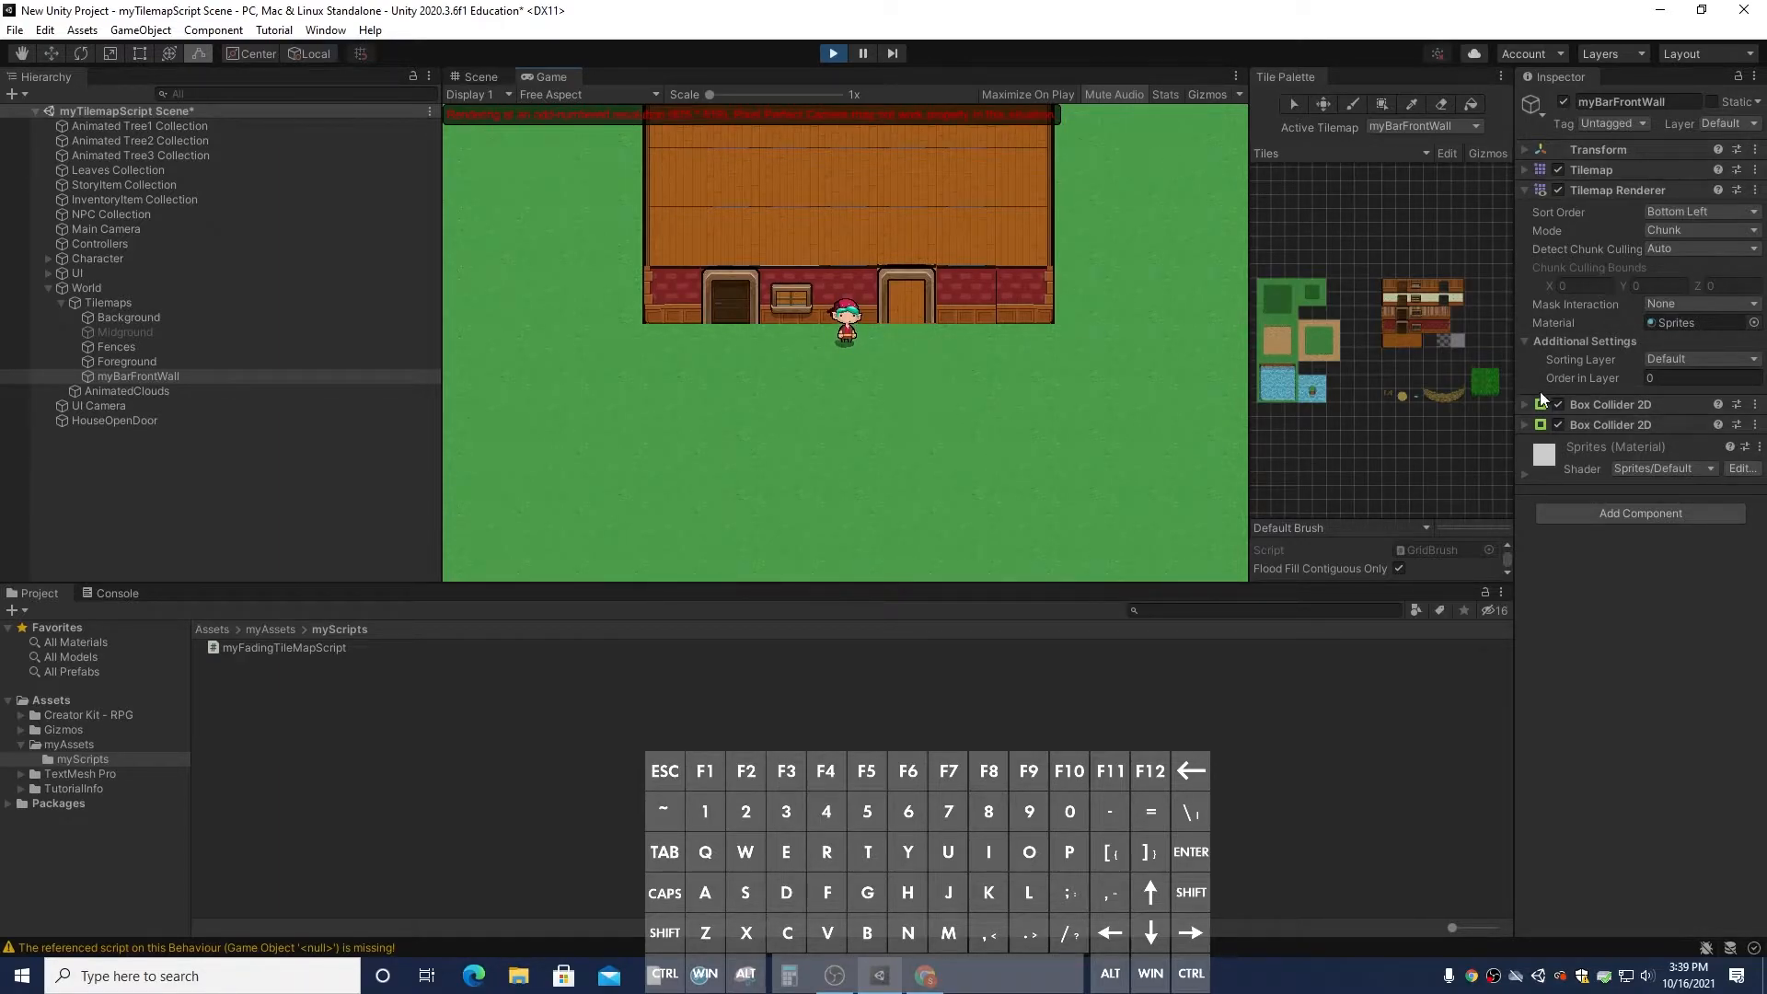
left_click(831, 55)
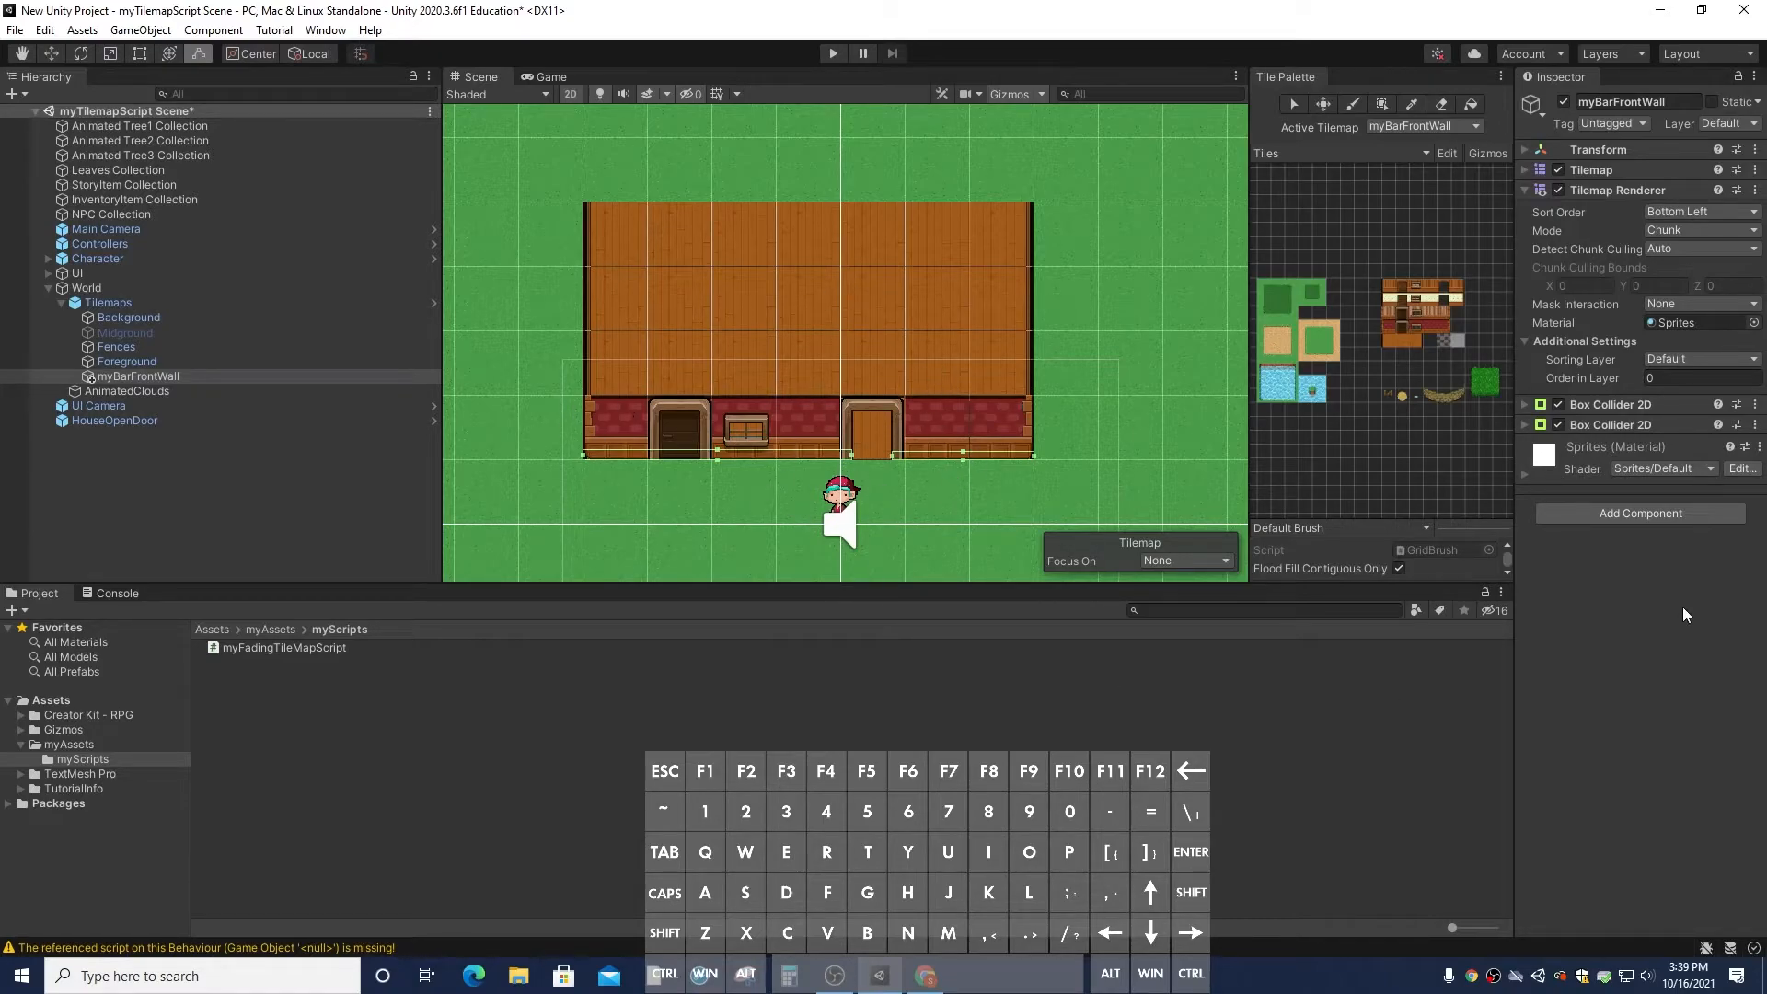
Add a third Box Collider 2D to myBarFrontWall and enable Is Trigger on it
left_click(1675, 512)
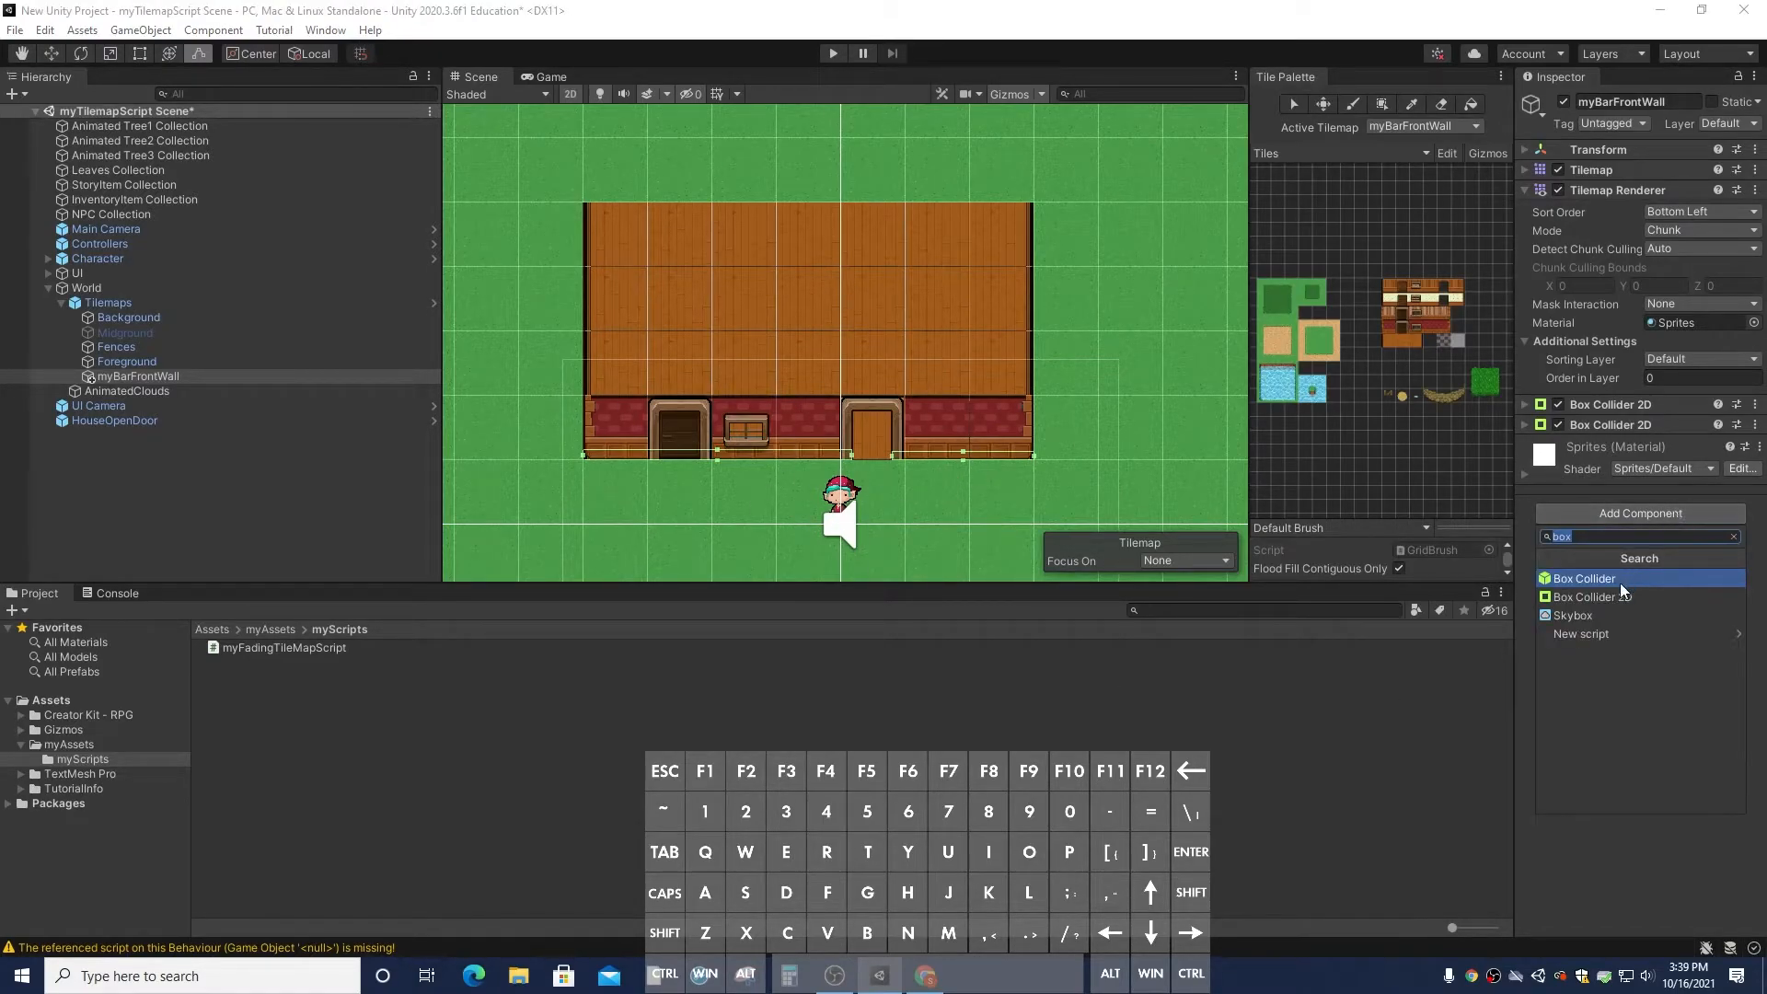
key("Escape")
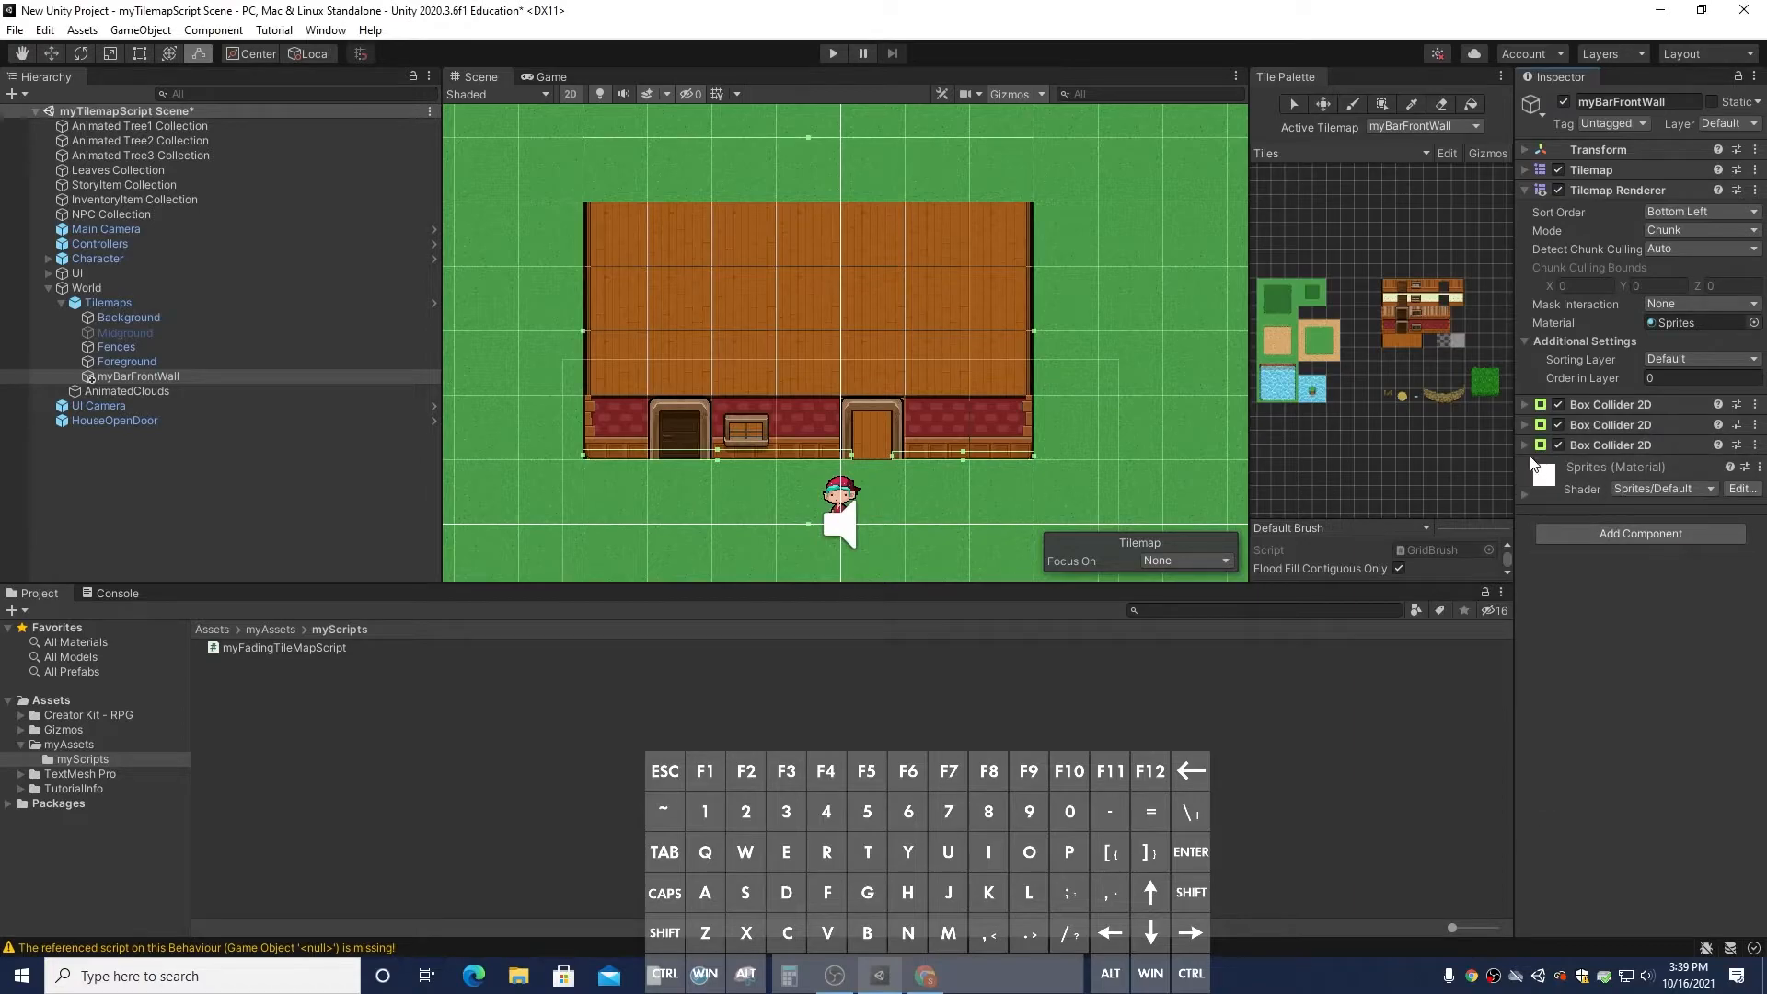
left_click(1525, 445)
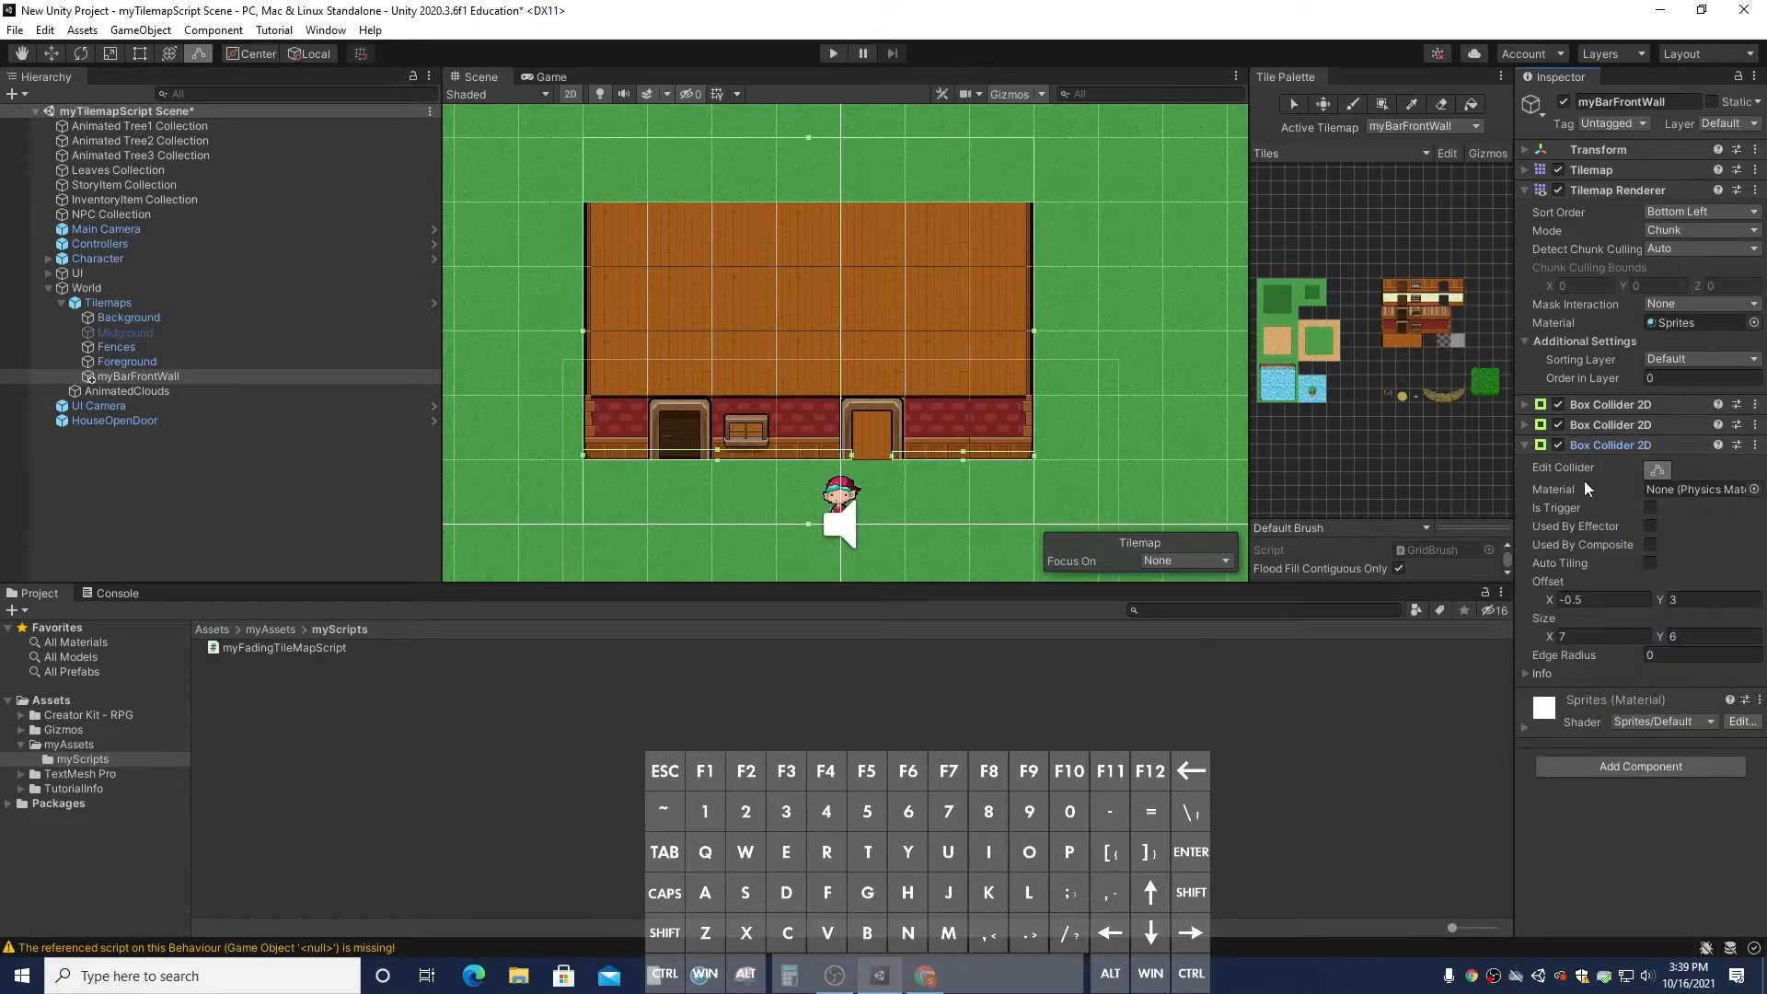
left_click(1656, 472)
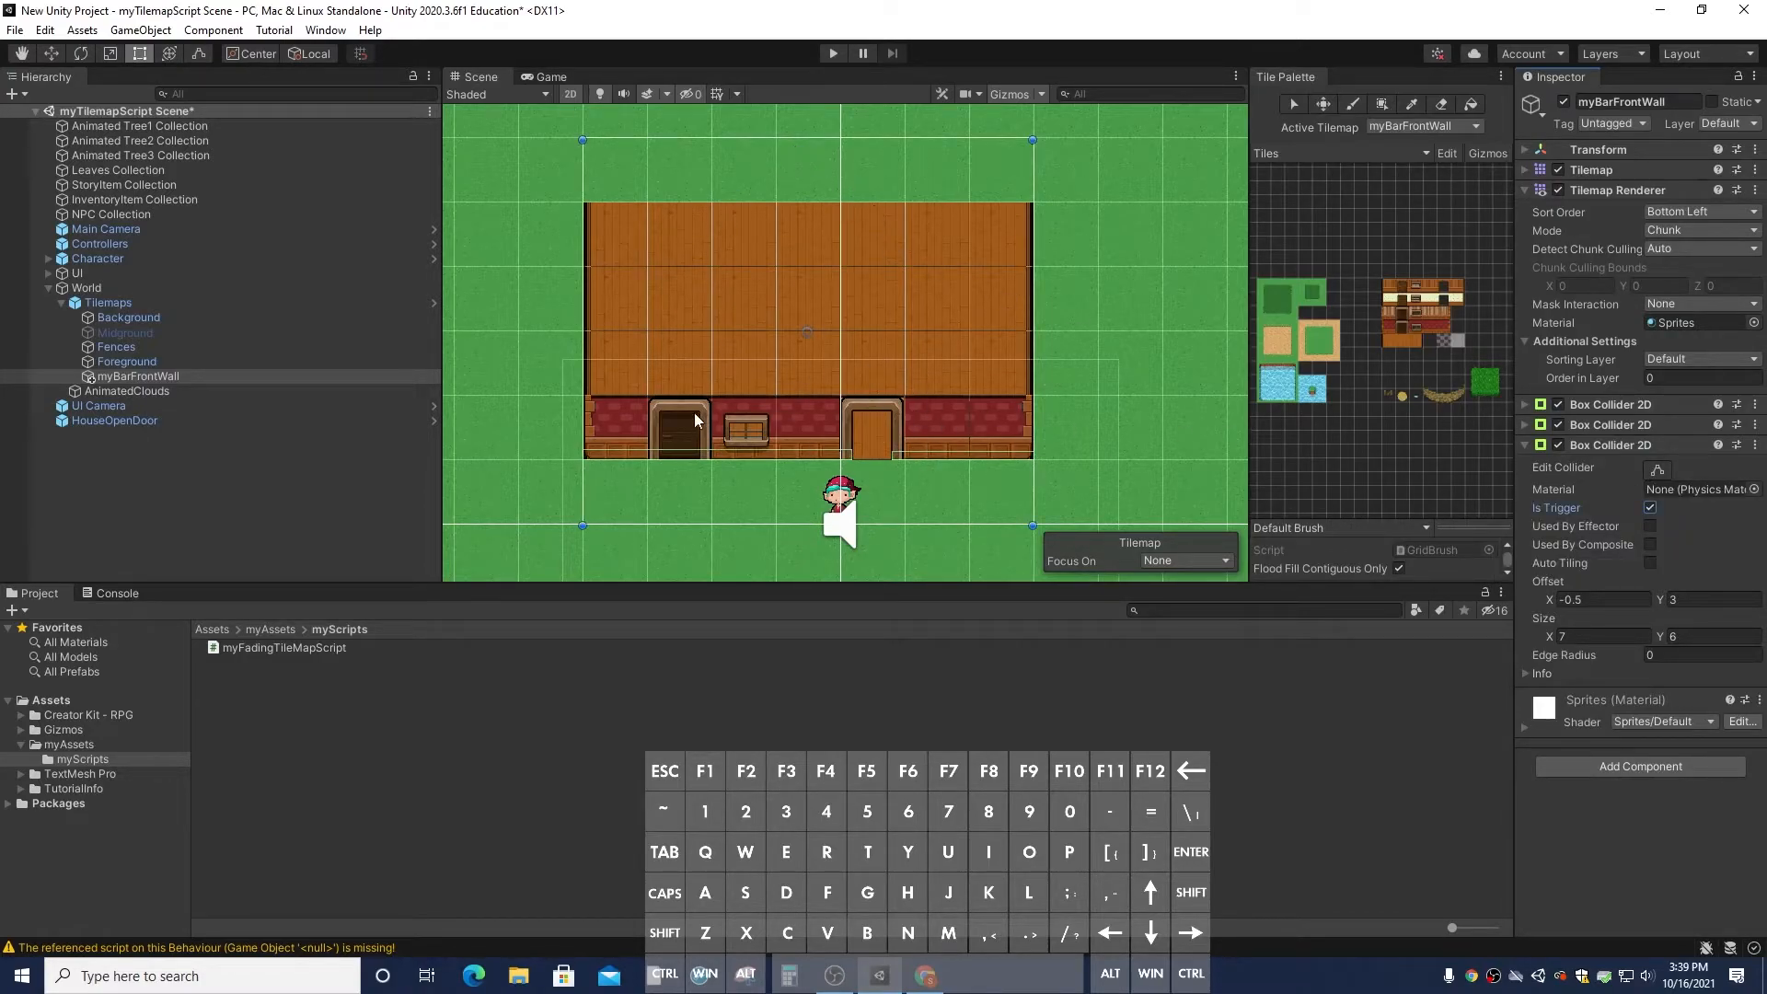
Shrink the trigger collider on myBarFrontWall to about 4.16 by 0.57, covering the upper wall left of the open door
left_click(1664, 468)
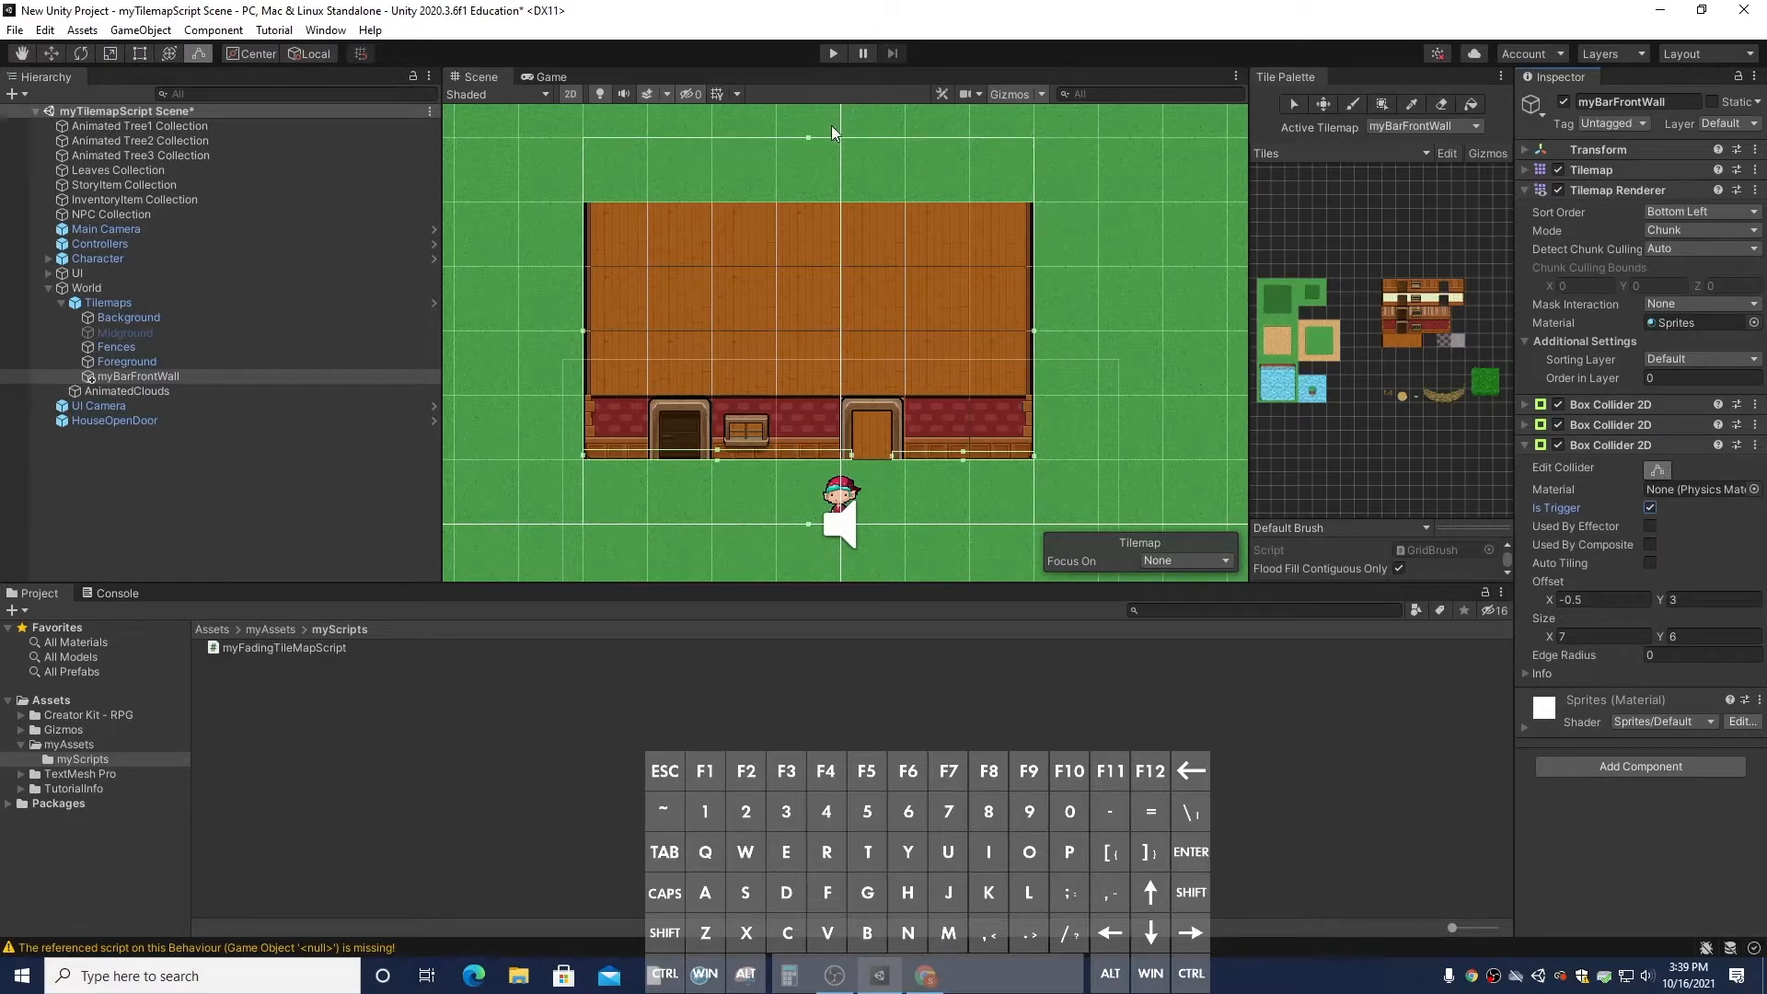
left_click_drag(809, 135, 806, 413)
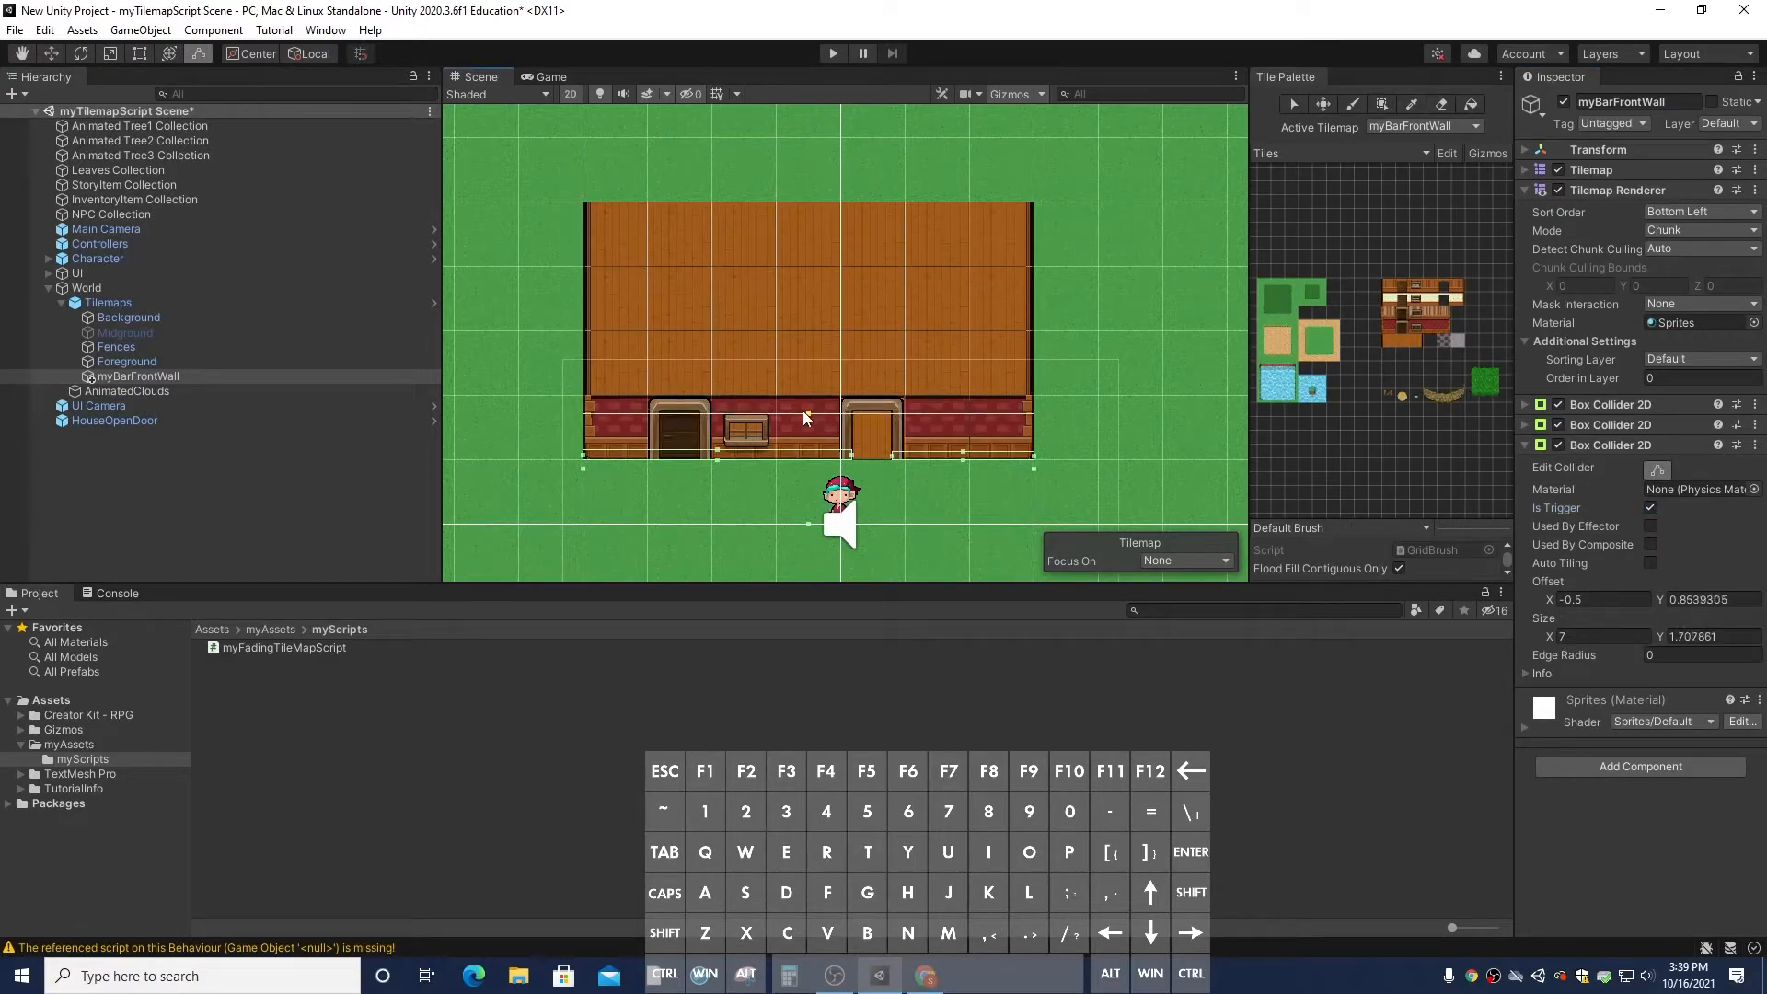
left_click_drag(810, 524, 806, 433)
left_click_drag(1034, 422, 852, 423)
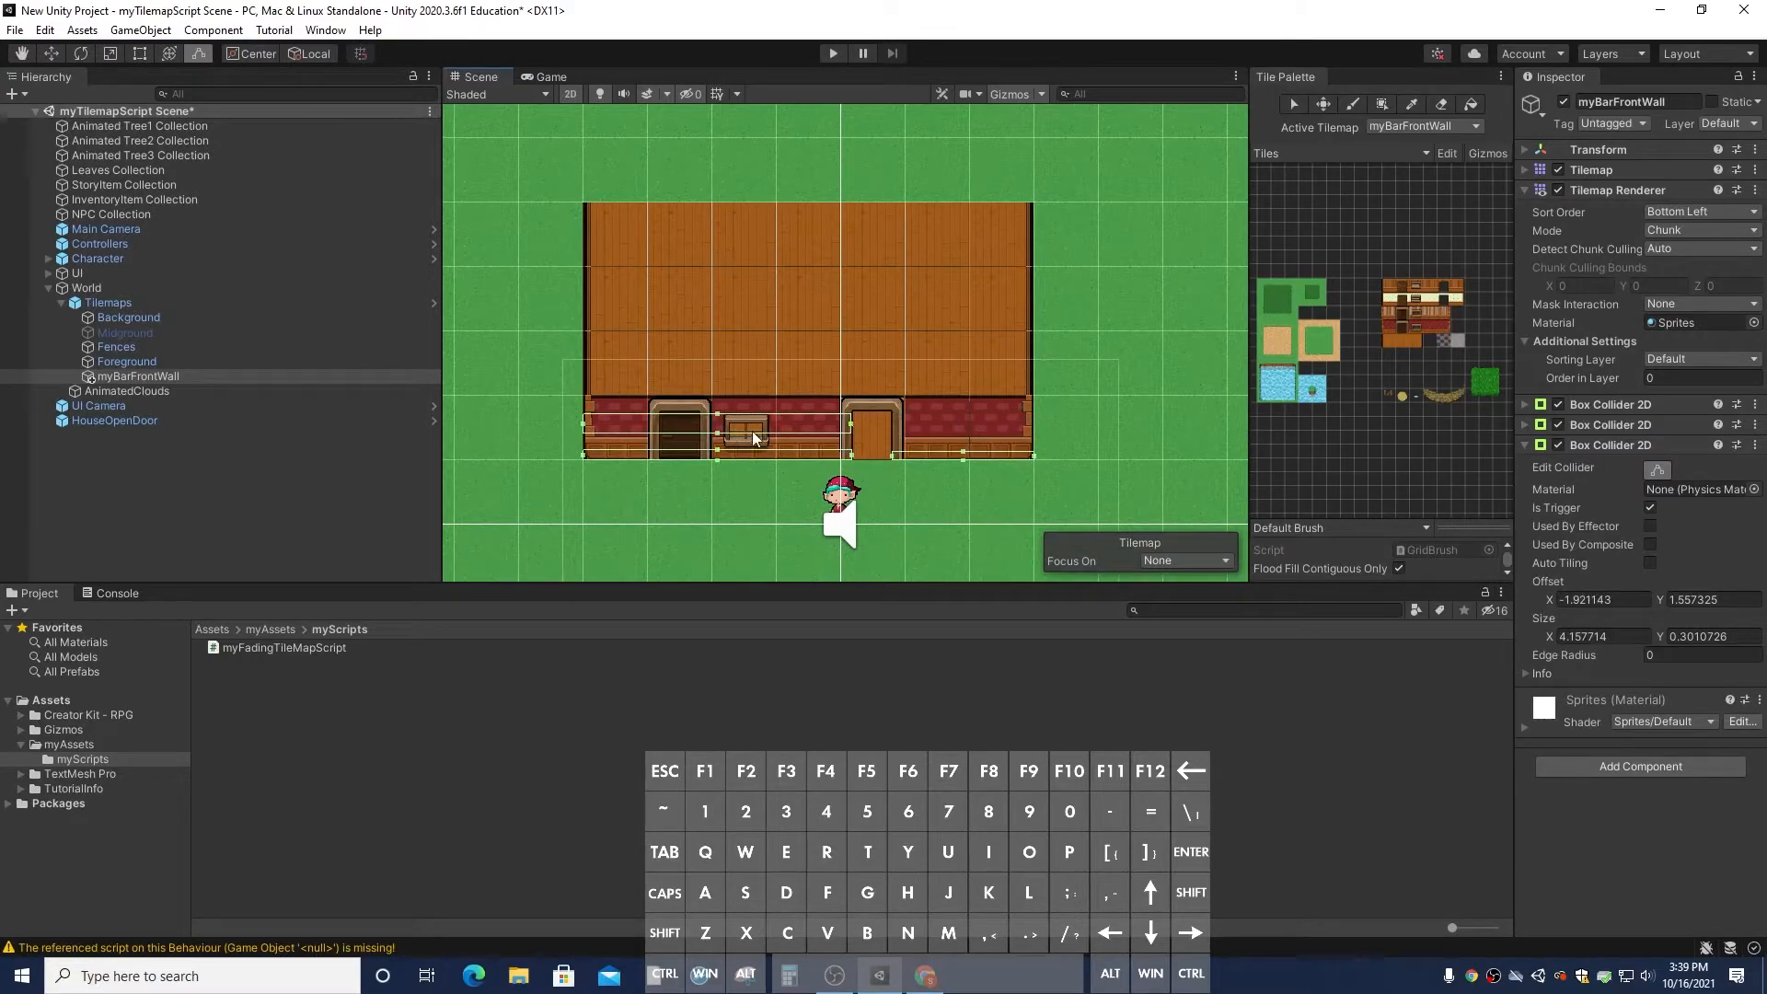
left_click_drag(716, 411, 711, 394)
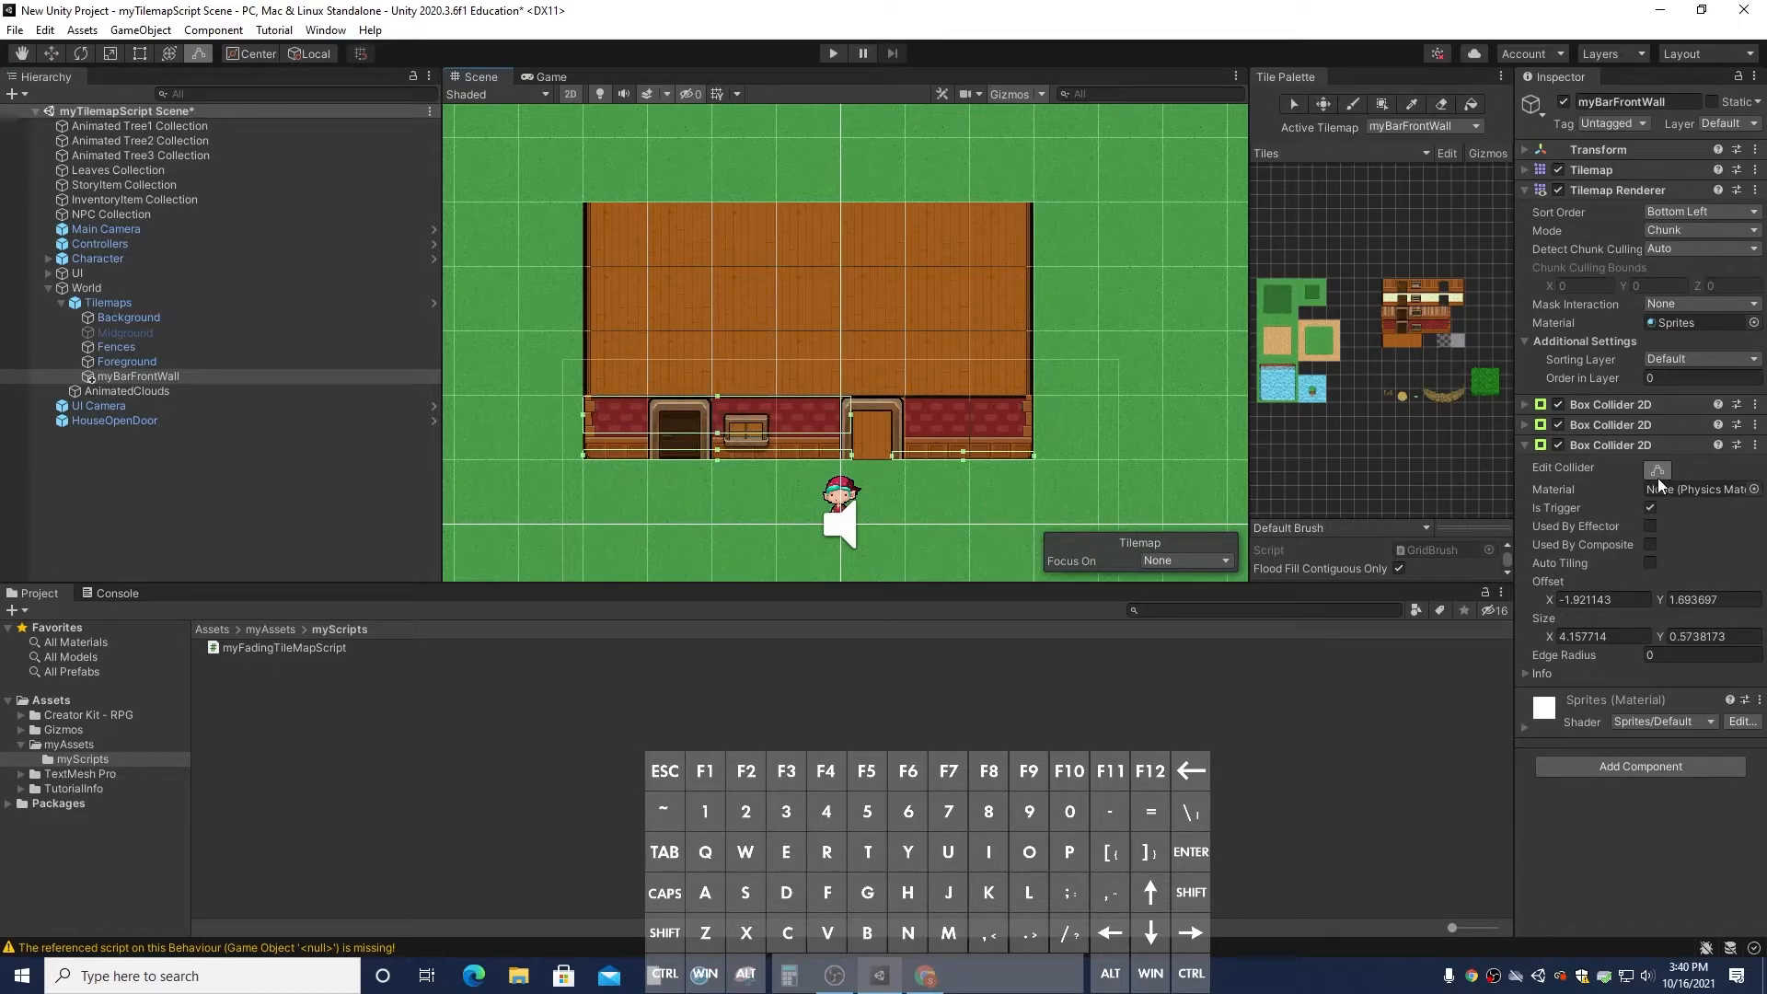
Add a fourth Box Collider 2D to myBarFrontWall
left_click(1624, 770)
left_click(1525, 446)
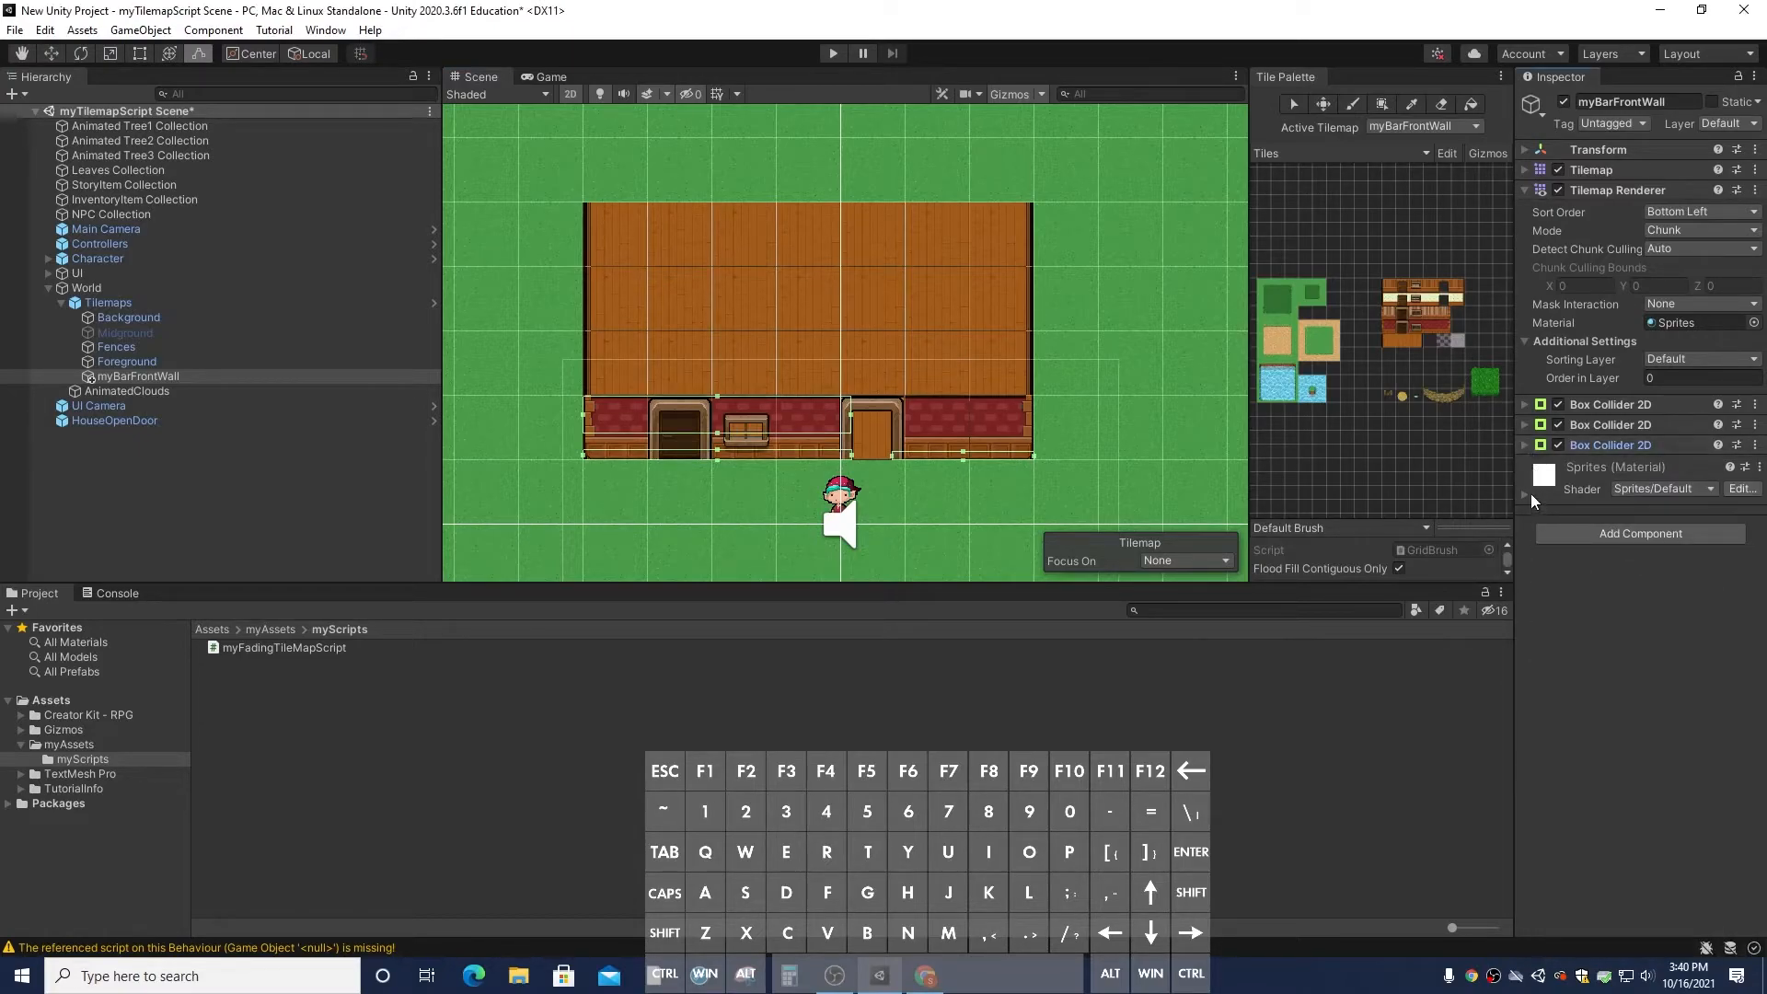
left_click(1605, 535)
left_click(1594, 607)
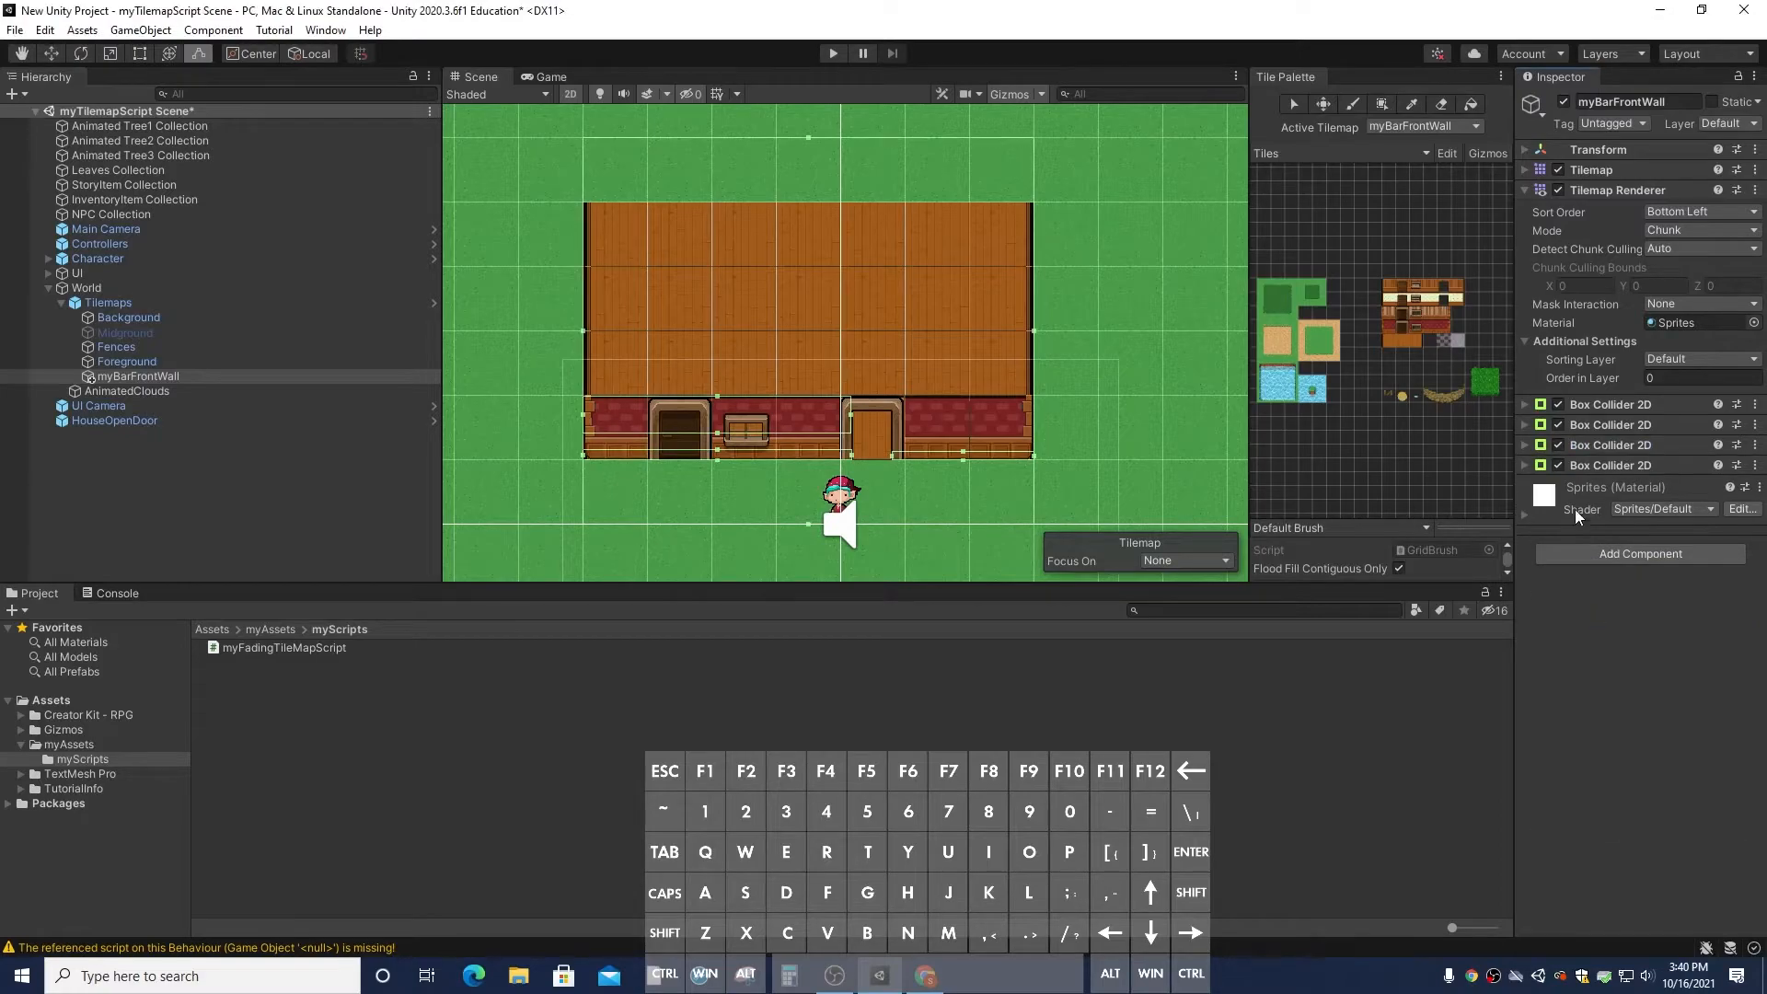
Pull in the fourth collider's left and top edges to the wall right of the open door, about 2.21 wide by 1.94 high
left_click(1523, 465)
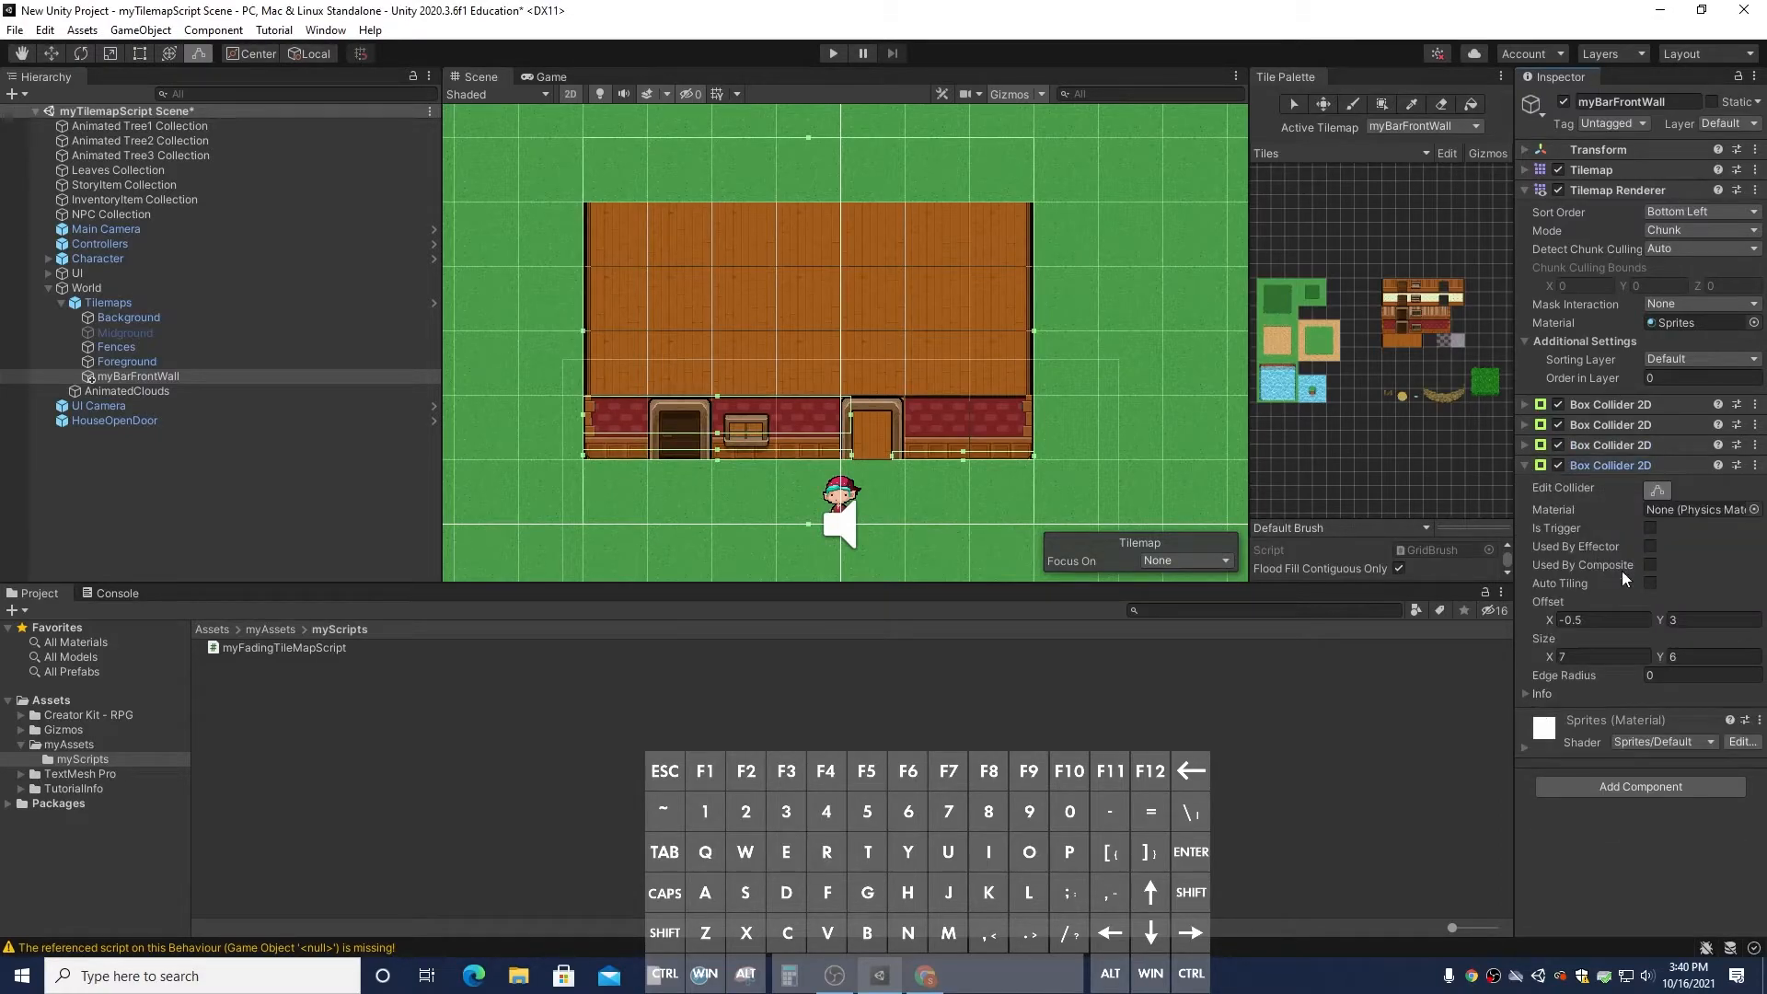
left_click(1652, 492)
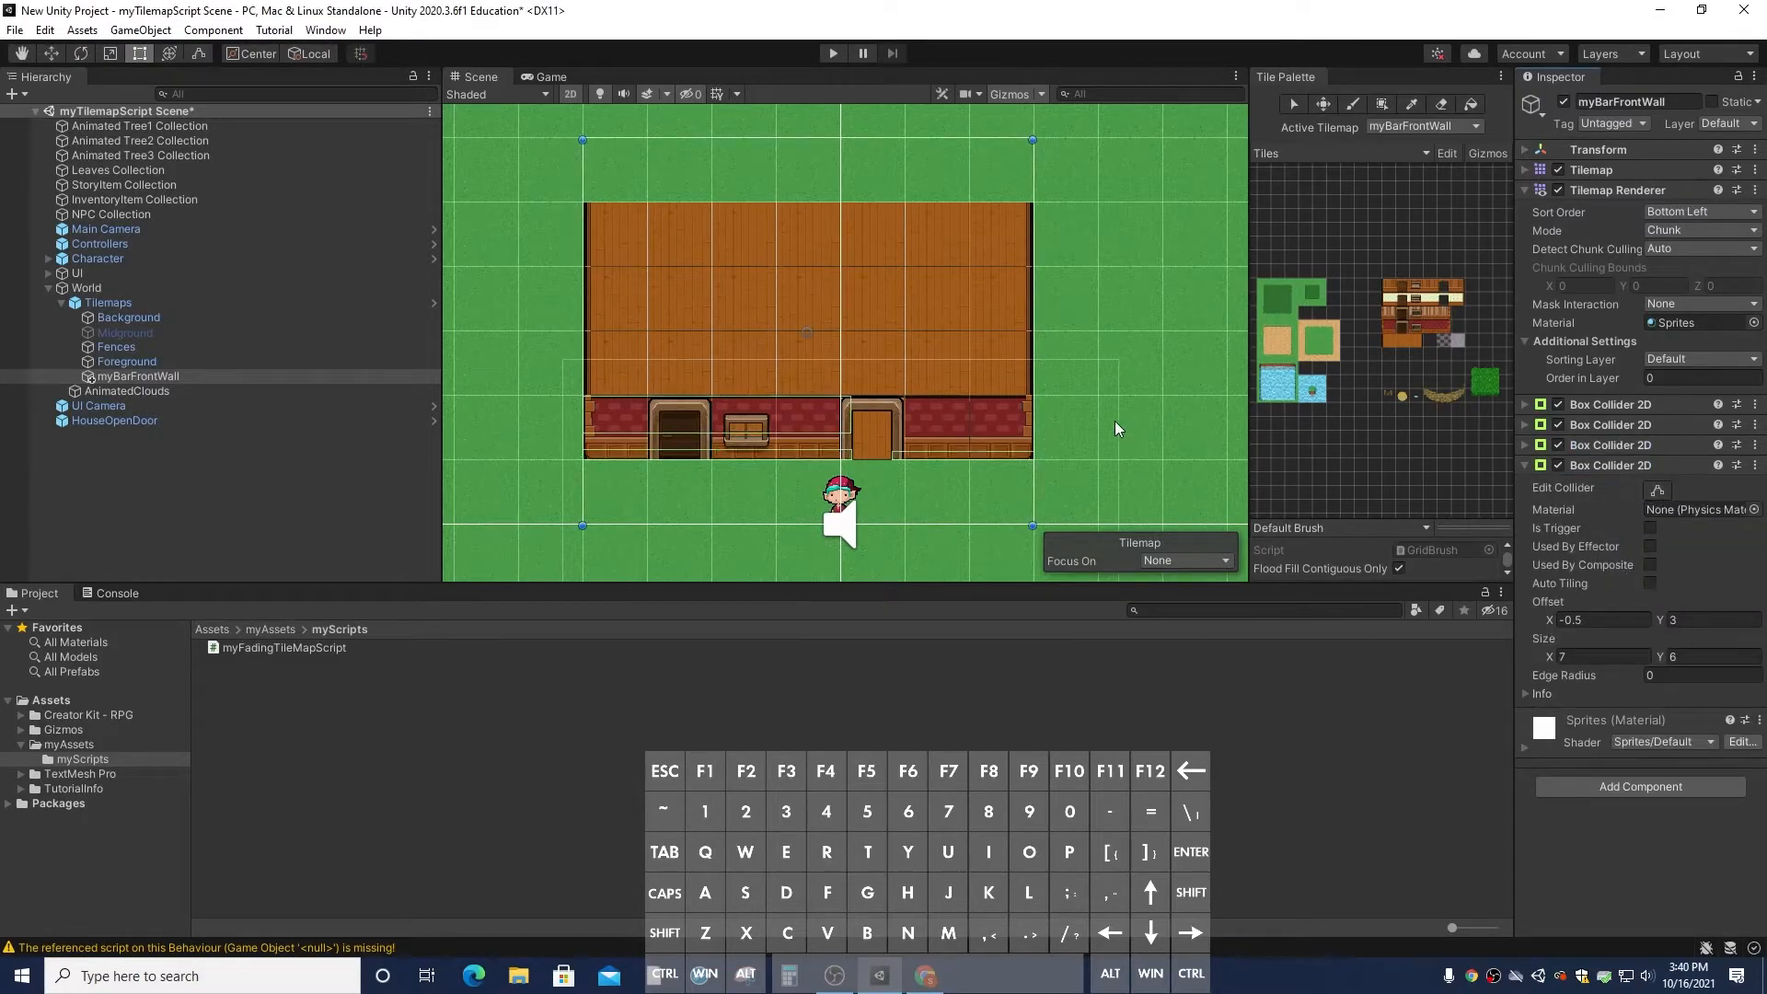
left_click(1657, 491)
left_click_drag(581, 331, 891, 403)
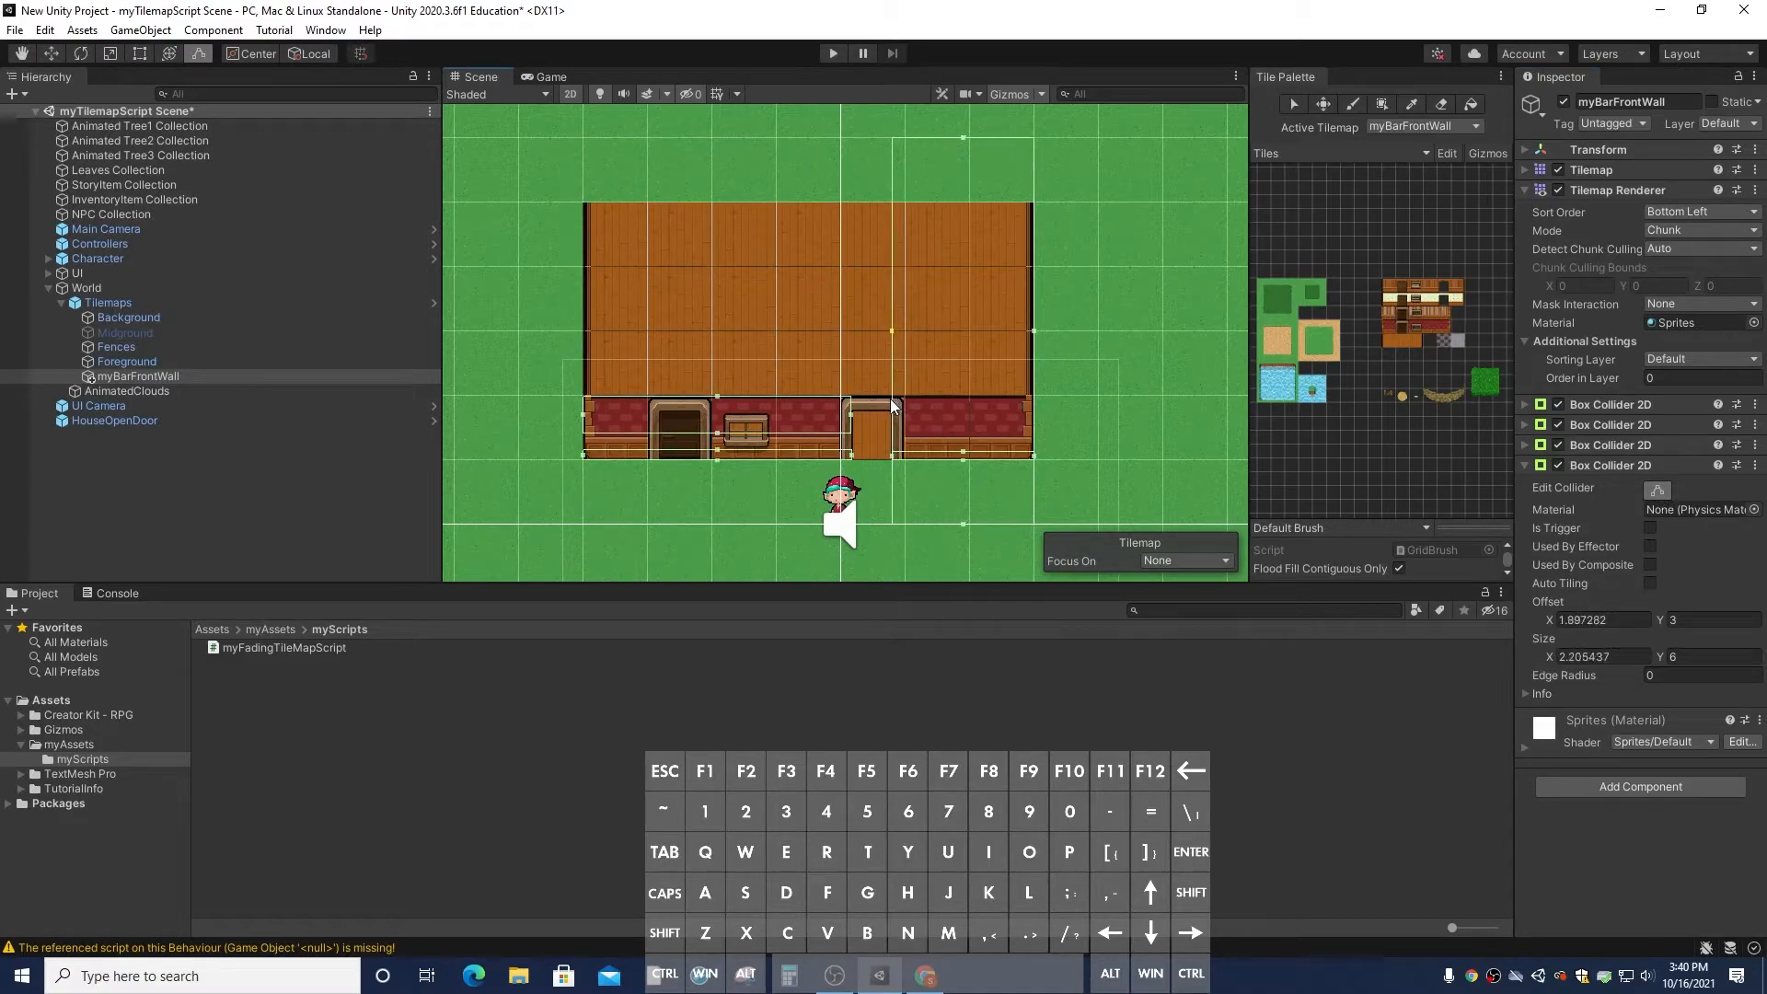
left_click_drag(963, 136, 952, 396)
left_click(953, 396)
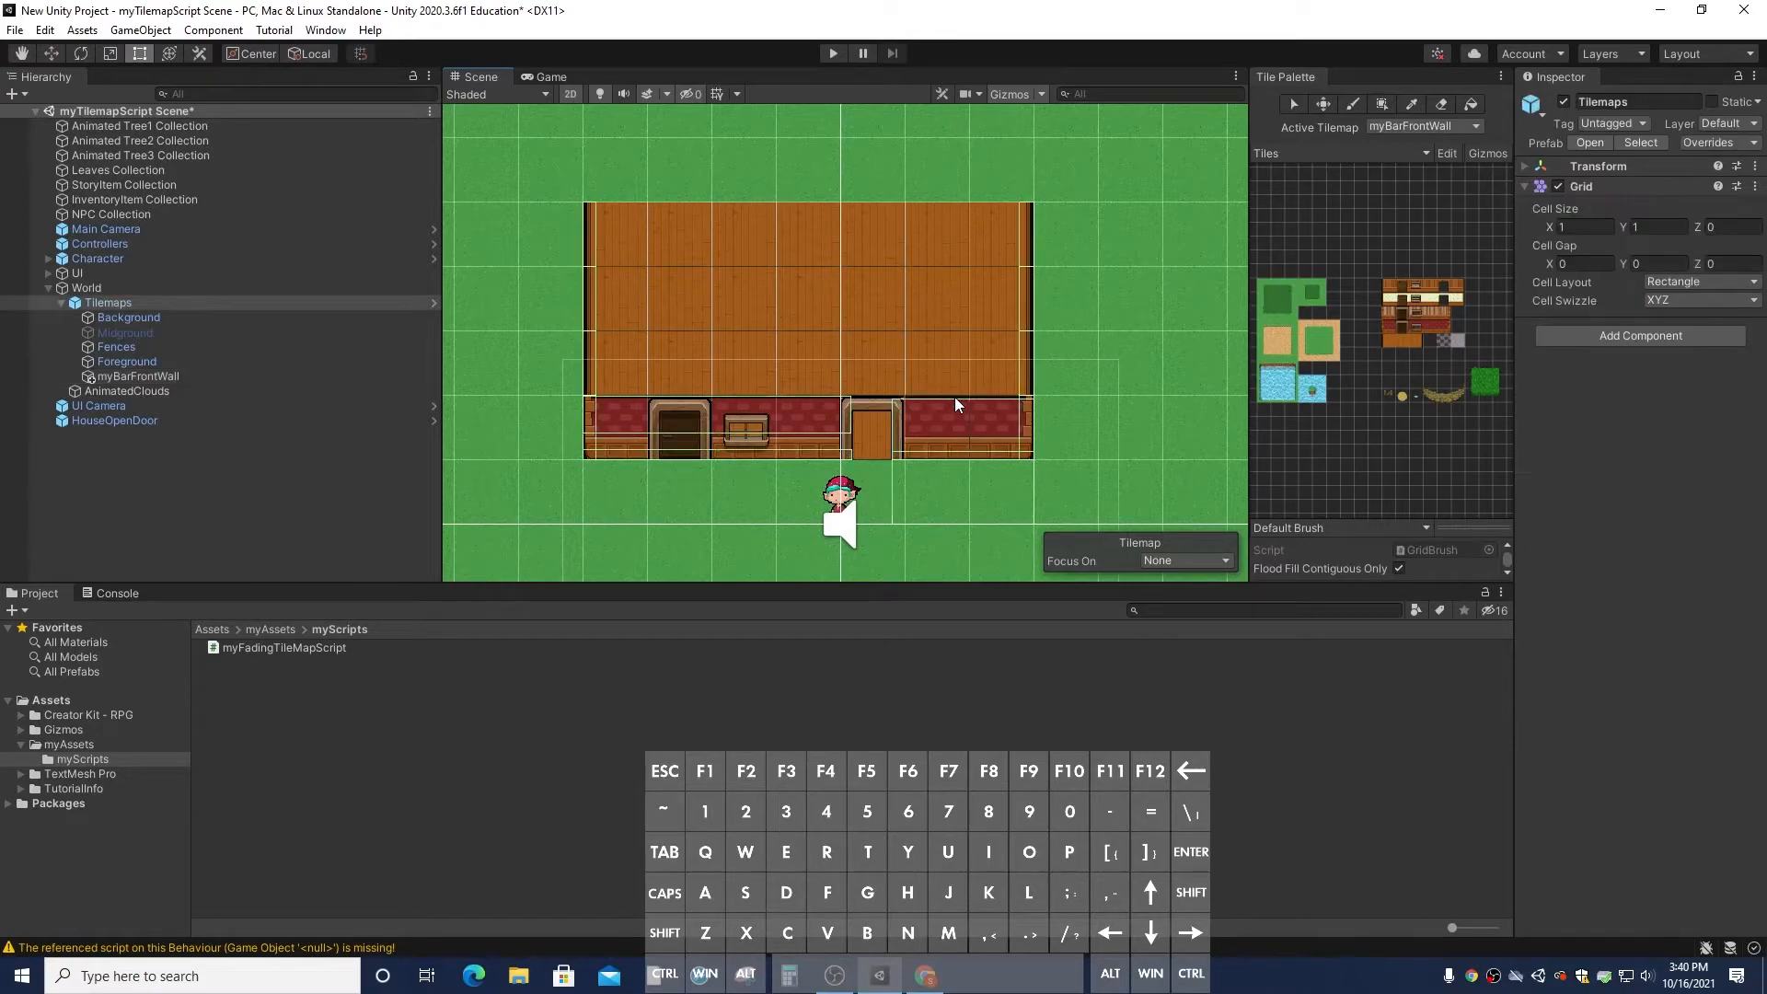
Raise the fourth collider's bottom edge on myBarFrontWall to a height of about 0.55 and enable Is Trigger on it
left_click(145, 375)
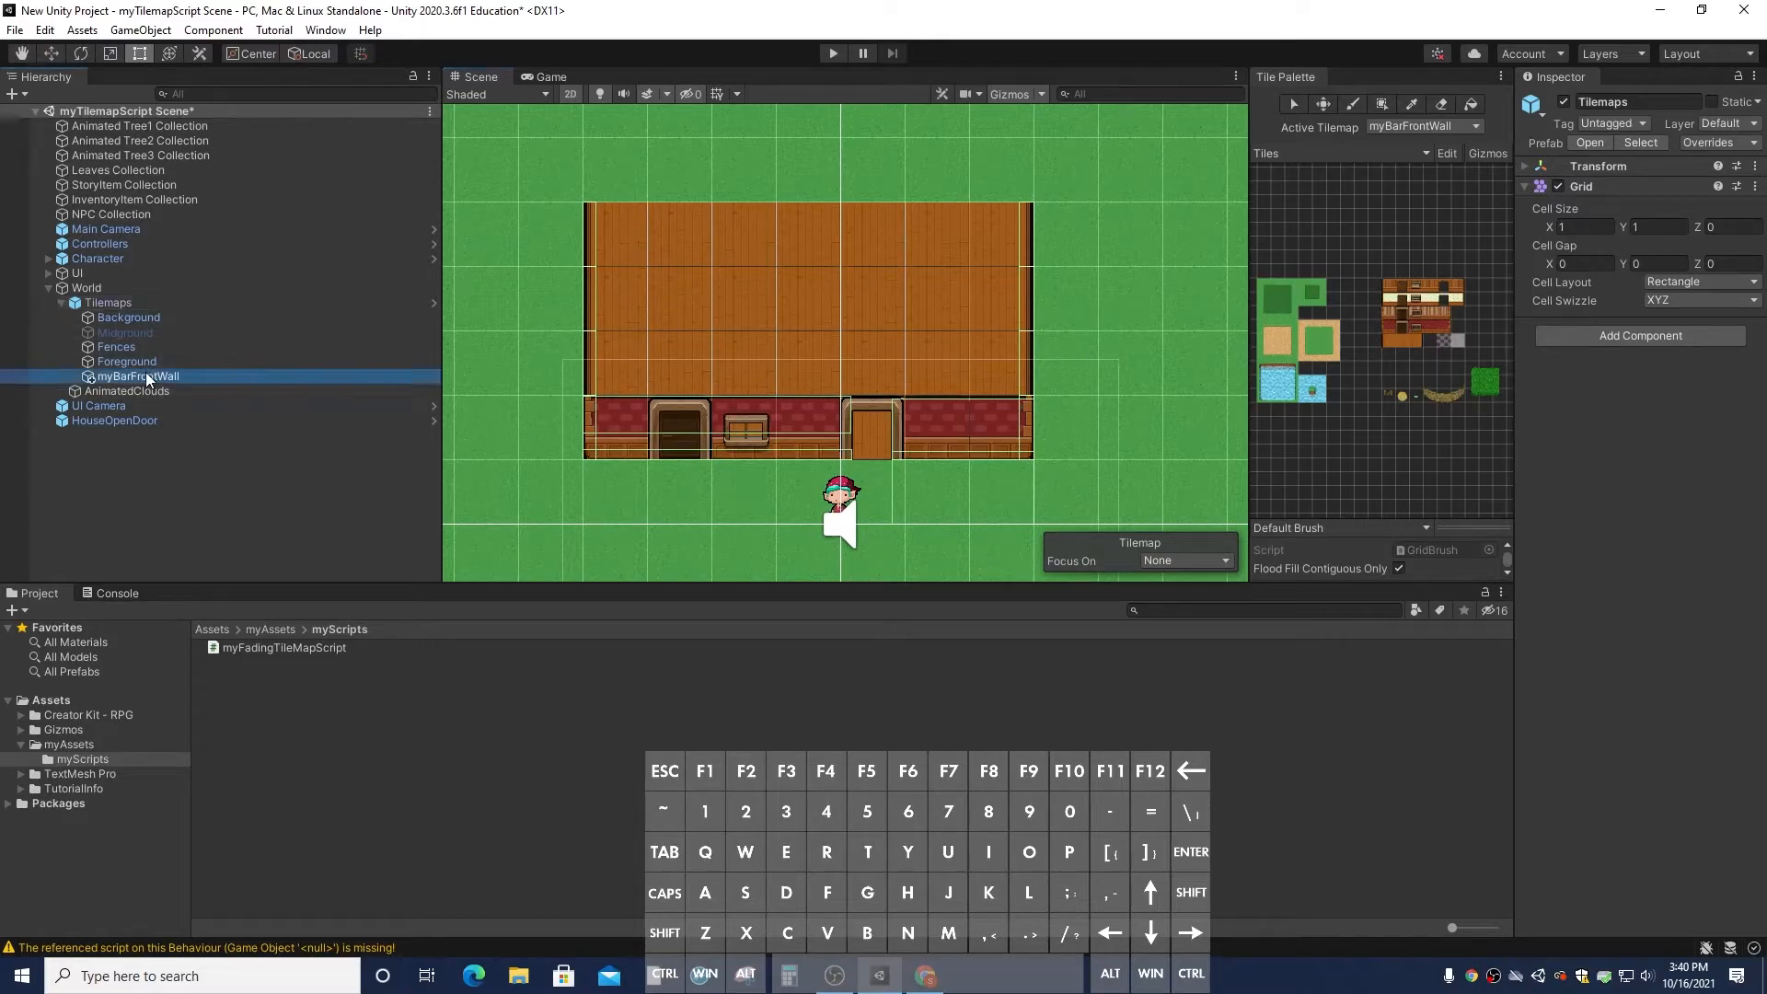
left_click(1524, 404)
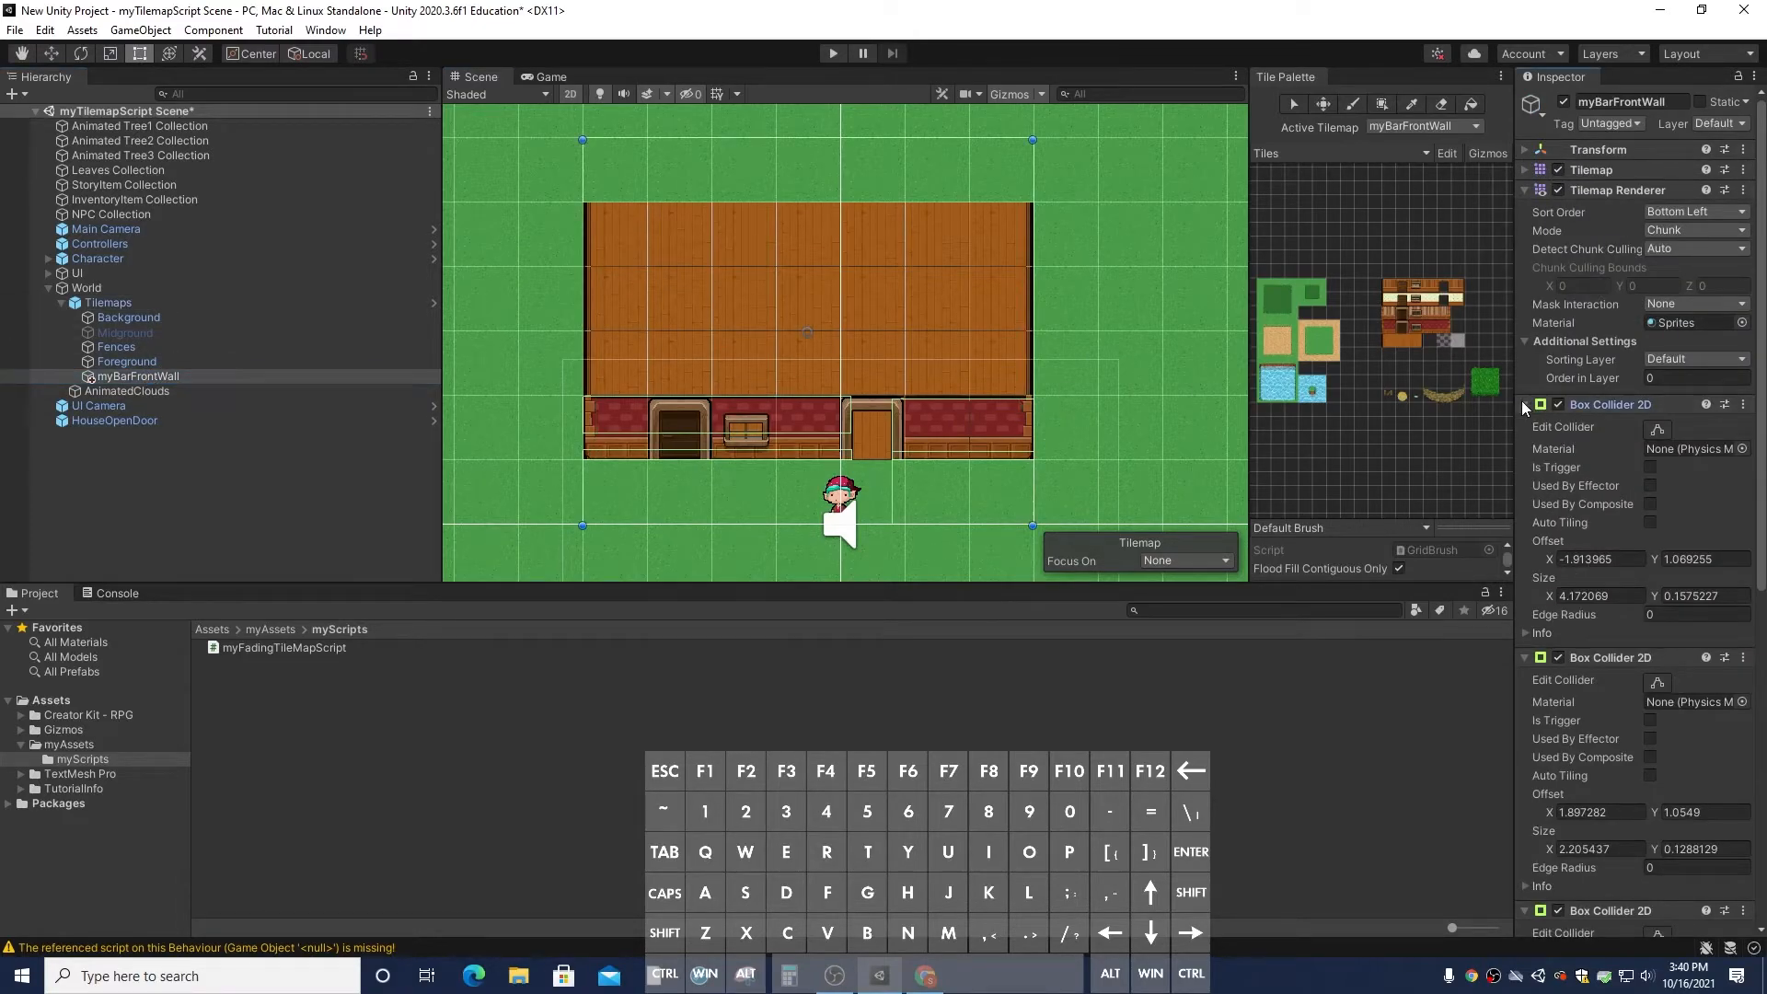
left_click(1527, 339)
left_click(1524, 191)
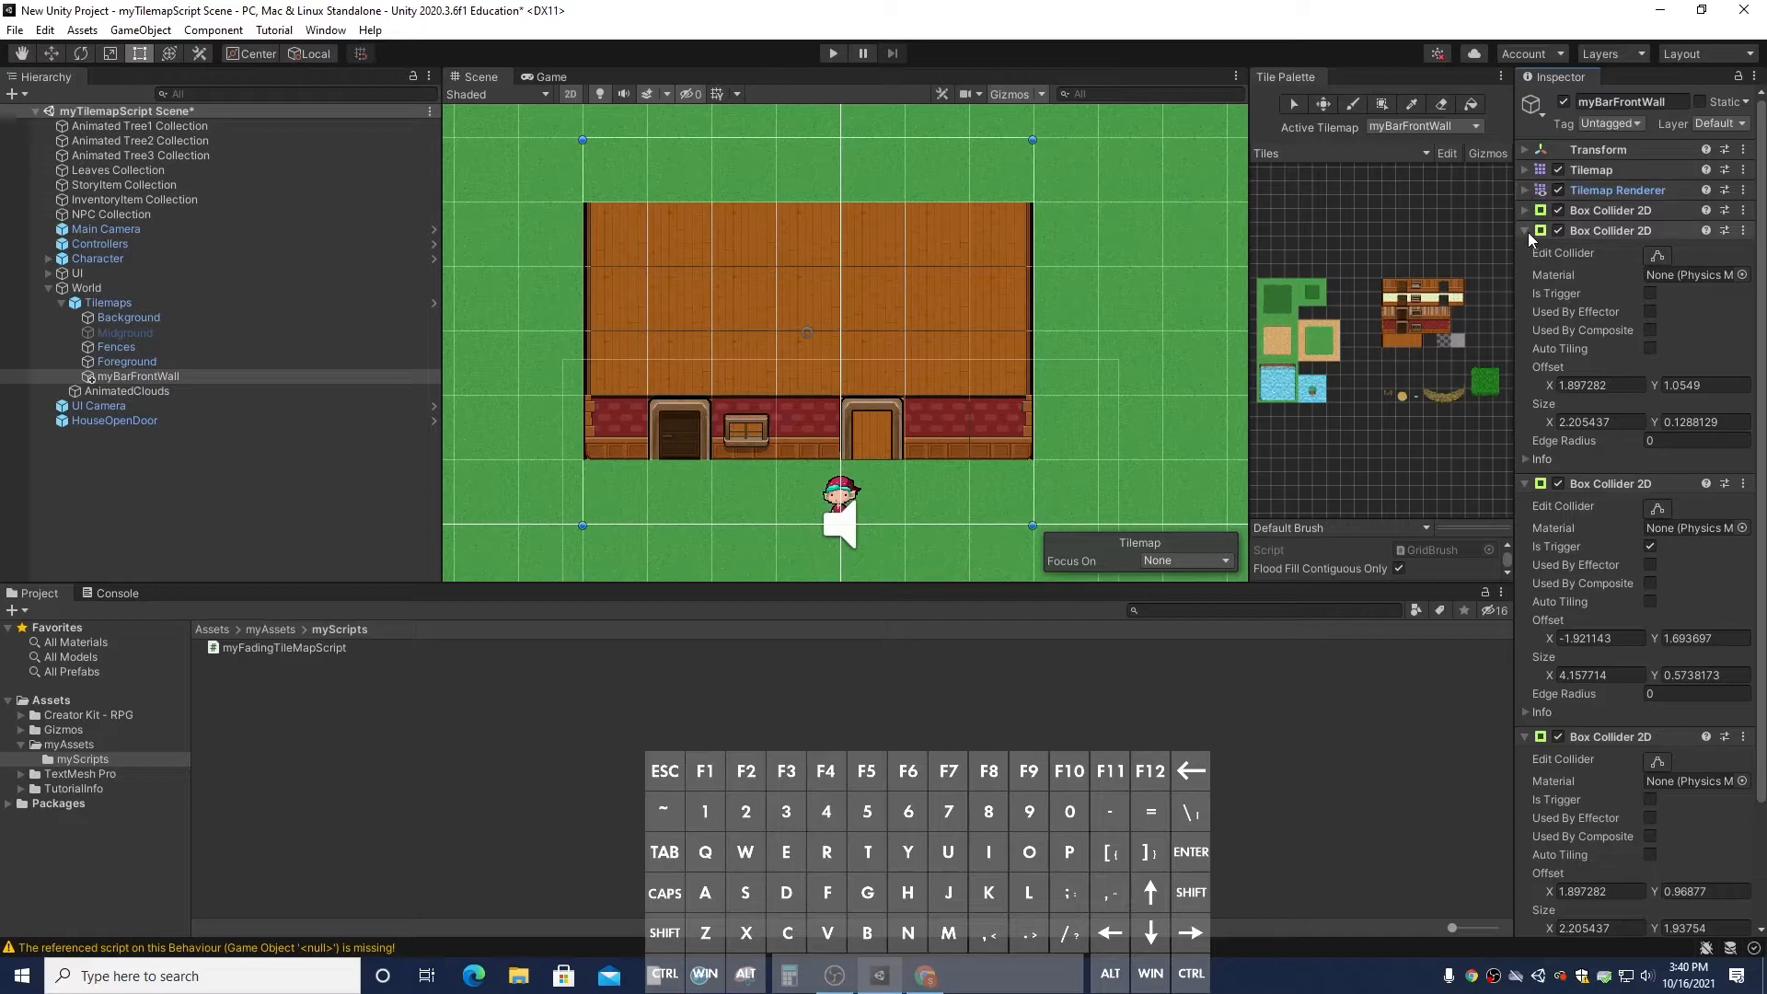
left_click(1528, 231)
left_click(1525, 251)
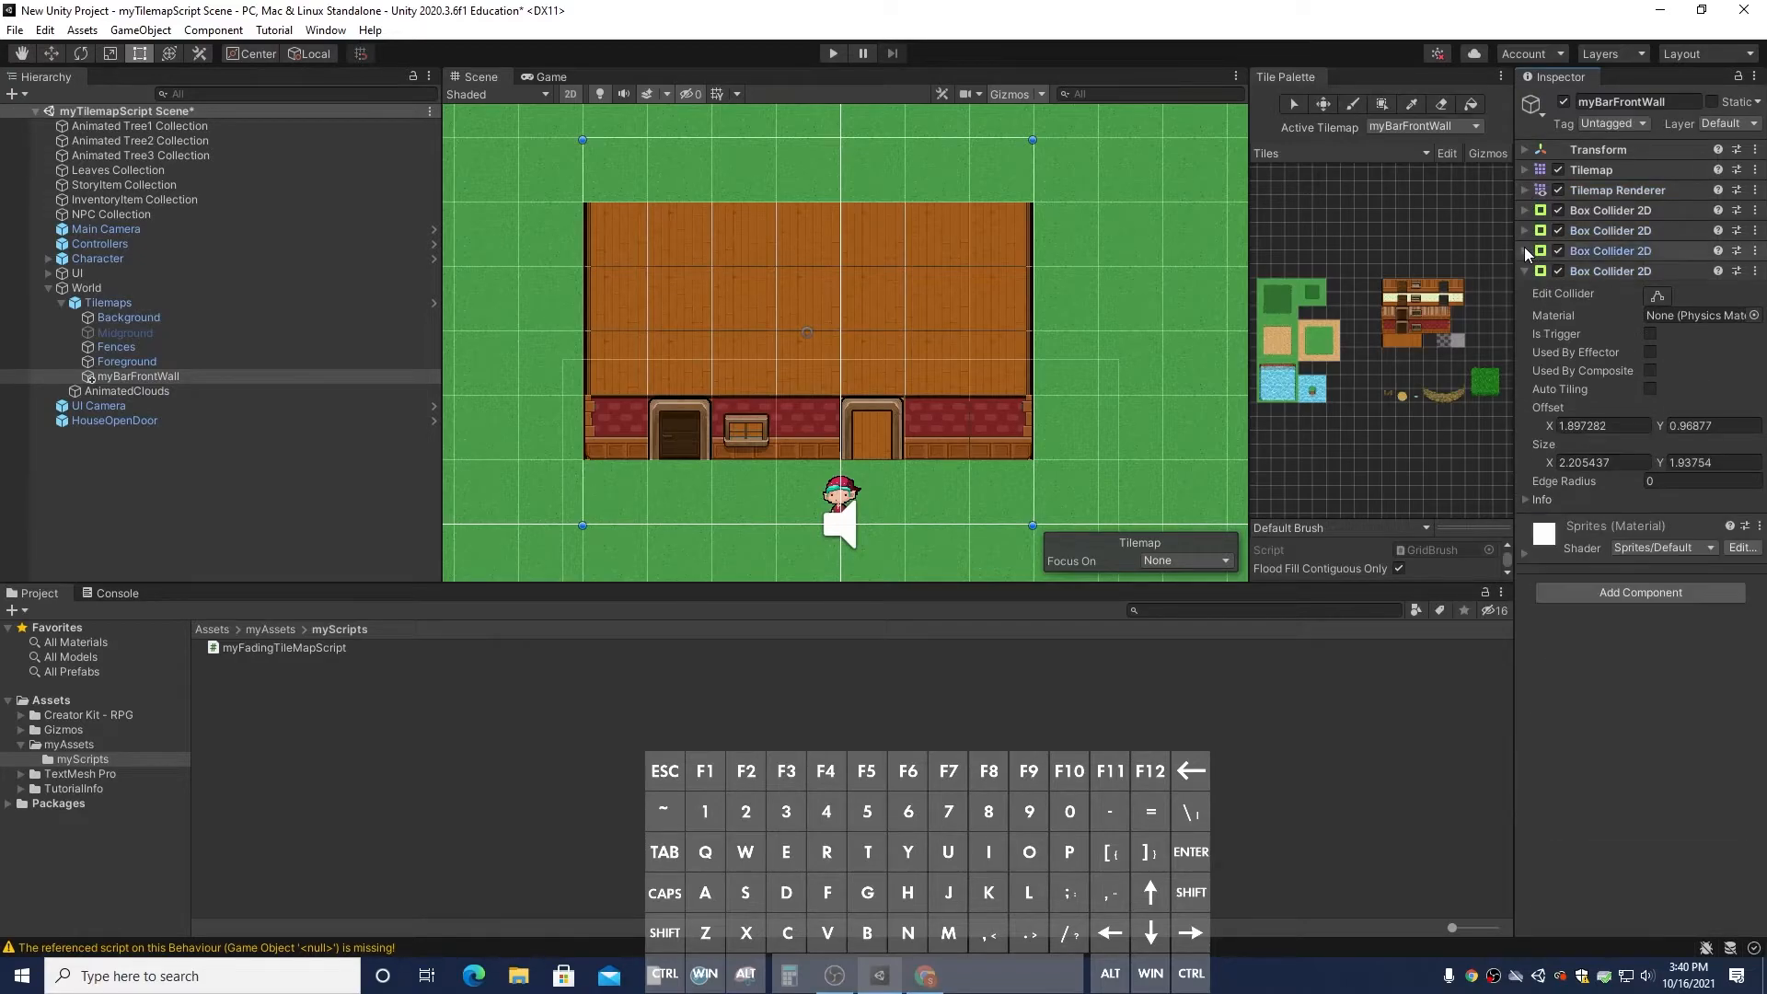
left_click(1662, 296)
left_click_drag(963, 523, 968, 434)
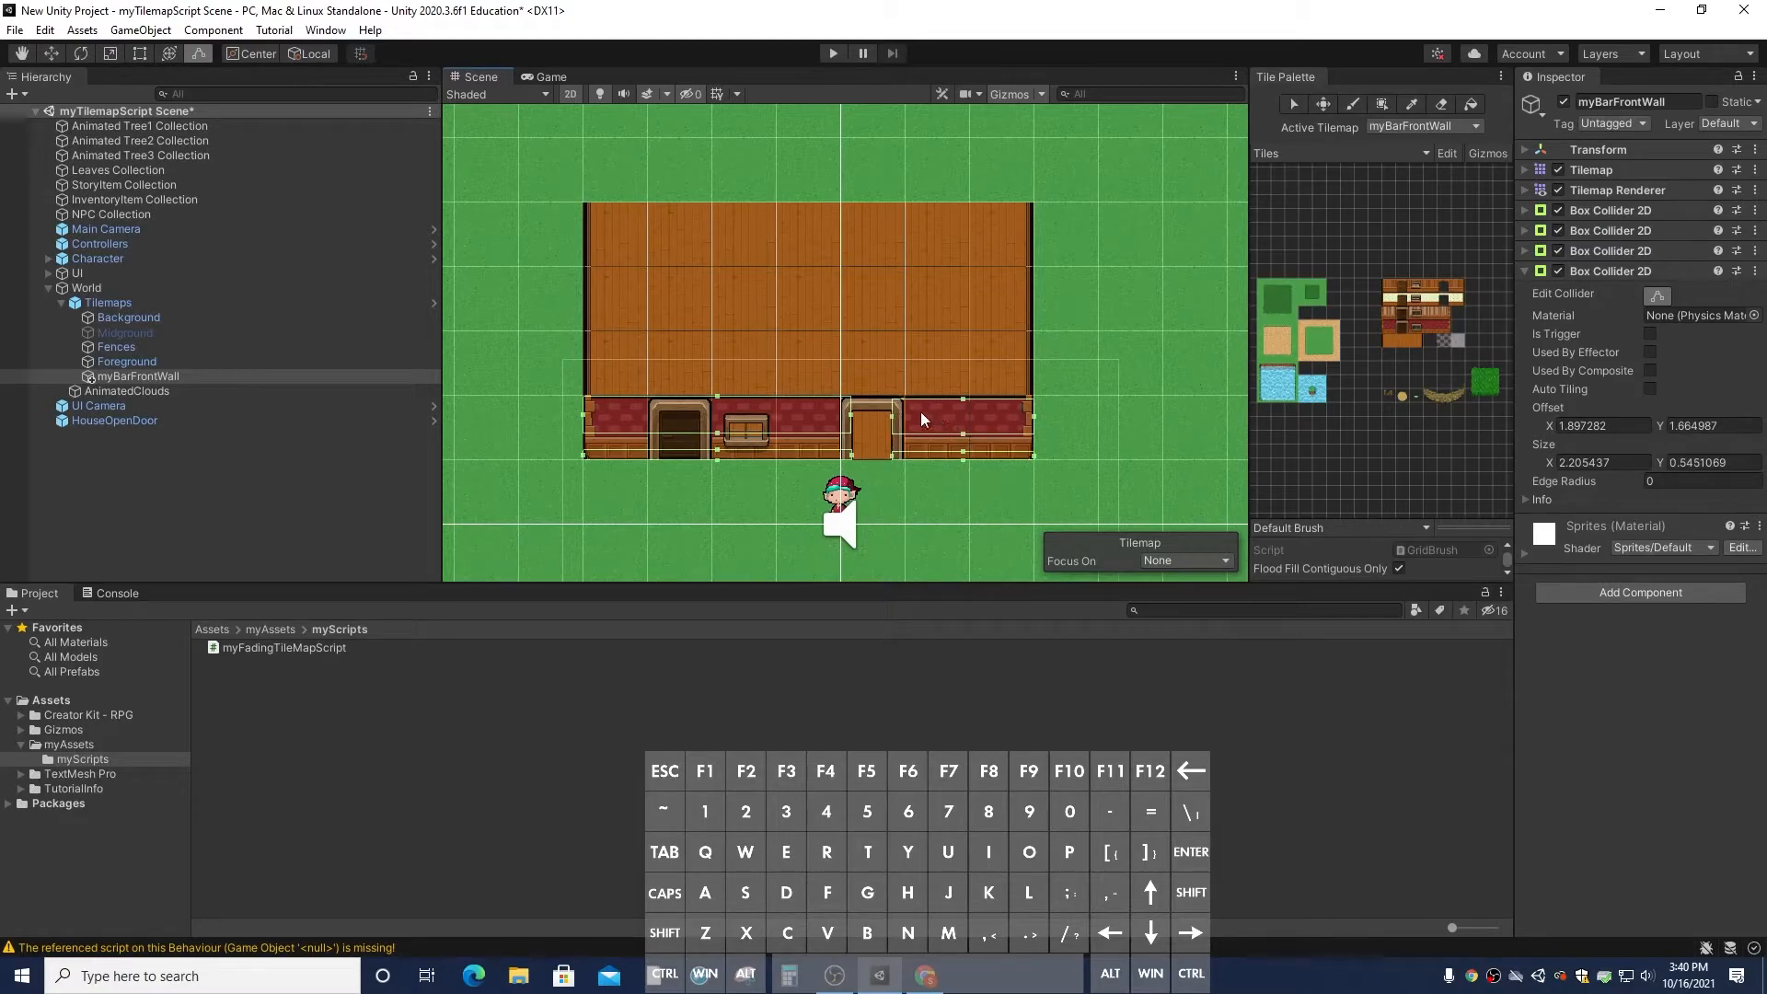
left_click(1647, 333)
Play-test the scene by walking the character around the front wall and the open door, and stop the game
left_click(832, 53)
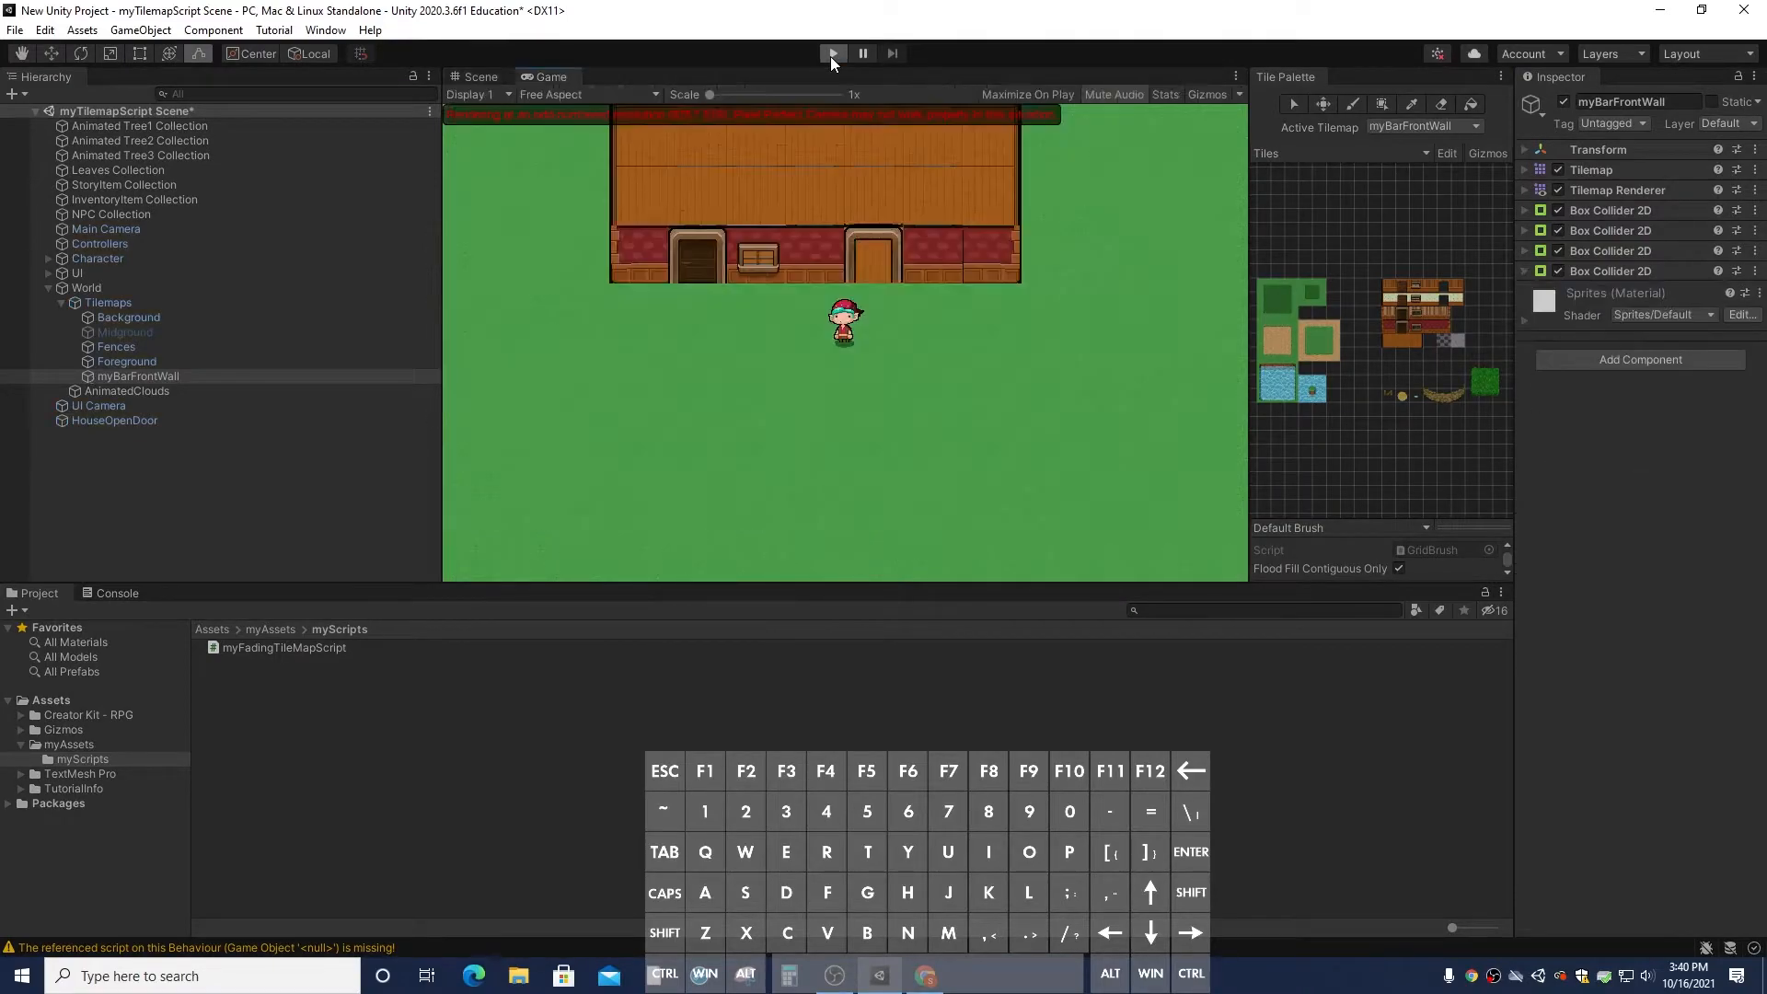
key("Left")
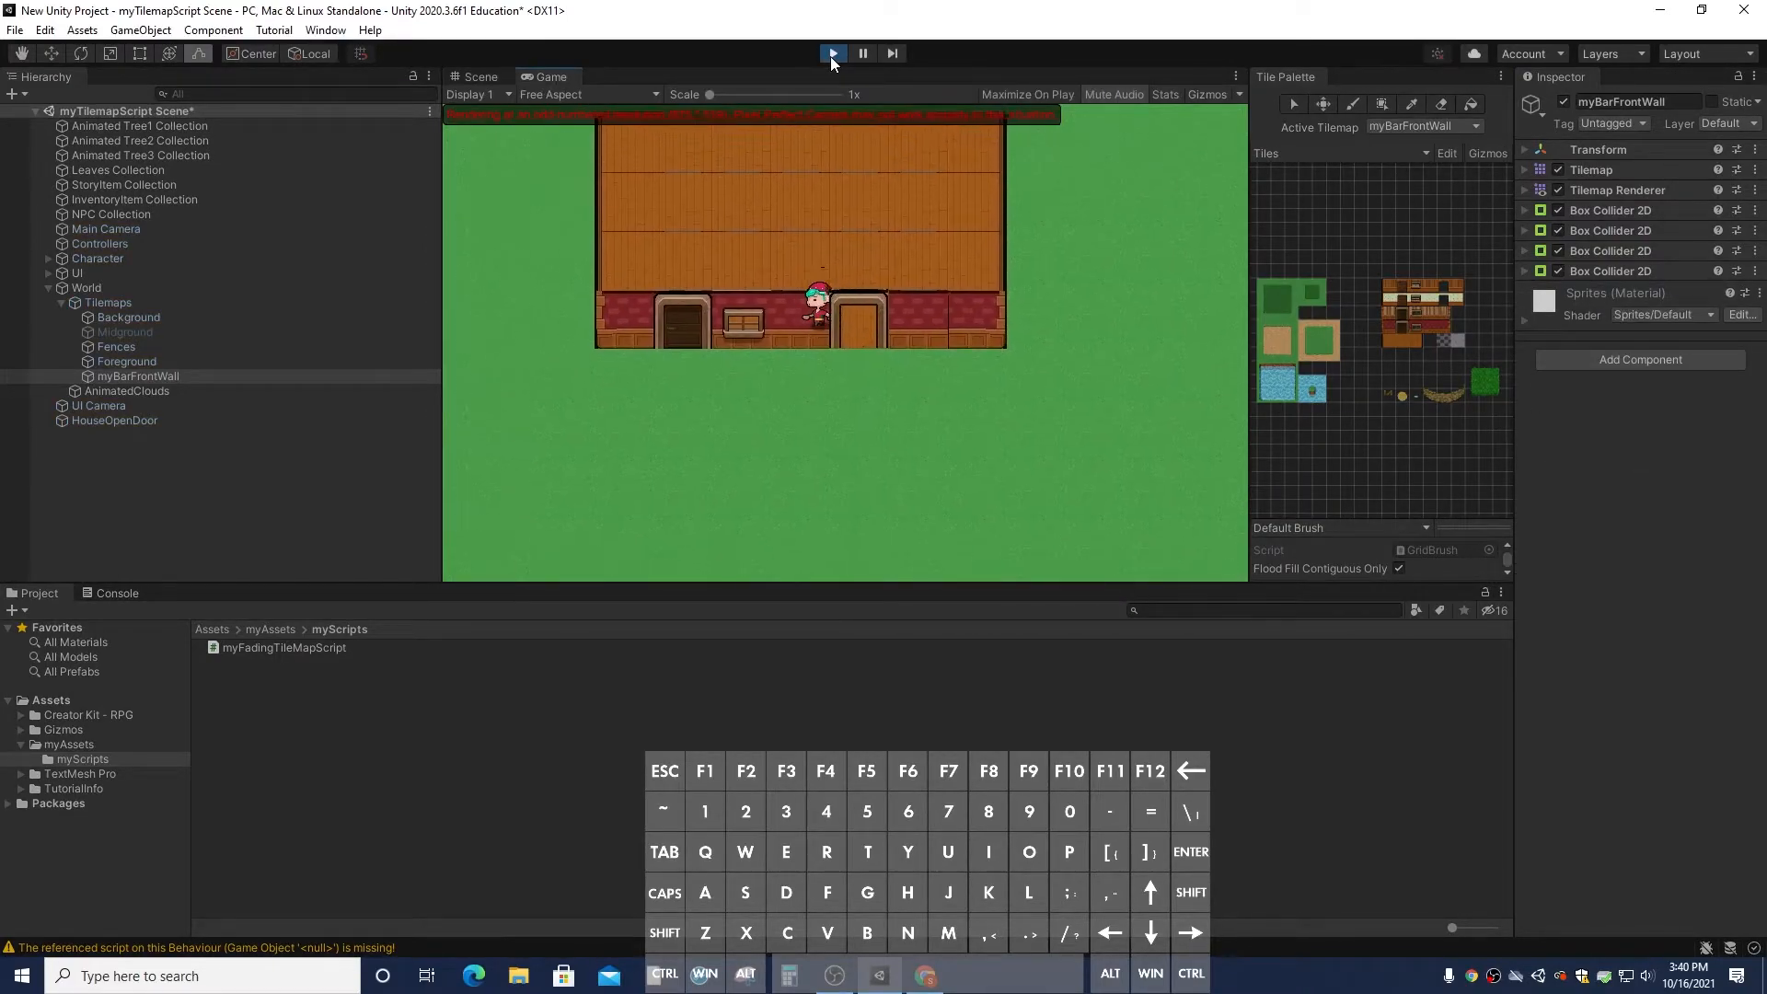
key("Down")
key("Right")
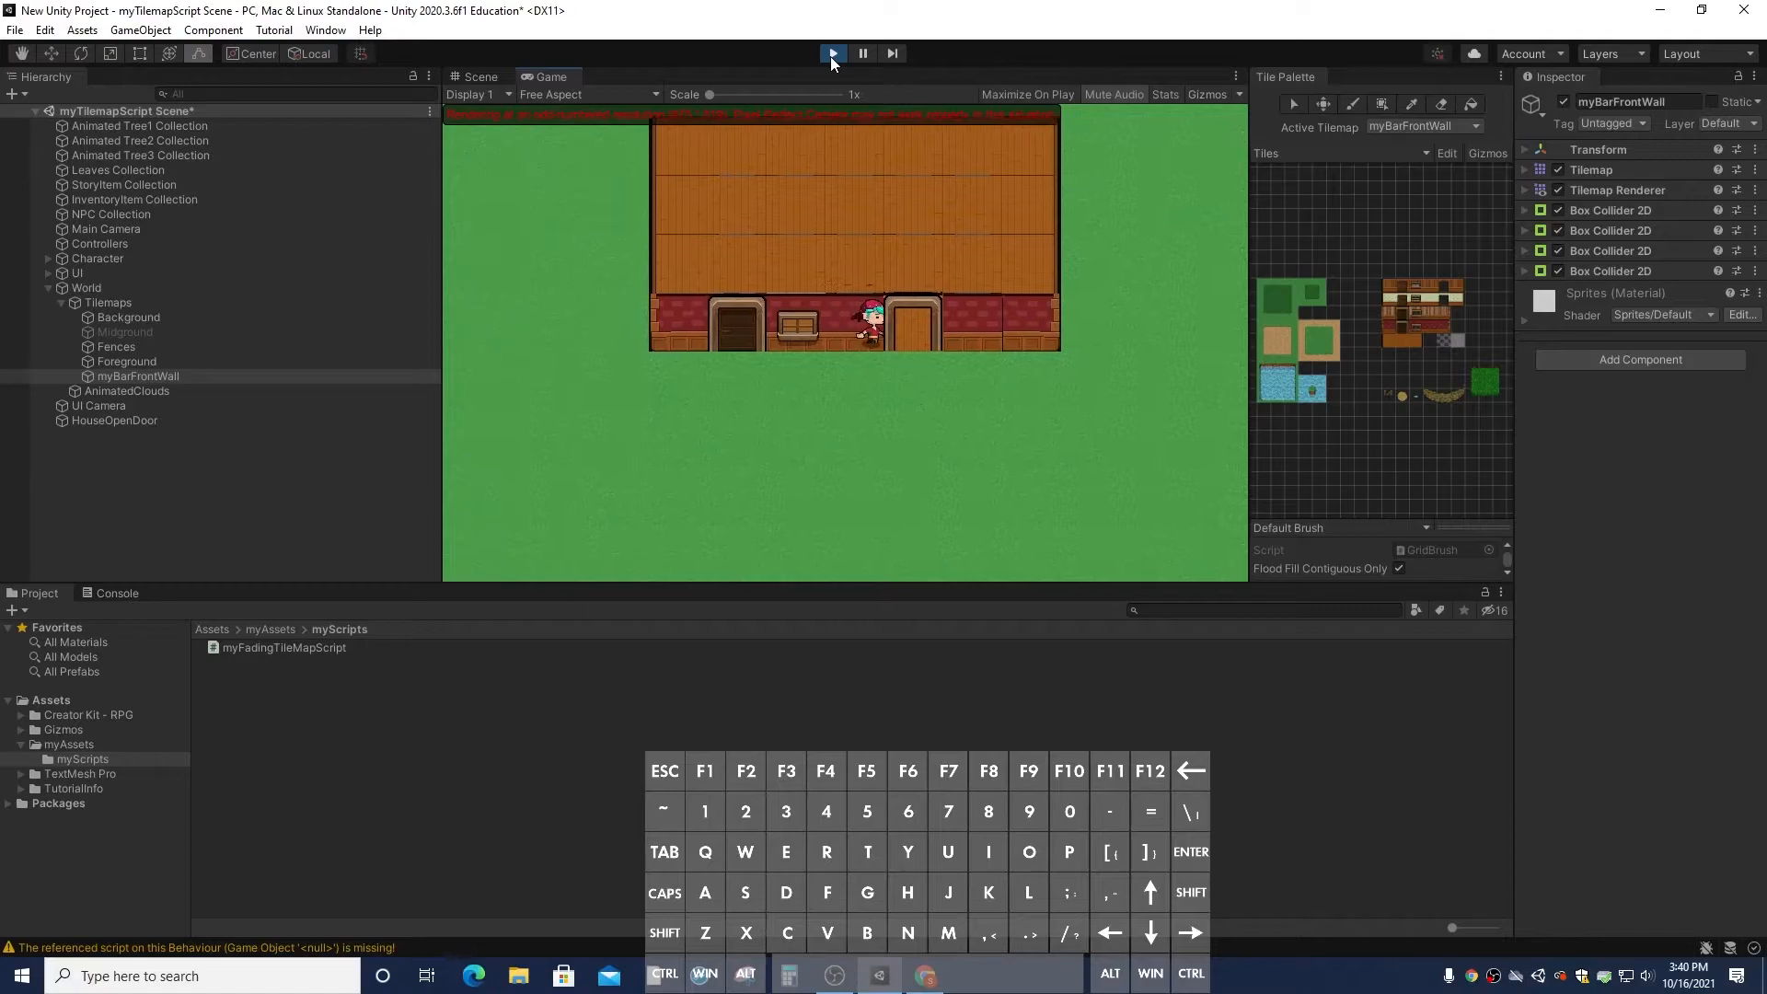
key("Down")
key("Left")
key("Up")
key("Up")
key("Down")
left_click(832, 53)
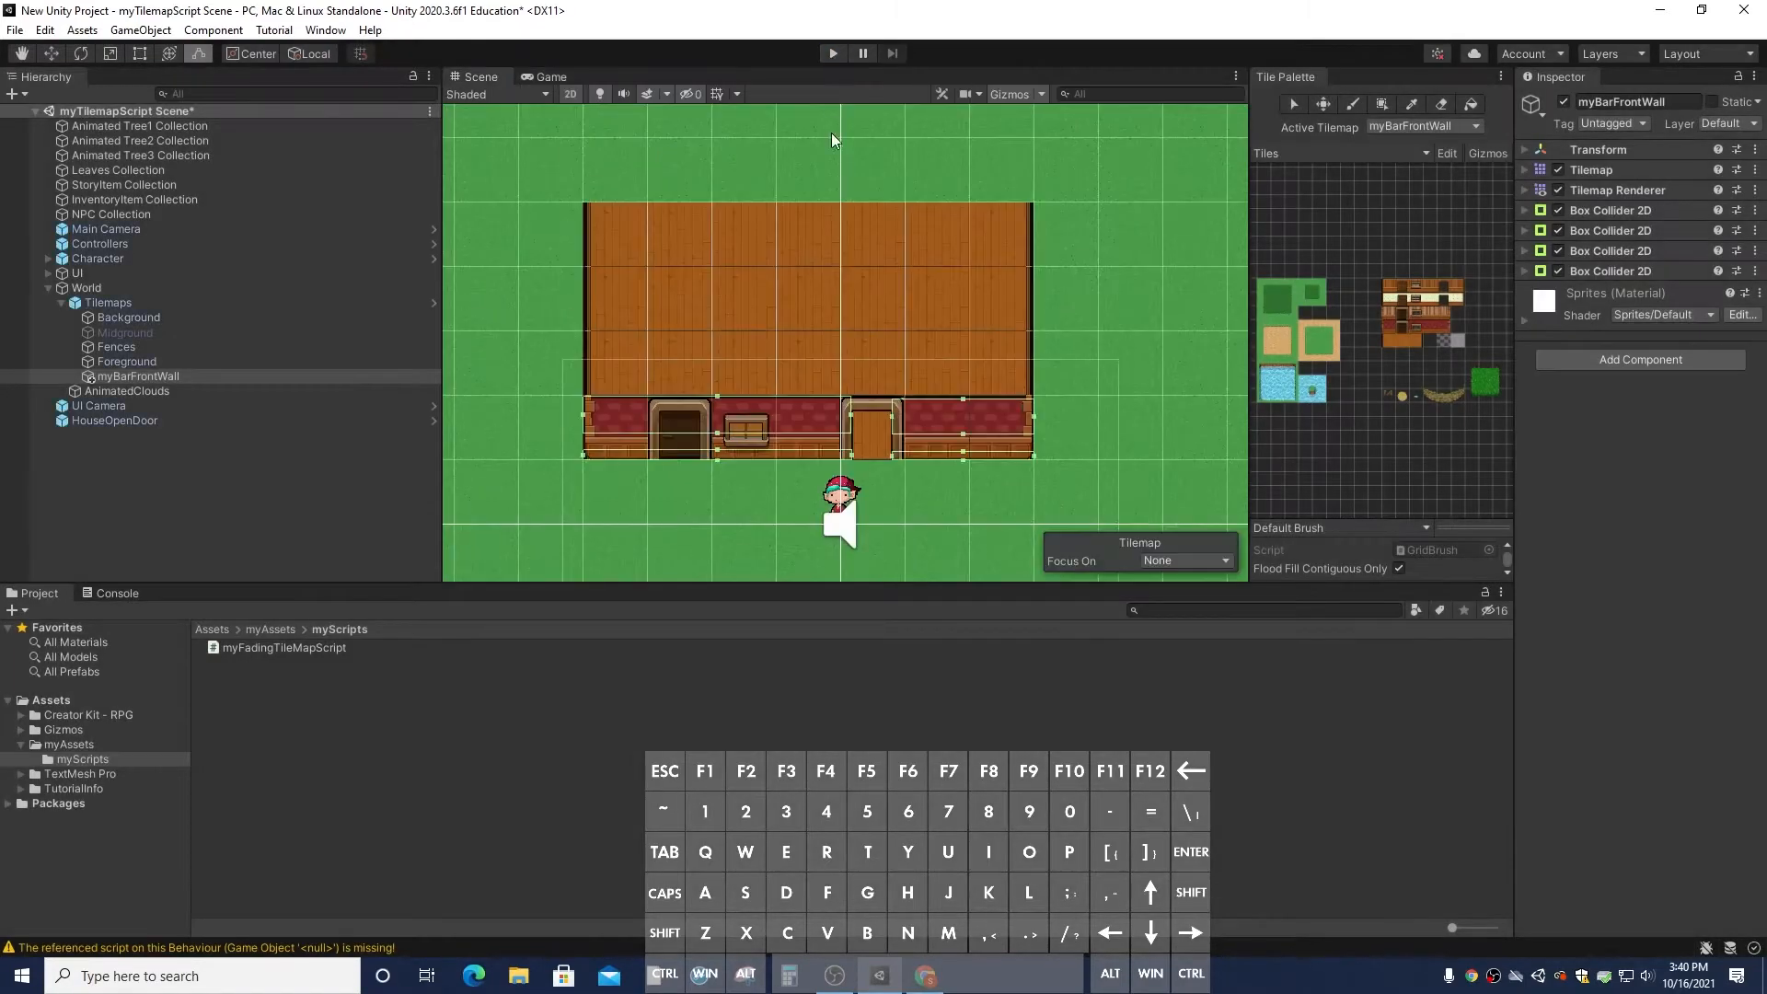
Set the front and back Order in Layer of HouseOpenDoor's Sprite Mask to 0
left_click(140, 420)
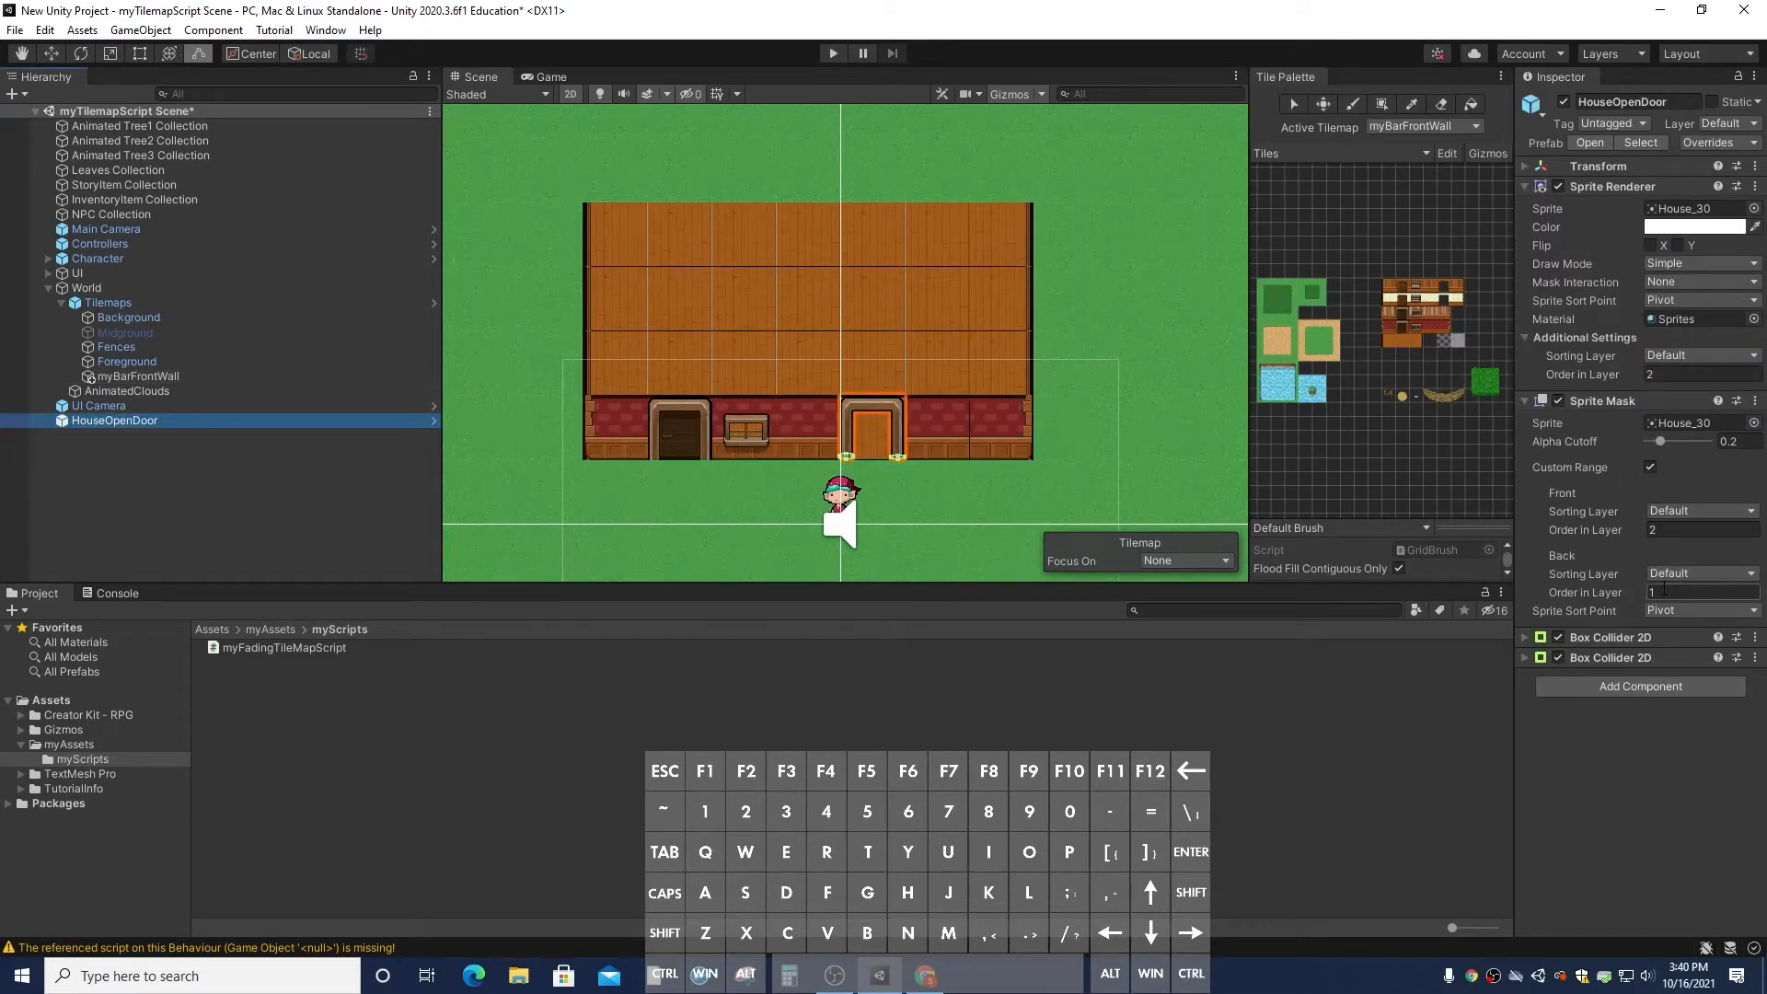
left_click(1656, 529)
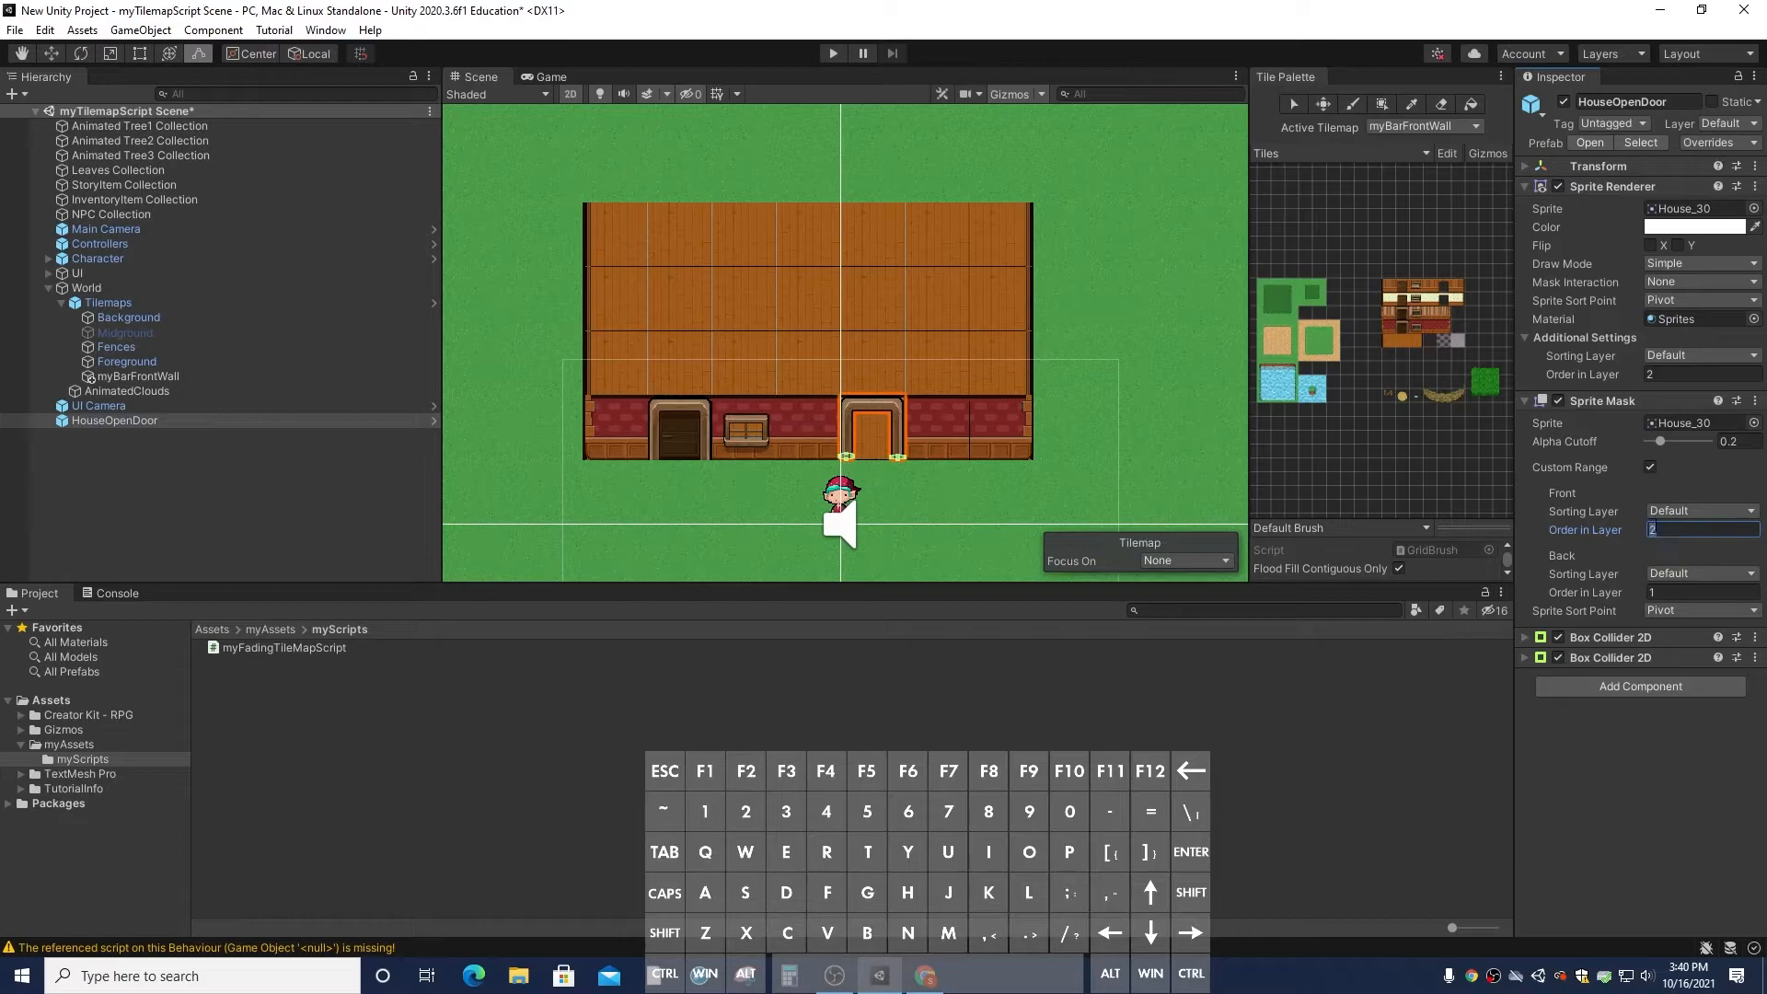
type("0")
Play-test the new mask range by walking the character up to the open door and back, and stop the game
left_click(835, 53)
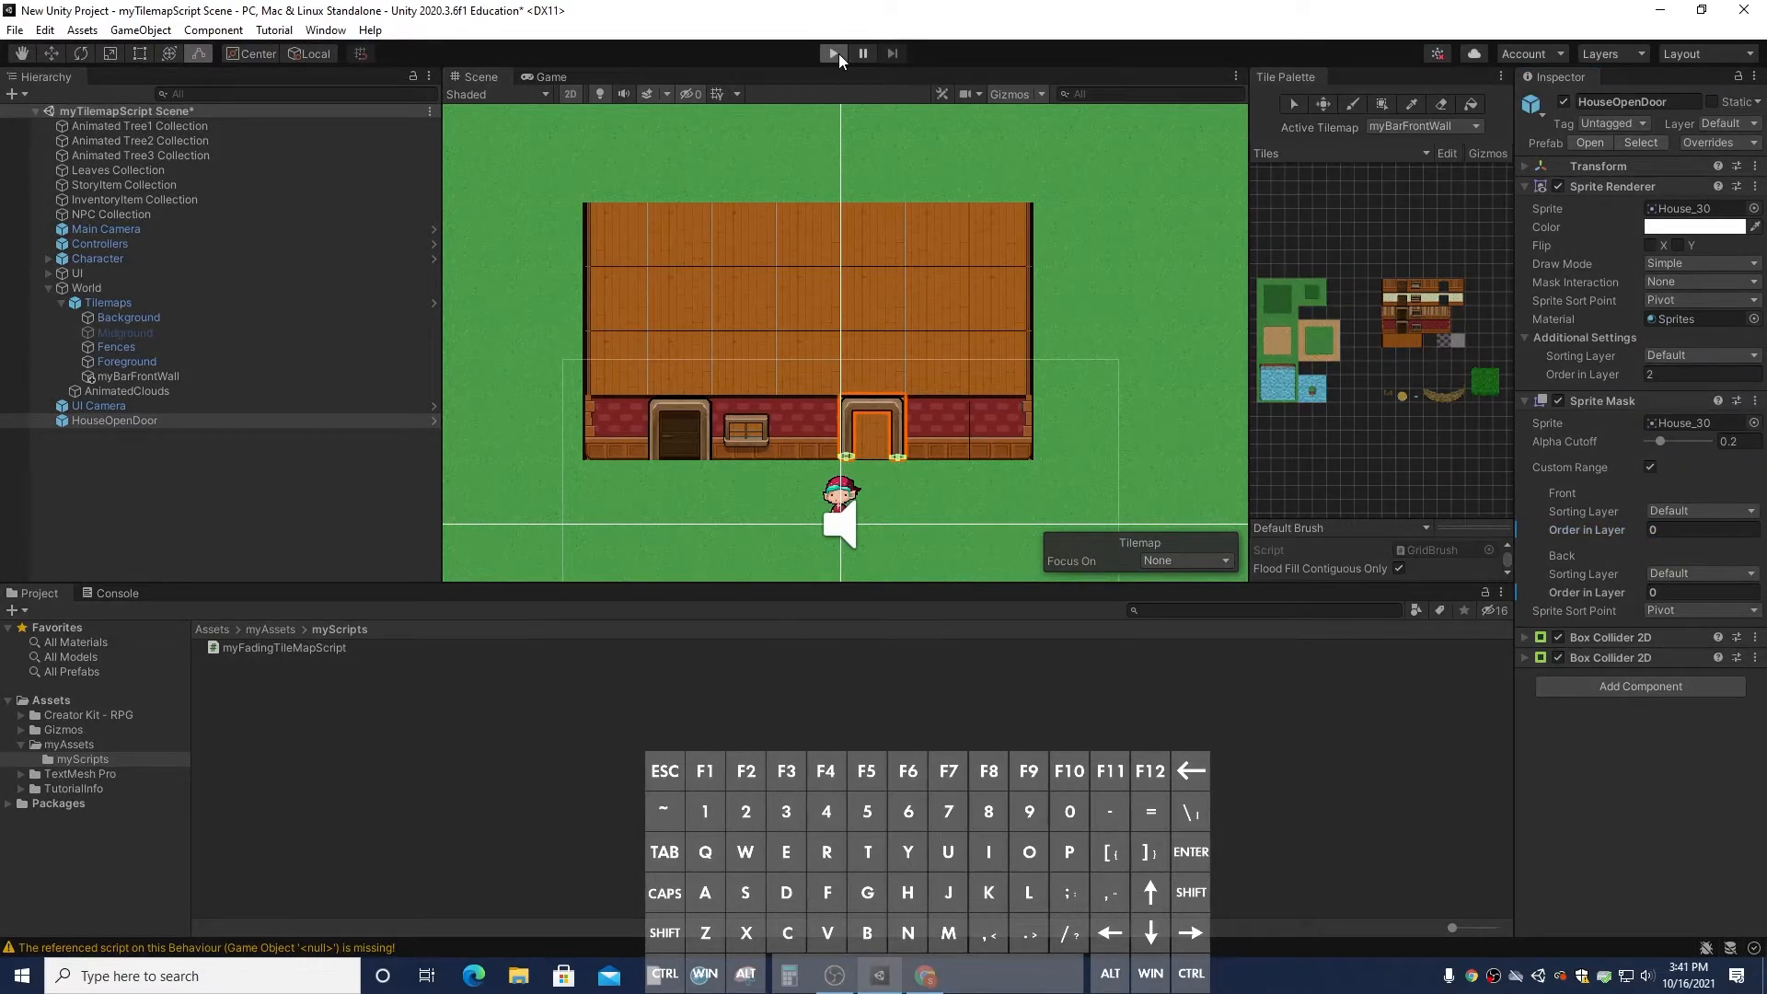
key("Right")
key("Up")
key("Up")
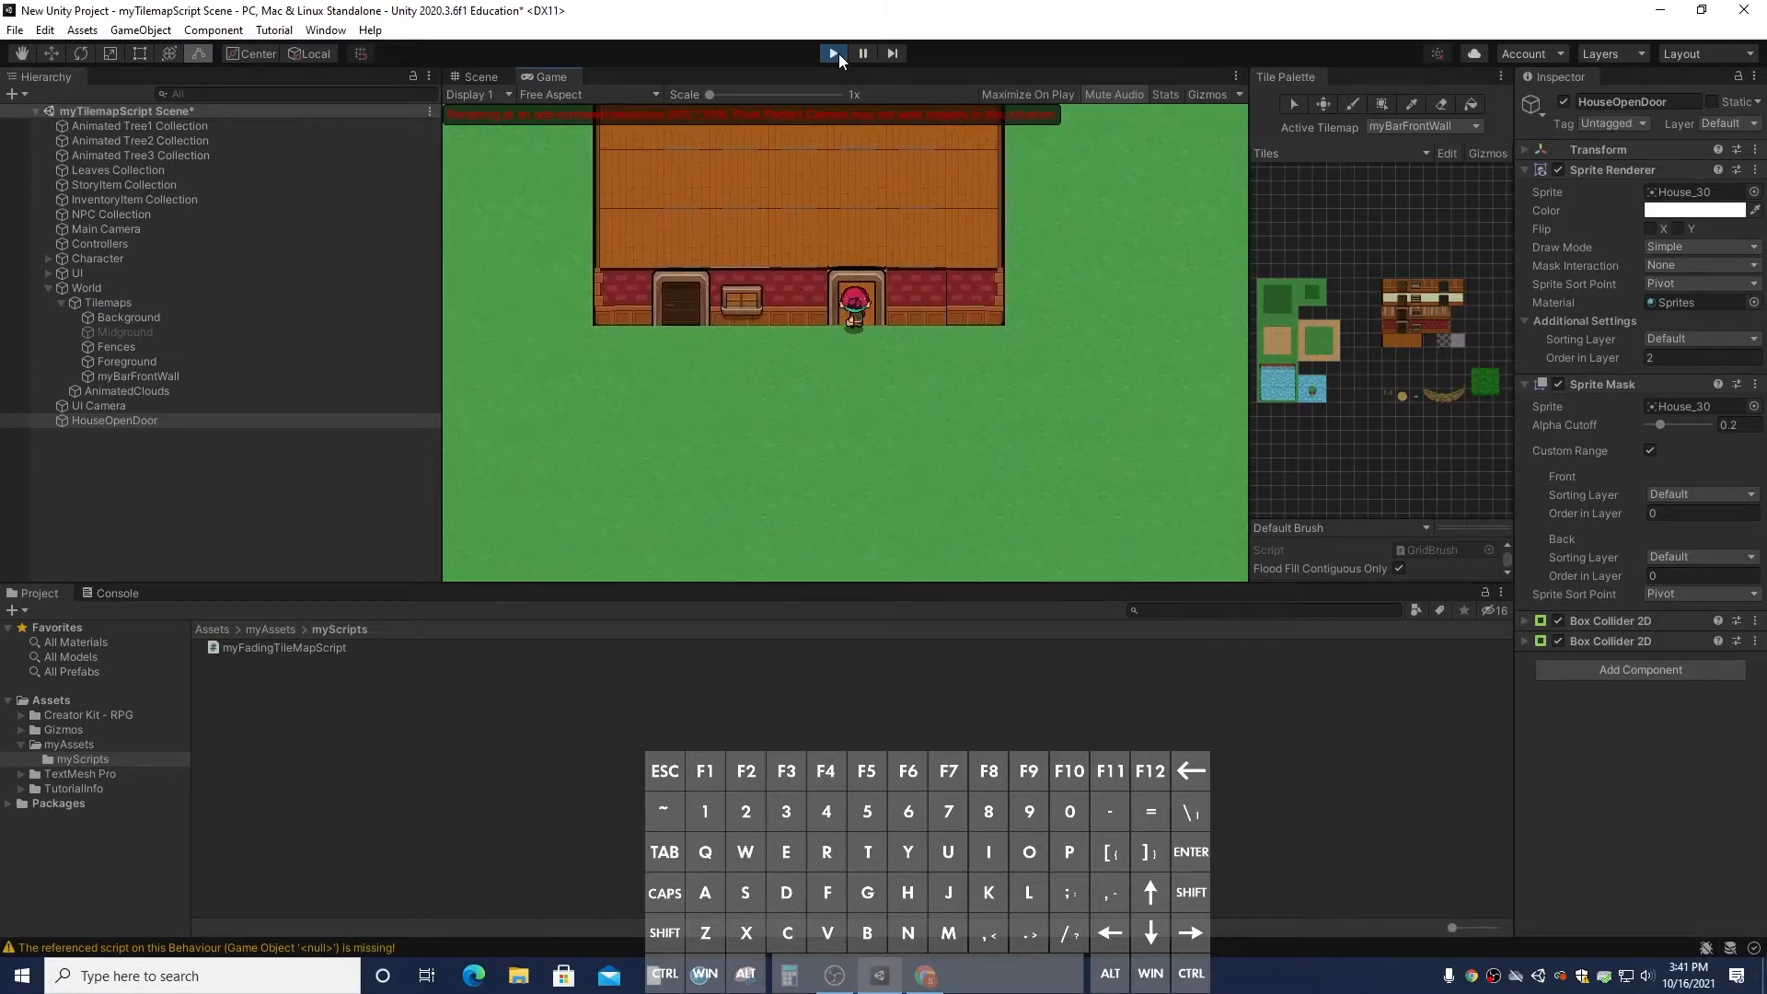
key("Down")
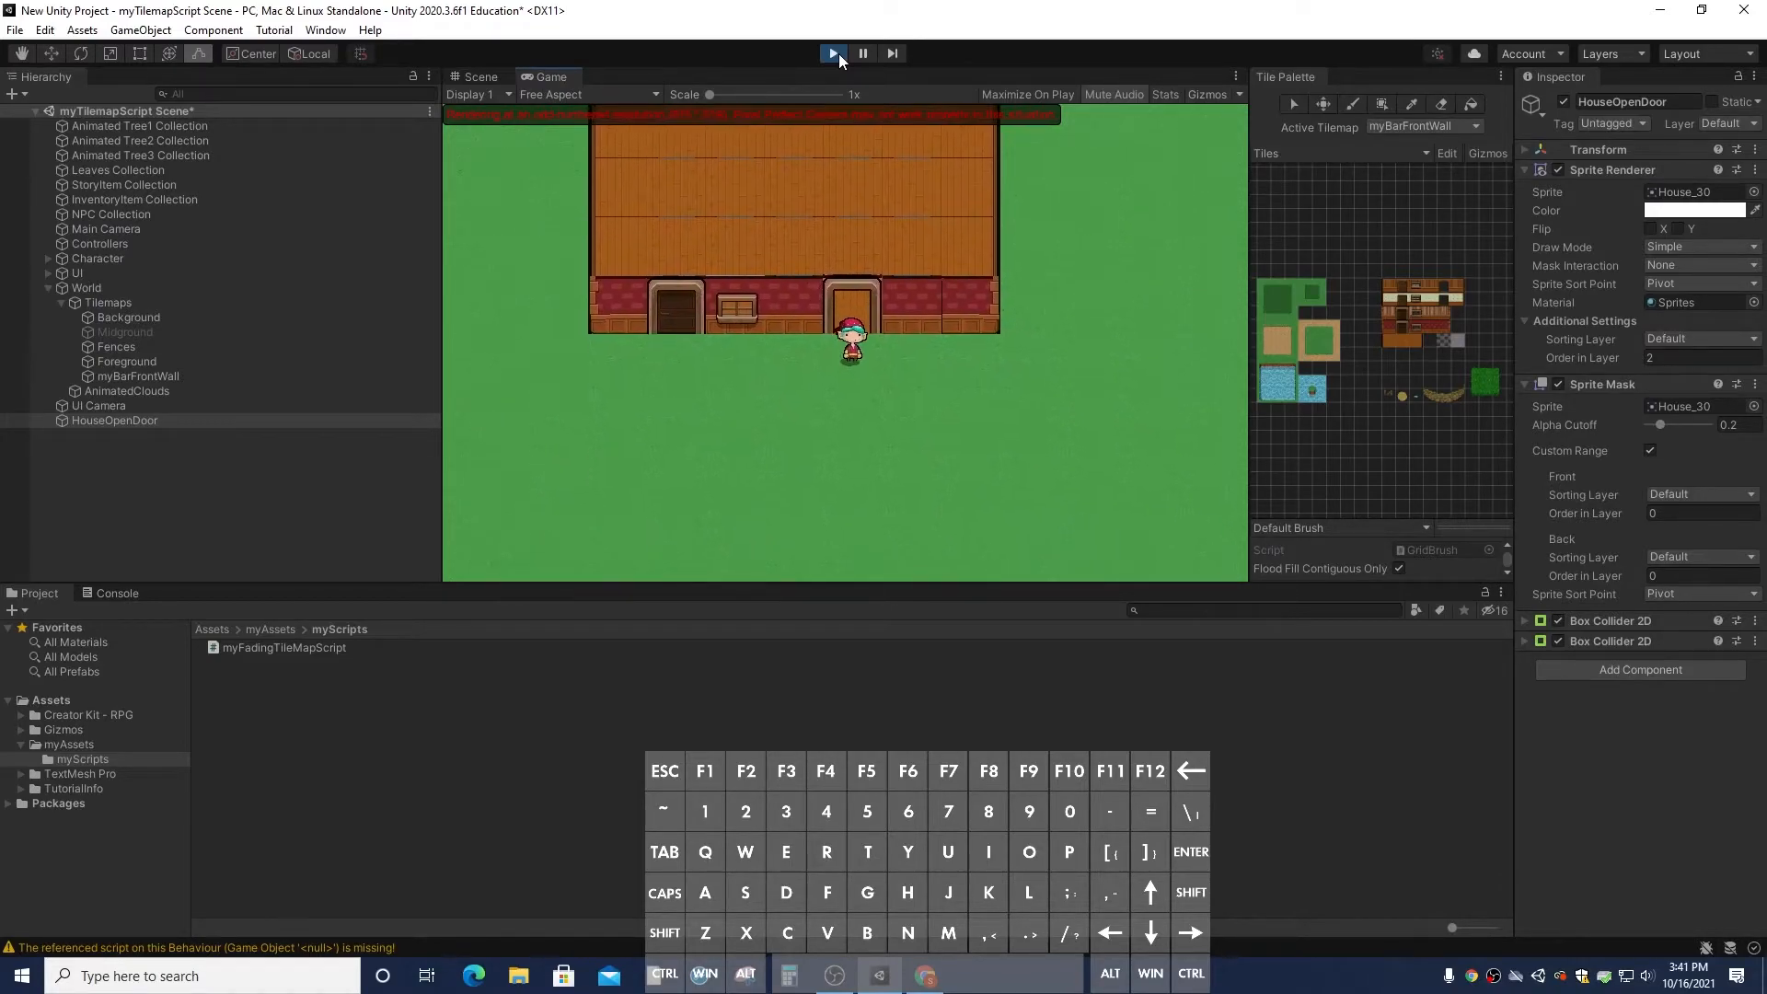
left_click(833, 53)
Set the Order in Layer of HouseOpenDoor's Sprite Renderer to 0 and briefly run the game
left_click(1660, 373)
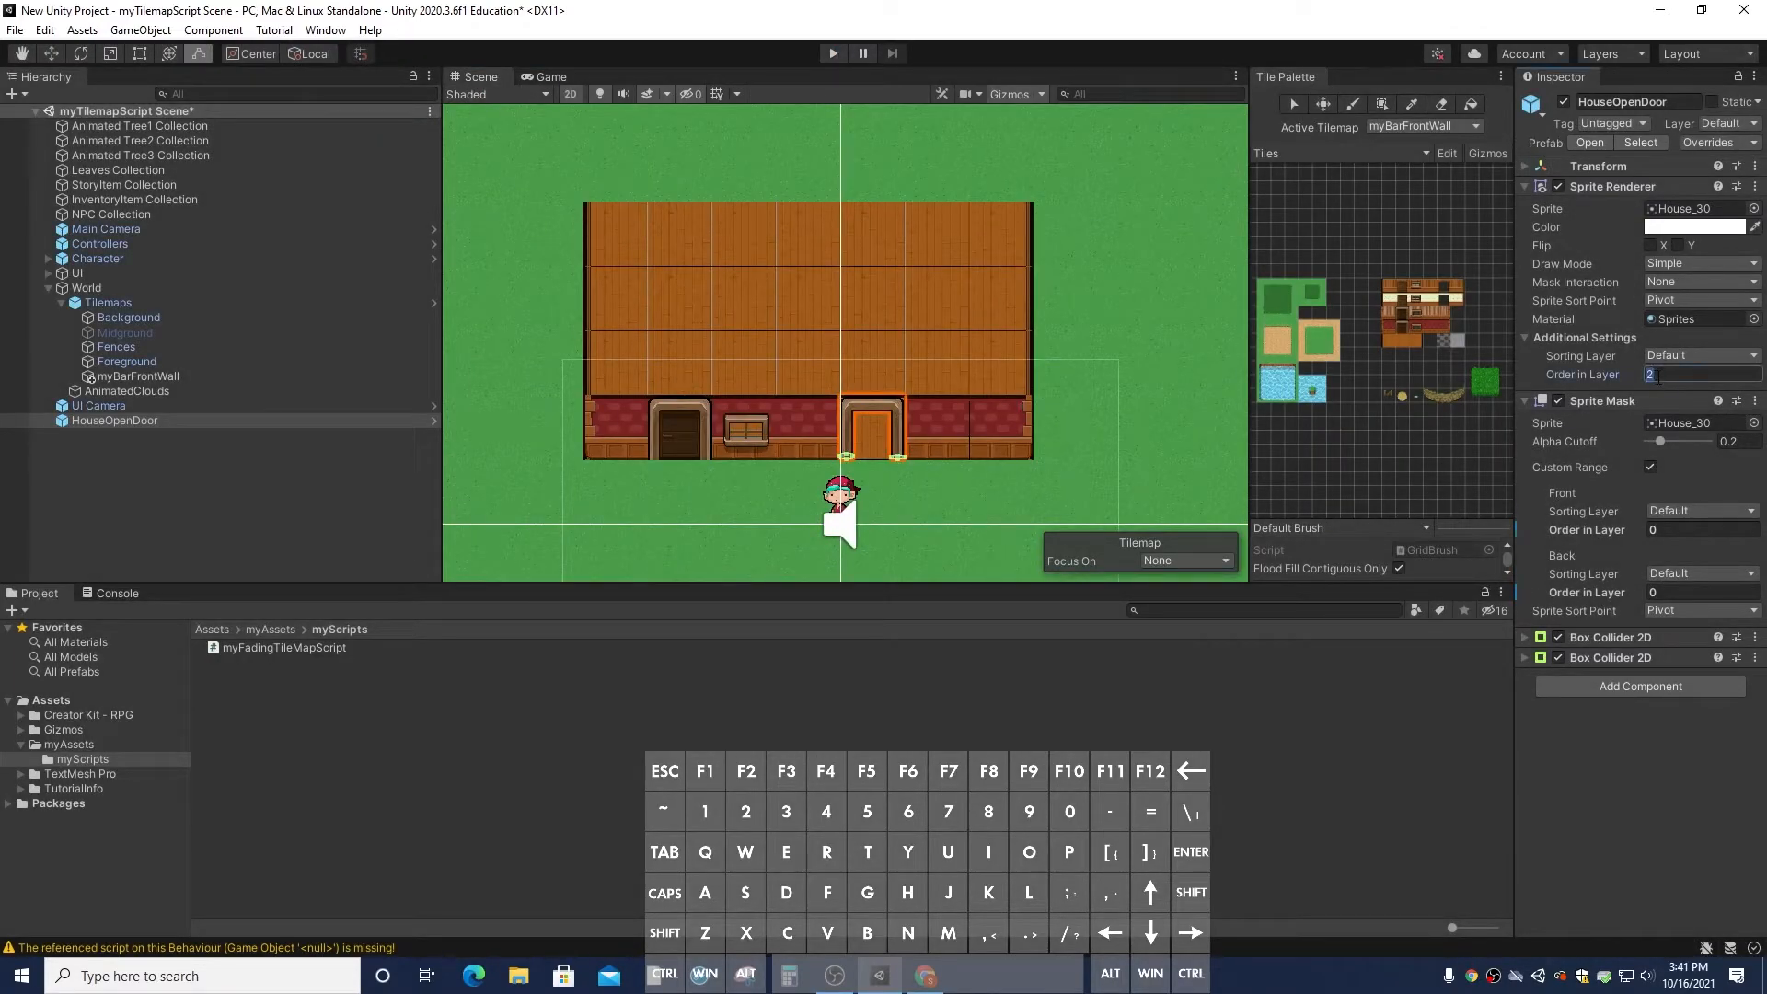
type("0")
left_click(831, 53)
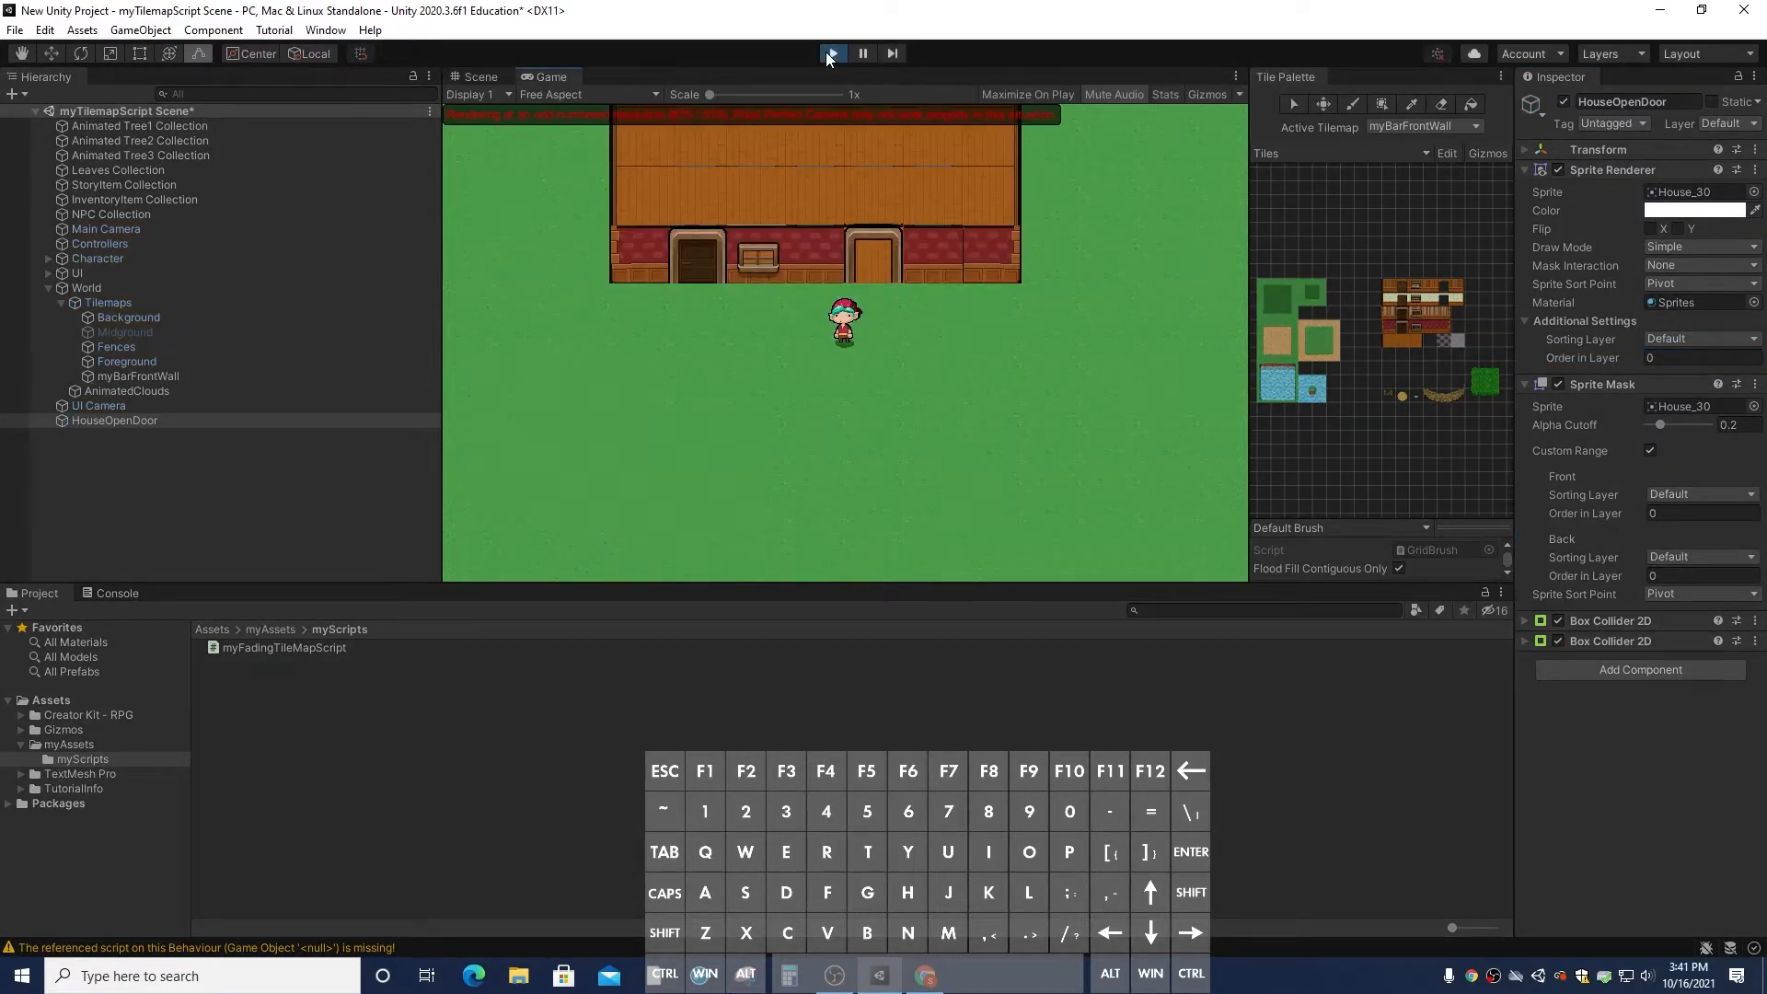
left_click(831, 54)
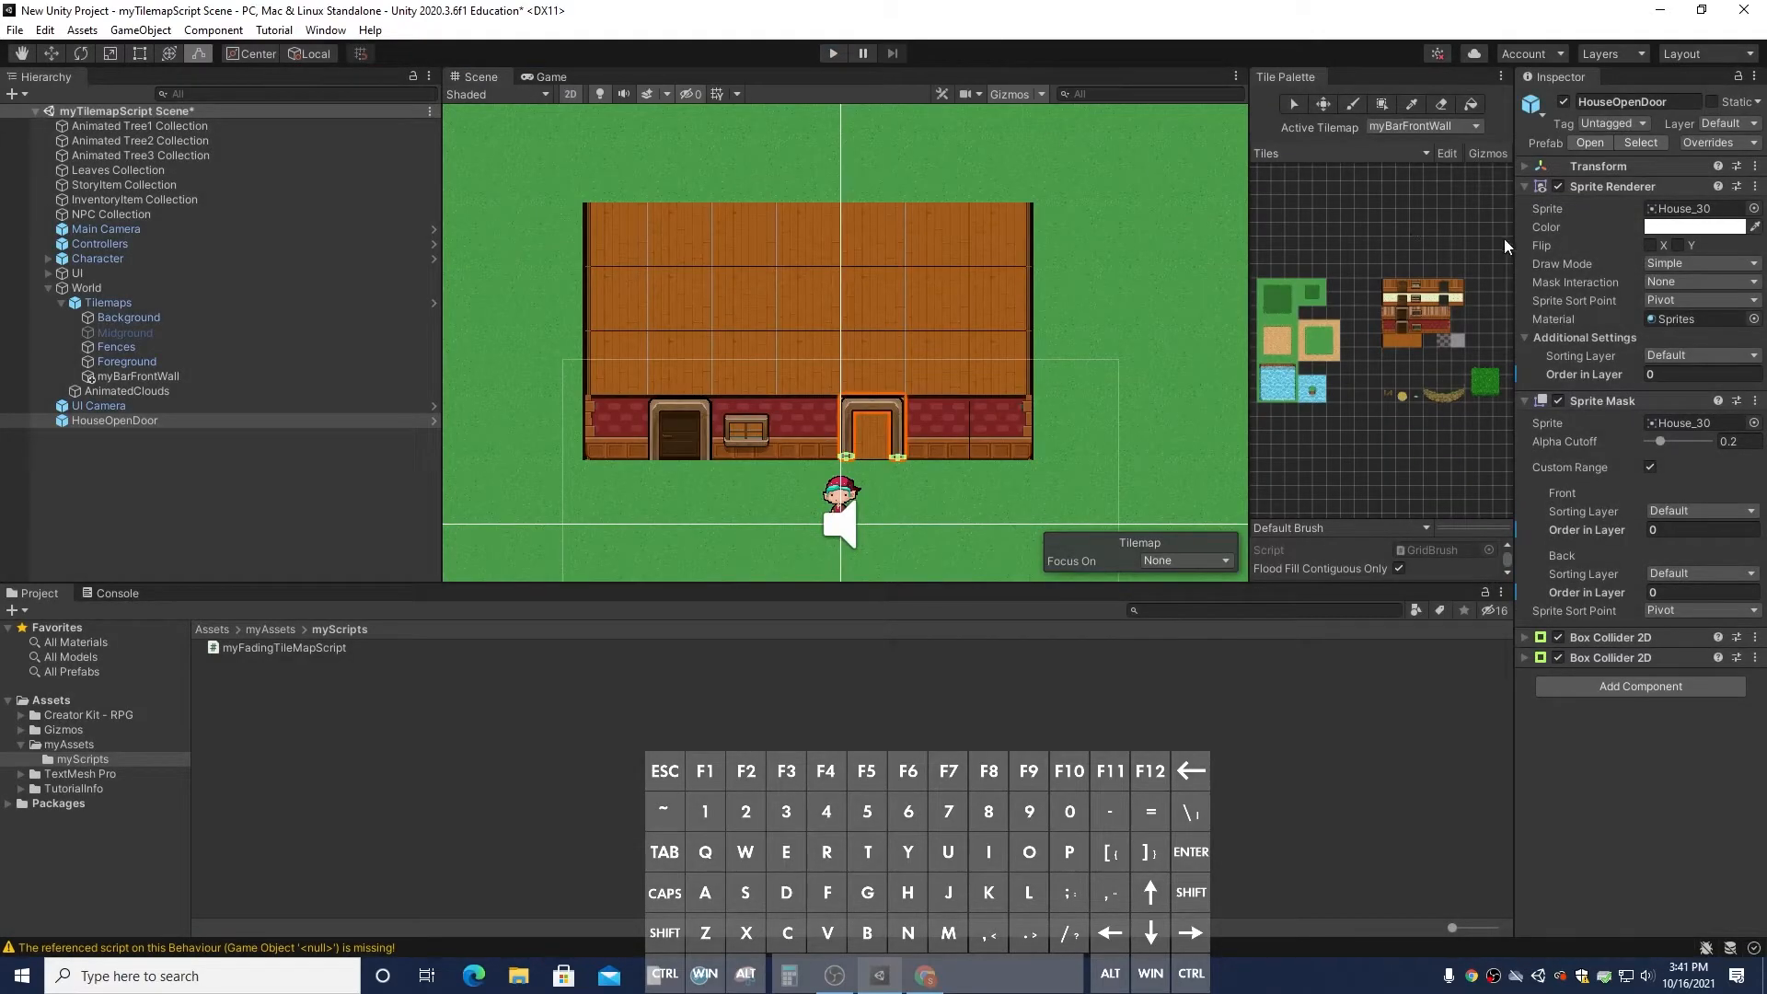
Try Center as the Sprite Sort Point of HouseOpenDoor's Sprite Renderer, and return it to Pivot
left_click(1663, 300)
left_click(1677, 319)
left_click(1673, 301)
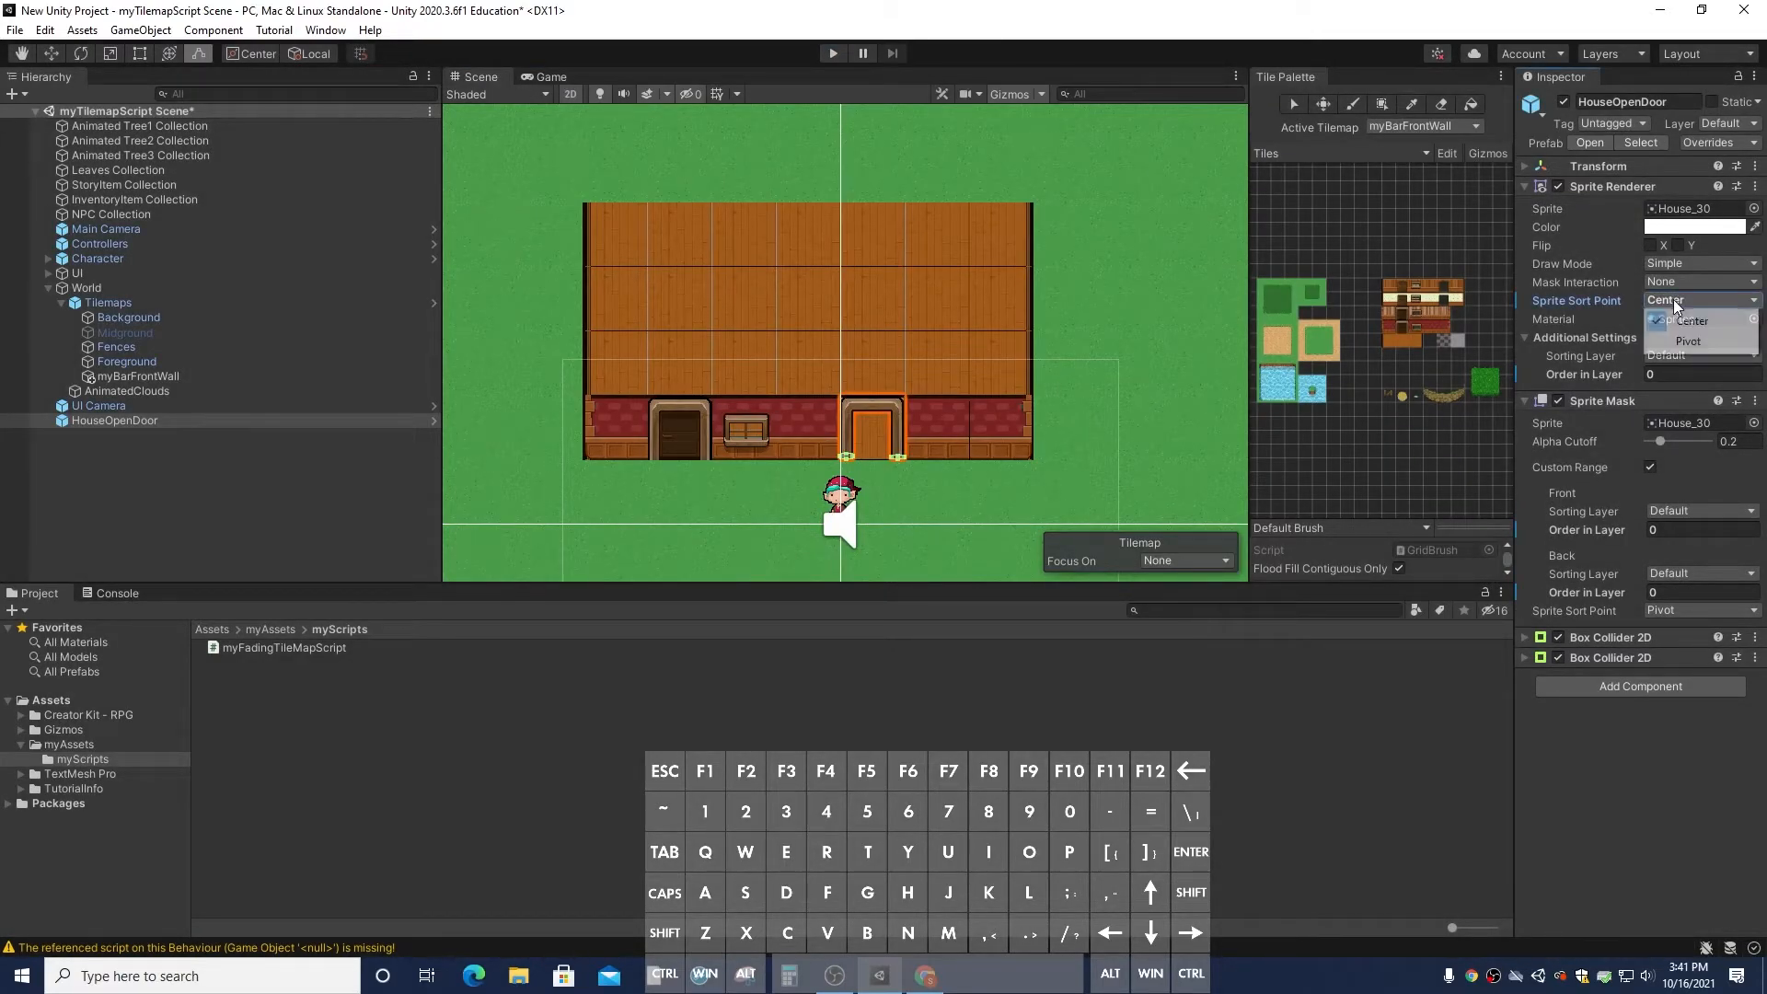
left_click(1688, 341)
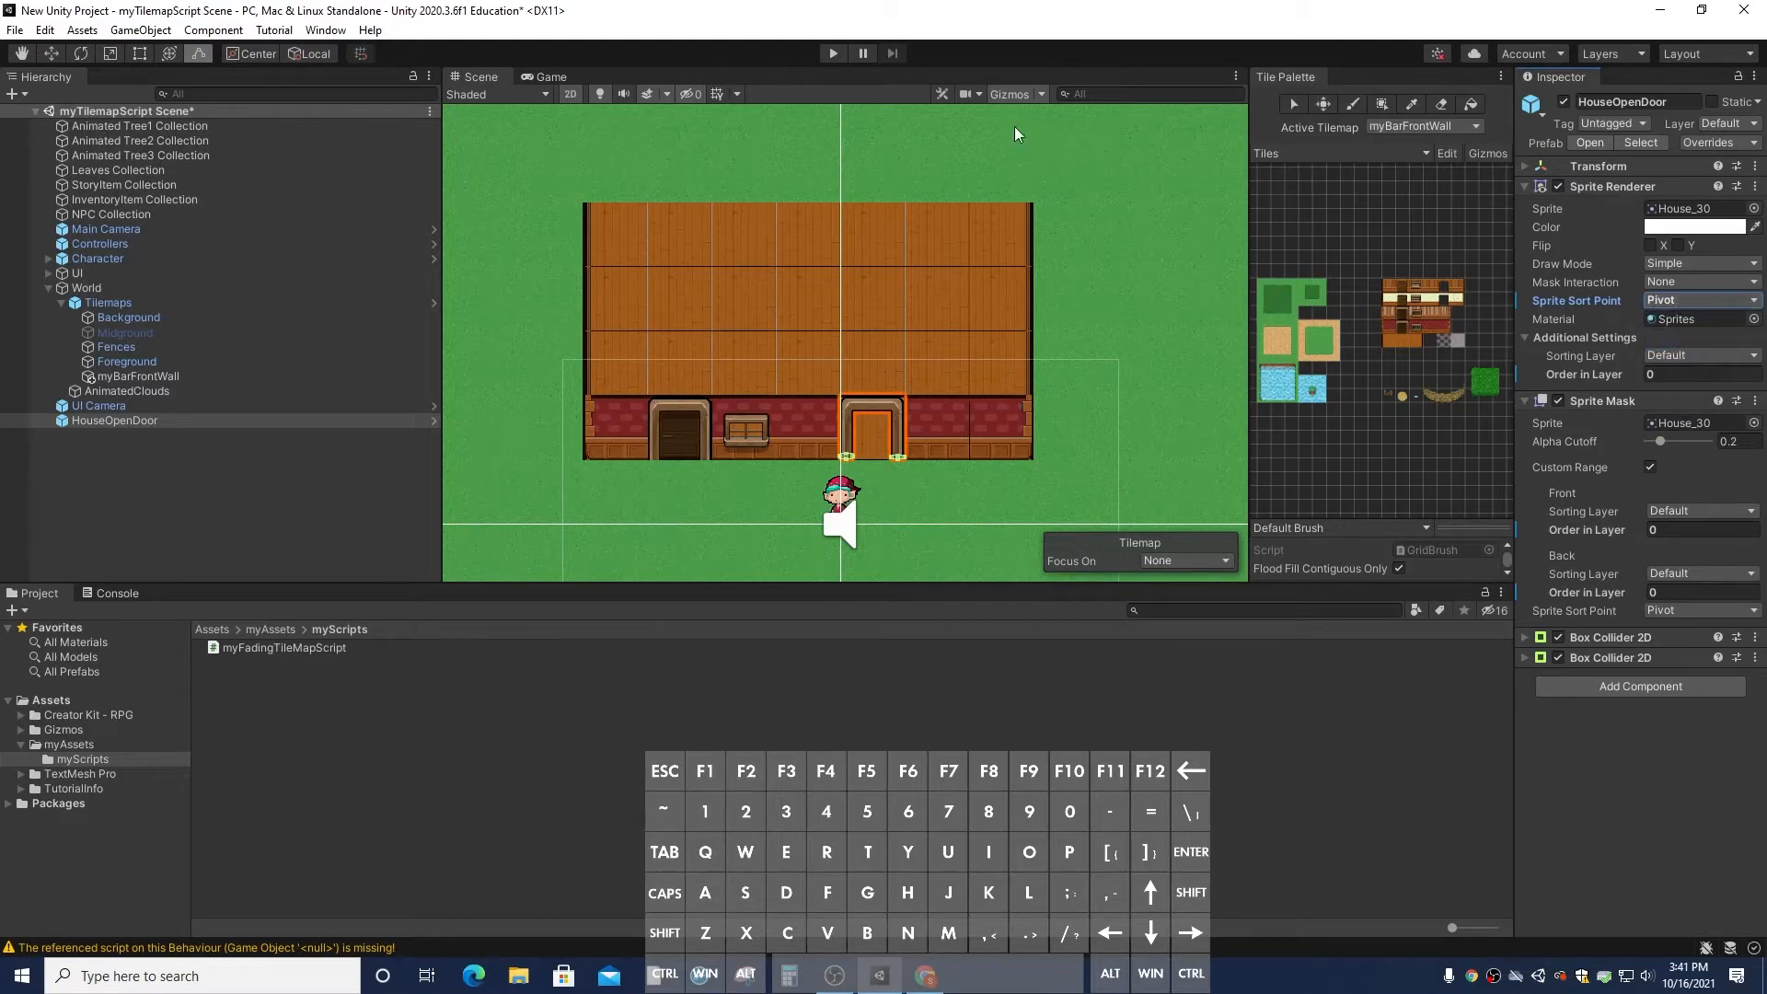
Play-test the door's layer order by walking the character in and out through the open door, and stop the game
left_click(835, 54)
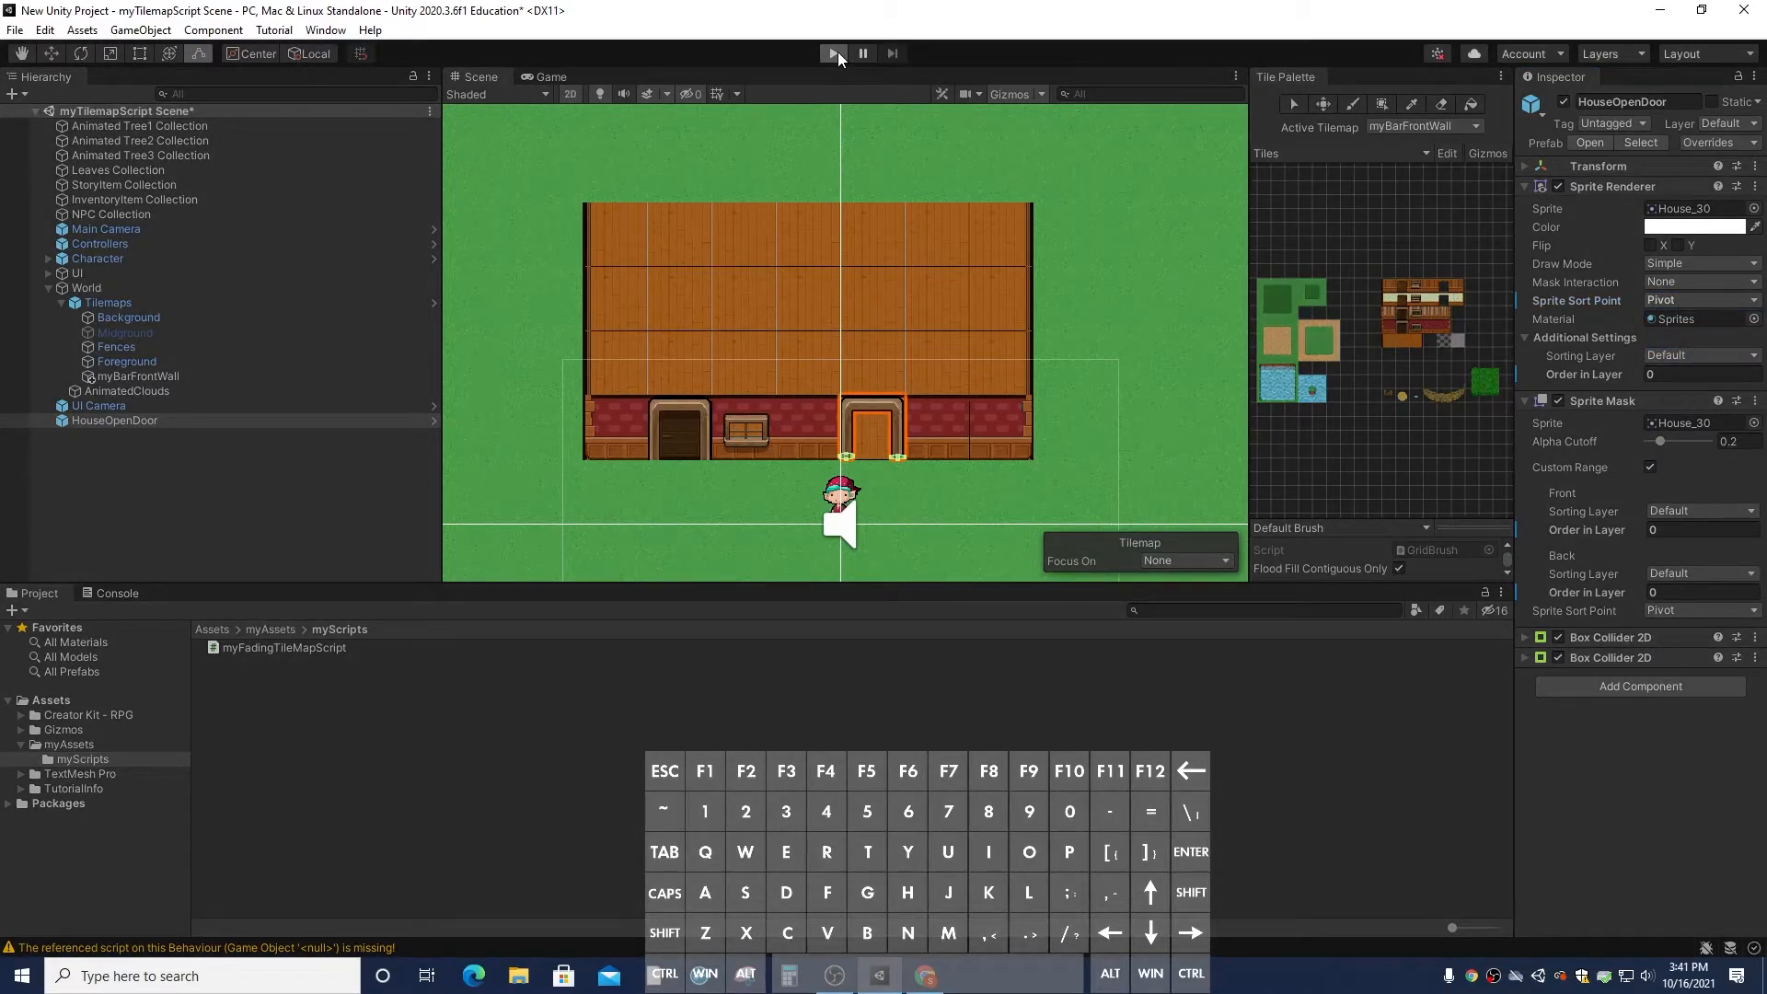
key("Up")
key("Left")
key("Right")
key("Down")
key("Left")
key("Right")
key("Up")
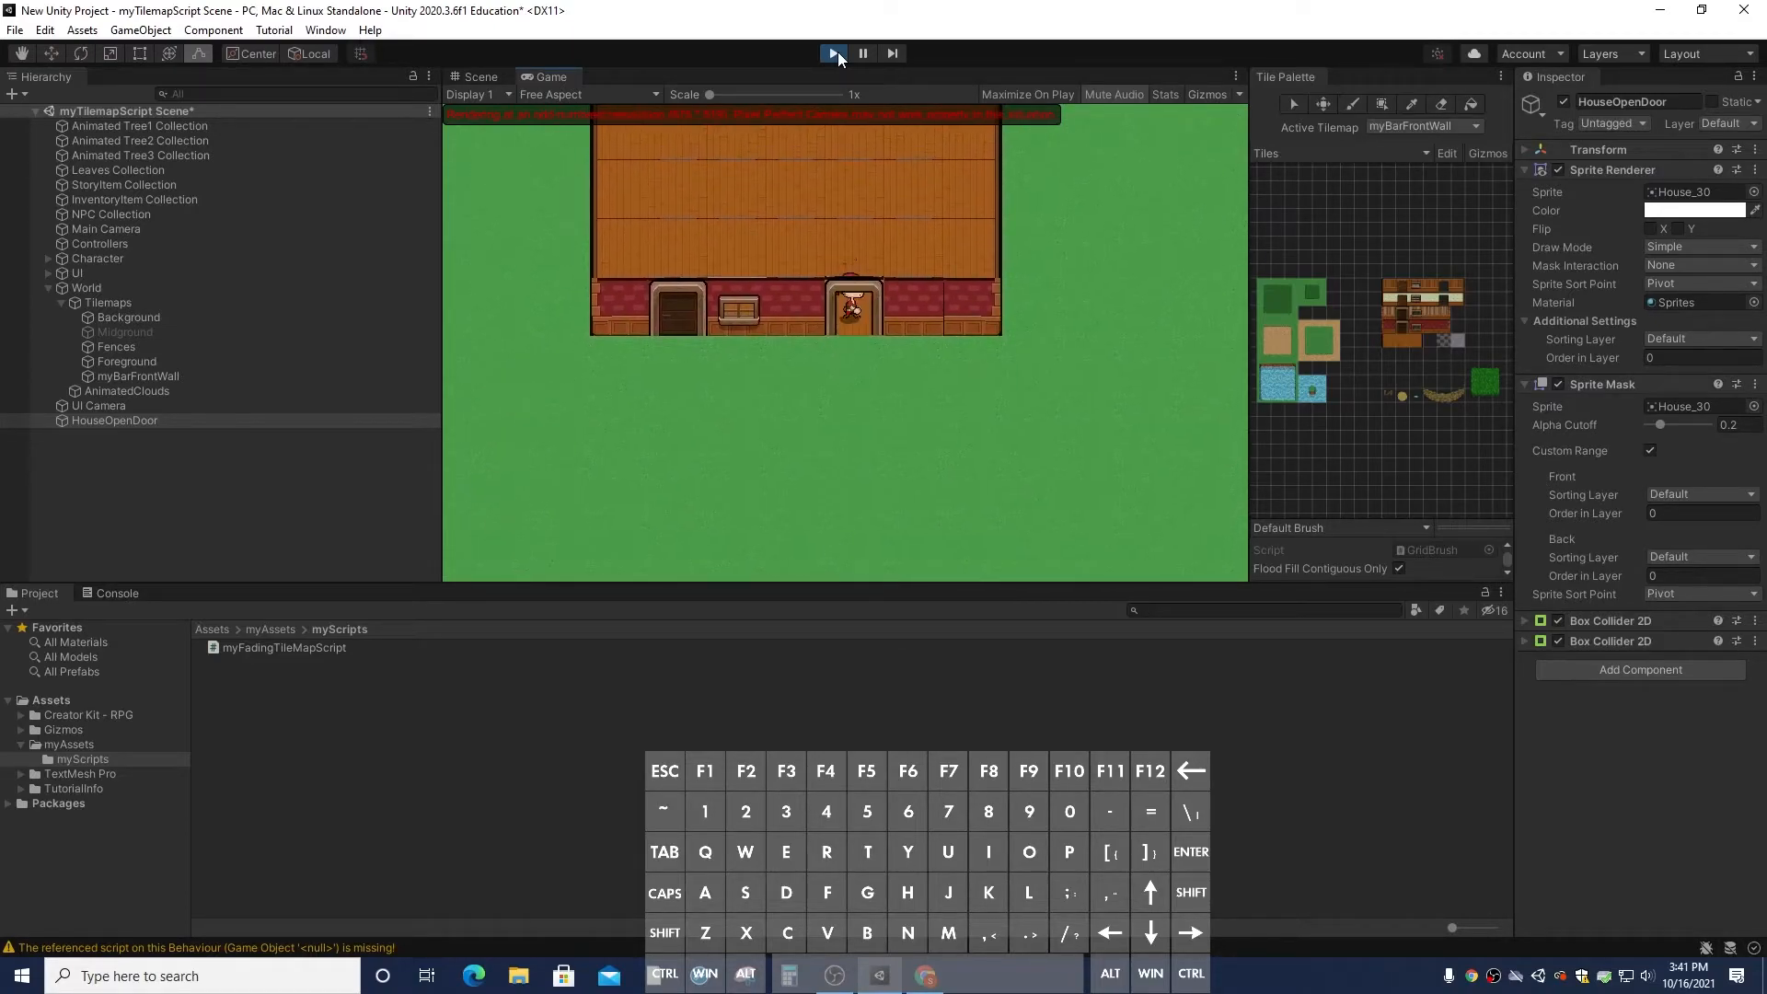
key("Left")
key("Right")
key("Down")
key("Left")
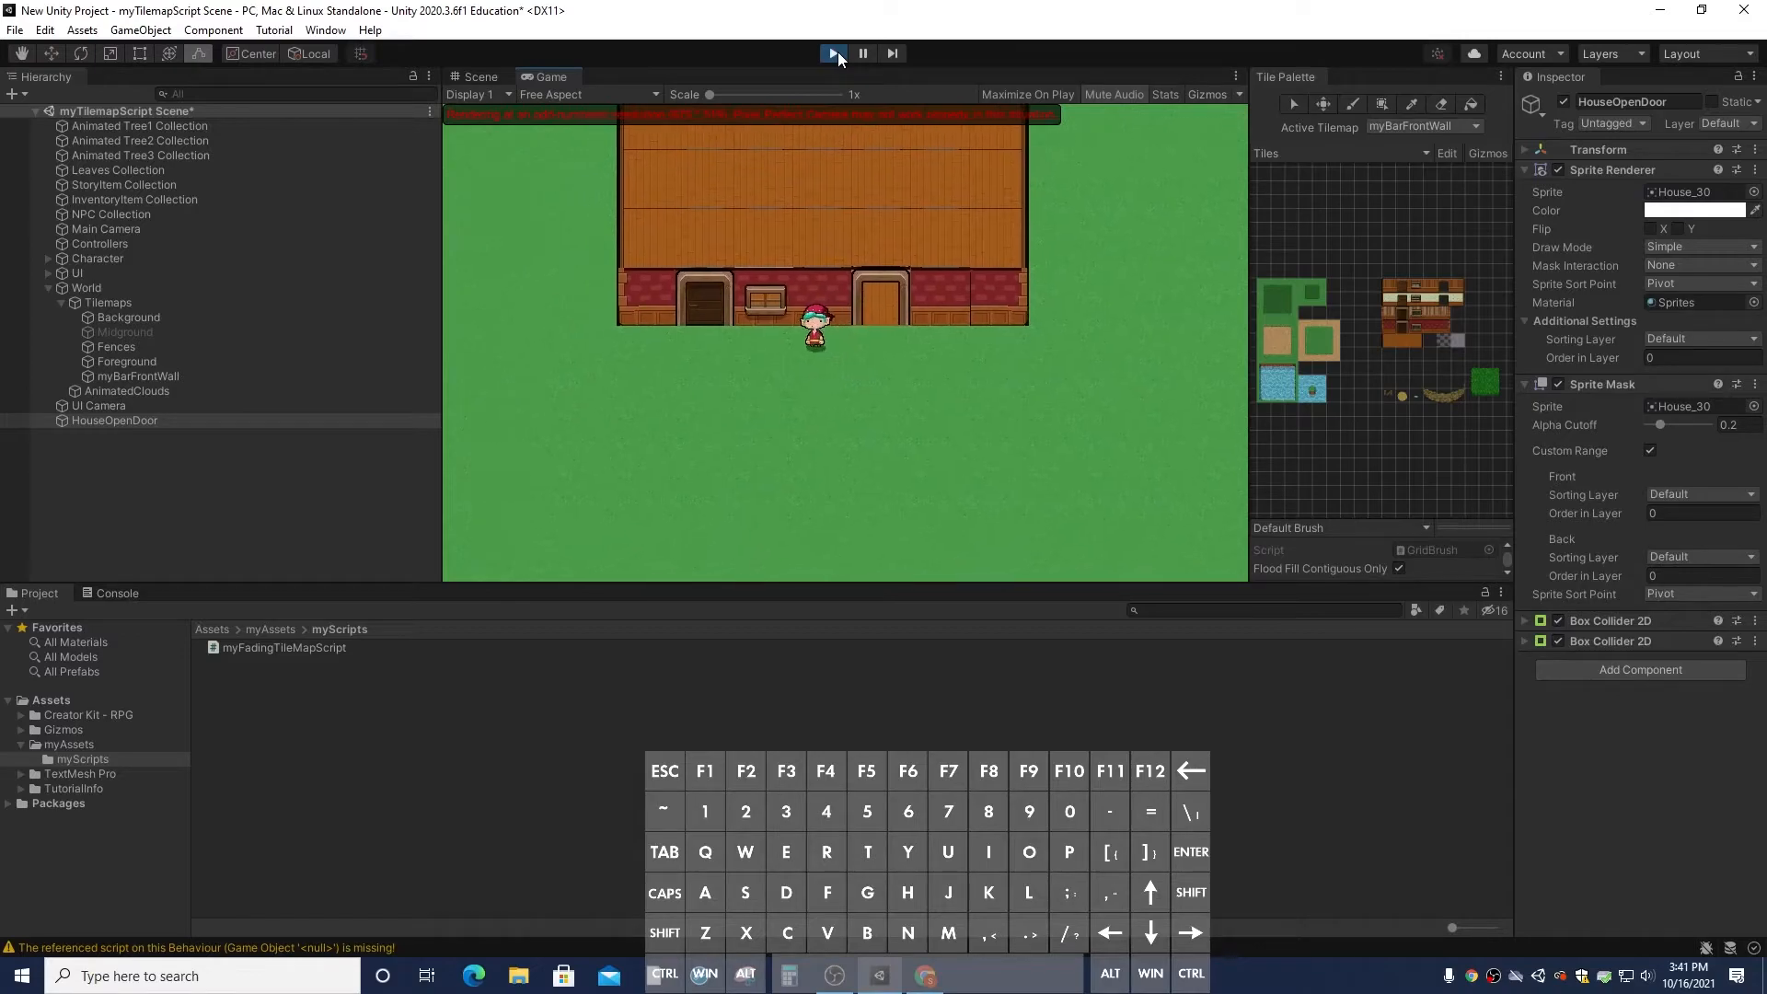
left_click(834, 54)
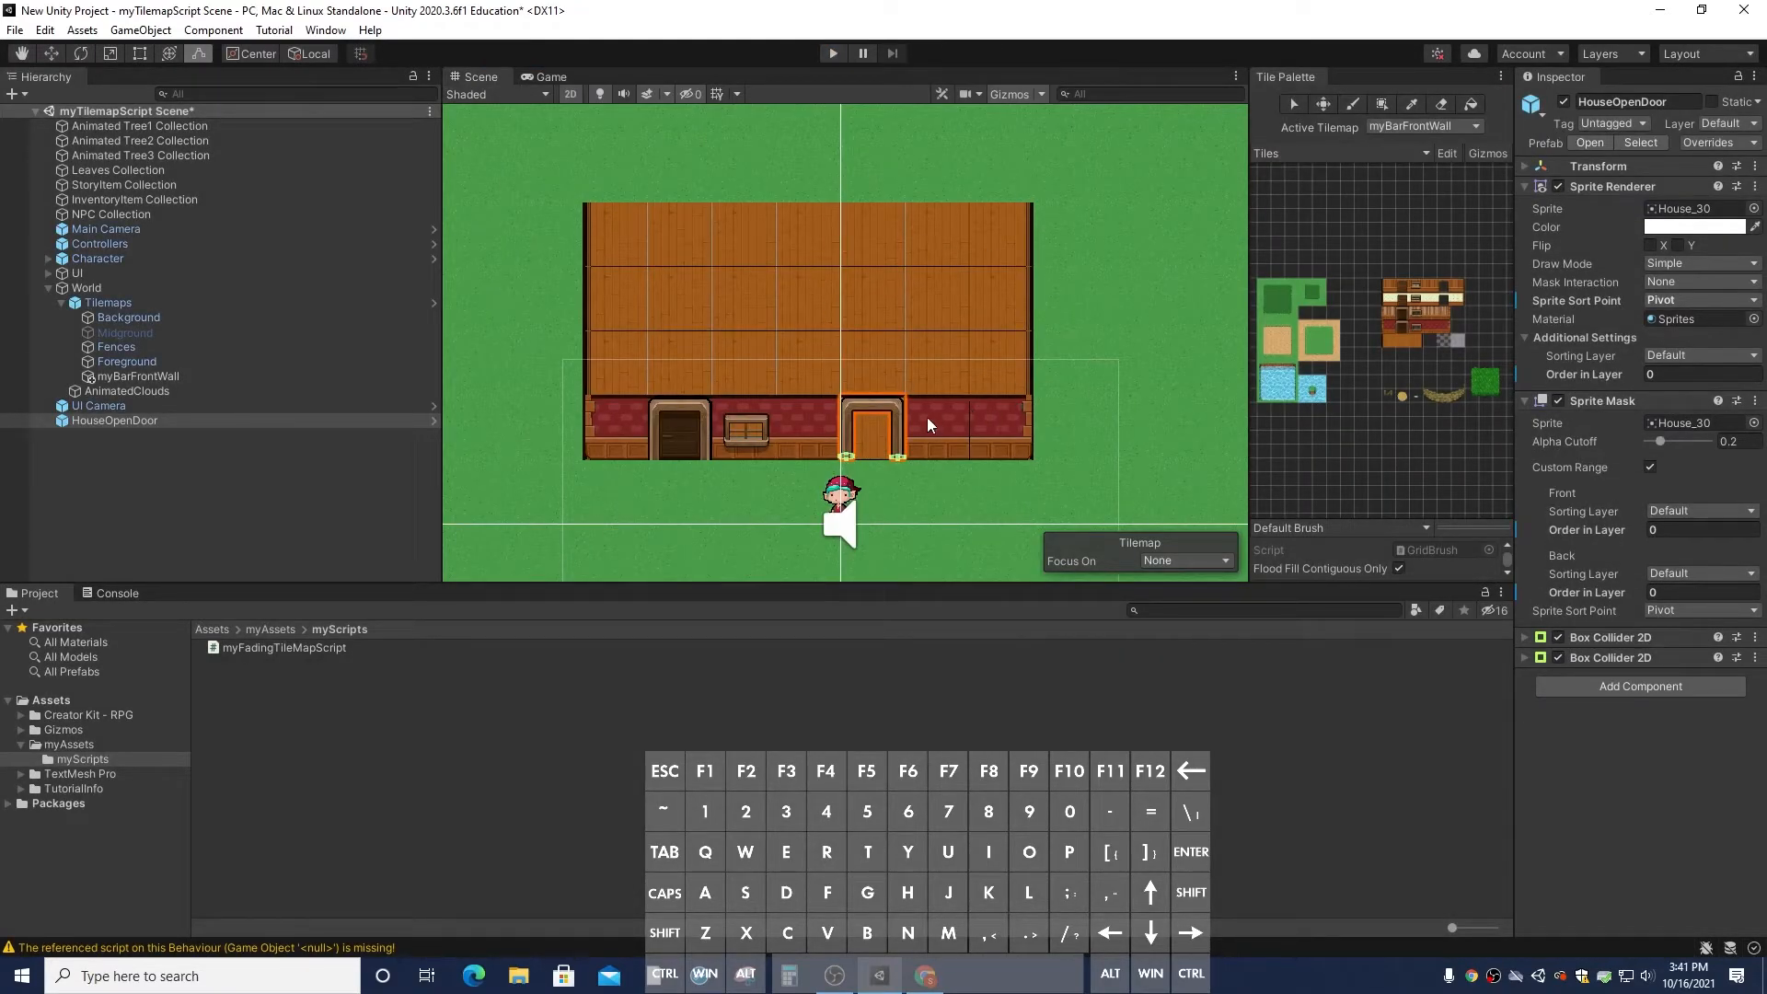
Attach myFadingTileMapScript to myBarFrontWall as a component
left_click(189, 377)
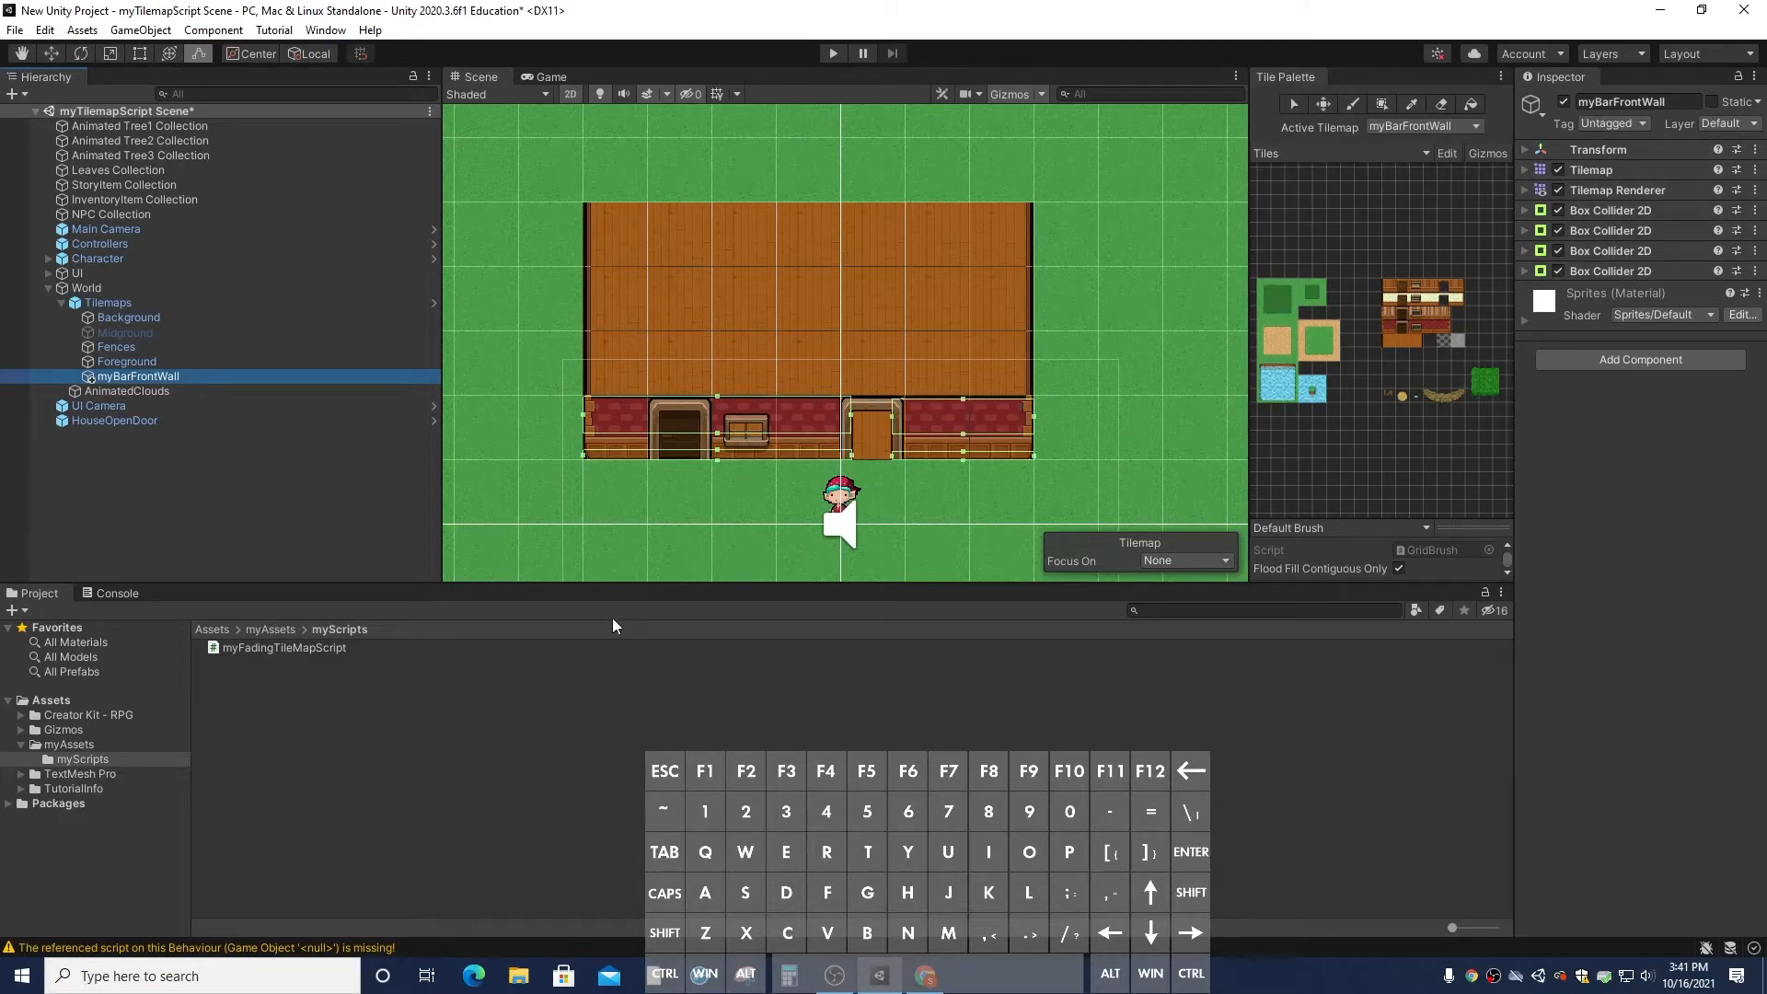
left_click_drag(280, 649, 1592, 456)
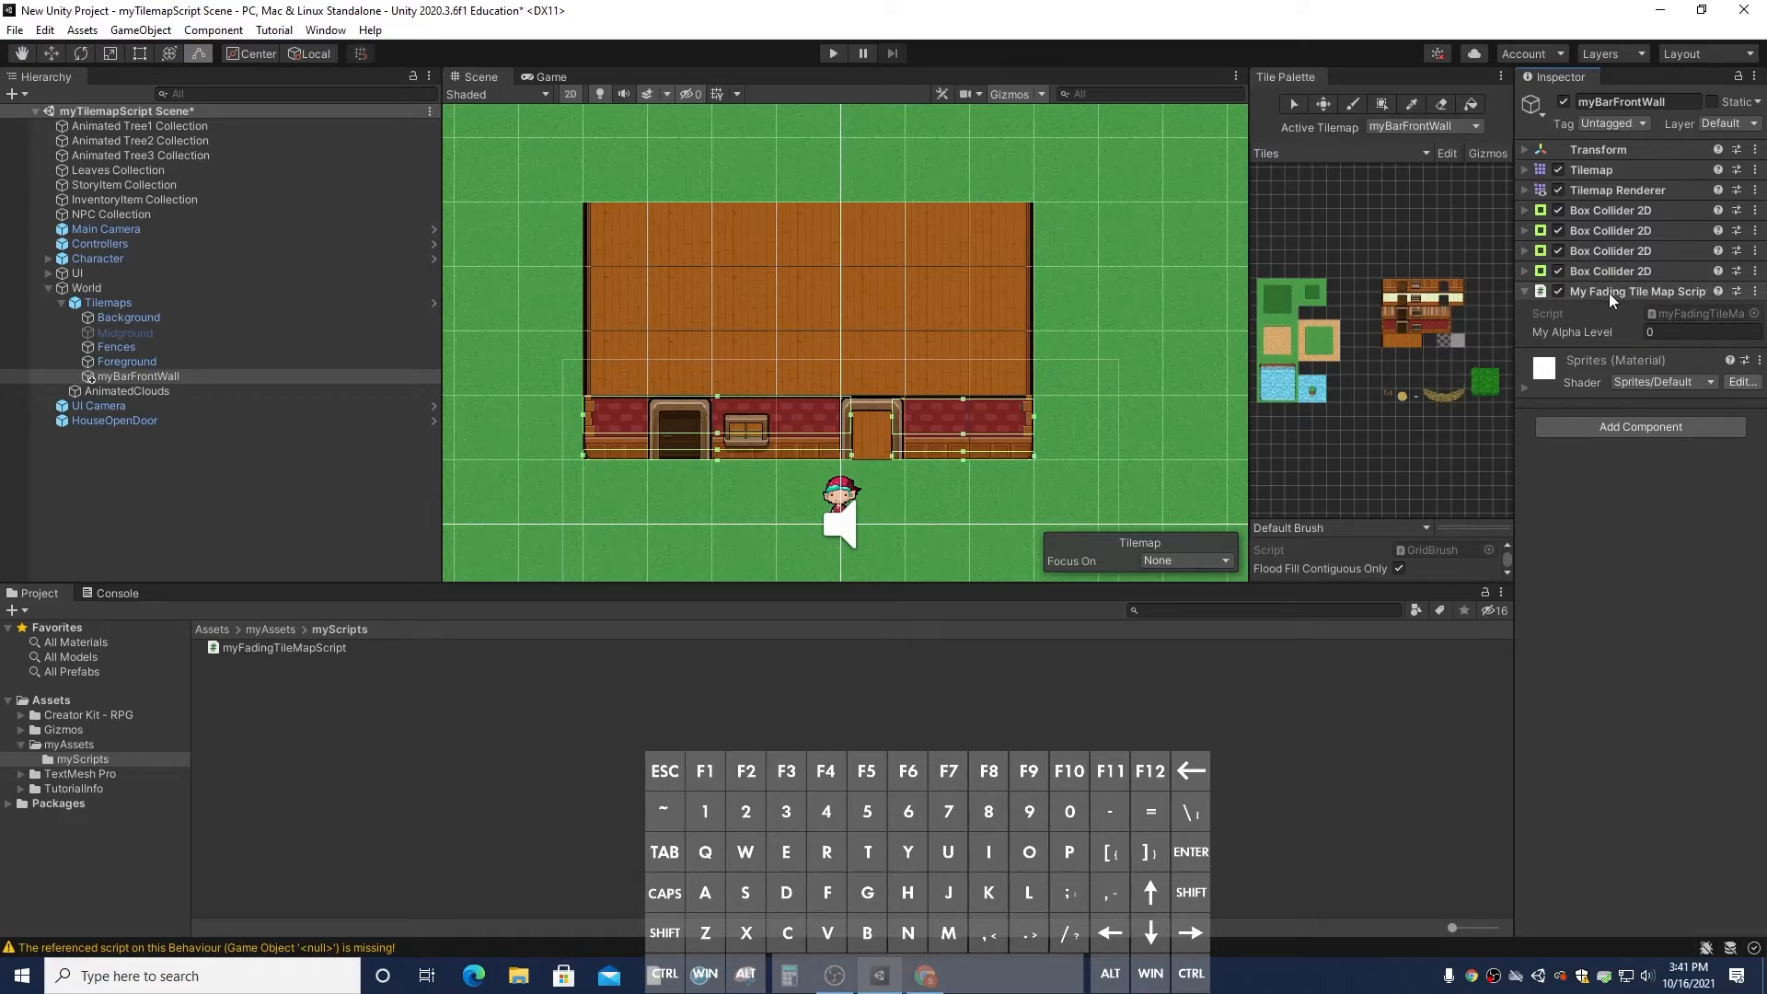
Play-test the wall fade by walking the character in and out of the house through the open door, and stop the game
left_click(841, 58)
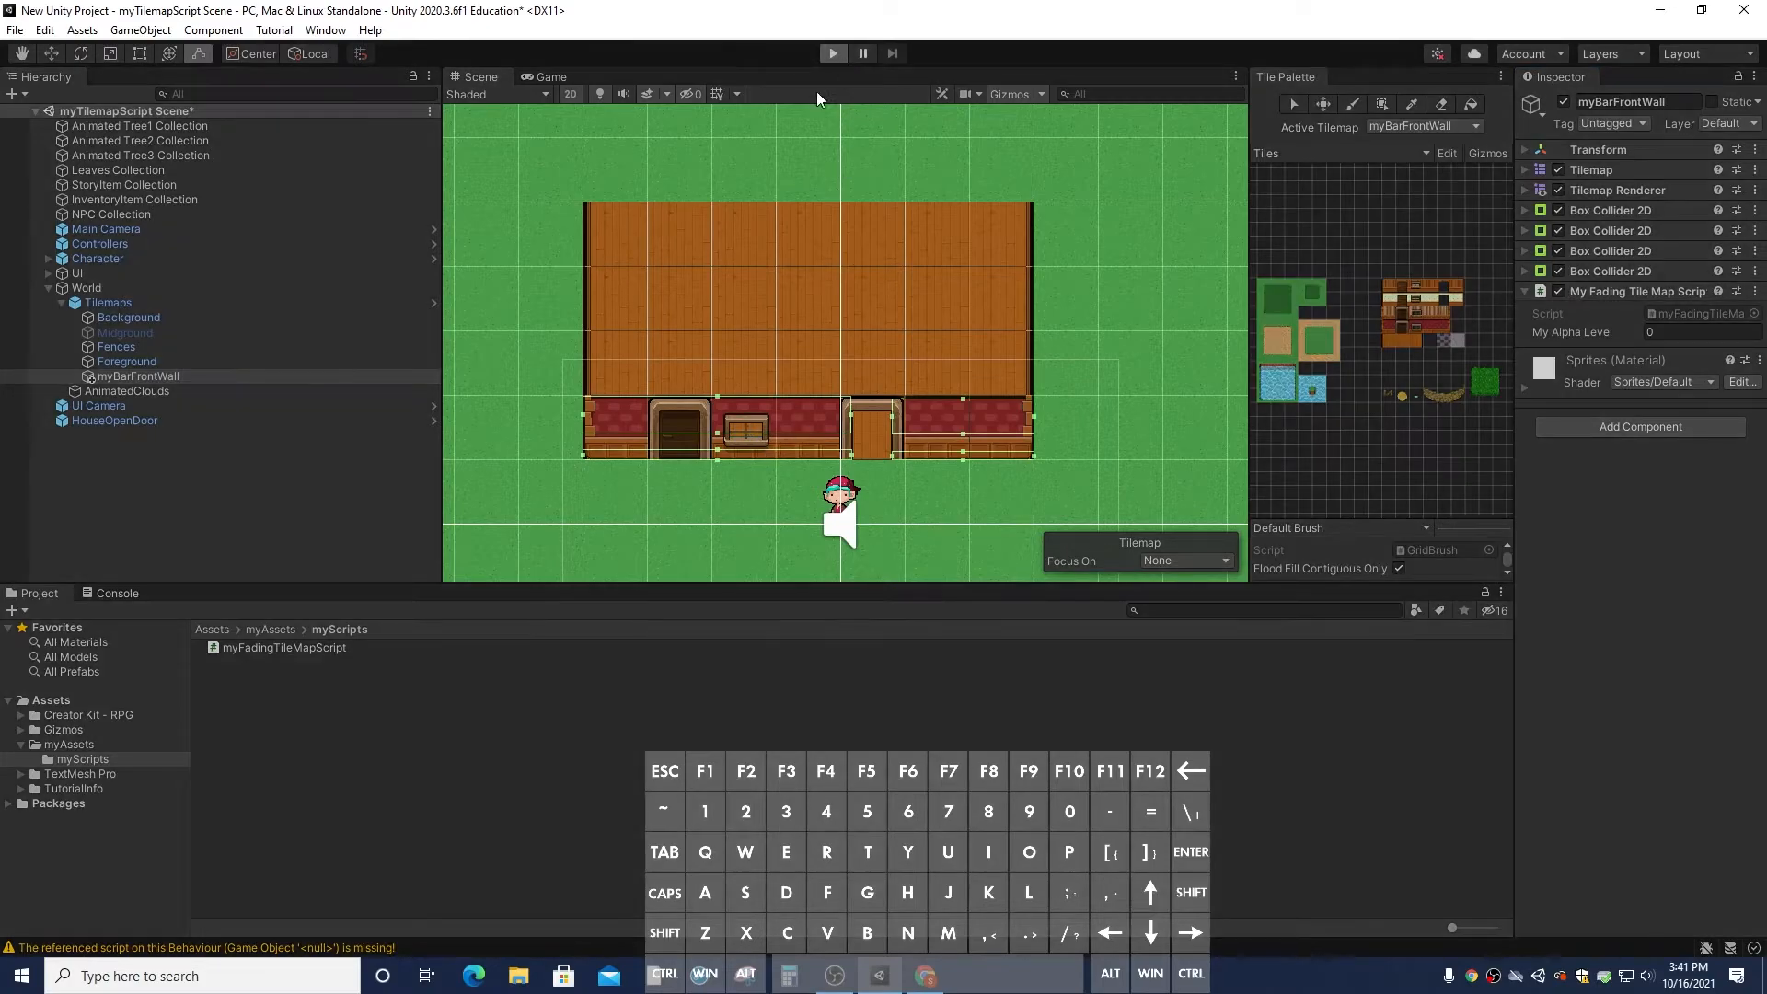
key("Left")
key("Up")
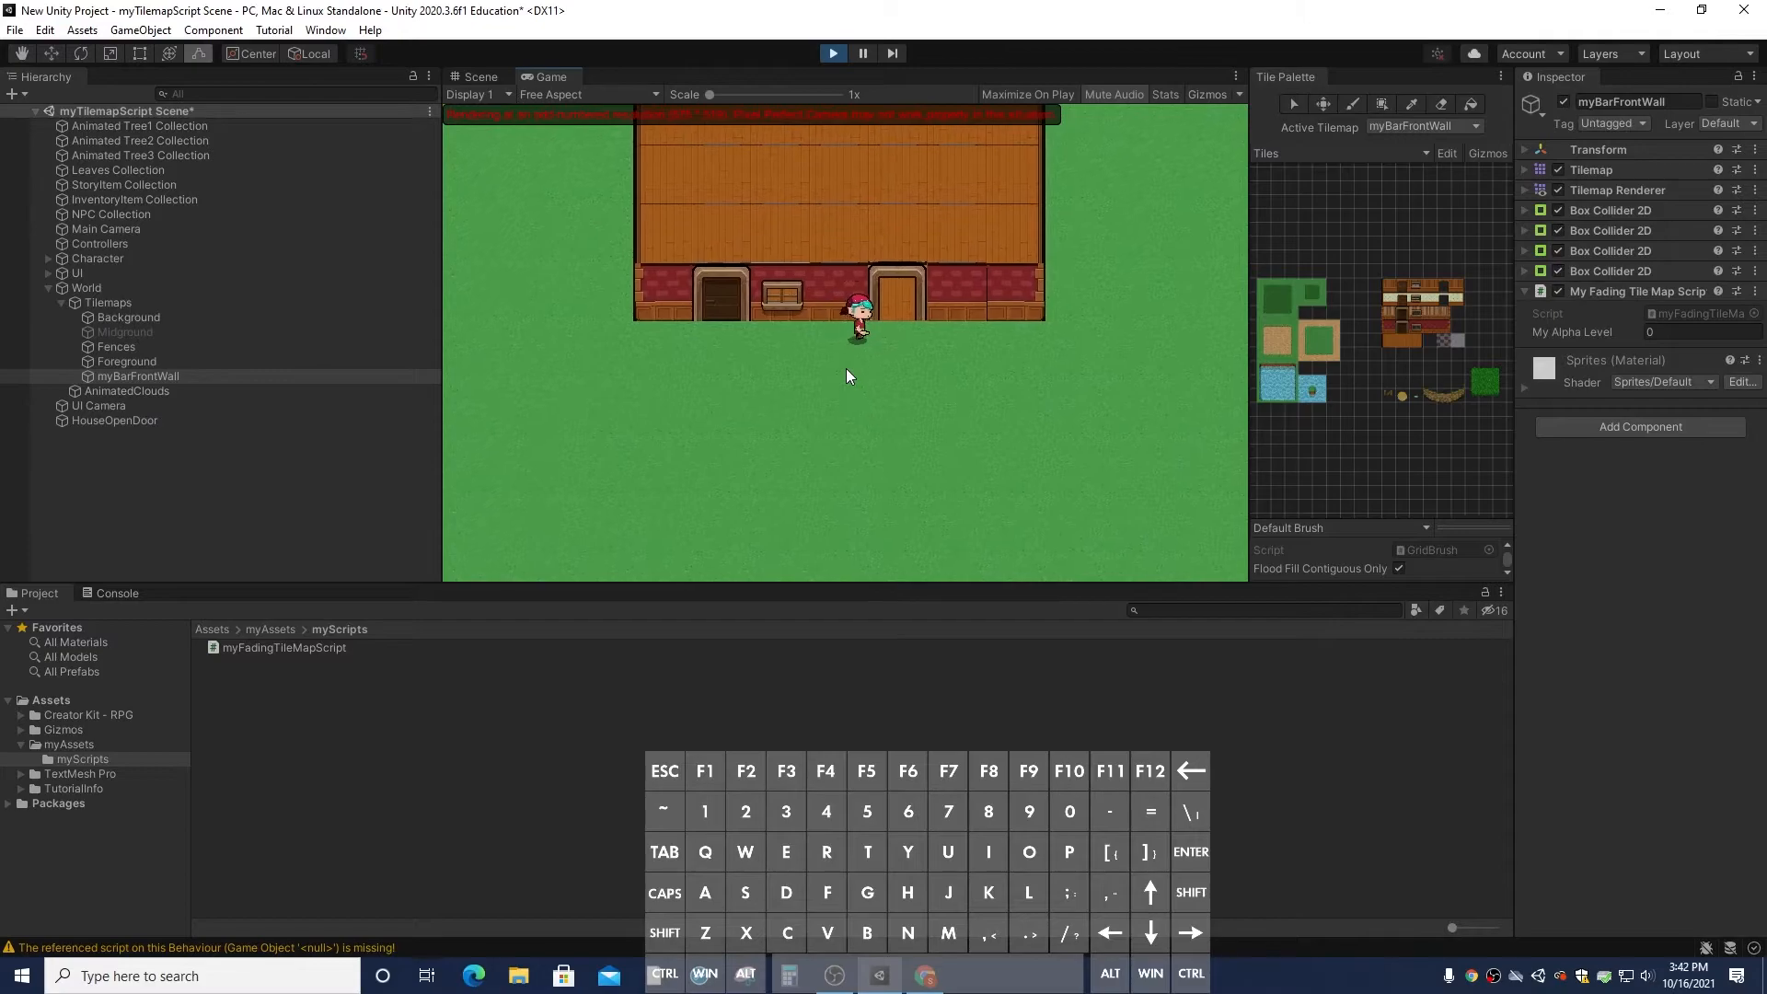
key("Right")
key("Up")
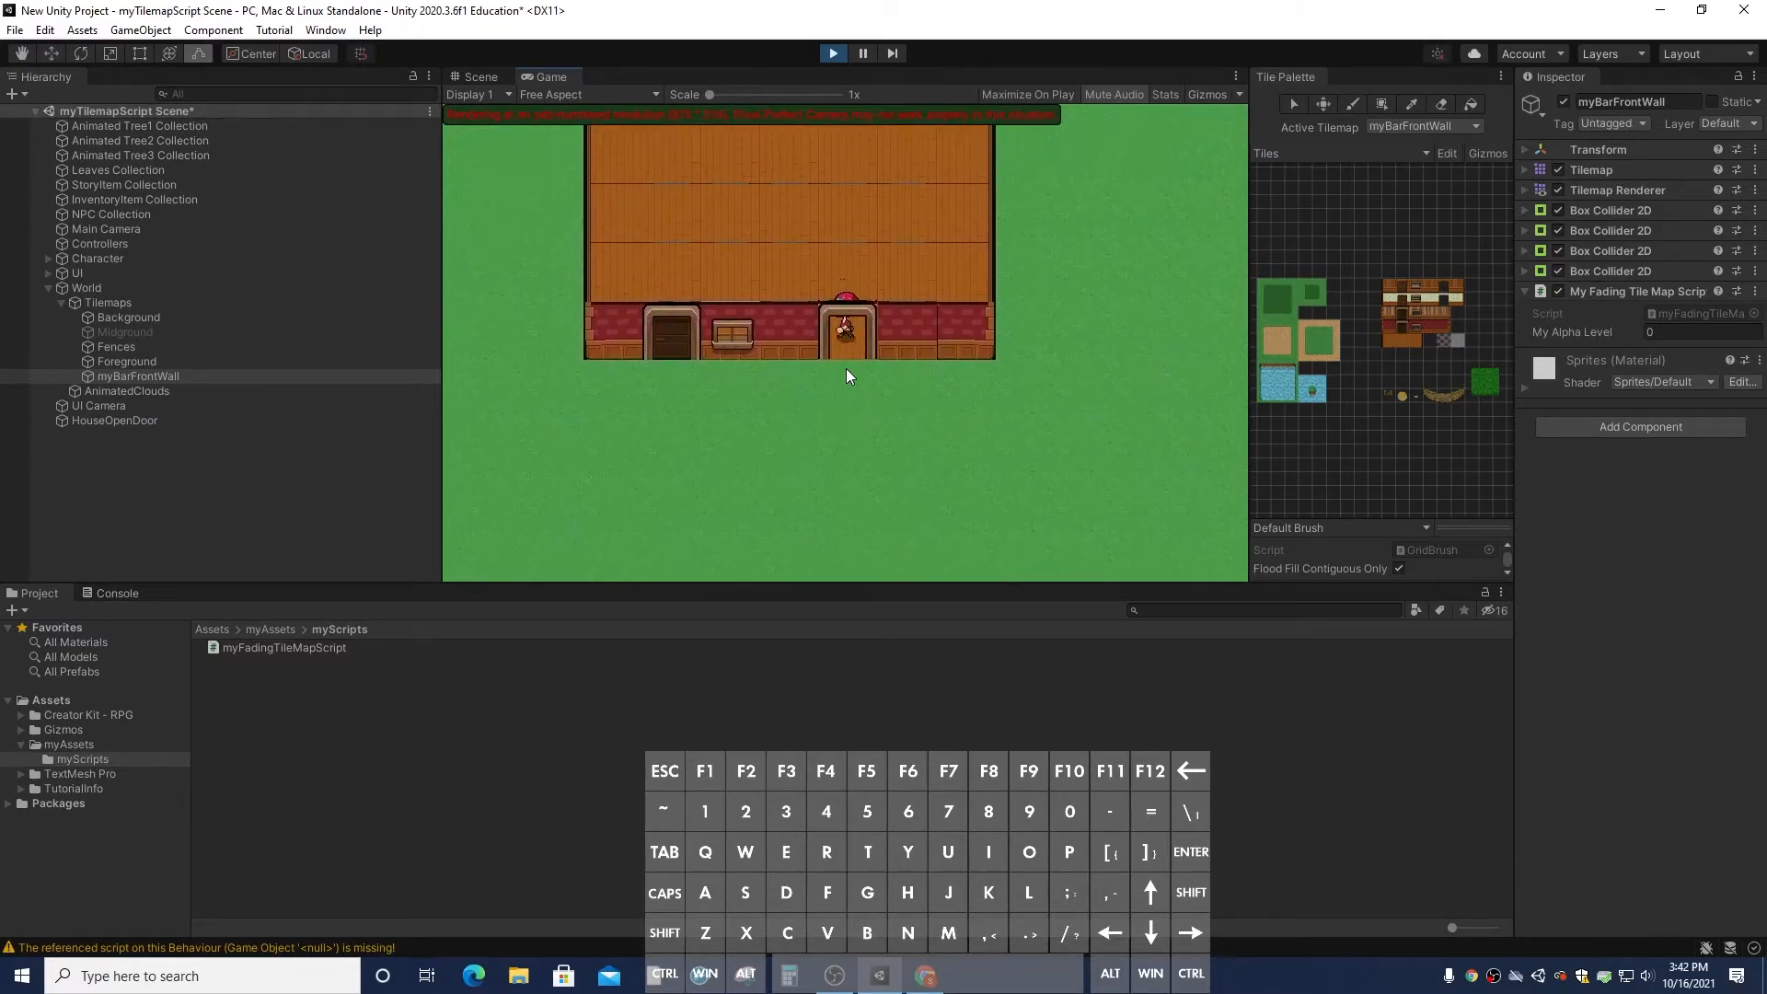
key("Left")
key("Right")
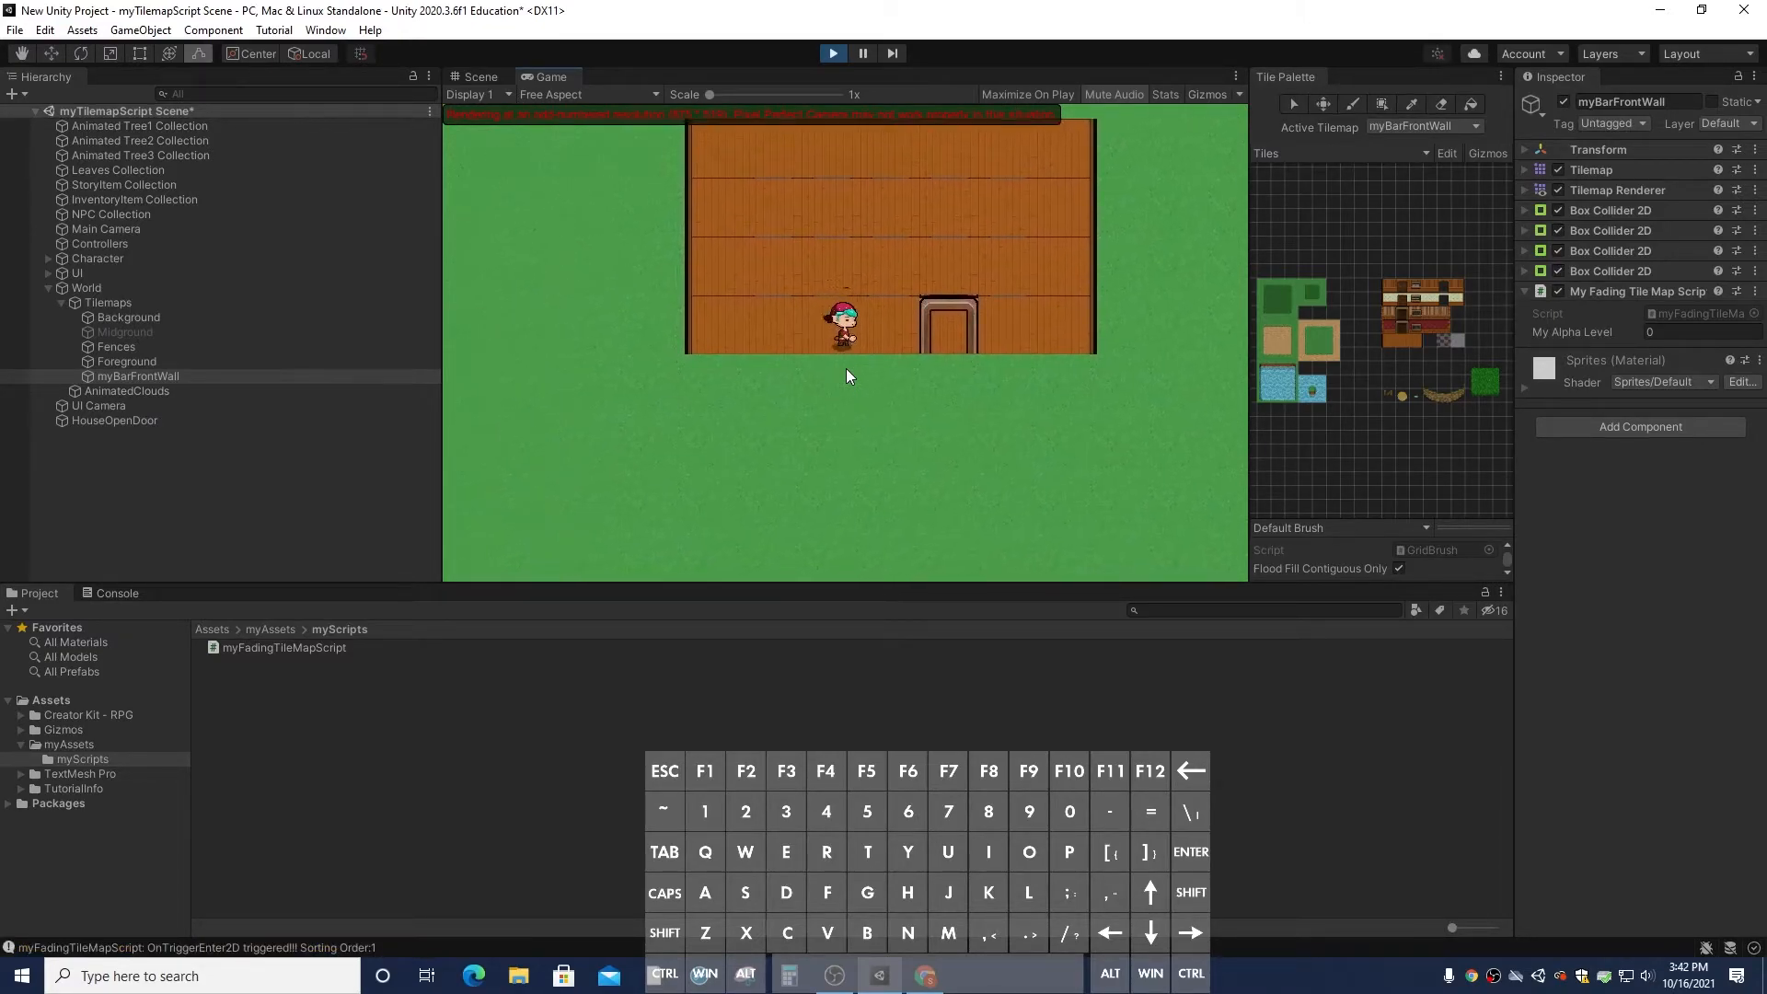
key("Down")
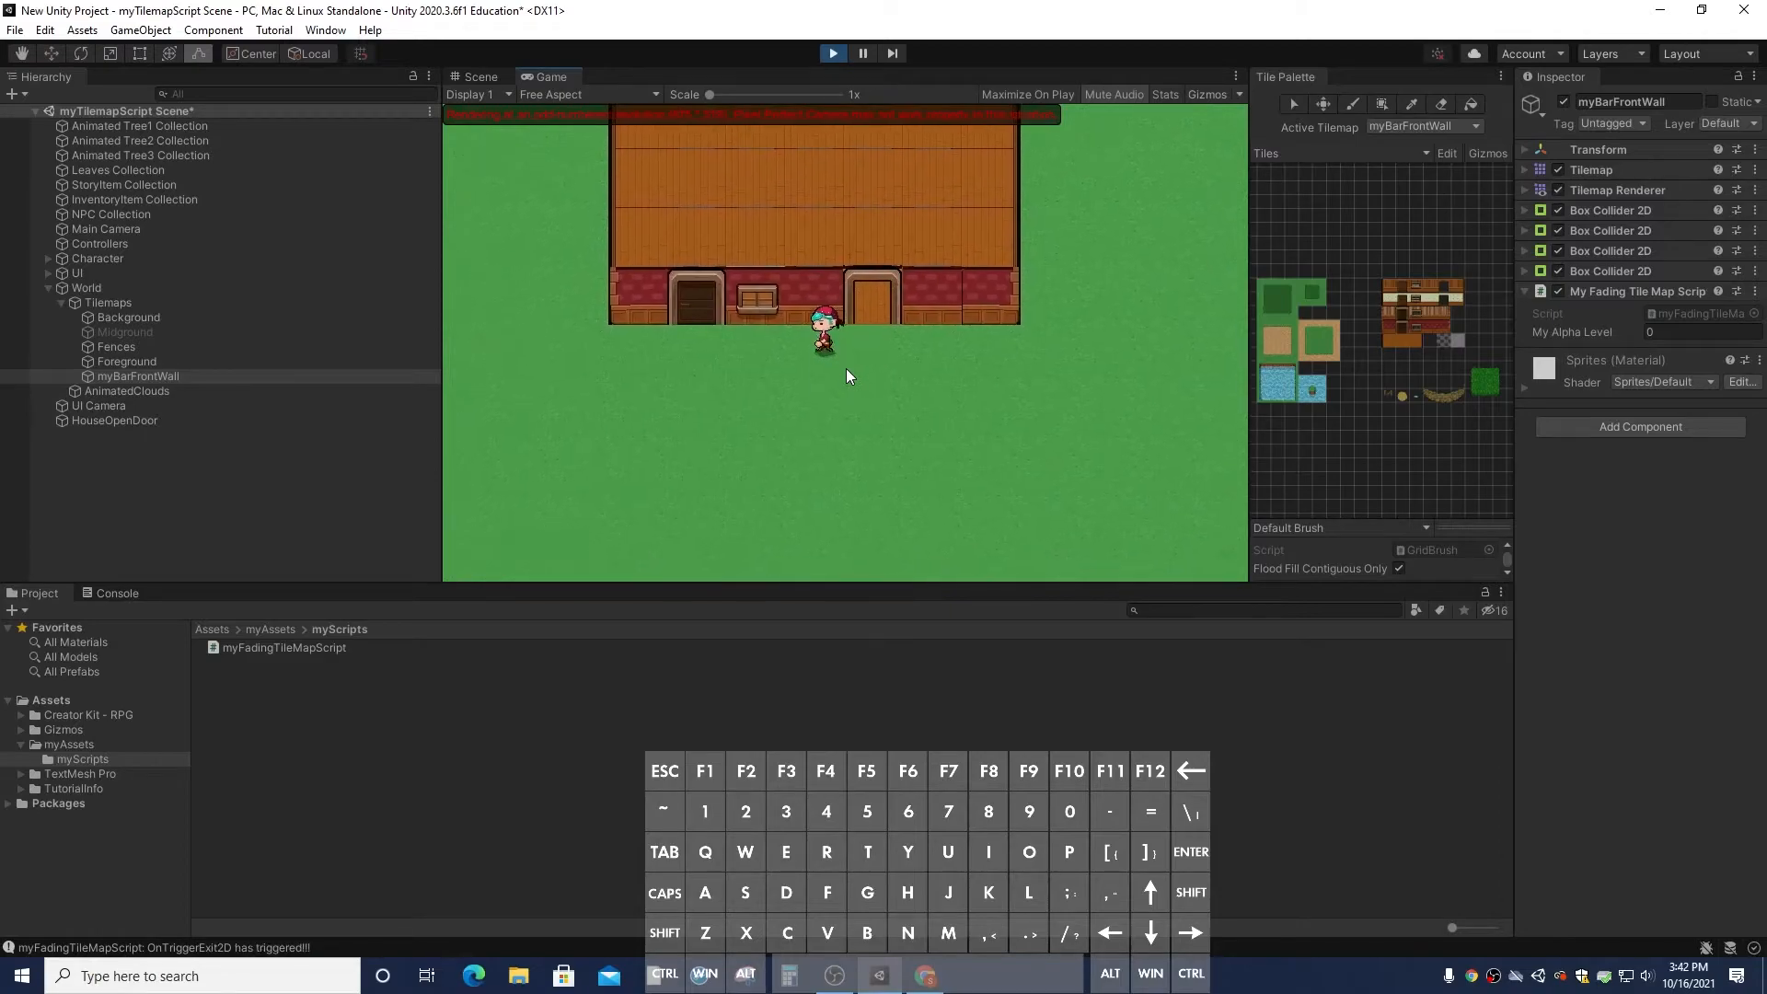
key("Up")
key("Right")
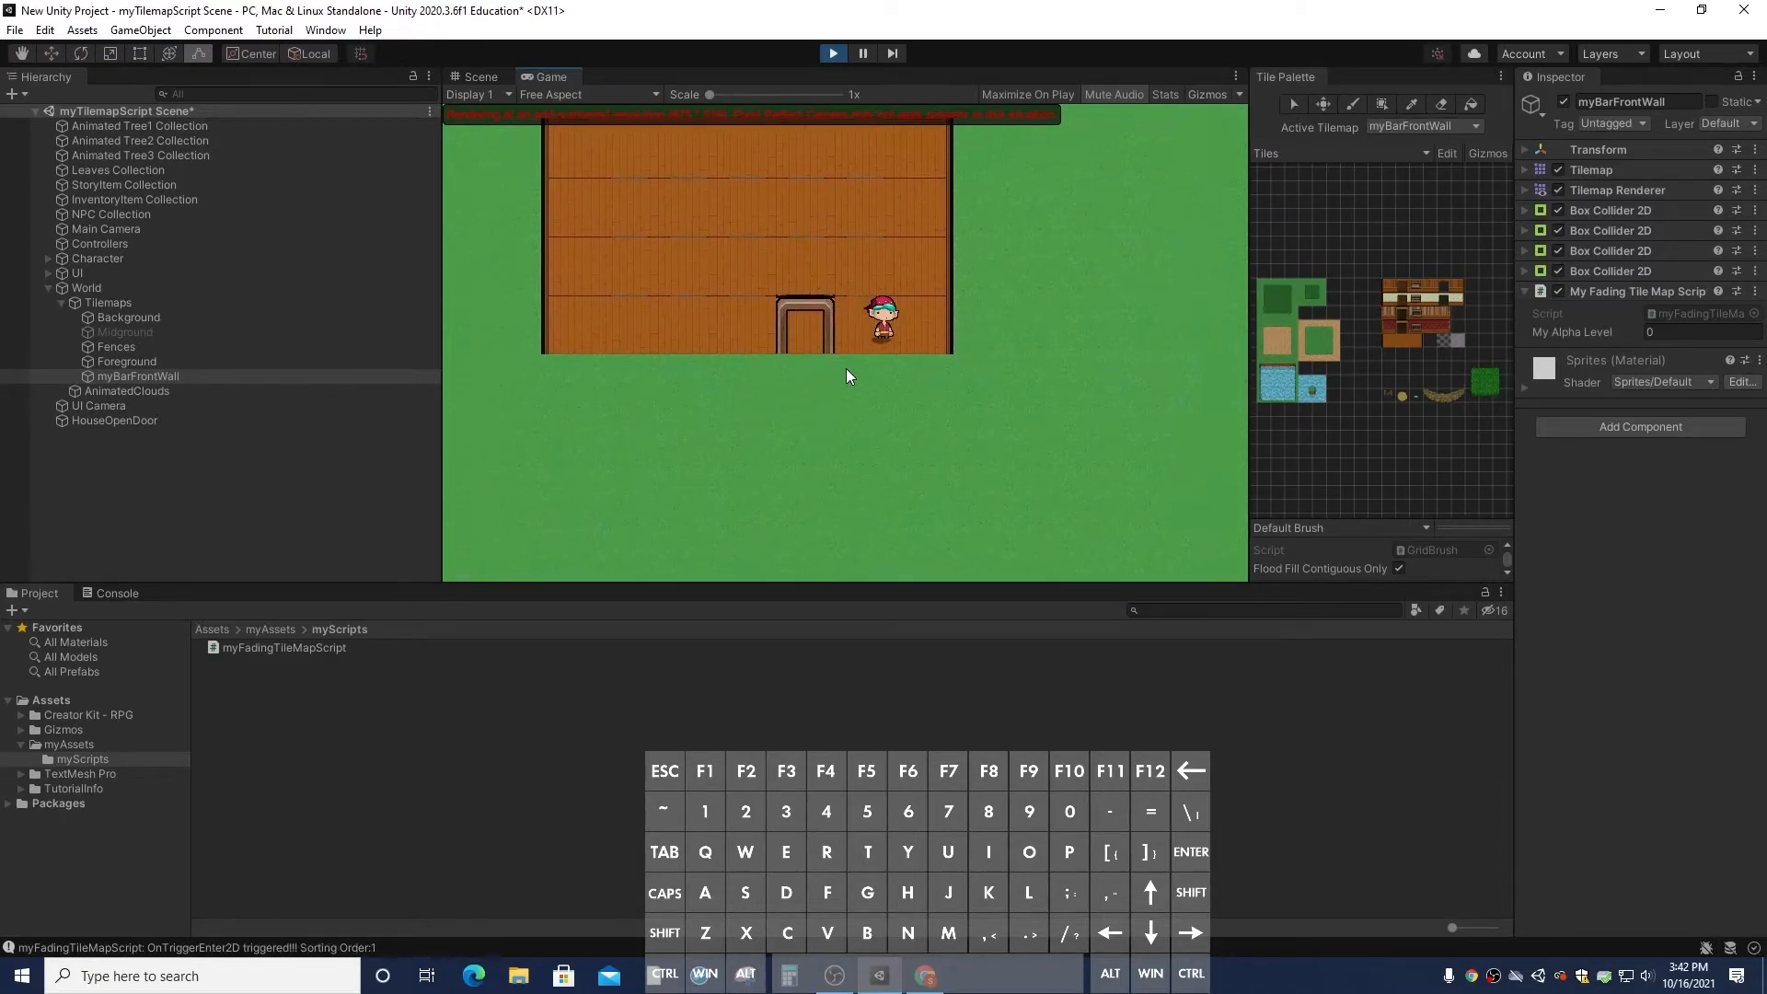
key("Down")
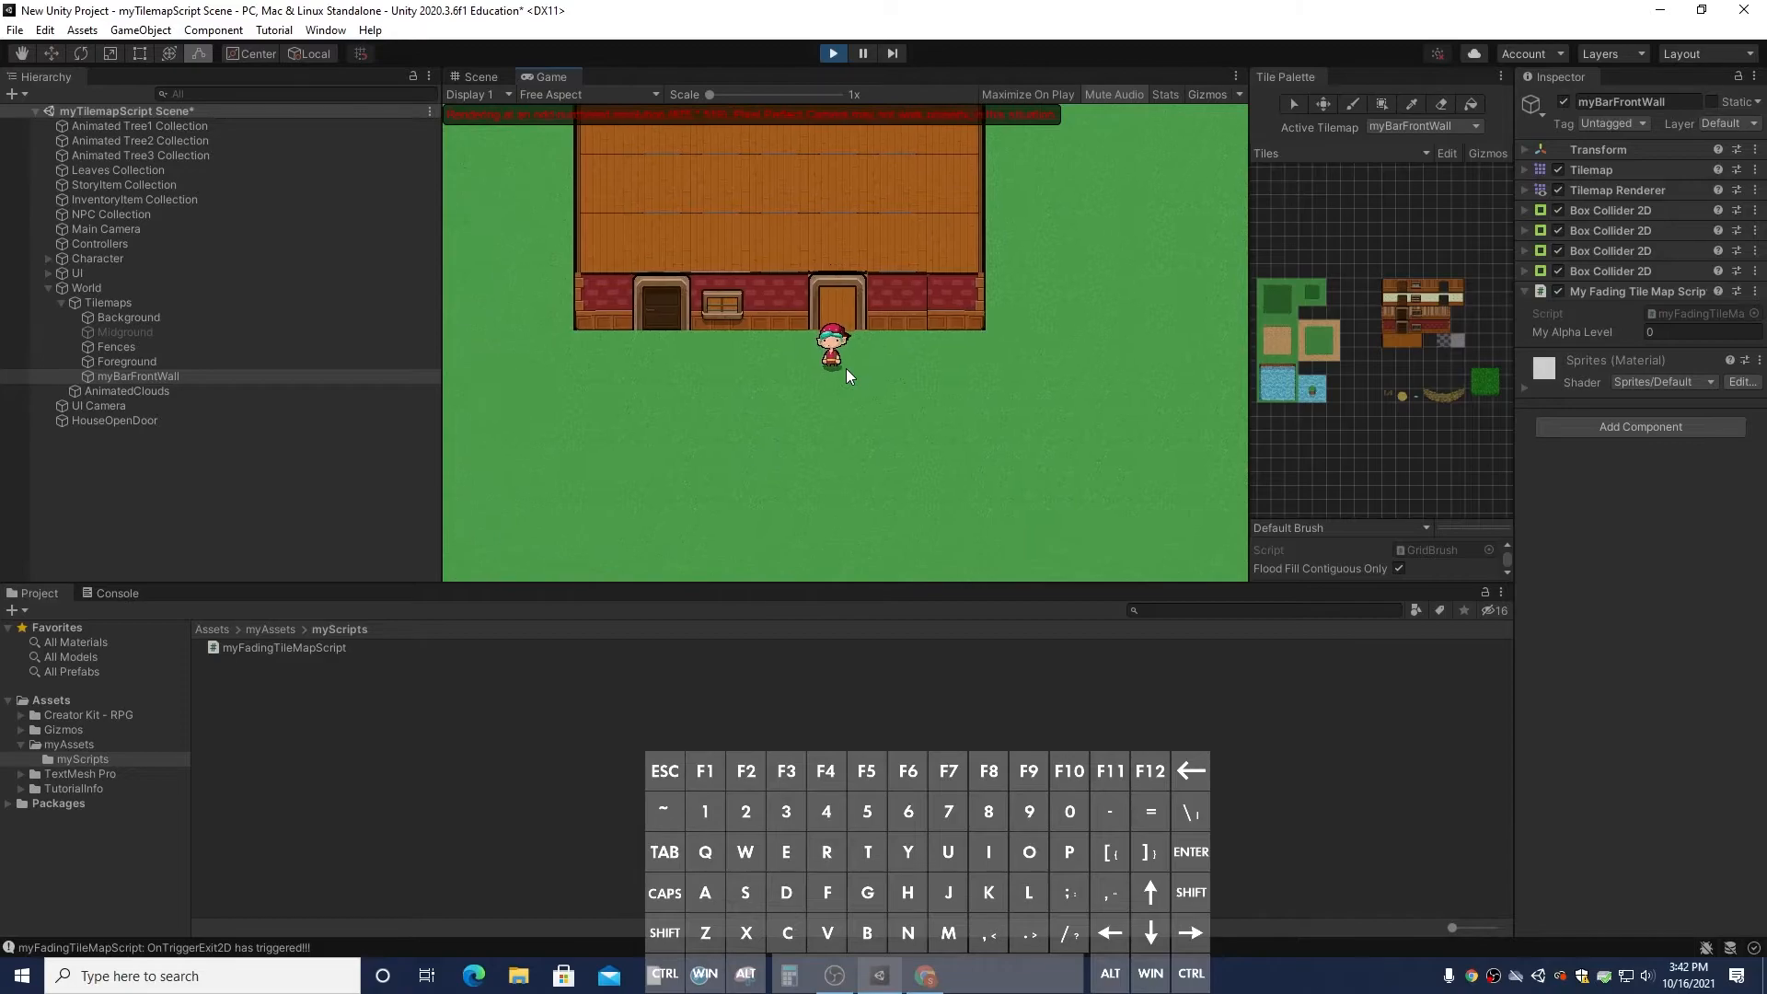
left_click(833, 54)
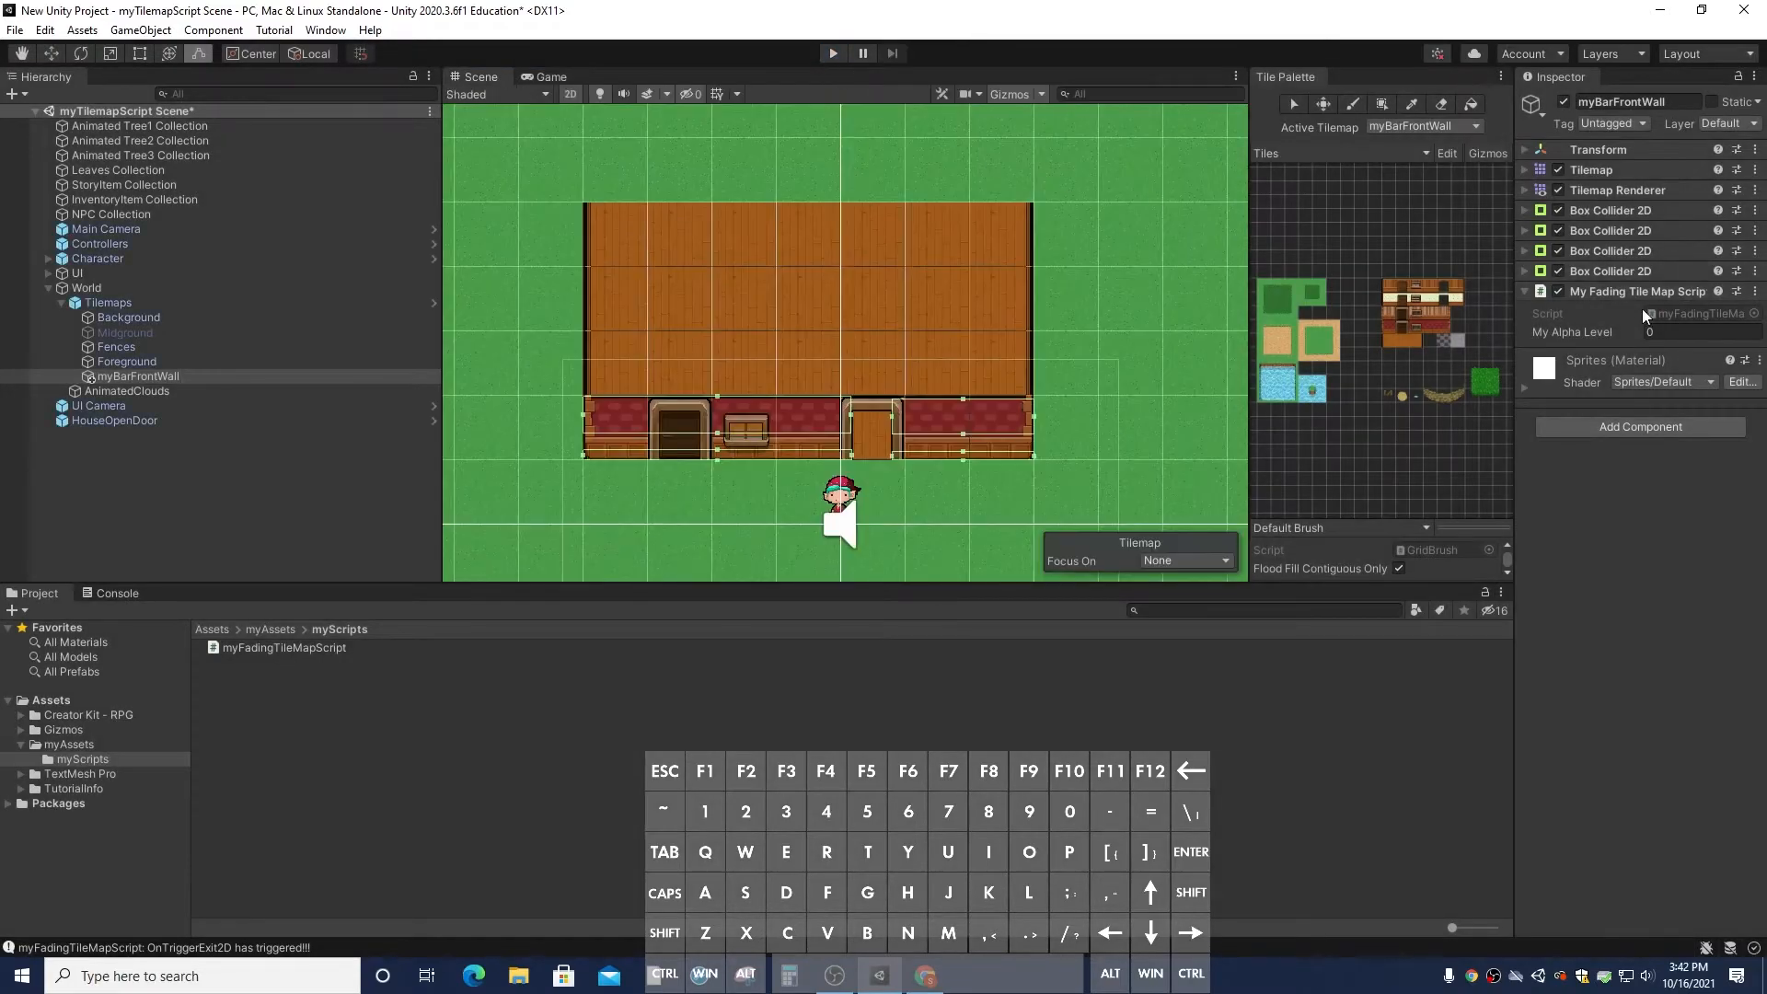
Set My Alpha Level of myBarFrontWall's My Fading Tile Map Script to 0.5
left_click(1625, 336)
left_click(1651, 333)
type(".50")
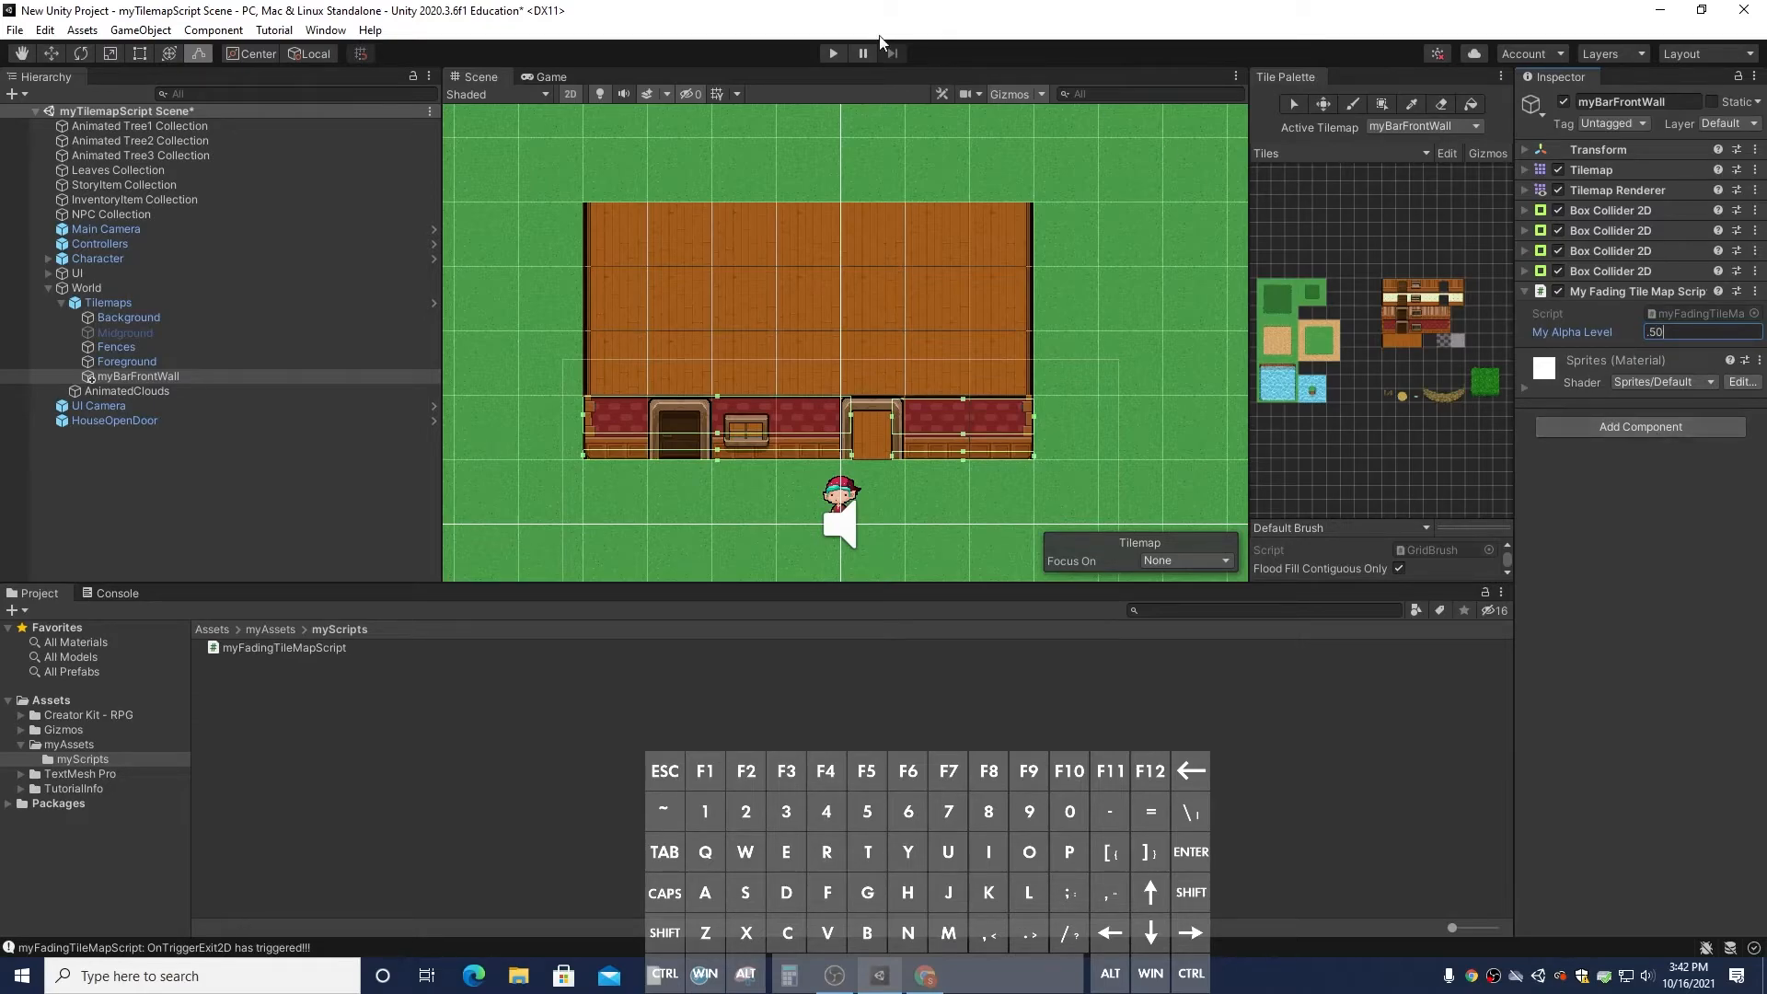
Play-test the half-transparent front wall by walking the character around inside and back out of the house, and stop the game
left_click(832, 53)
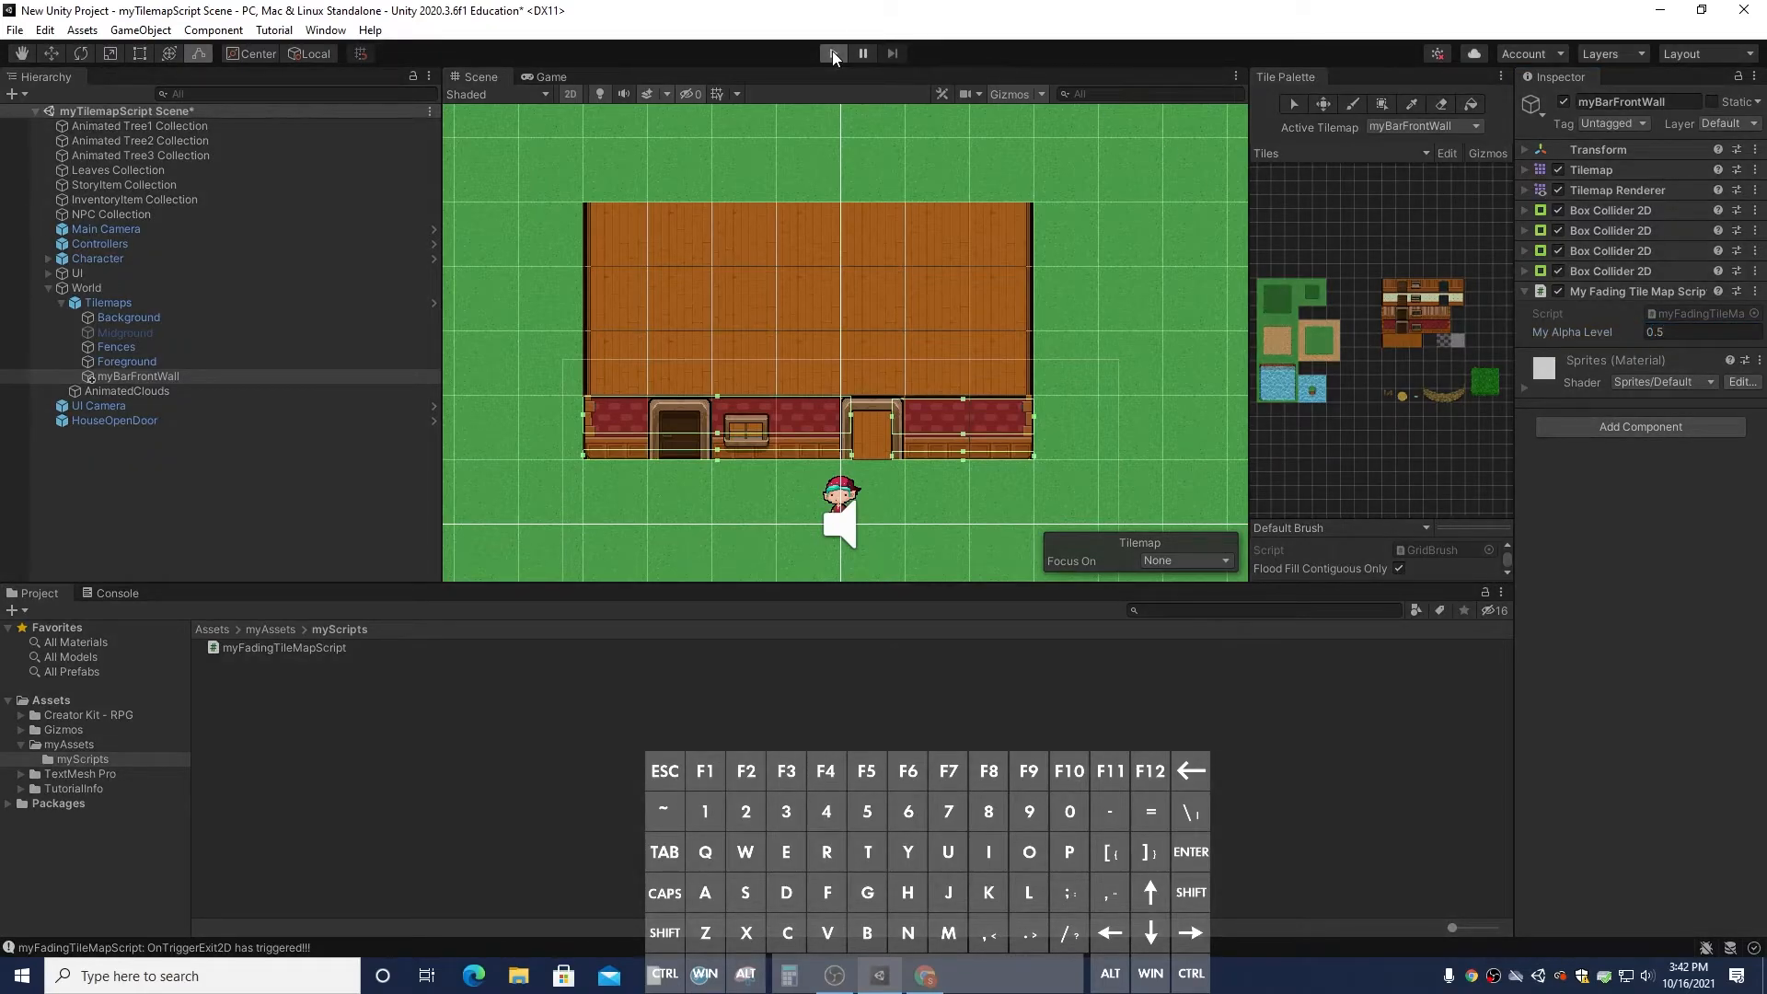
key("Right")
key("Up")
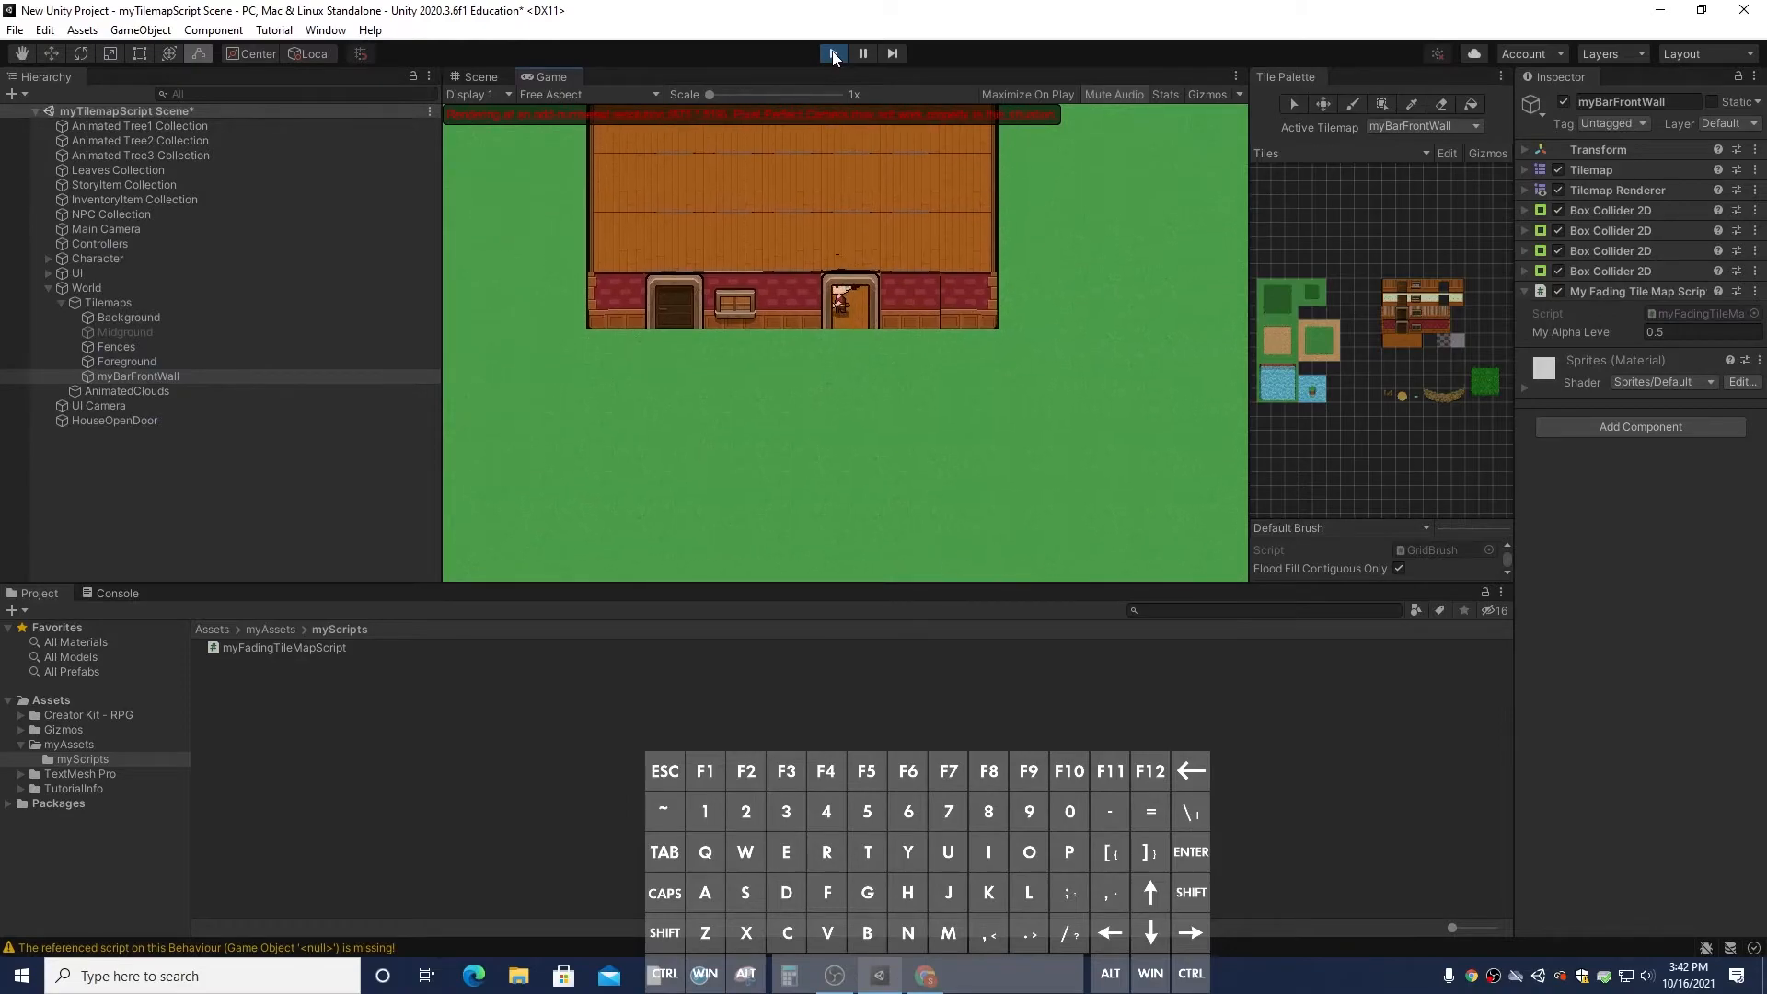
key("Left")
key("Down")
key("Left")
key("Right")
key("Up")
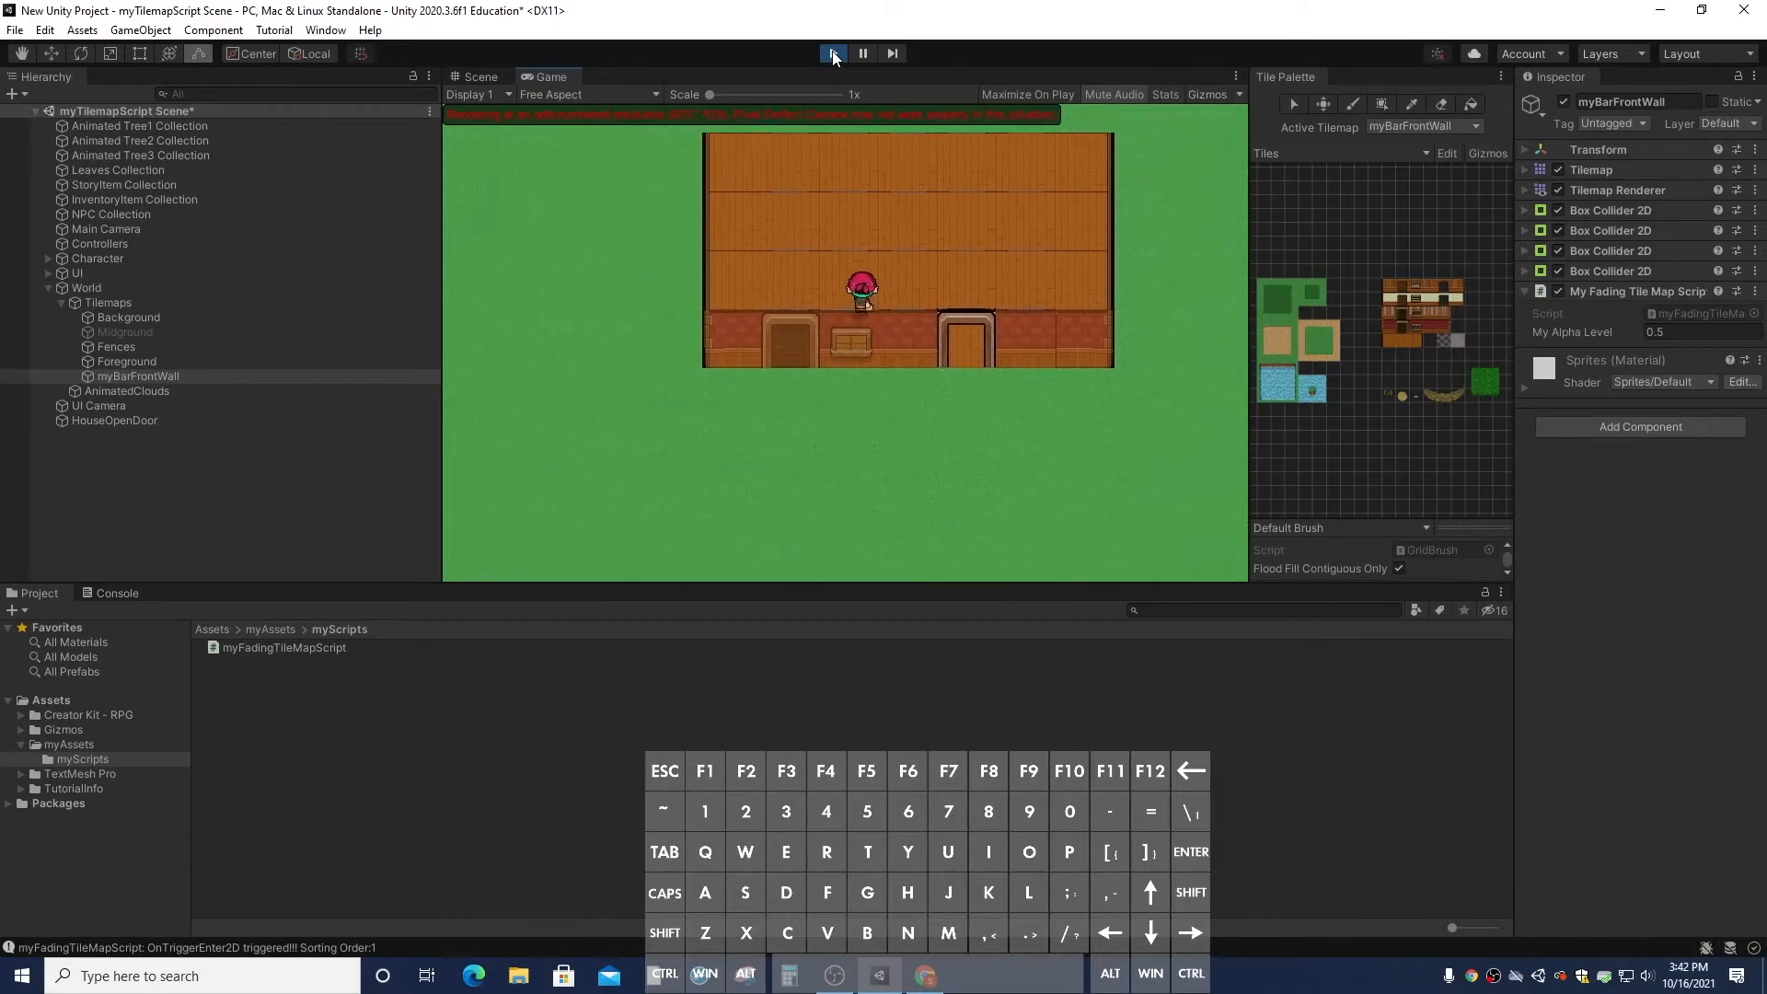
key("Up")
key("Down")
key("Down")
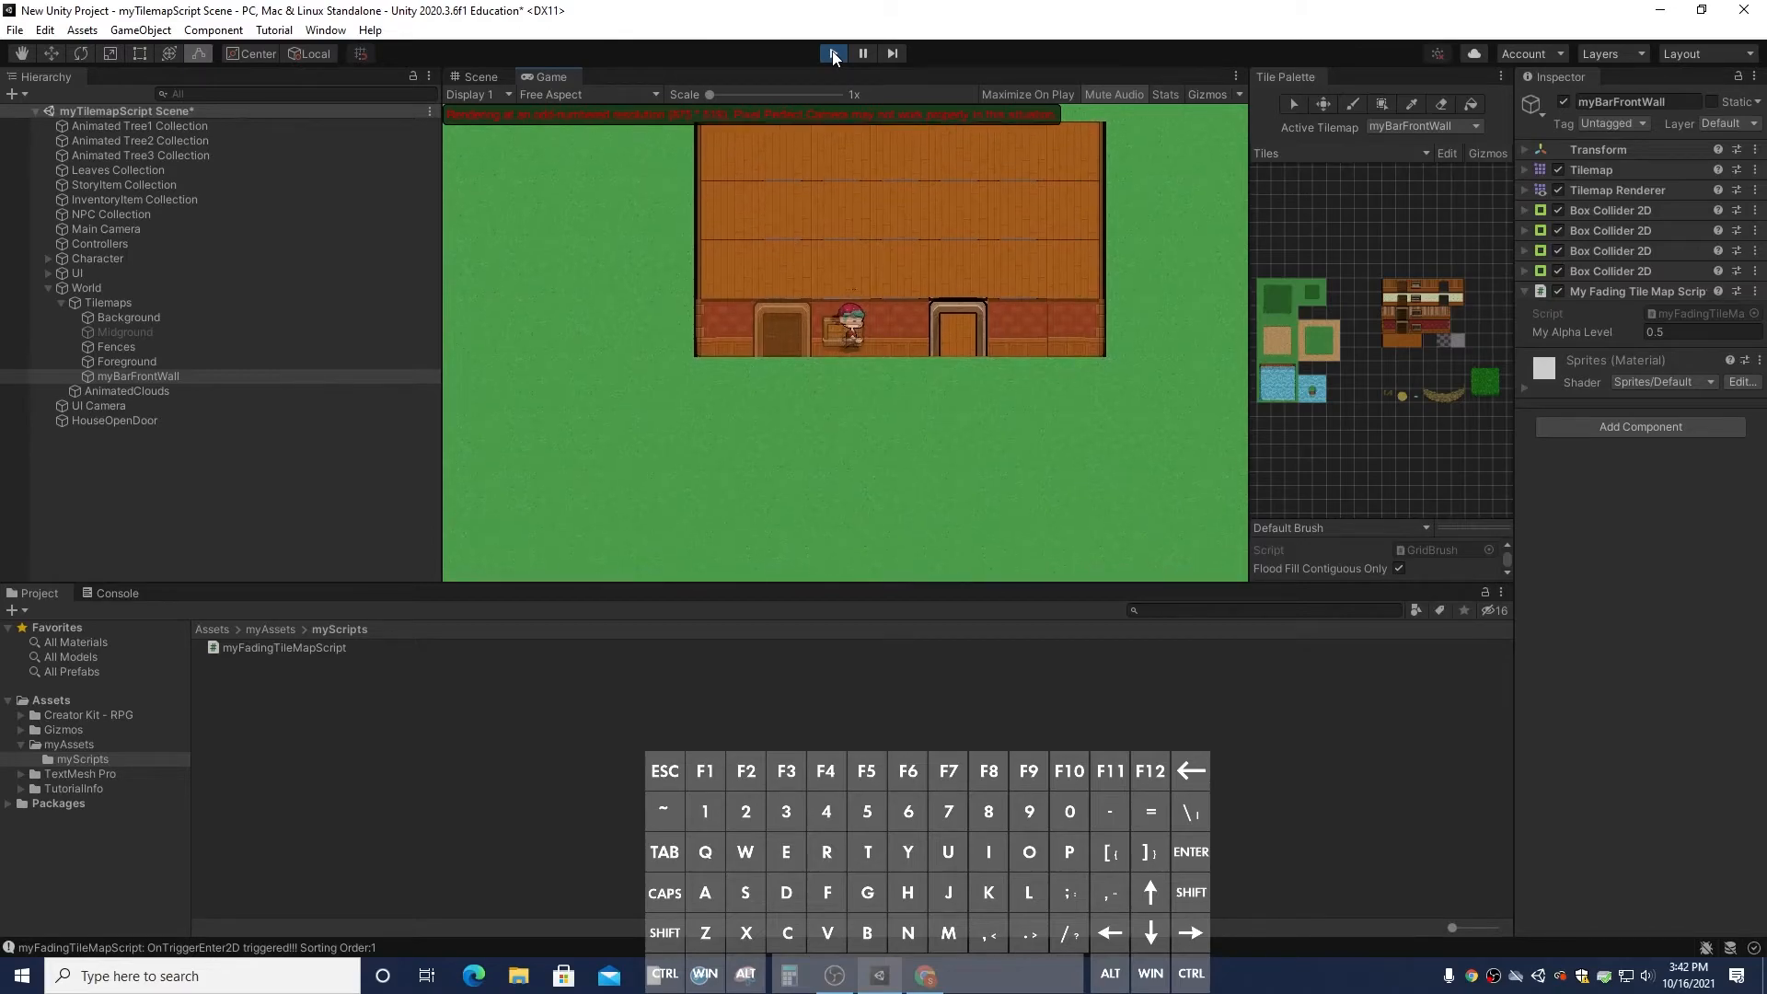
key("Right")
key("Down")
key("Left")
key("Up")
key("Down")
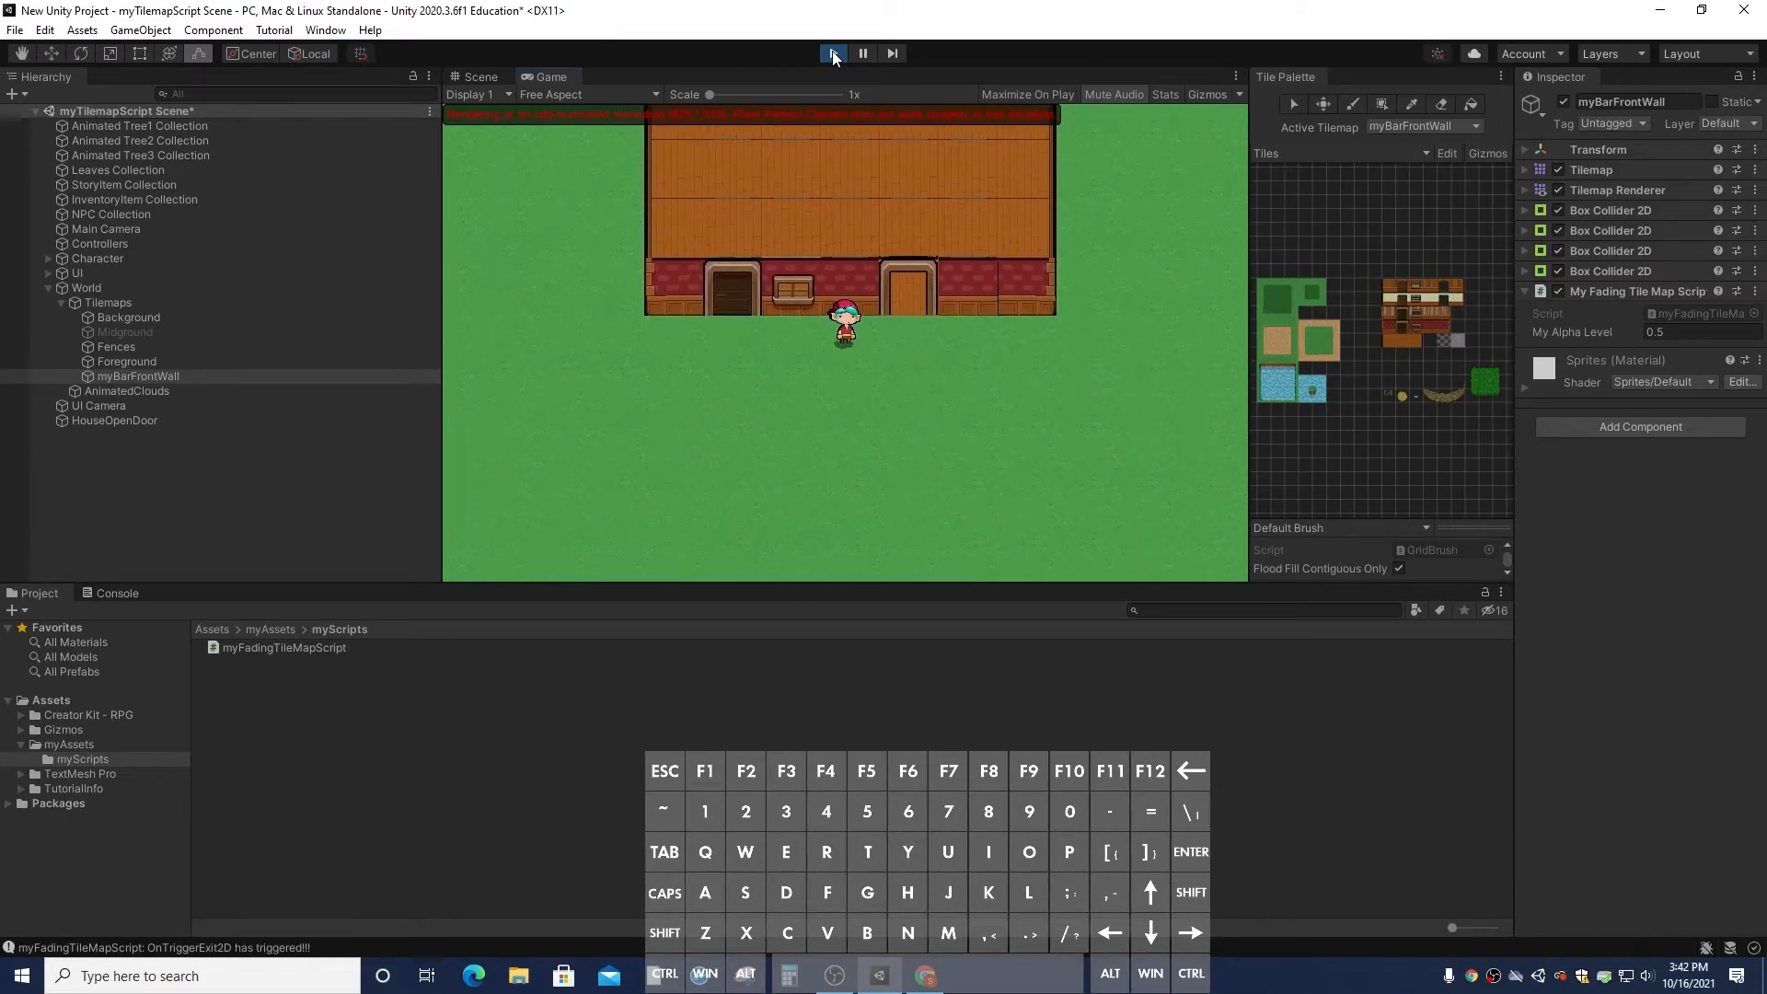
left_click(833, 53)
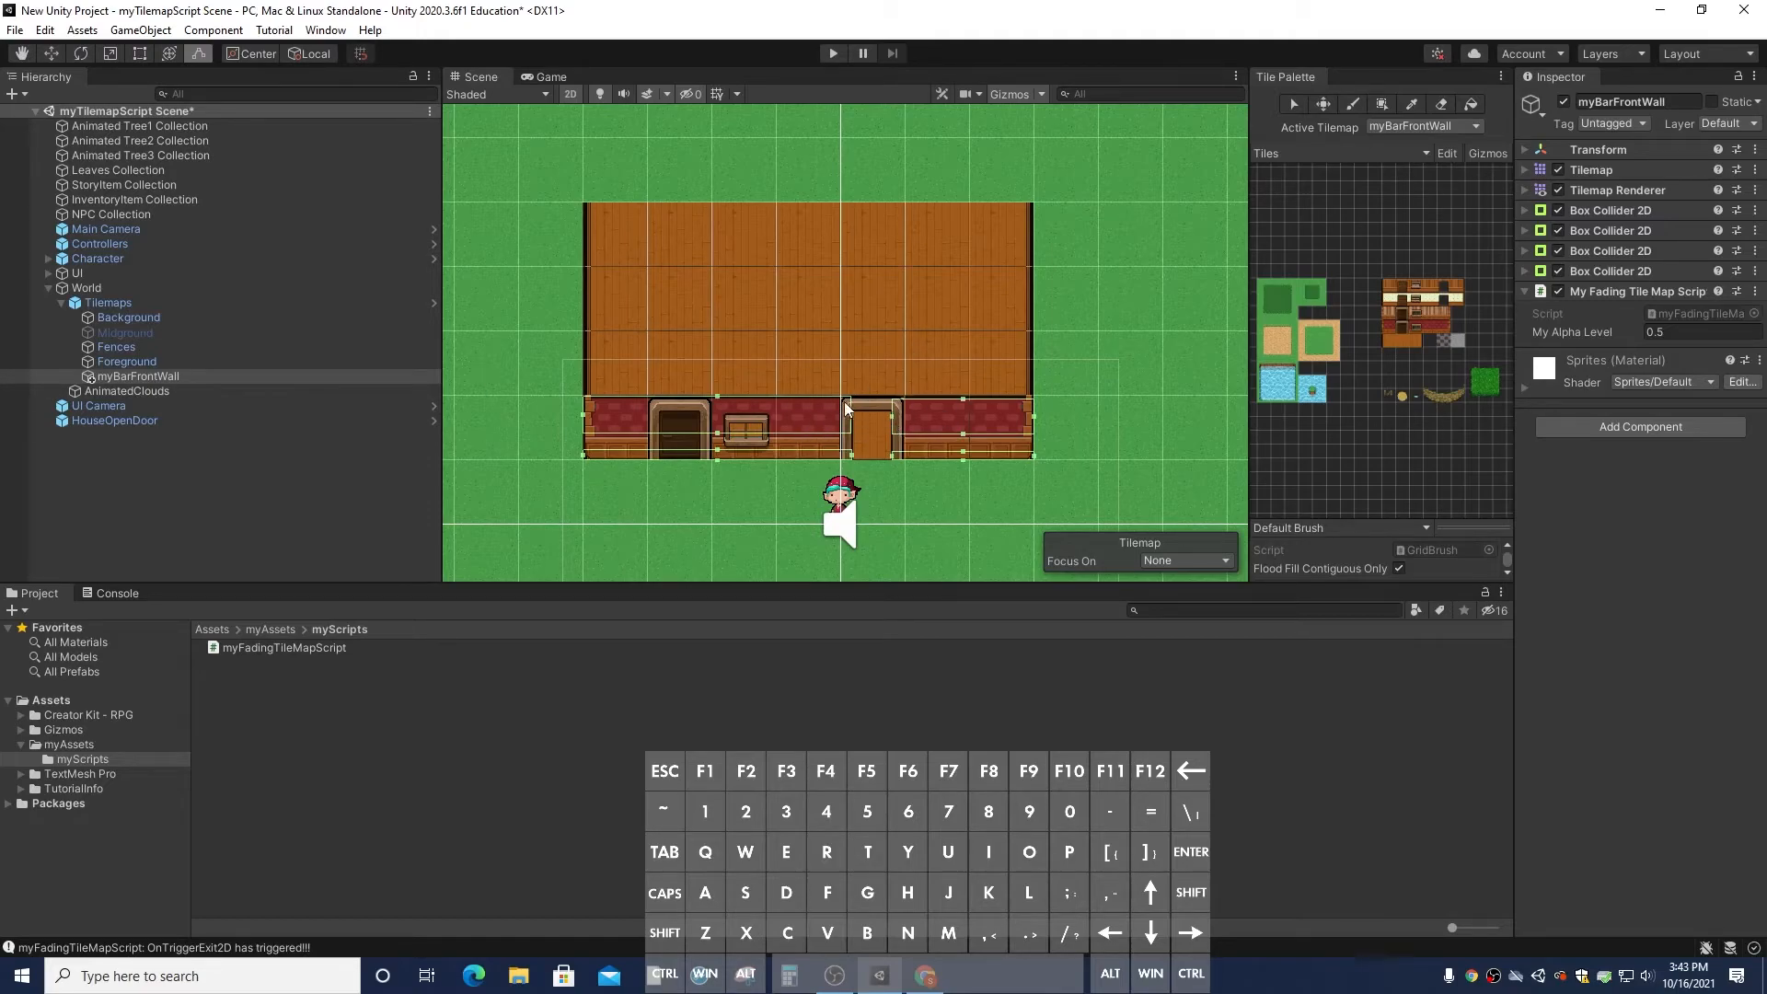
Duplicate myBarFrontWall and rename the copy myBarBackWall
right_click(131, 374)
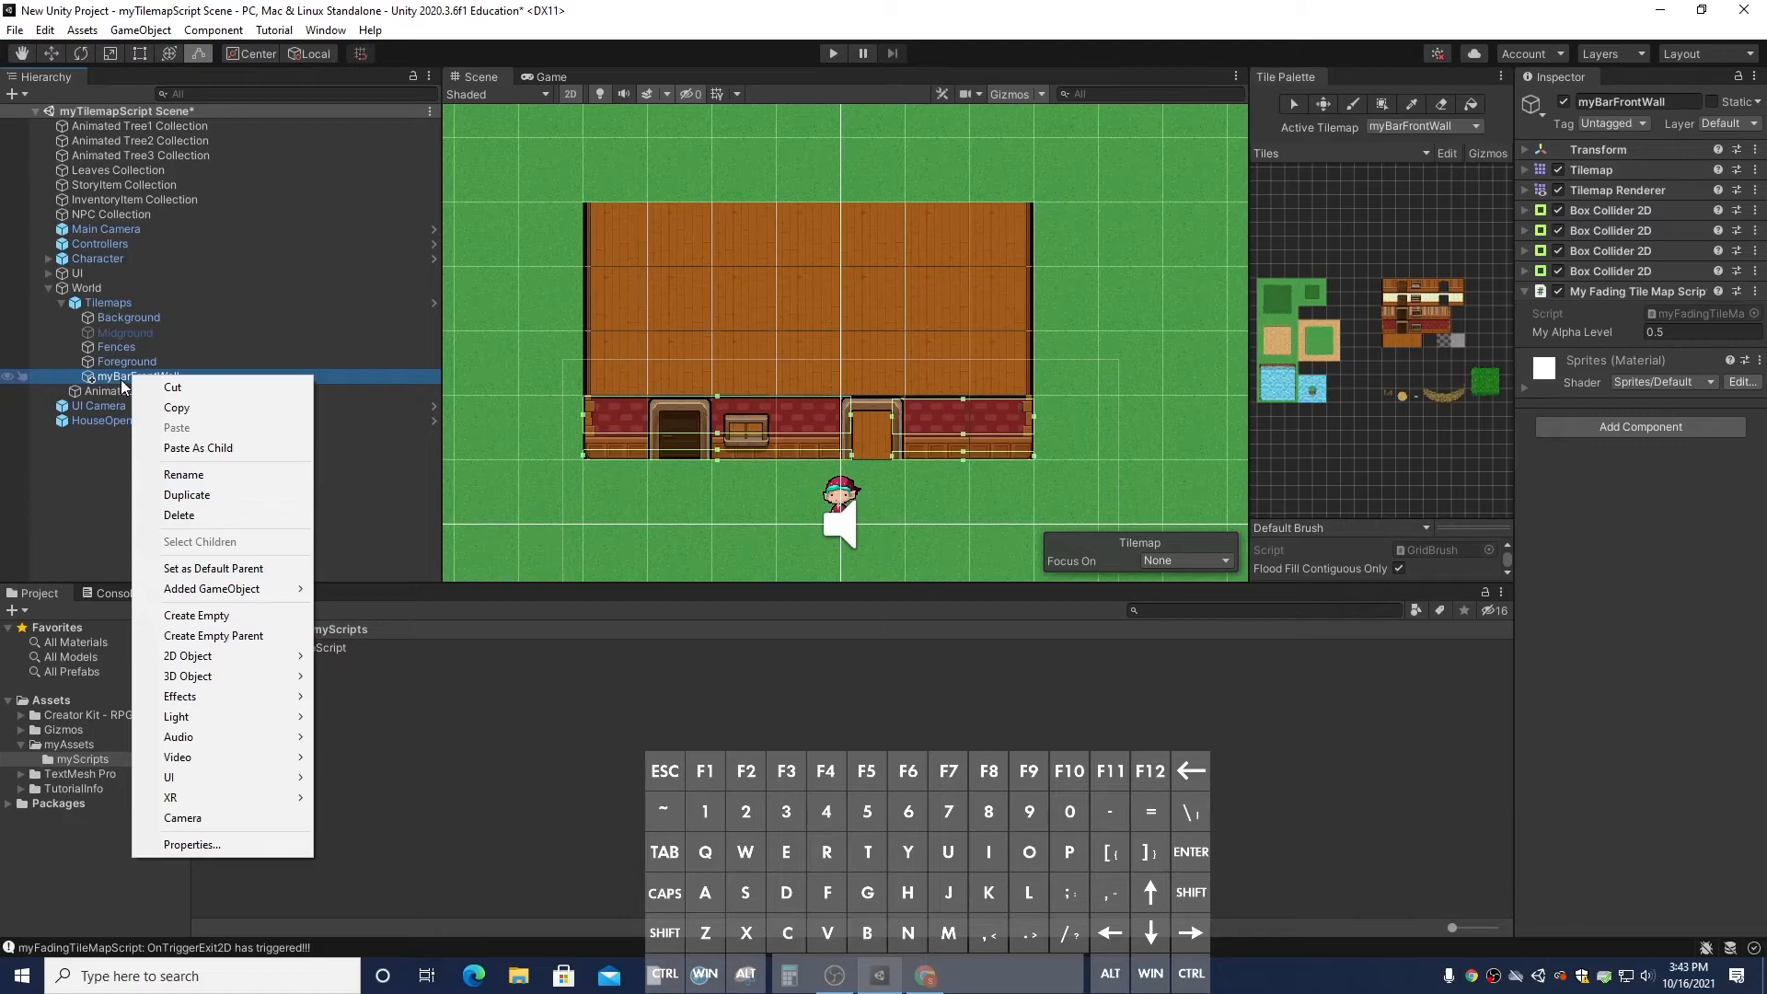
left_click(211, 494)
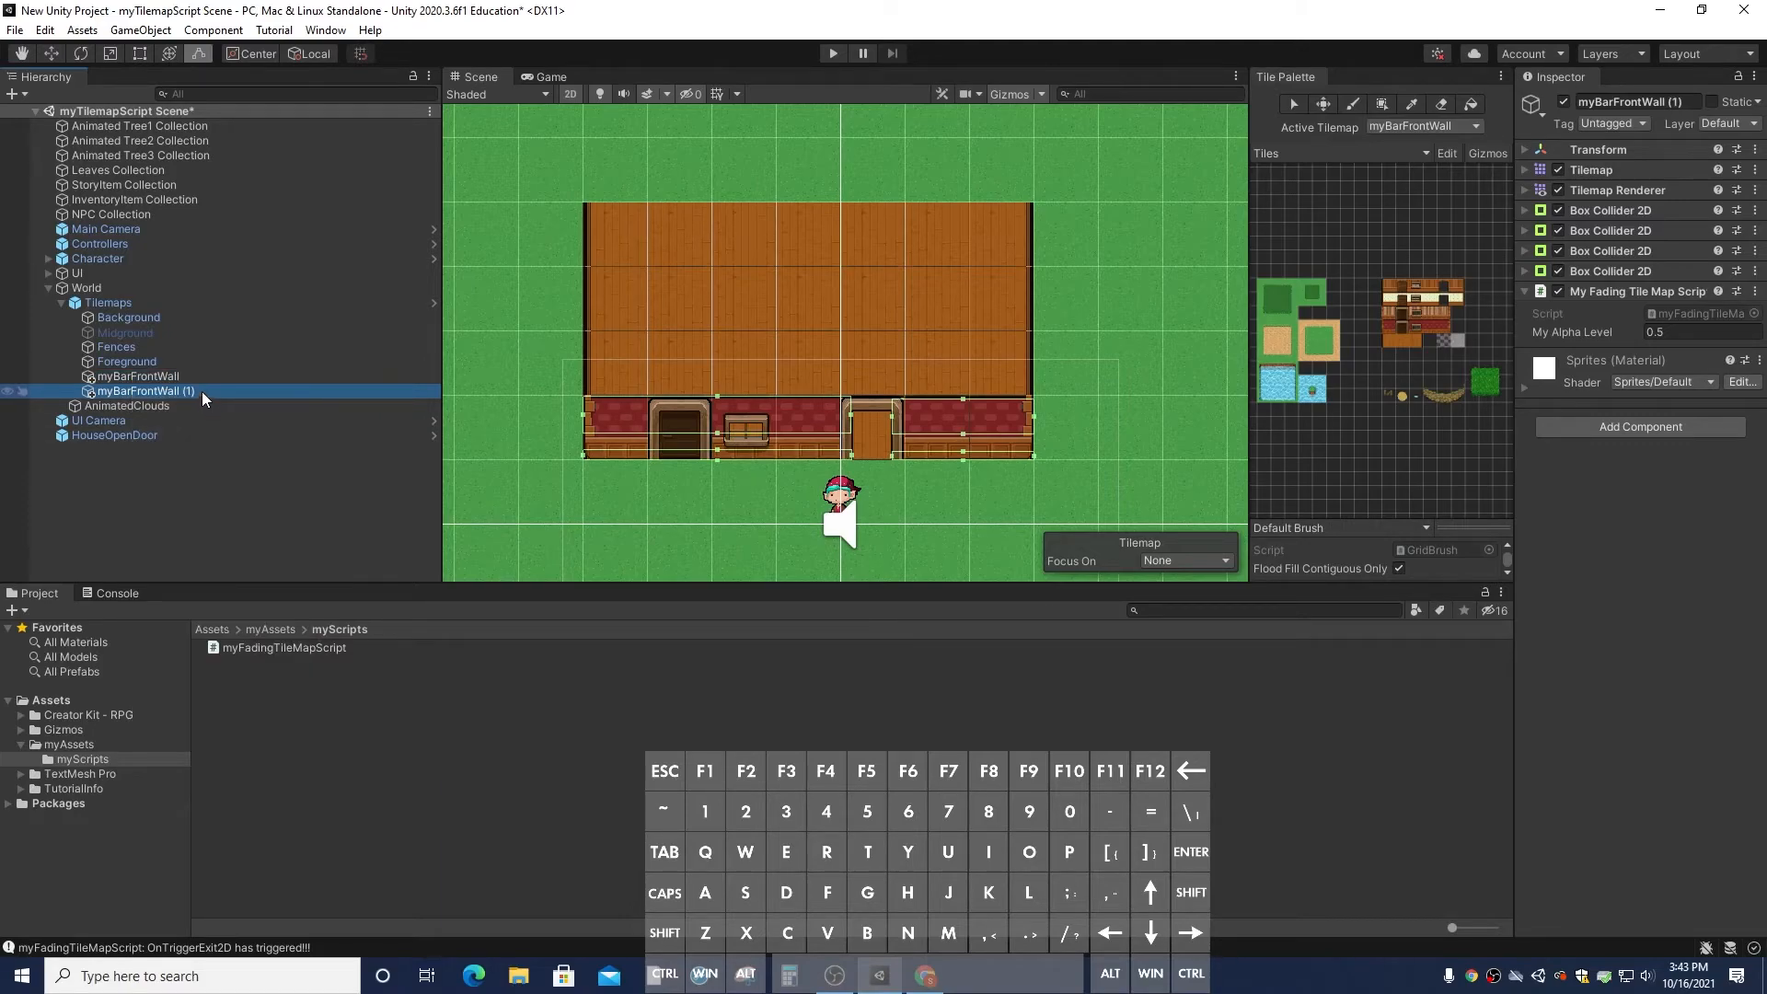
right_click(202, 390)
left_click(291, 490)
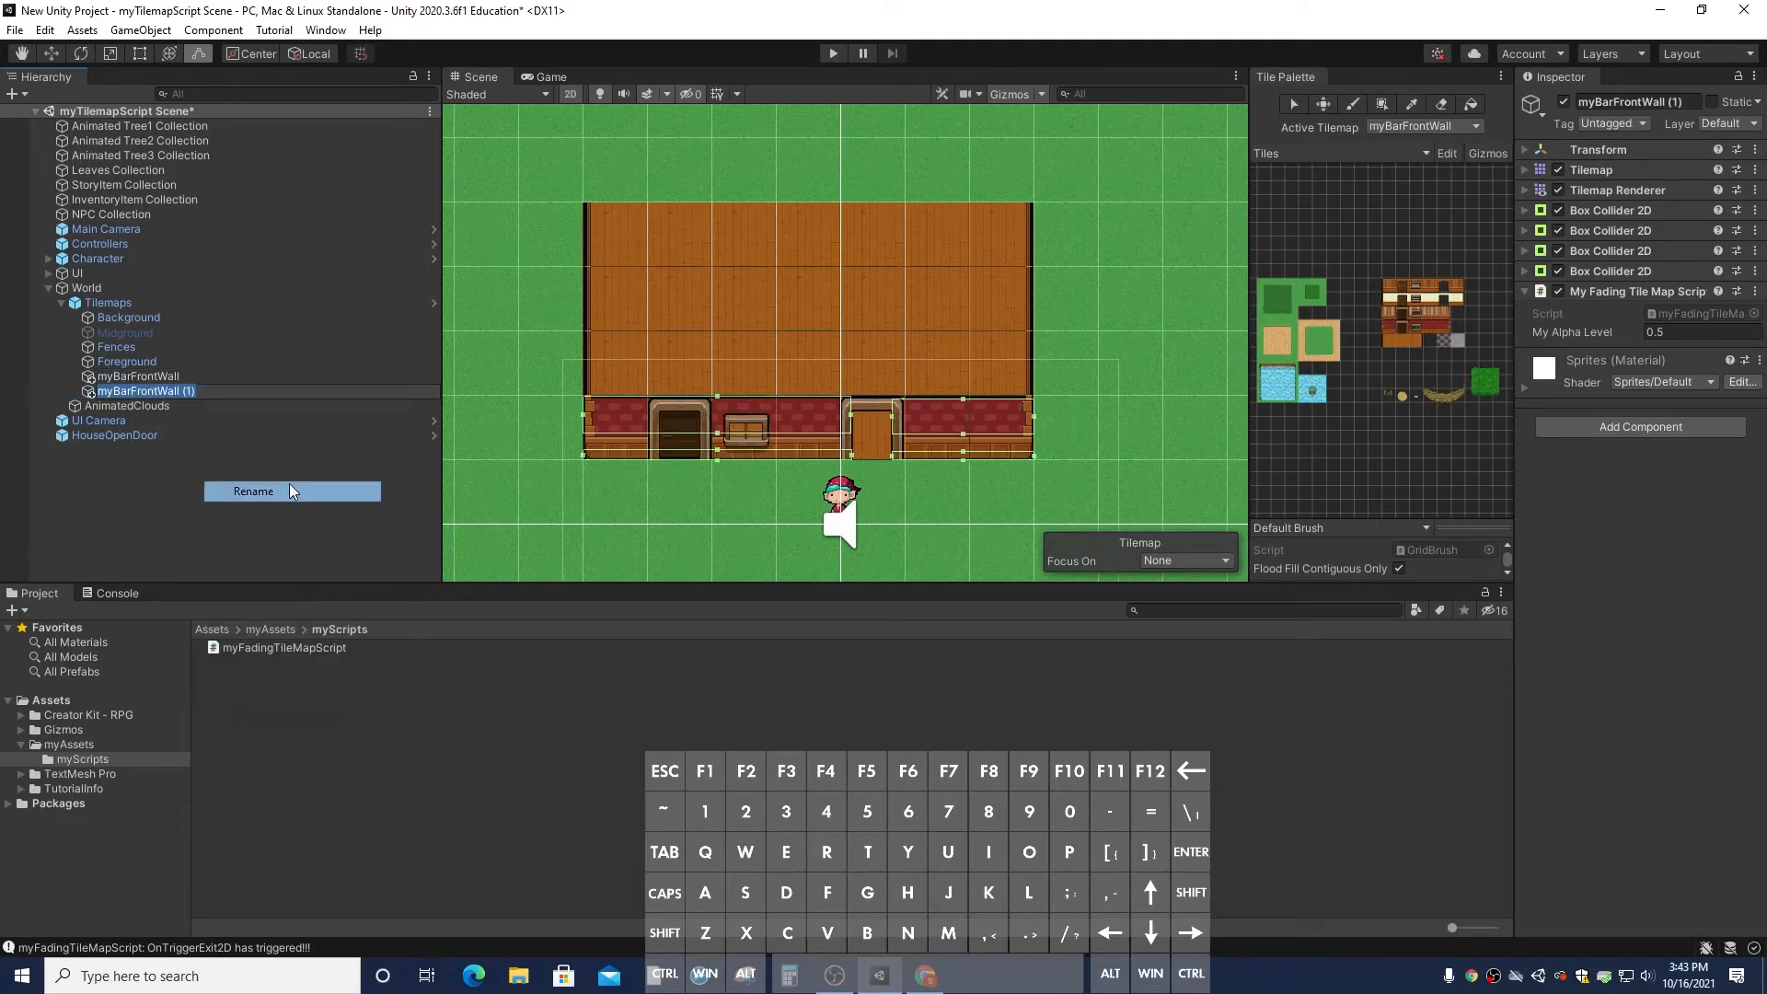
key("End")
key("BackSpace")
key("BackSpace")
key("BackSpace")
key("BackSpace")
key("BackSpace")
key("BackSpace")
key("BackSpace")
key("BackSpace")
key("BackSpace")
key("BackSpace")
key("BackSpace")
key("BackSpace")
key("BackSpace")
key("BackSpace")
key("BackSpace")
key("BackSpace")
type("V")
key("BackSpace")
type("Bar")
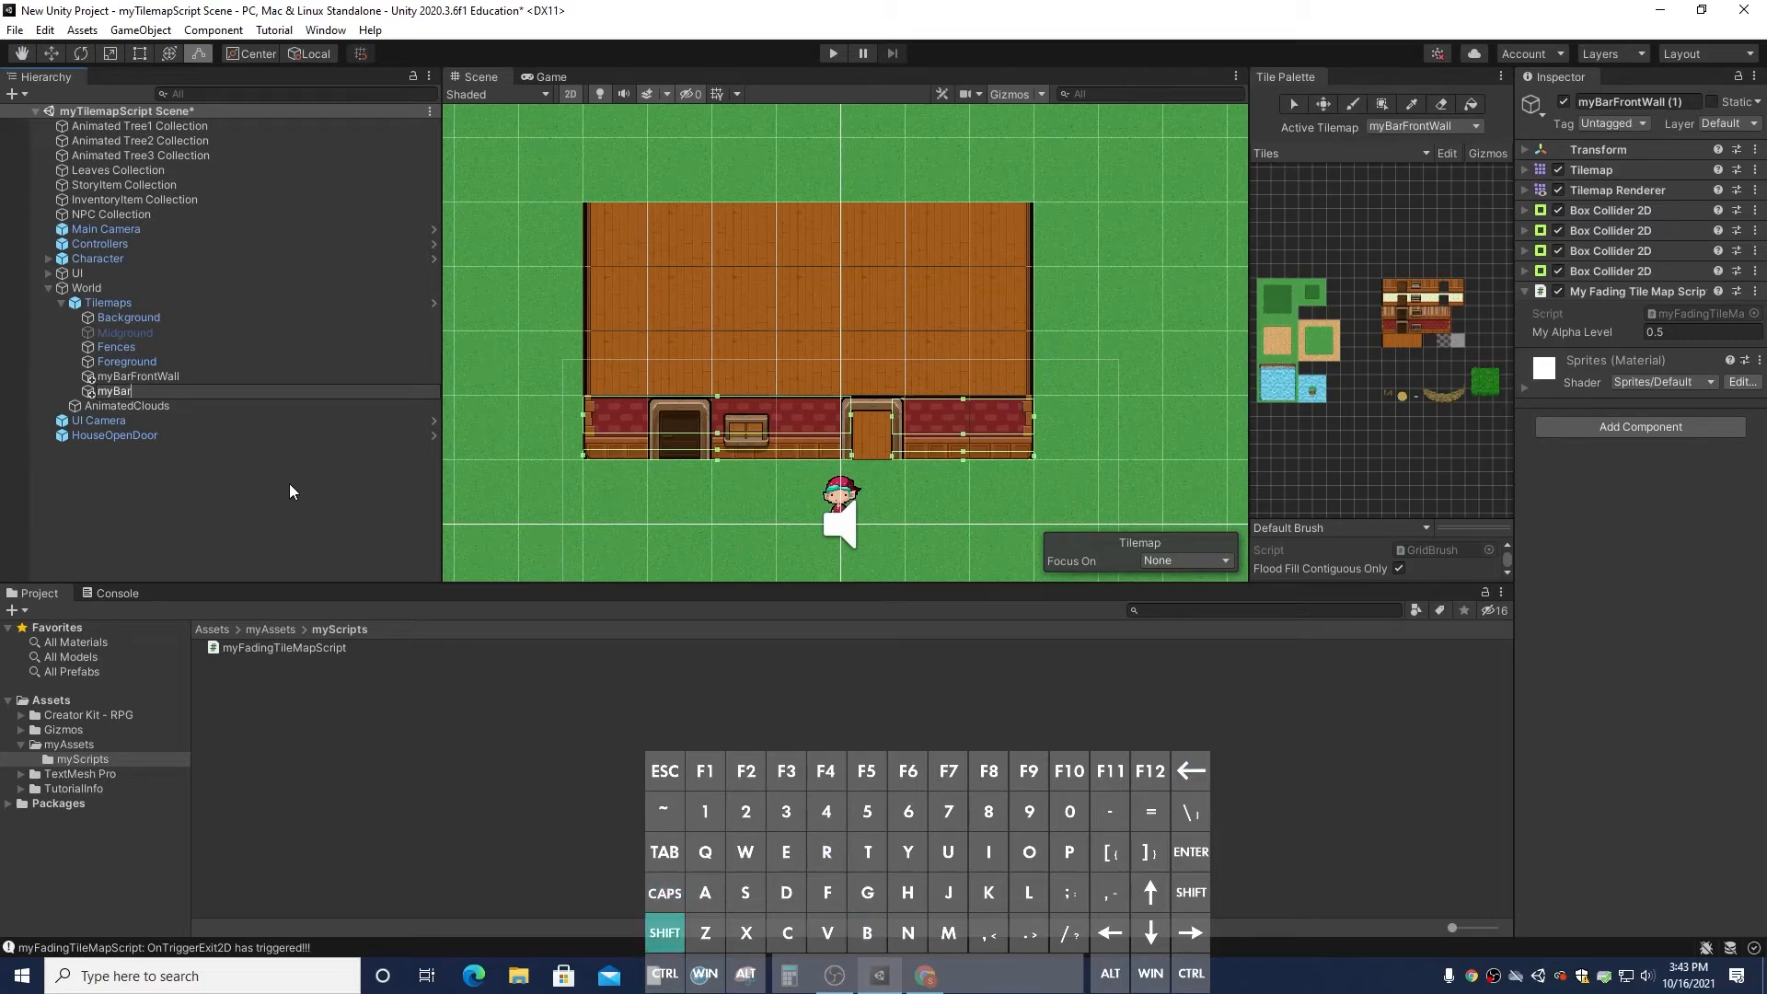
type("BackWall")
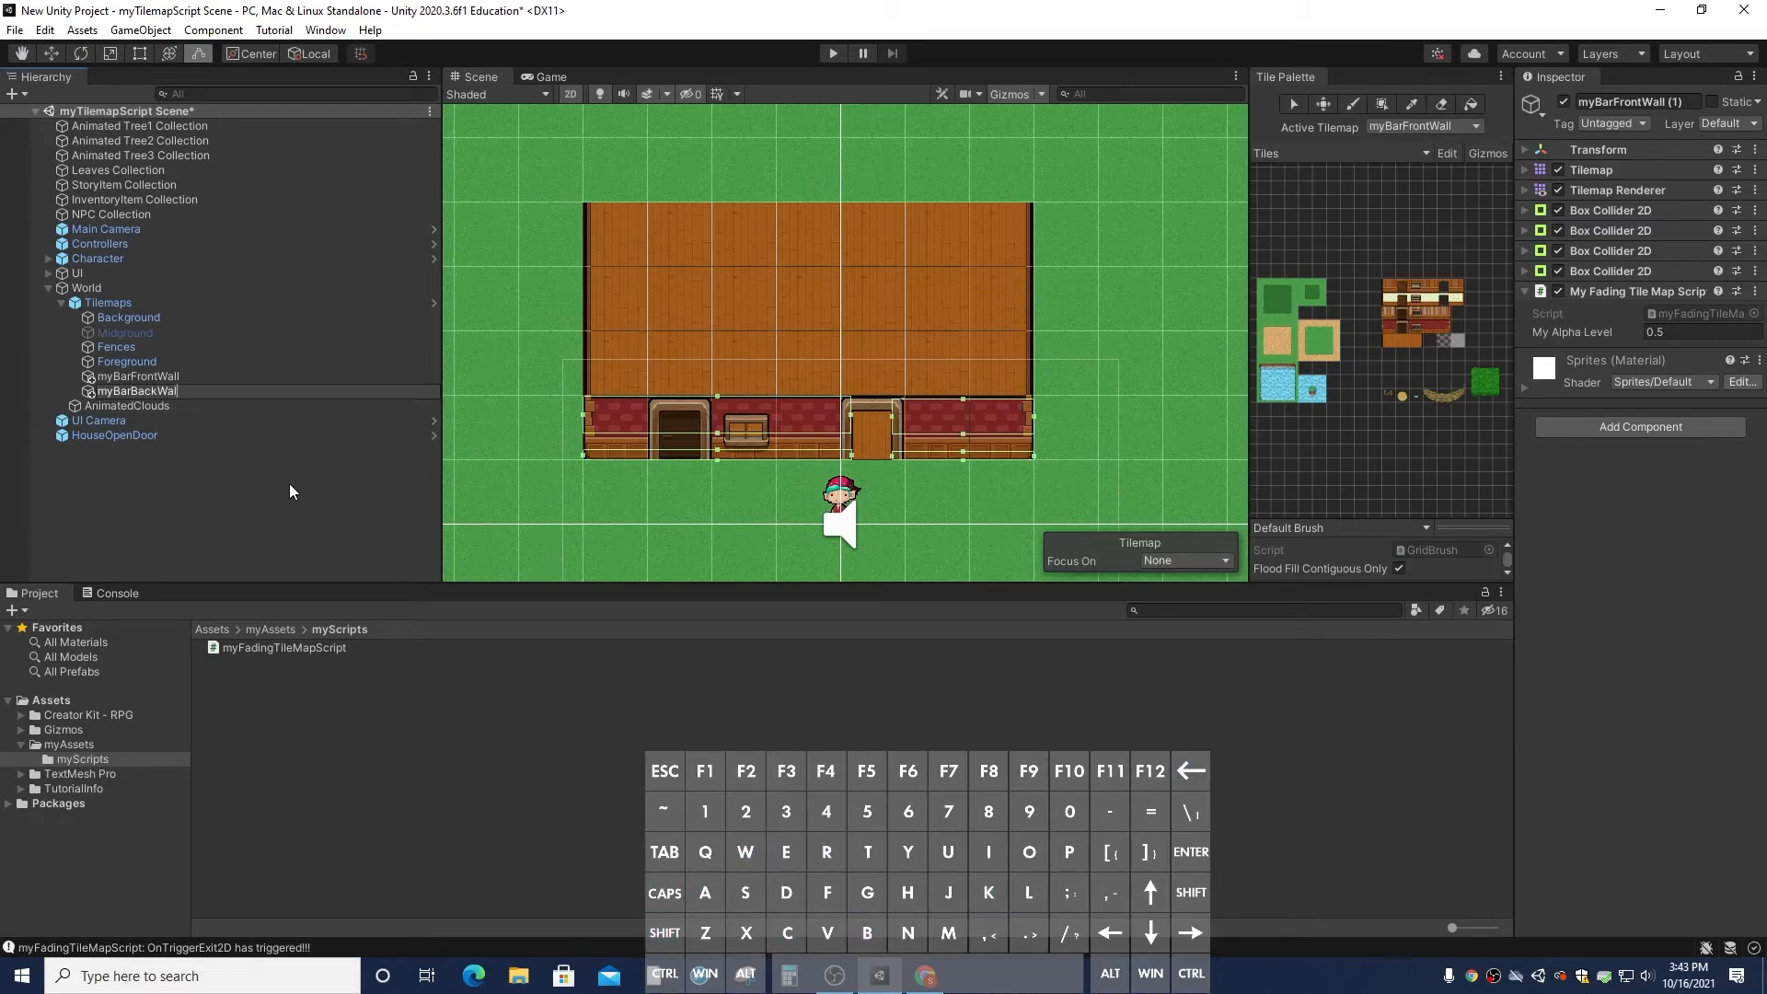
key("Return")
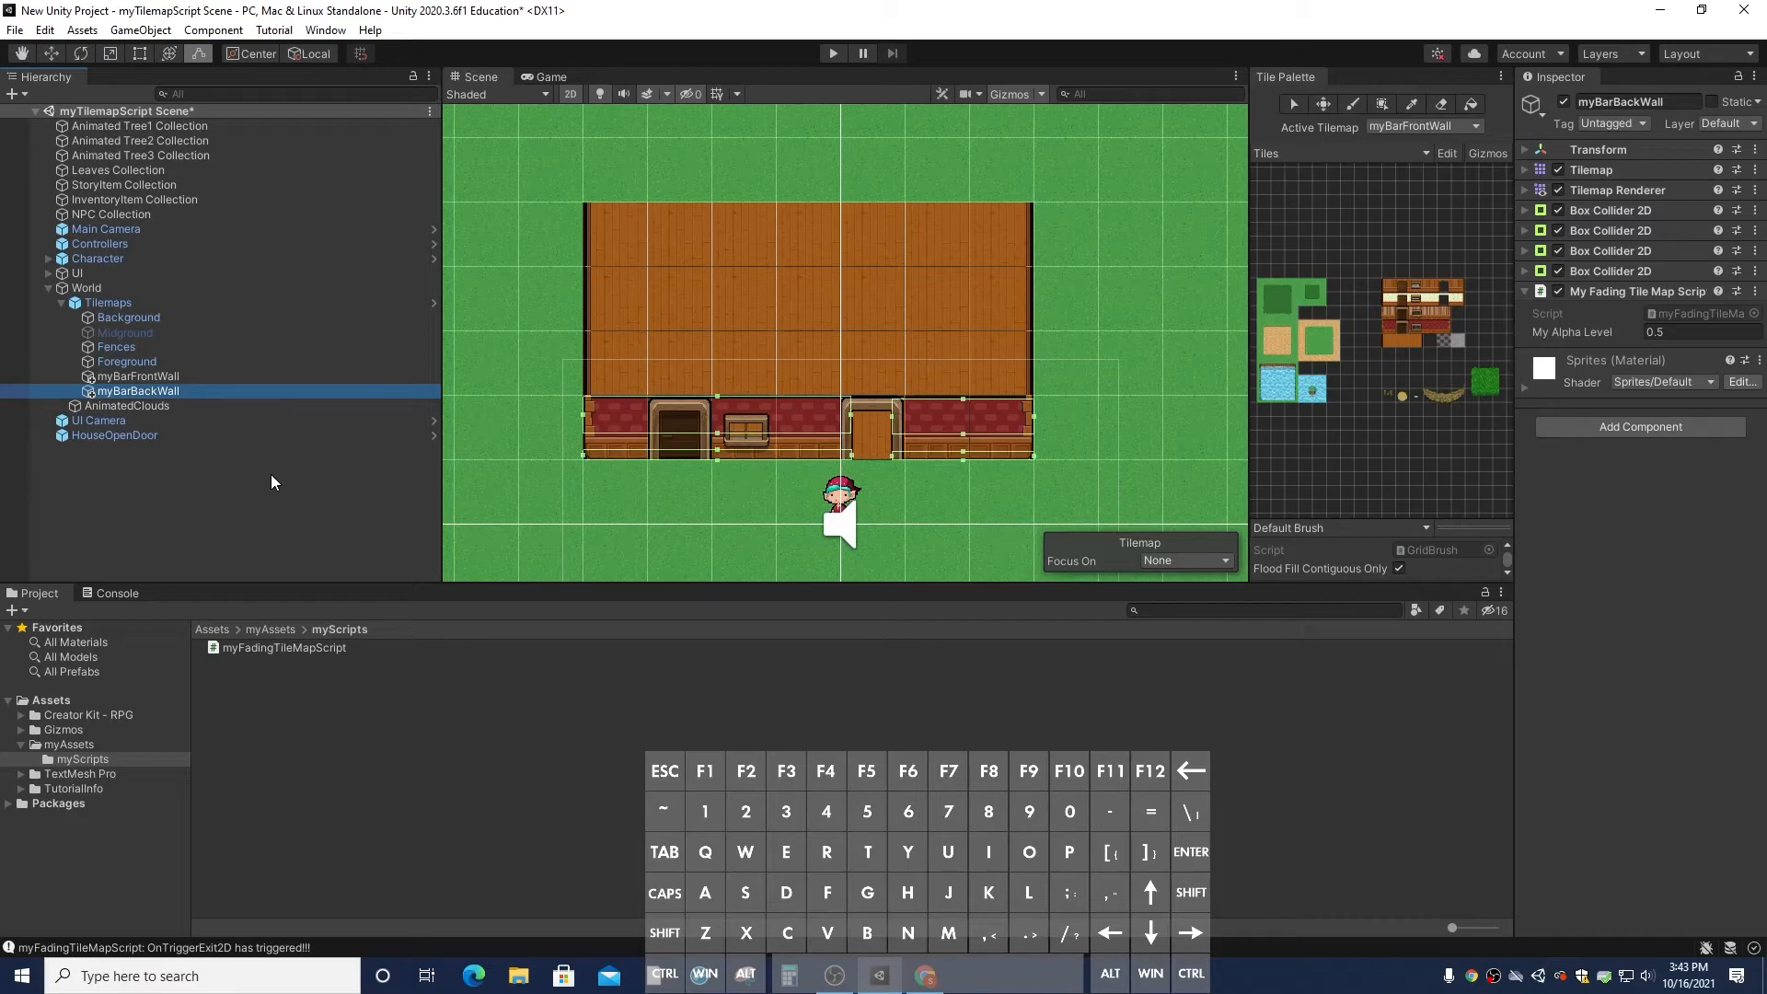
Deactivate myBarFrontWall and erase the copied row of front wall tiles from the myBarBackWall tilemap
left_click(134, 377)
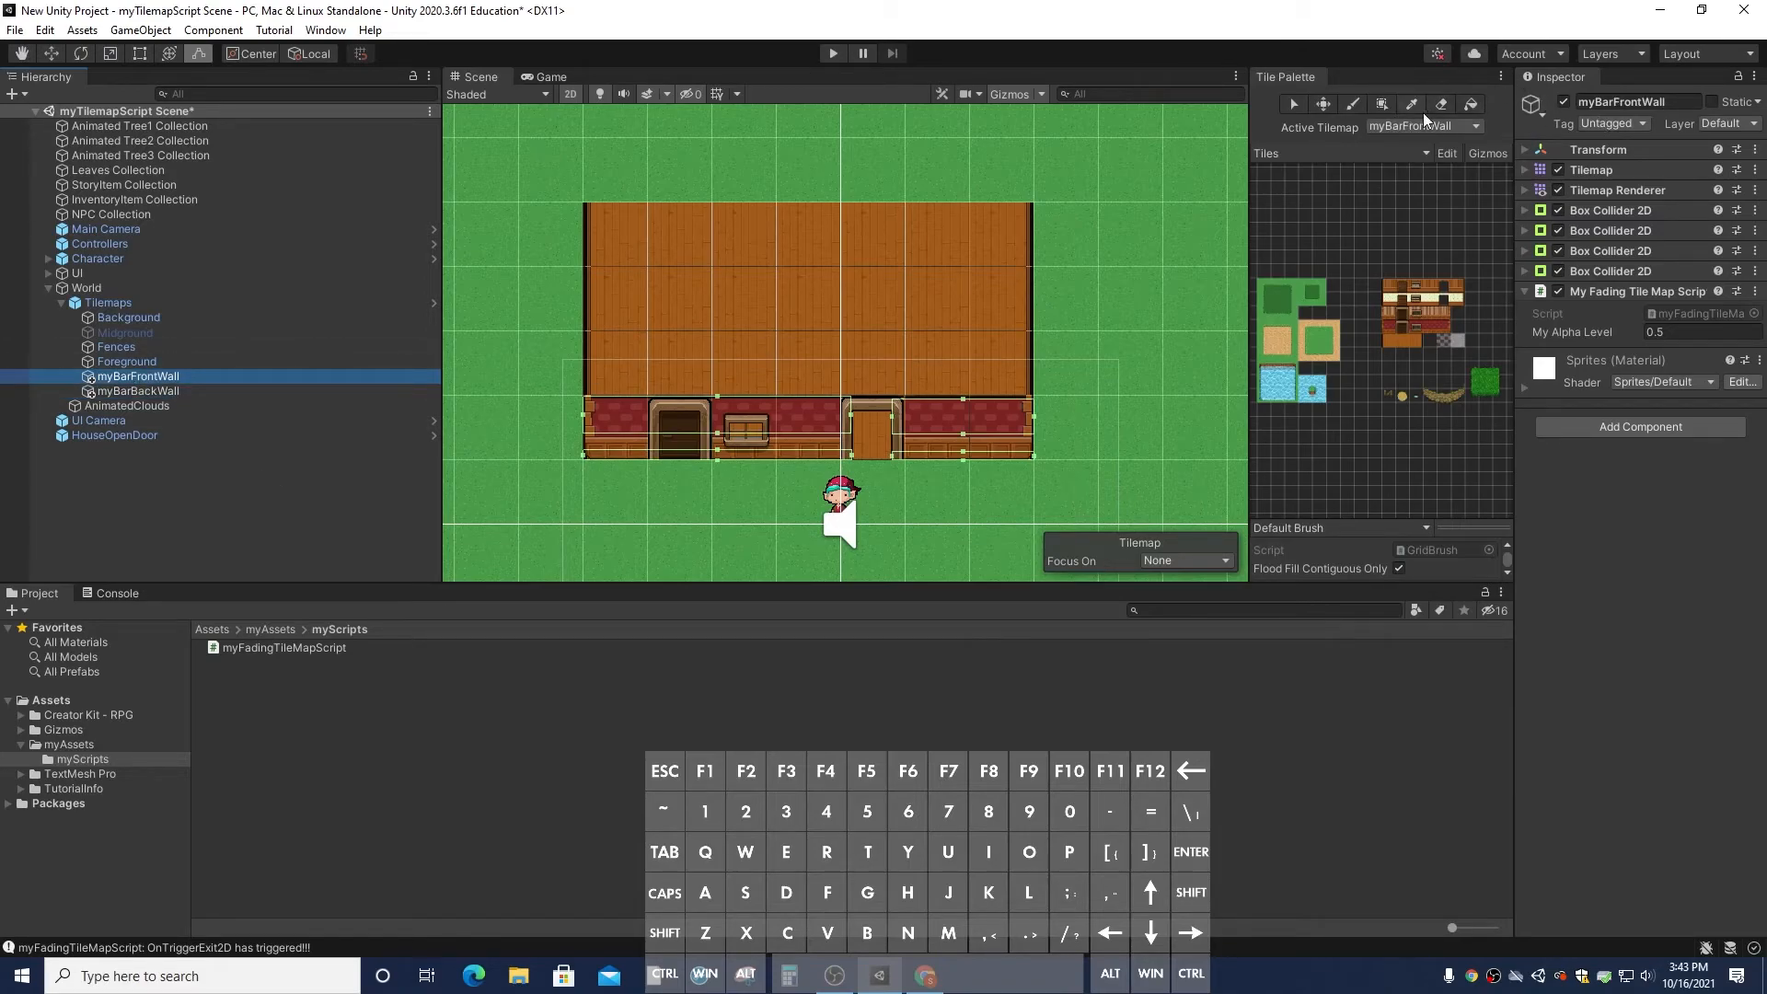
left_click(1562, 101)
left_click(236, 391)
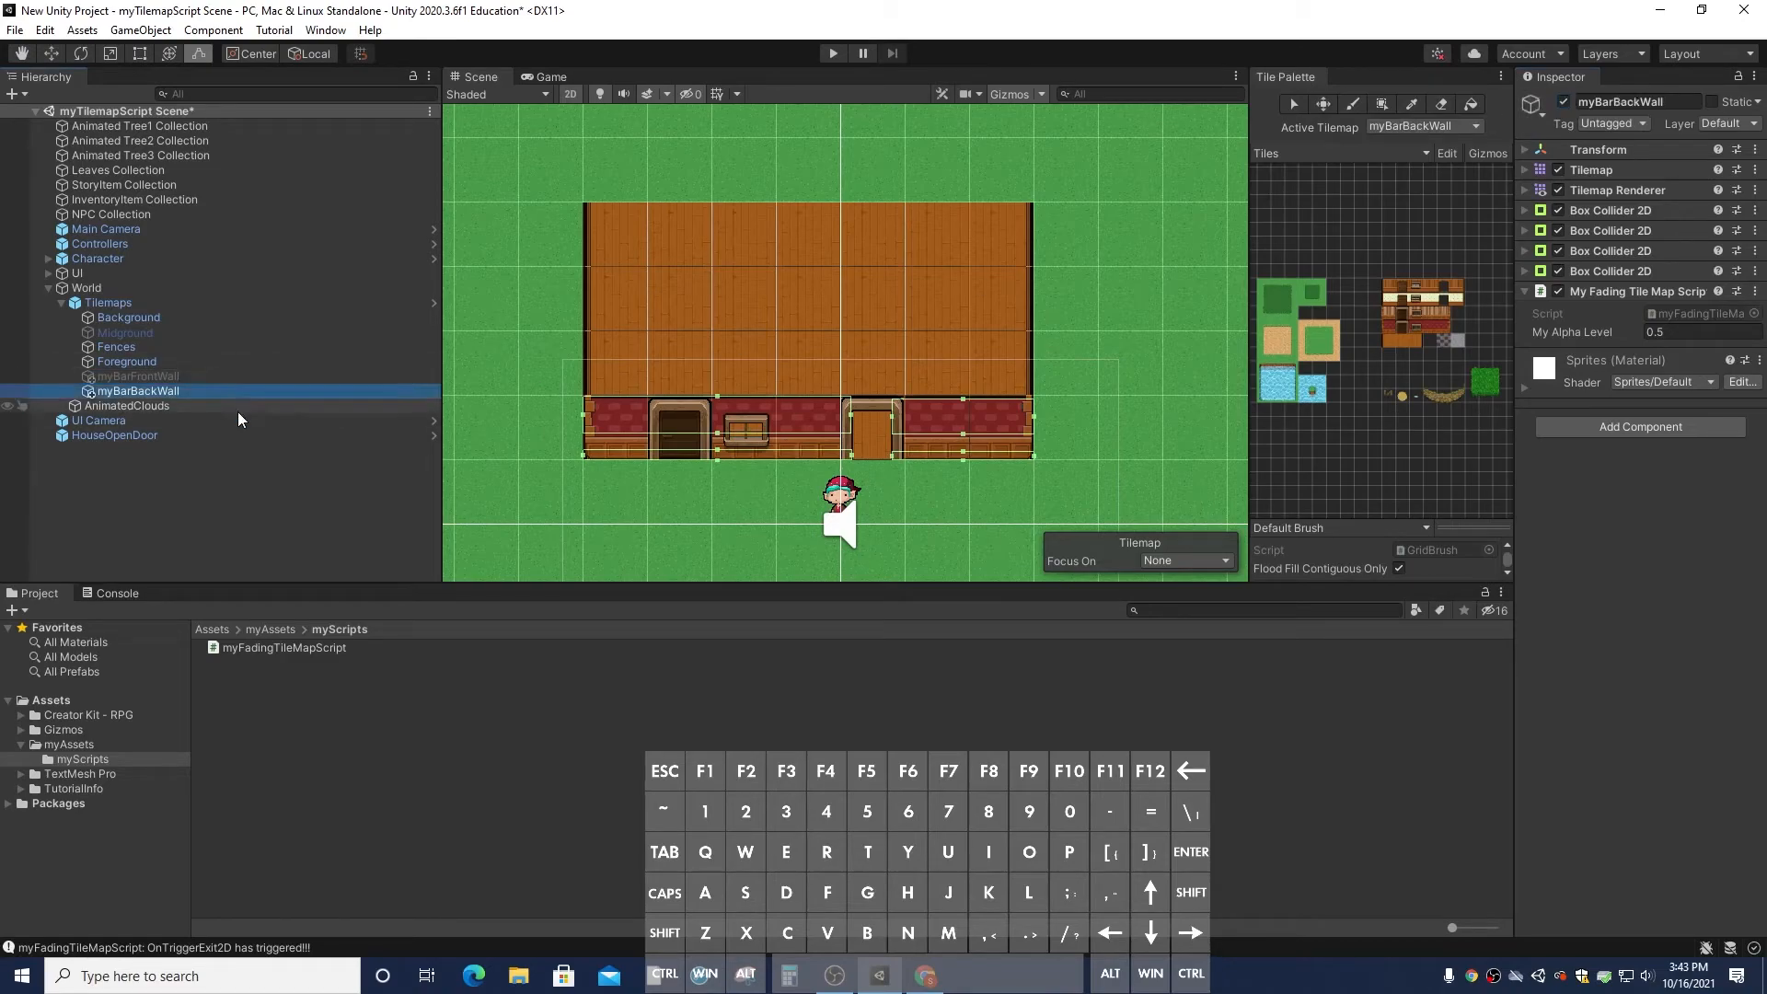
left_click(1445, 102)
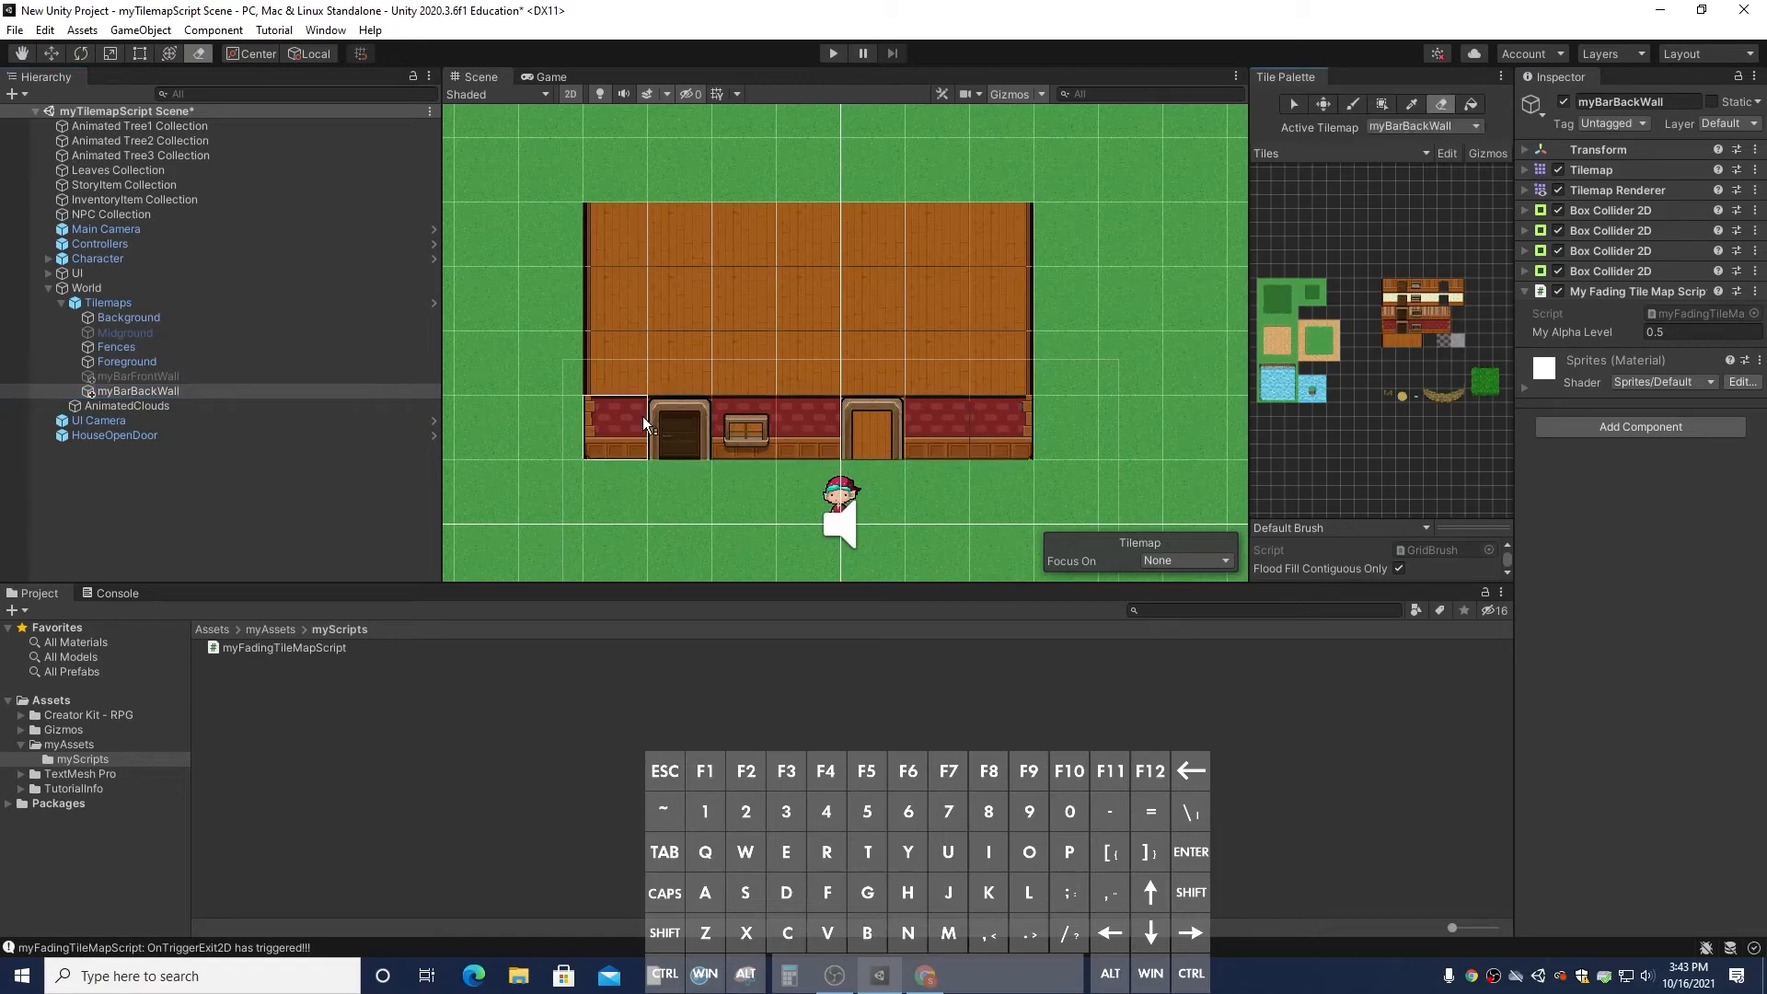
left_click_drag(642, 417, 994, 417)
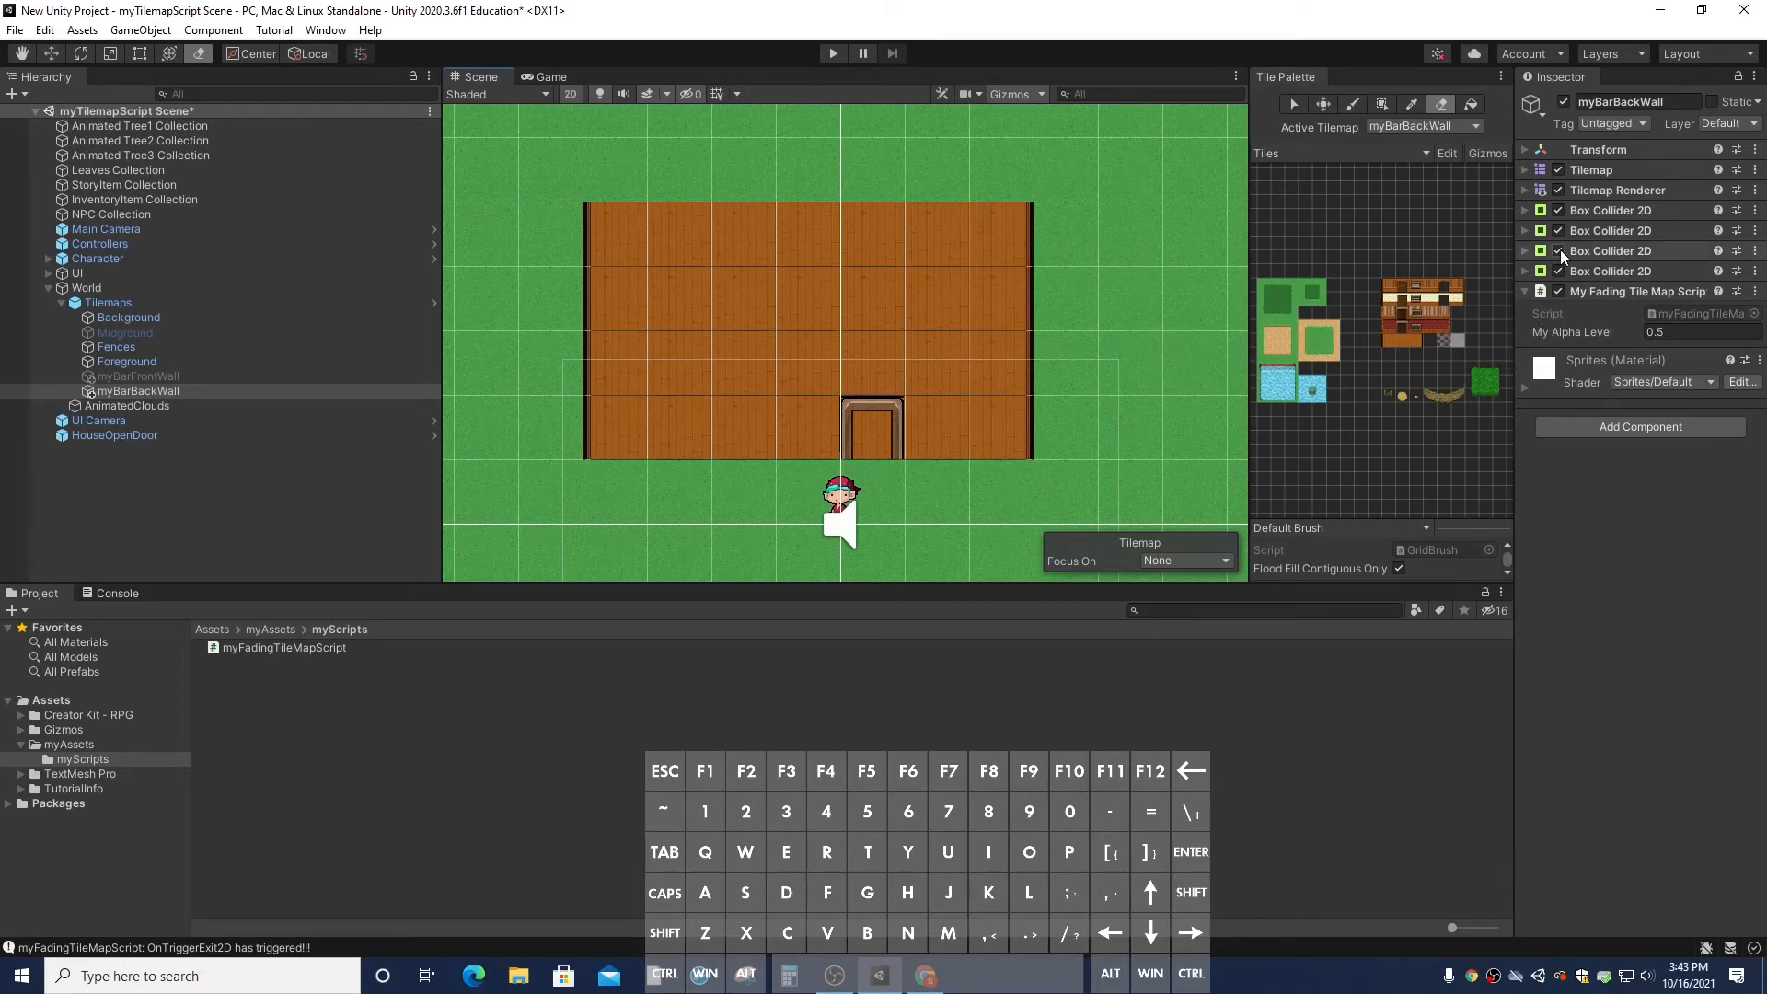
Paint a wooden back wall with door, window and open doorway on myBarBackWall along the house's rear edge, filling it to the corner
left_click(1588, 212)
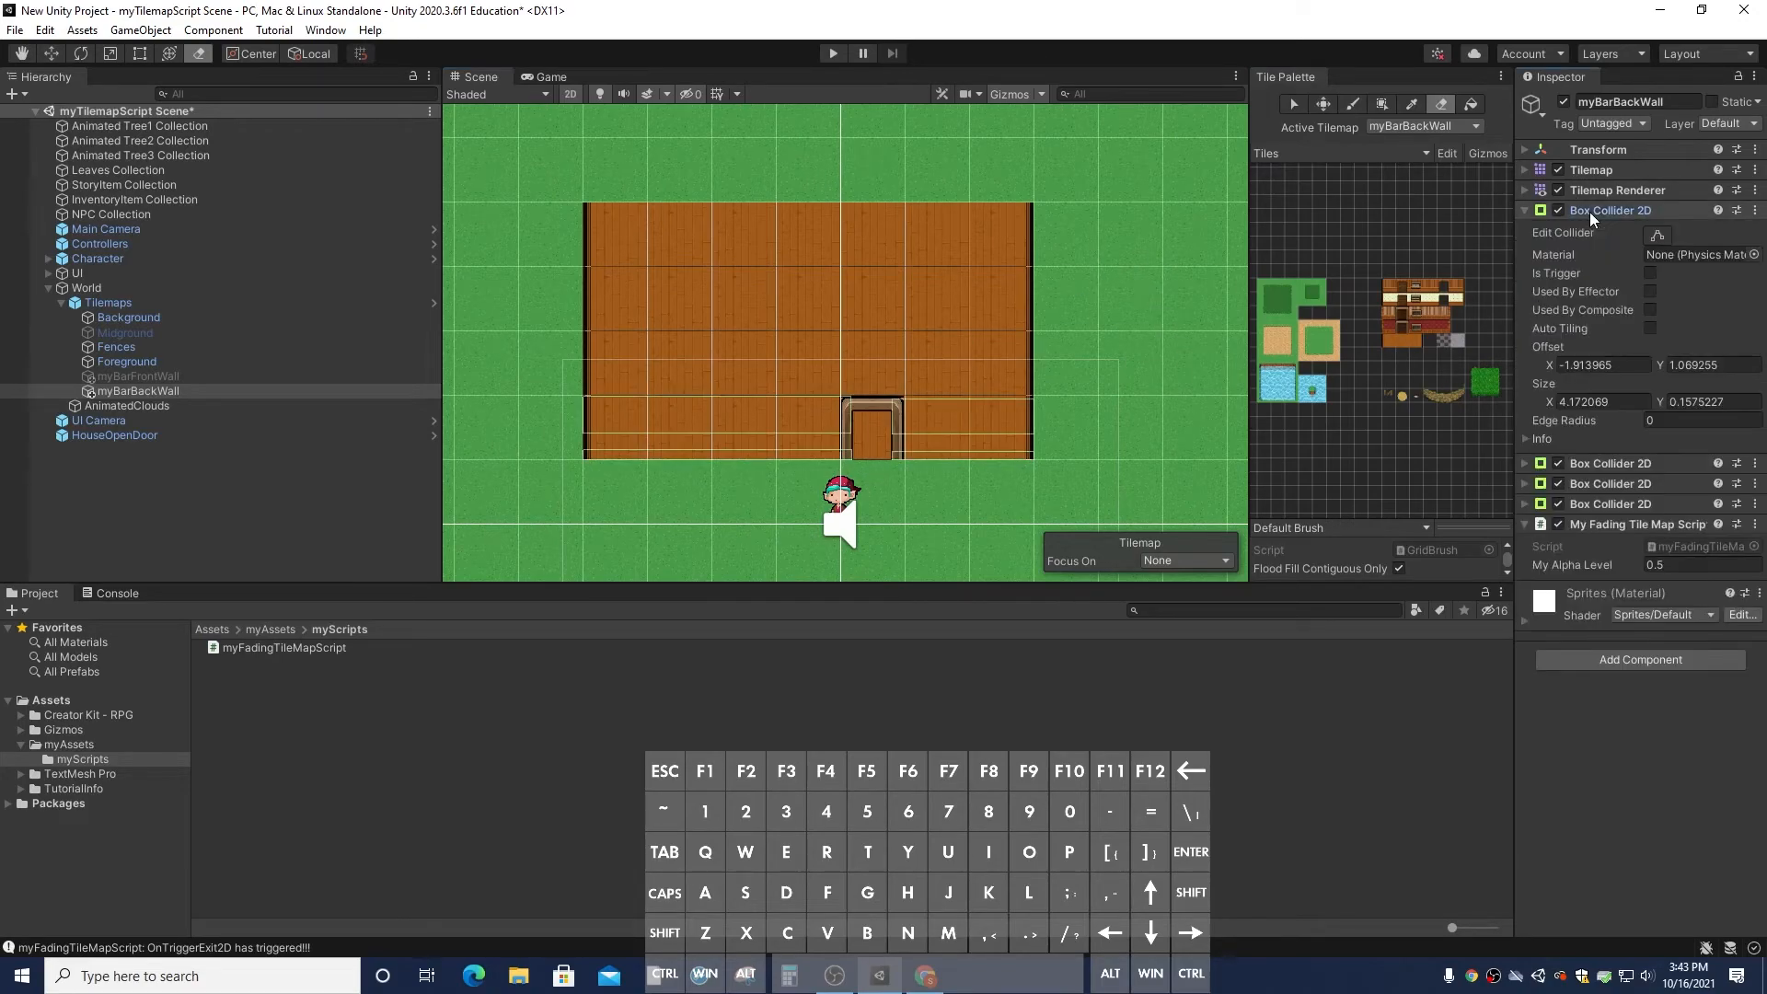
left_click(1657, 235)
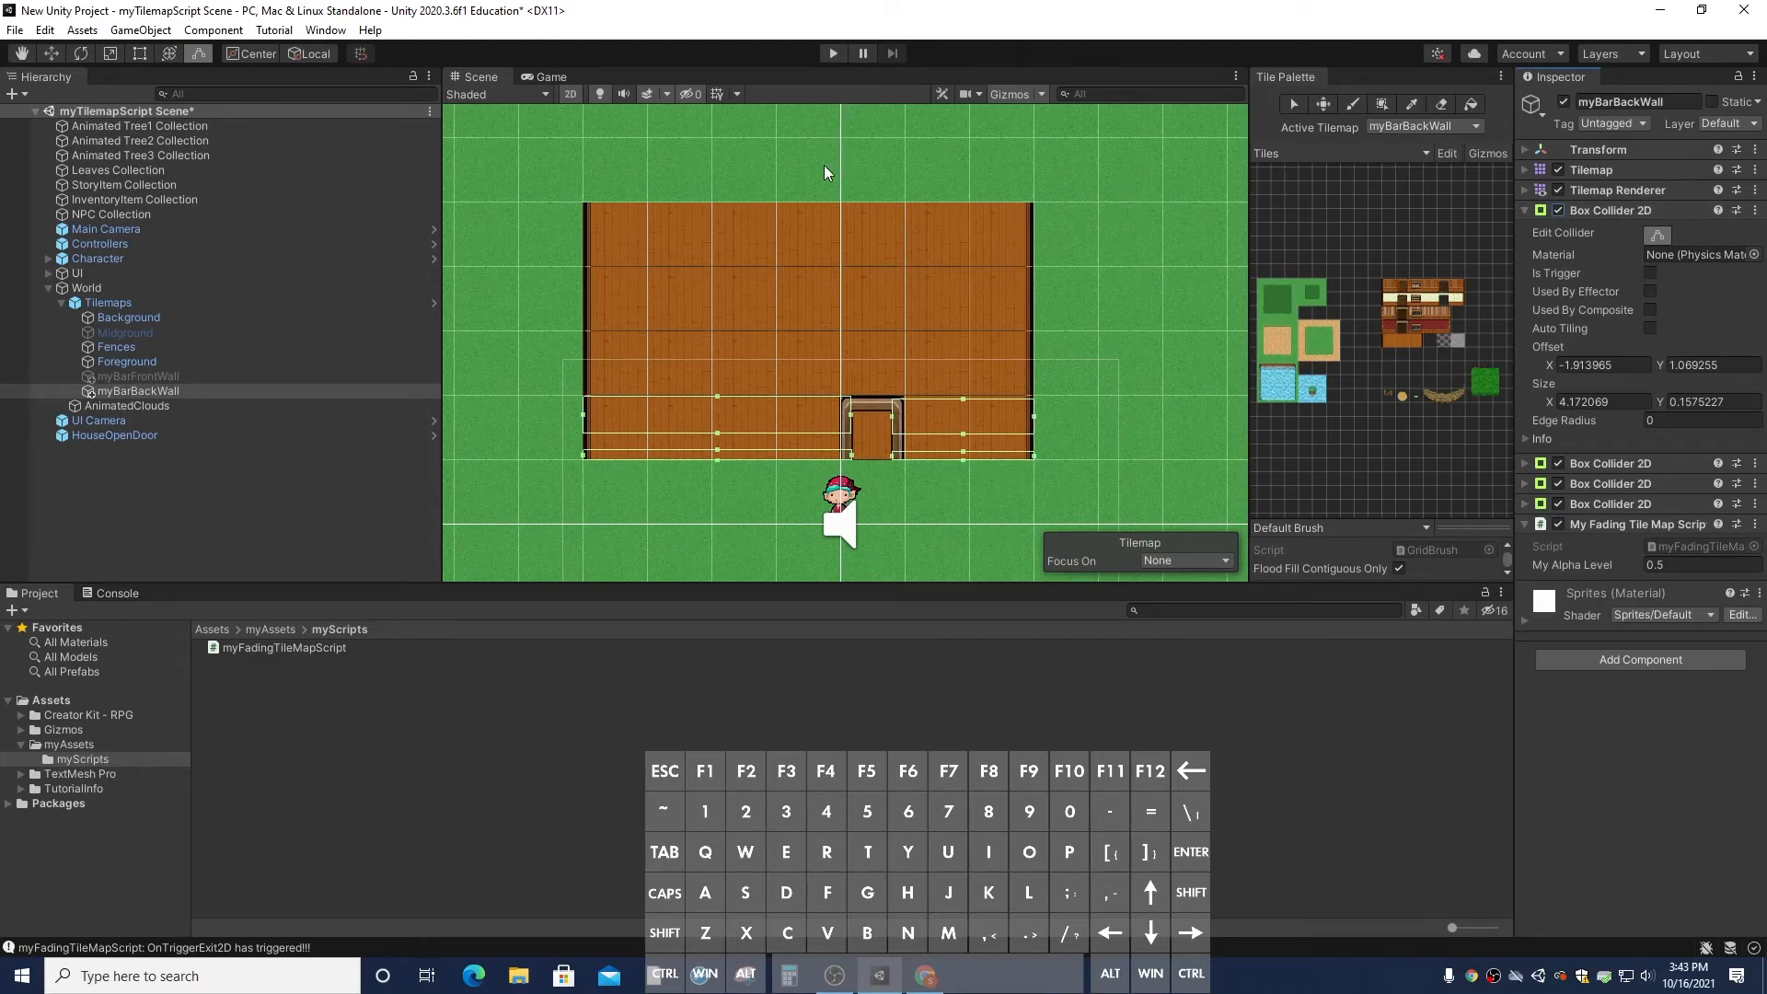
left_click(1439, 289)
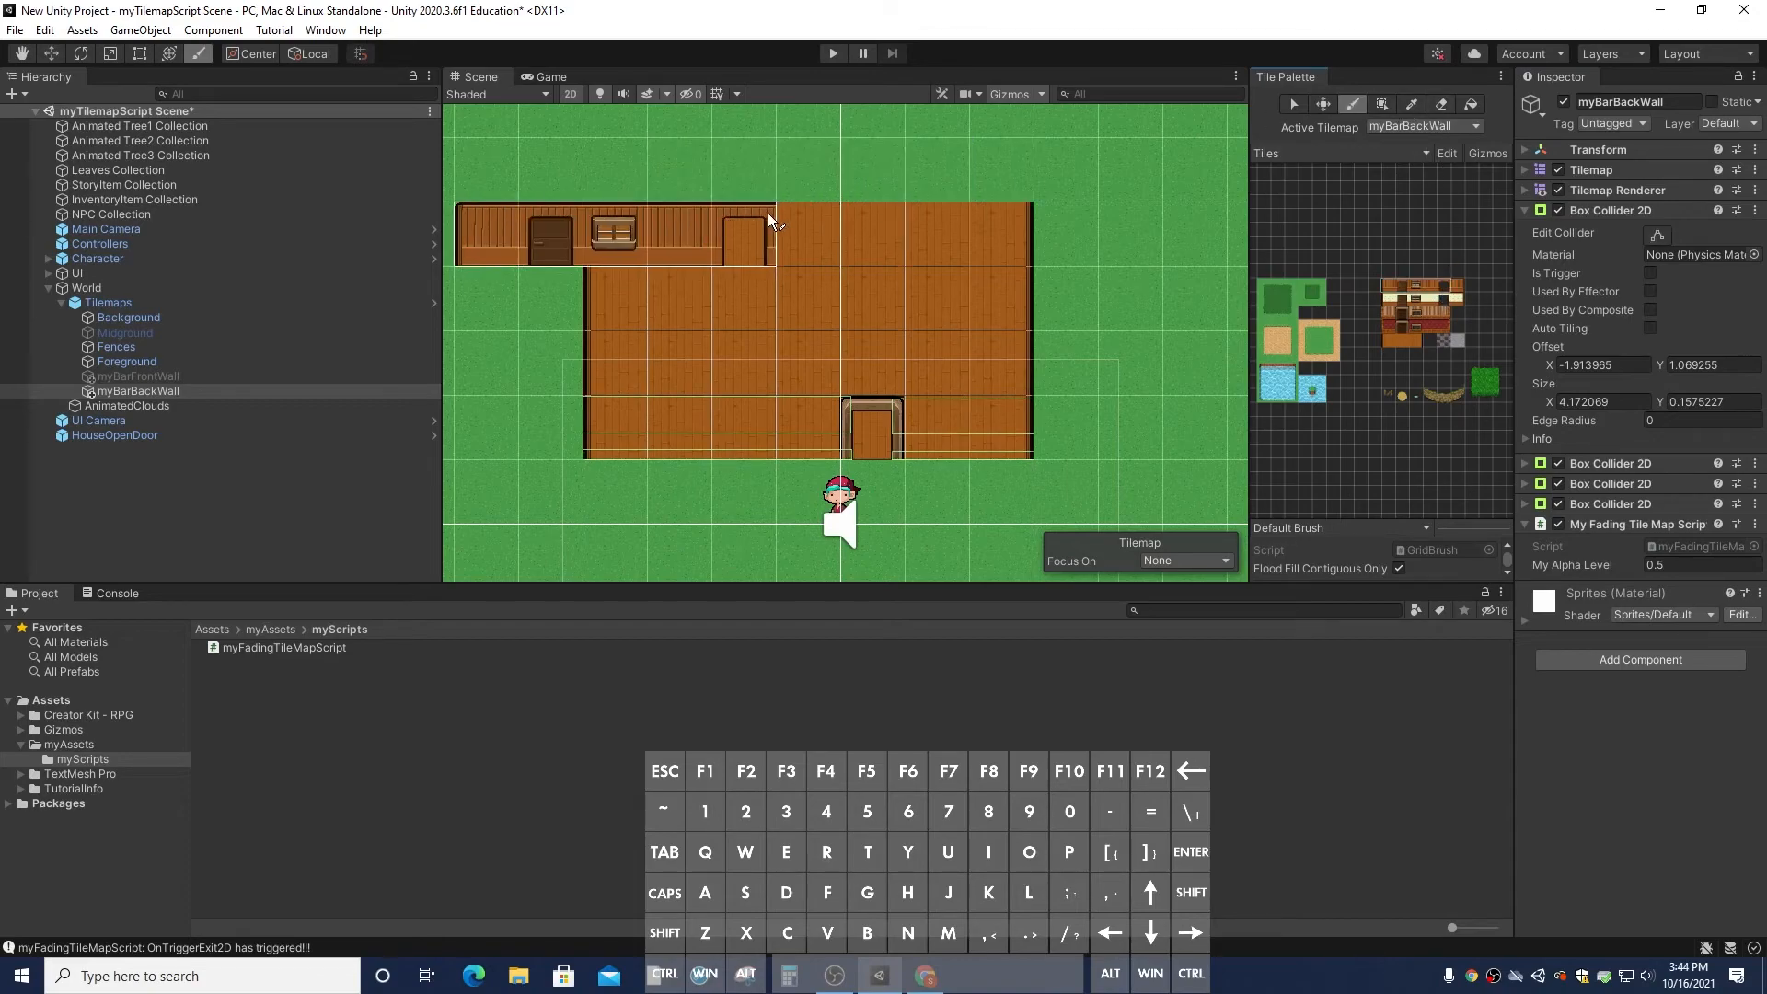
left_click(900, 175)
left_click(1456, 285)
left_click(1018, 174)
left_click(1431, 284)
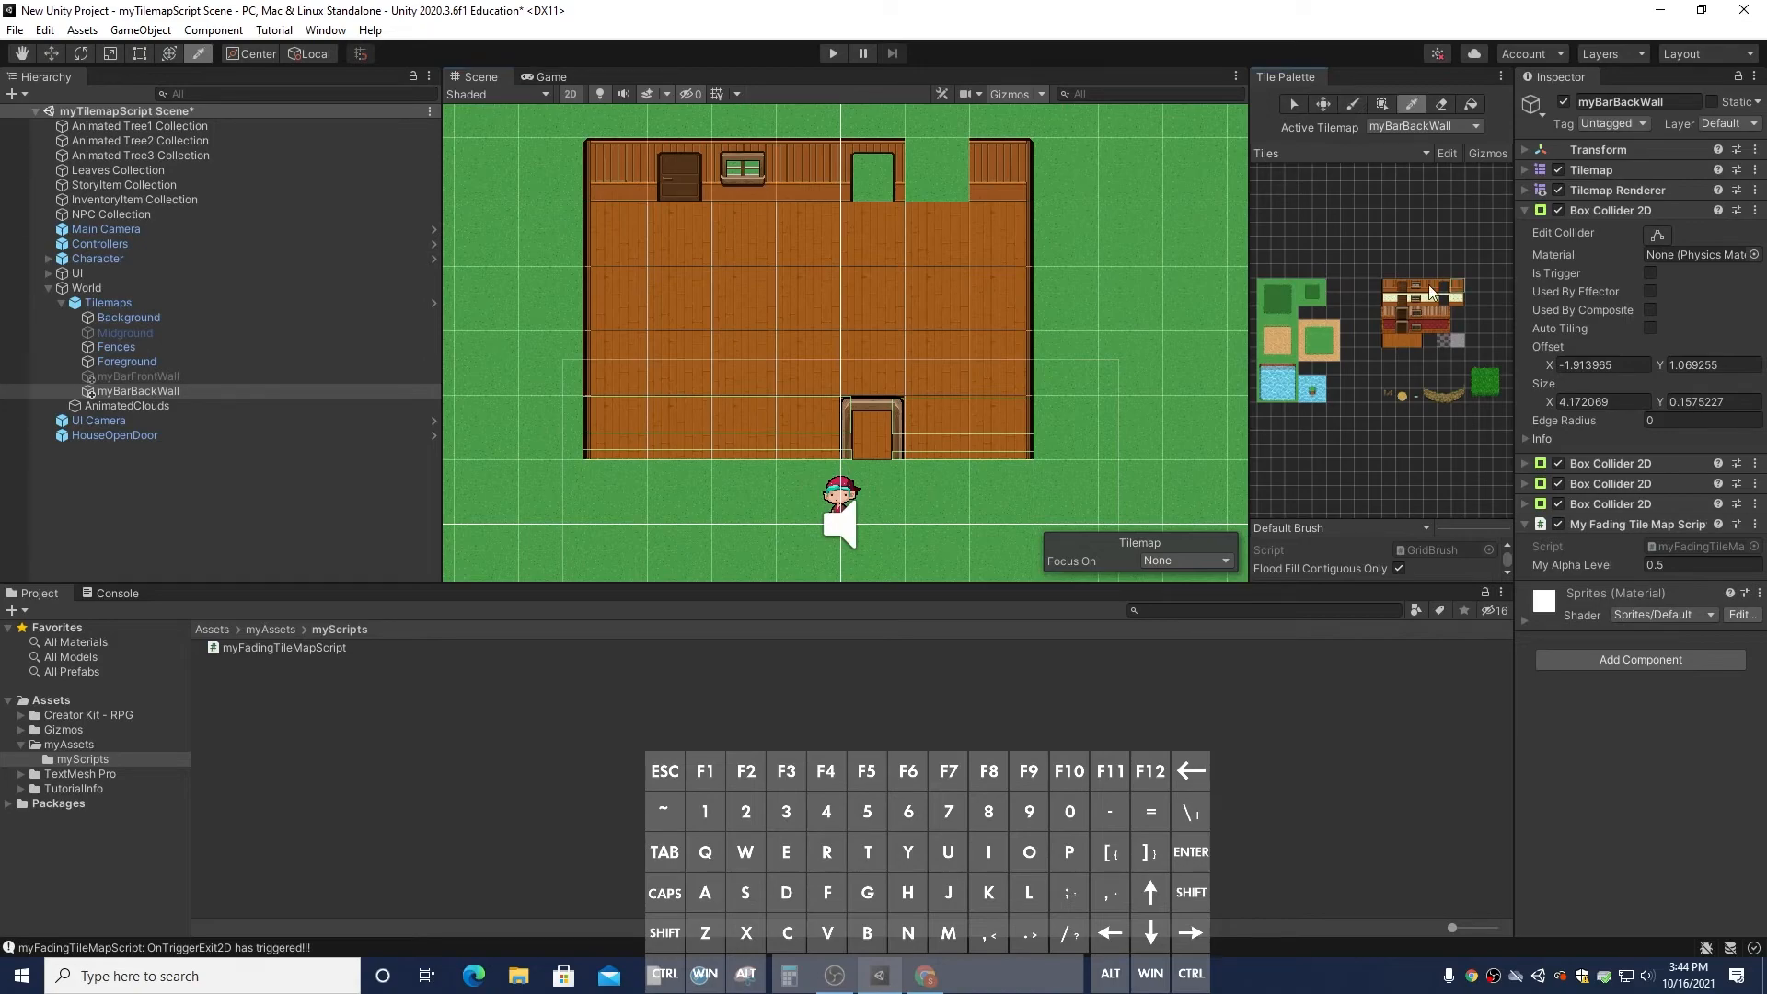
left_click(951, 182)
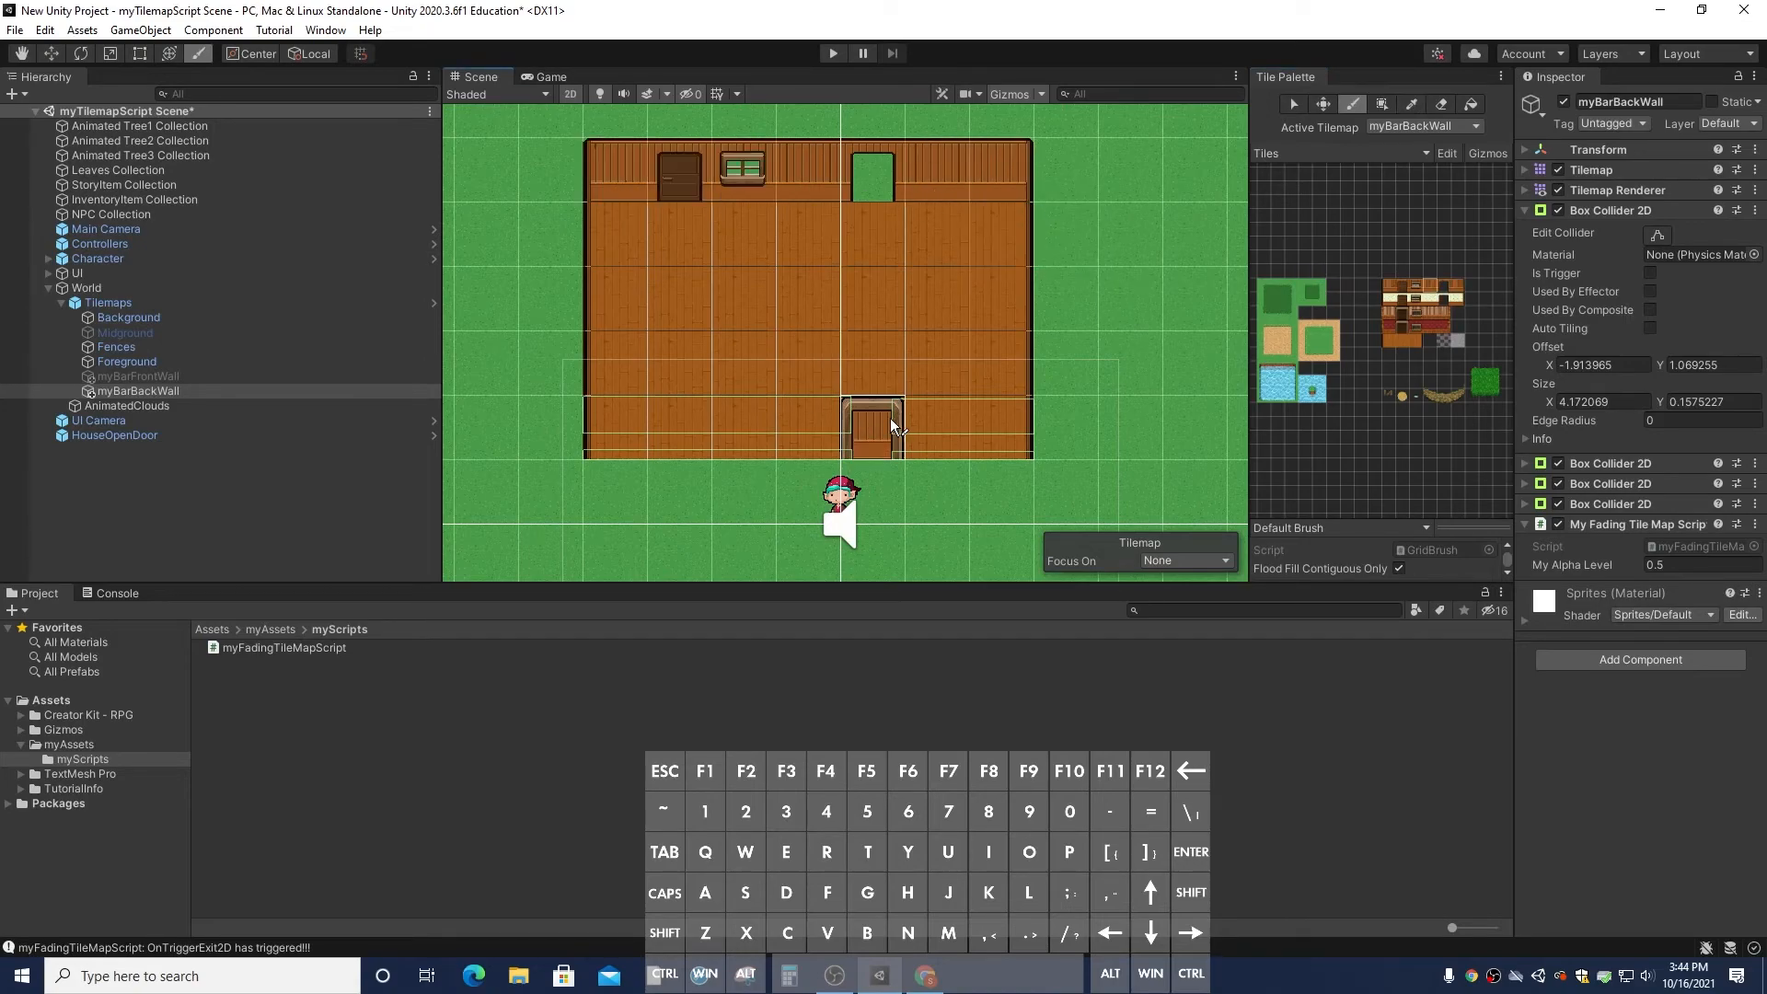
Move myBarBackWall's second Box Collider 2D to the back wall's base right of the doorway, about 2.2 by 0.14 in size
left_click(1614, 465)
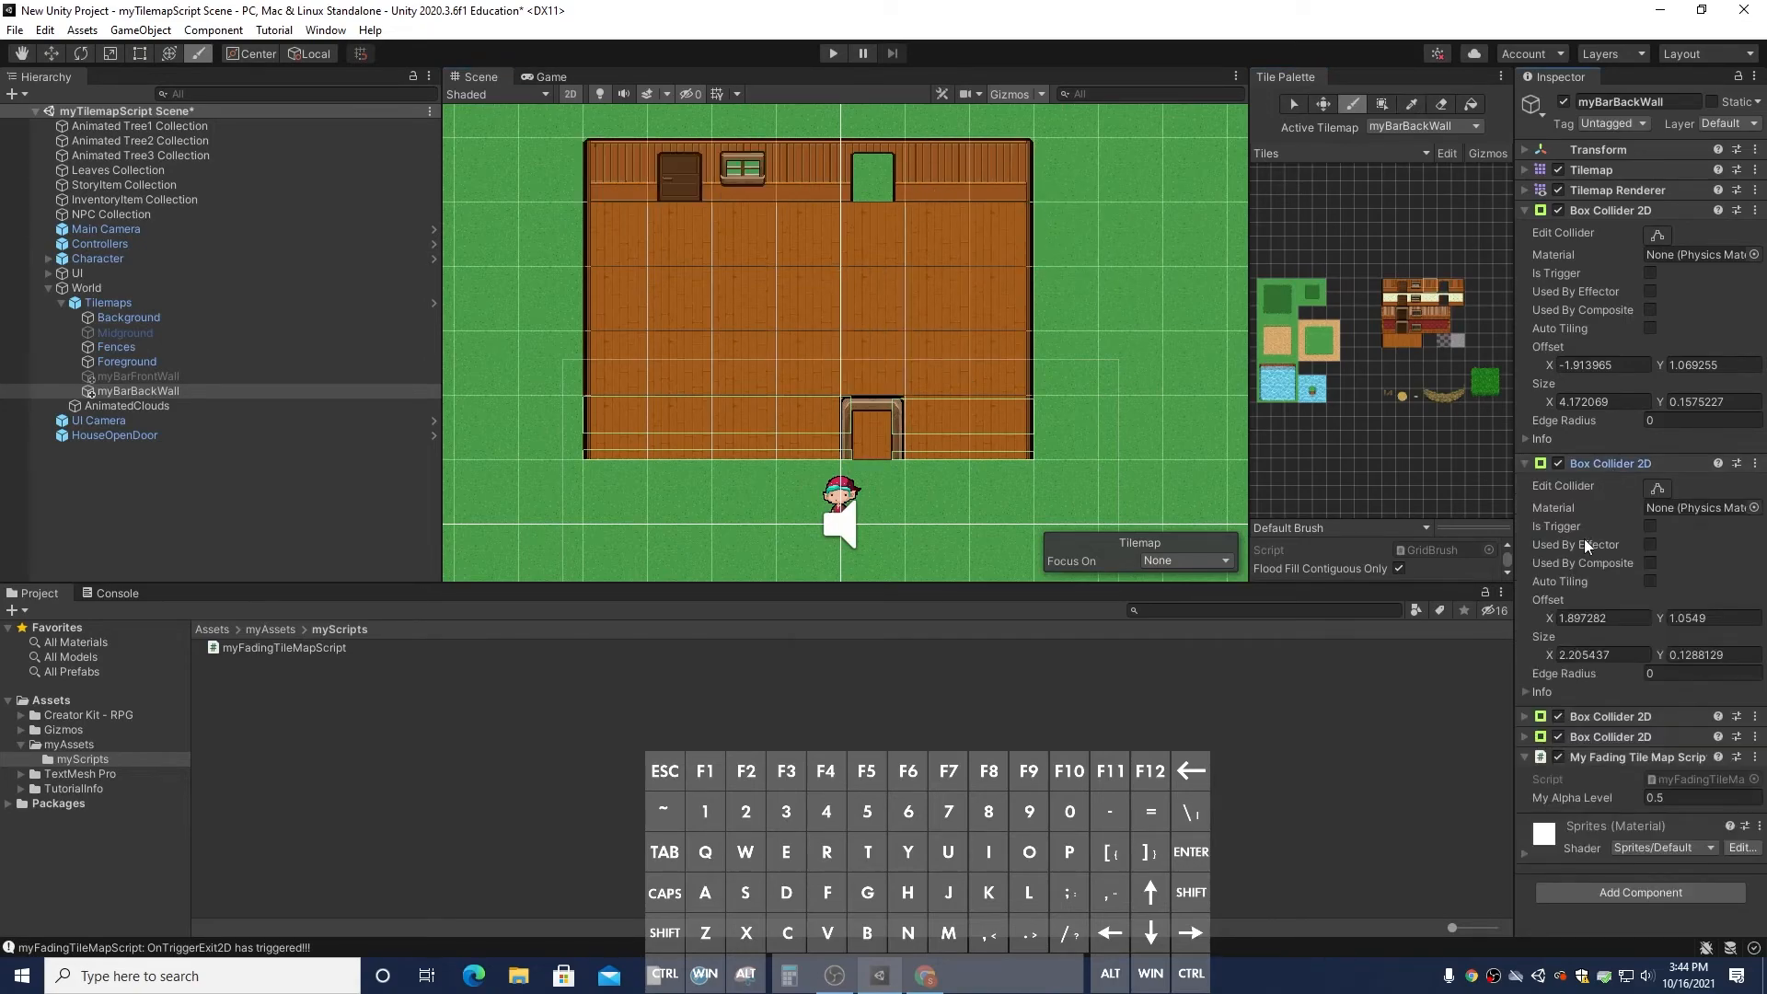
left_click(1649, 488)
left_click(1559, 463)
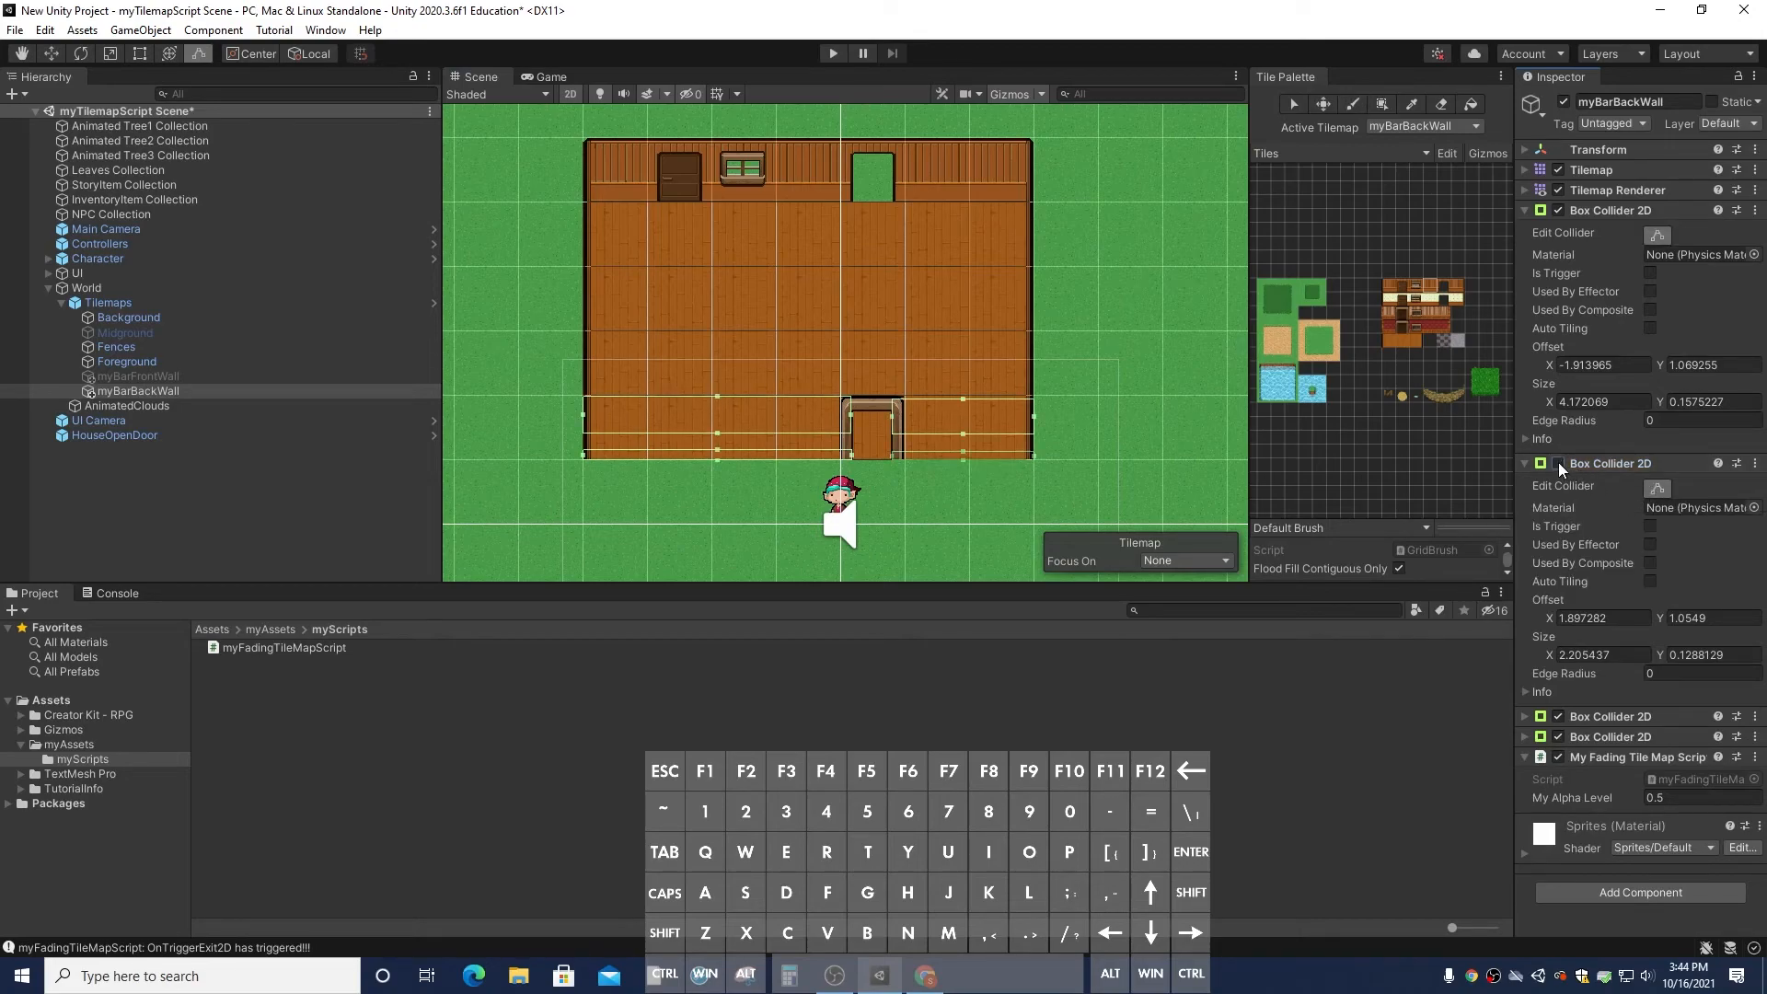
left_click(1559, 463)
left_click_drag(963, 450, 969, 190)
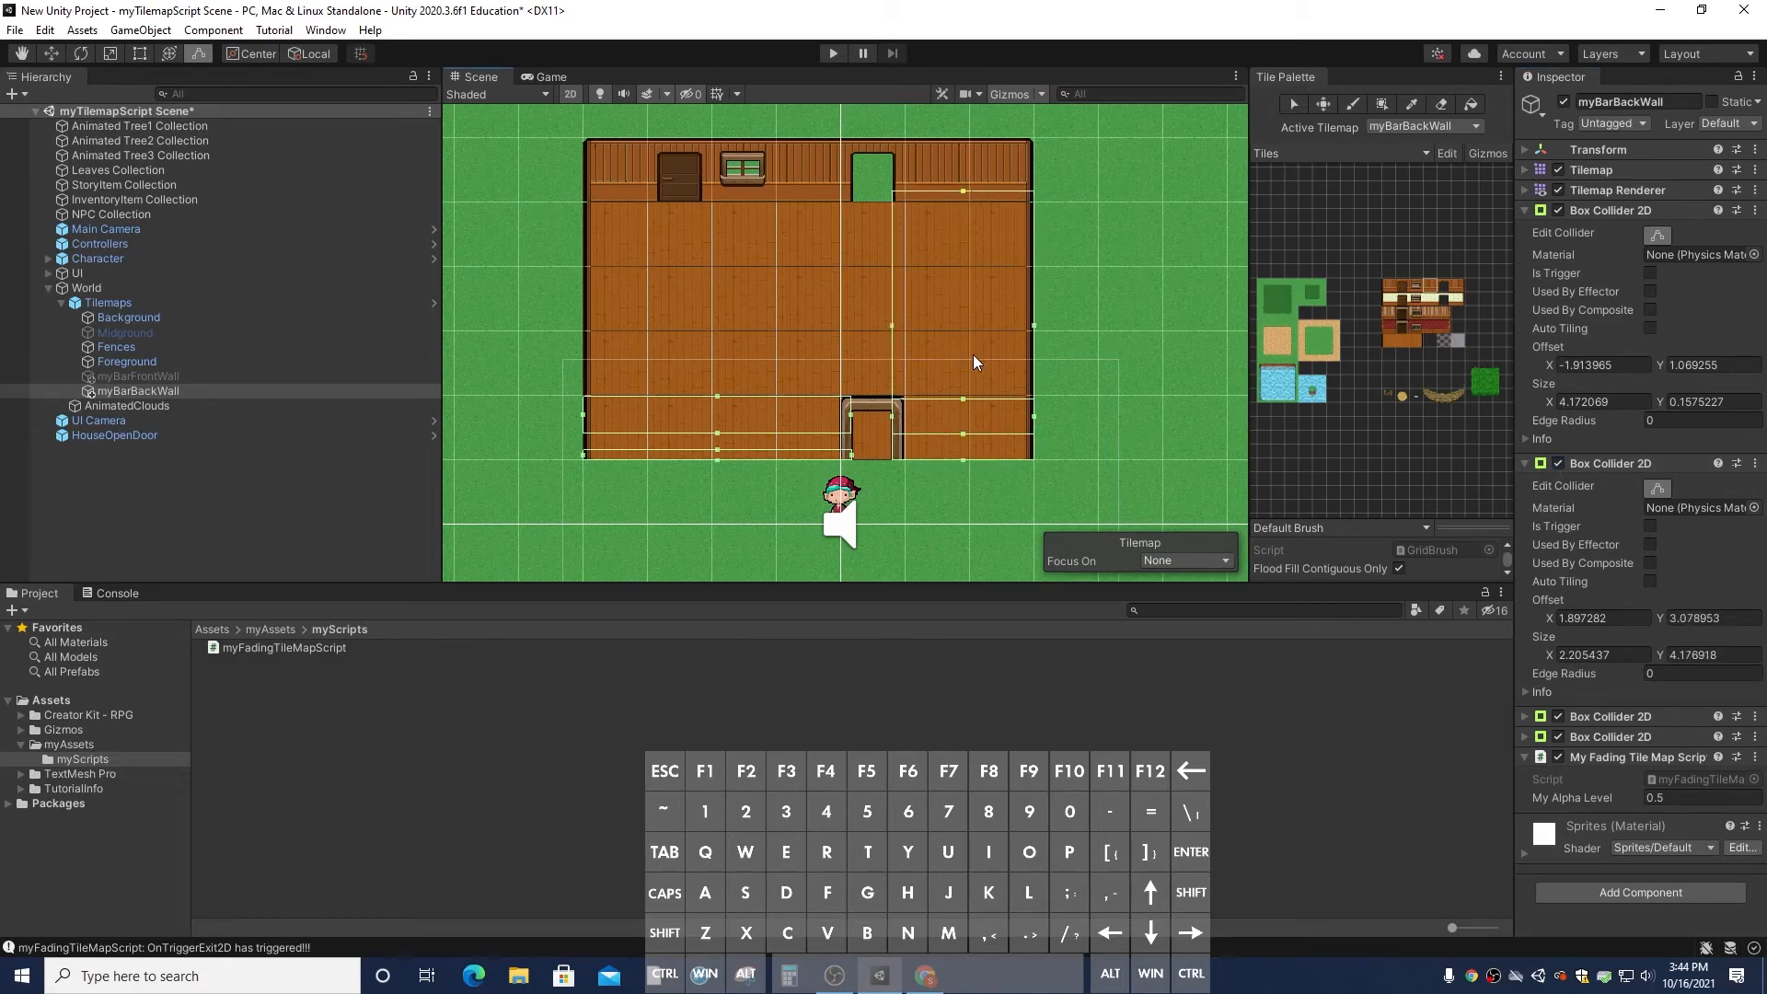
left_click_drag(966, 460, 959, 201)
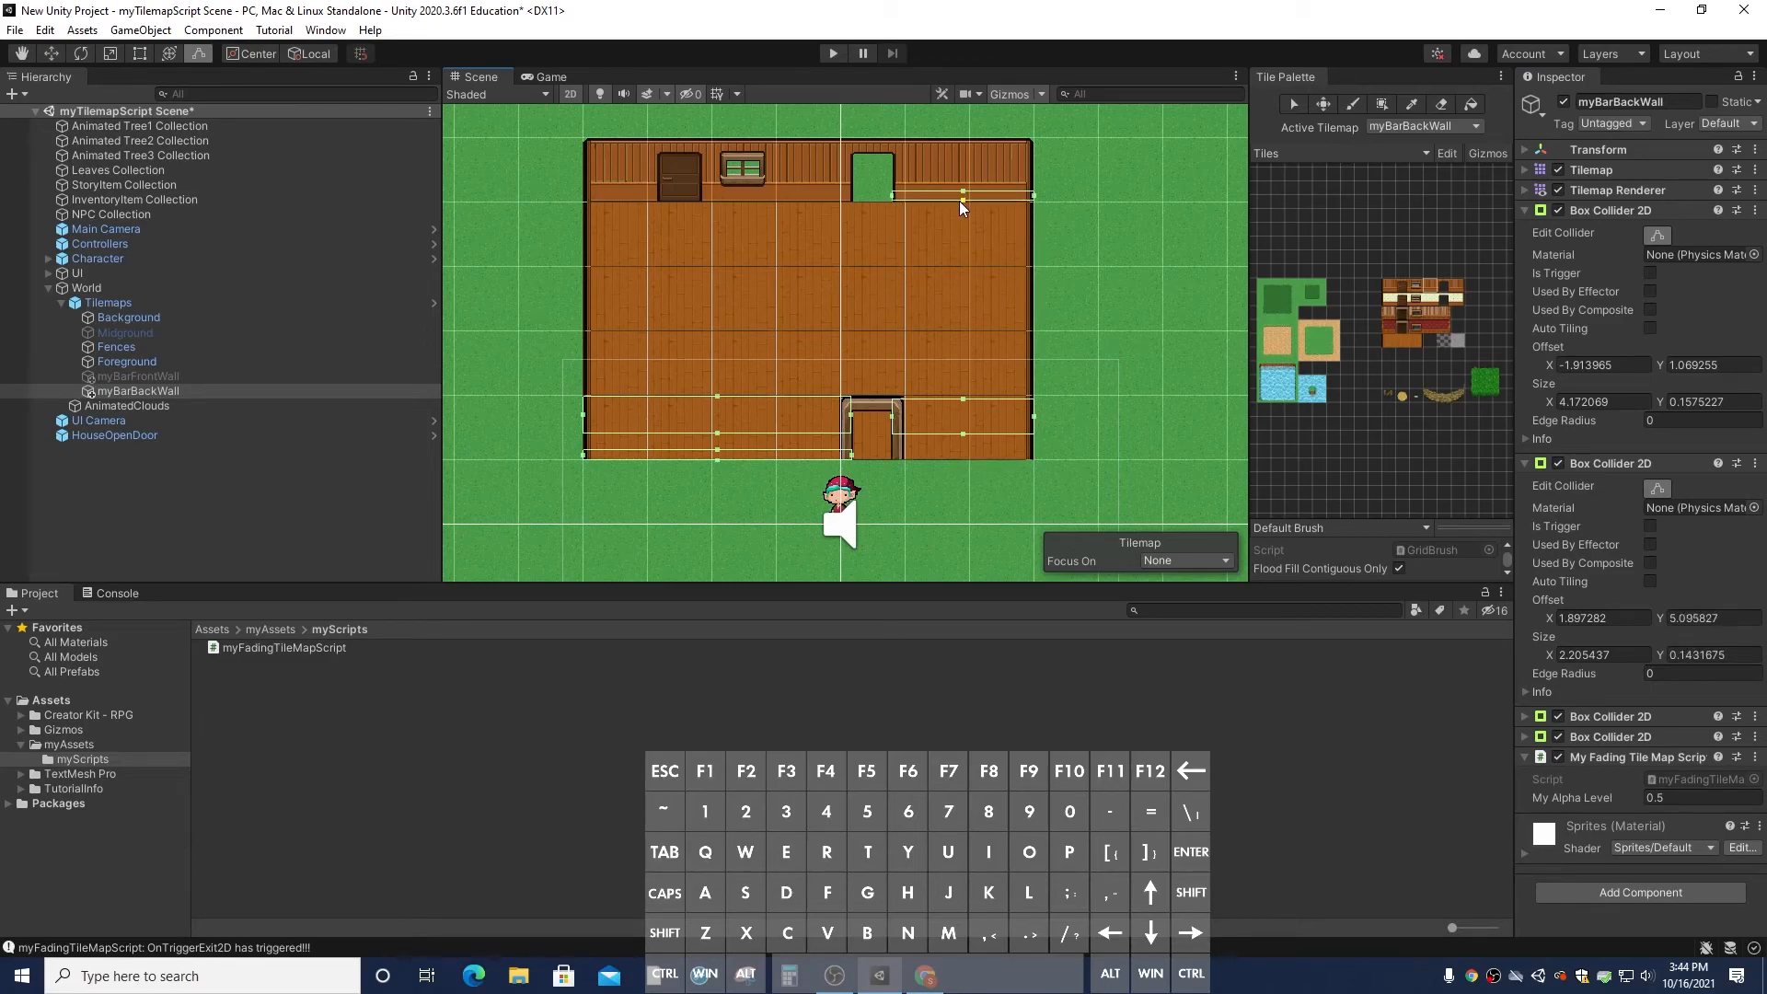
left_click(1528, 463)
Toggle myBarBackWall's third Box Collider 2D off and on to identify which area it covers
left_click(1558, 482)
left_click(1559, 482)
left_click(1559, 482)
left_click(1559, 482)
left_click(1560, 482)
left_click(1560, 482)
left_click(1560, 482)
left_click(1560, 482)
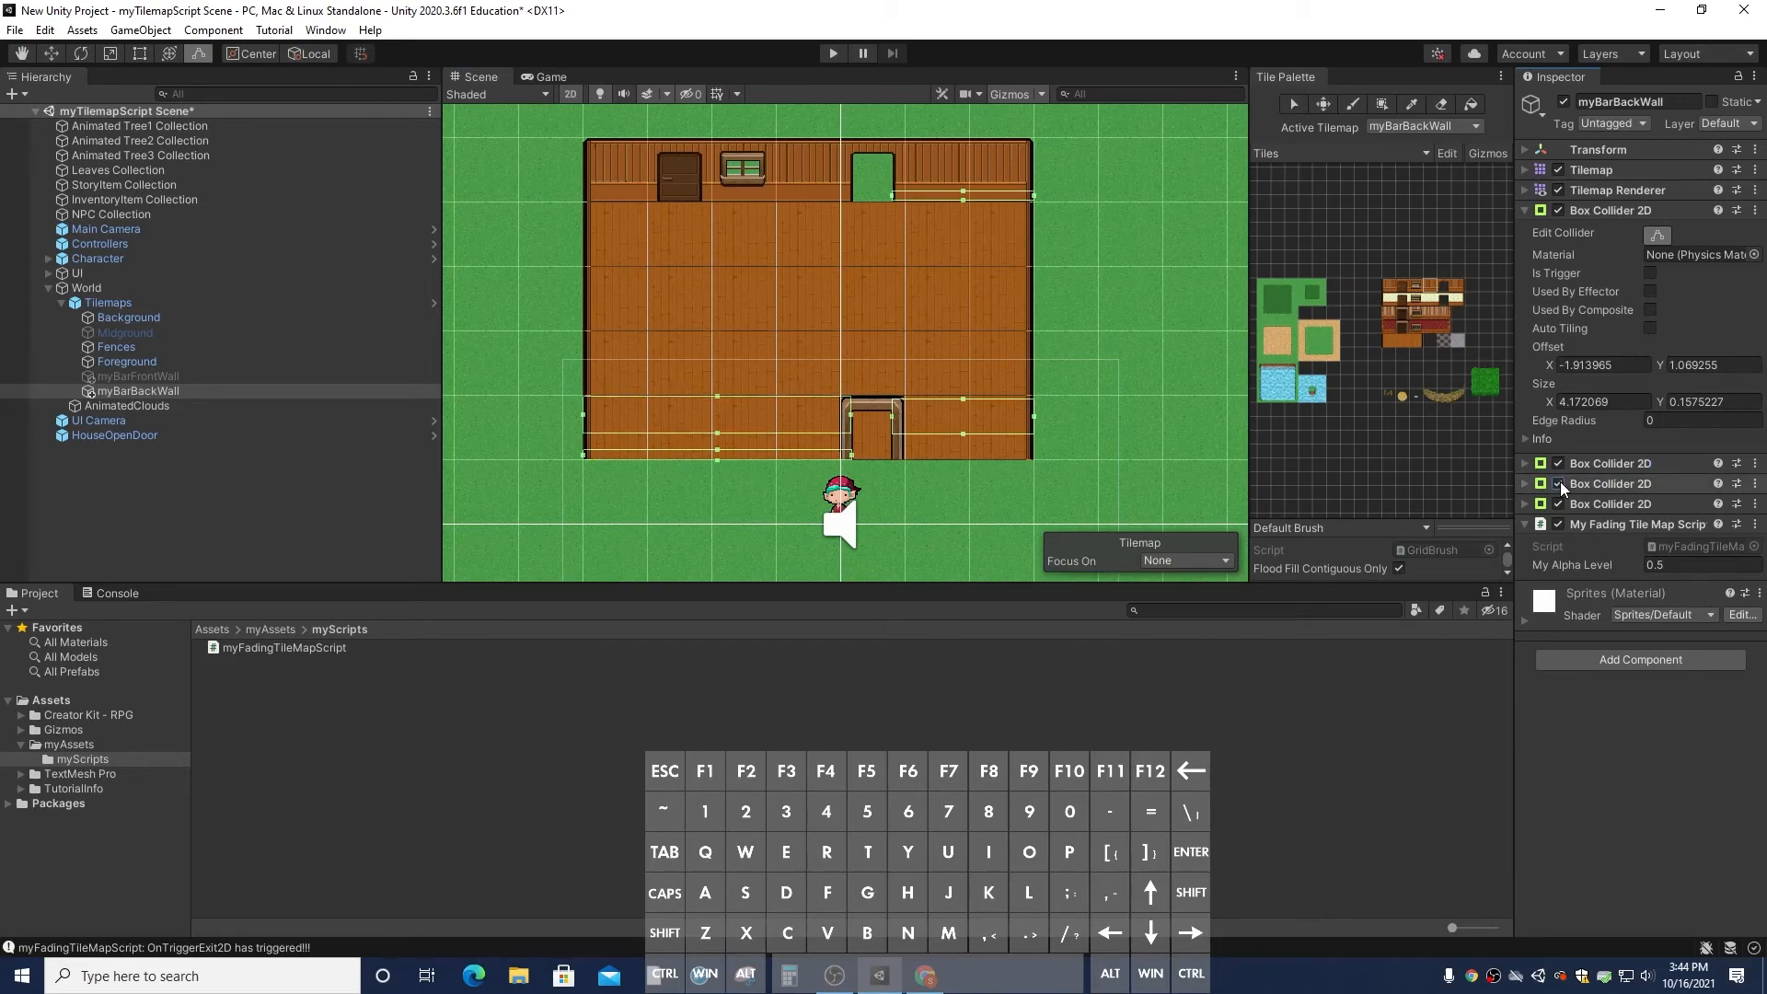
Move myBarBackWall's third Box Collider 2D over the upper part of the back wall on the doorway's left side
left_click_drag(718, 397, 726, 140)
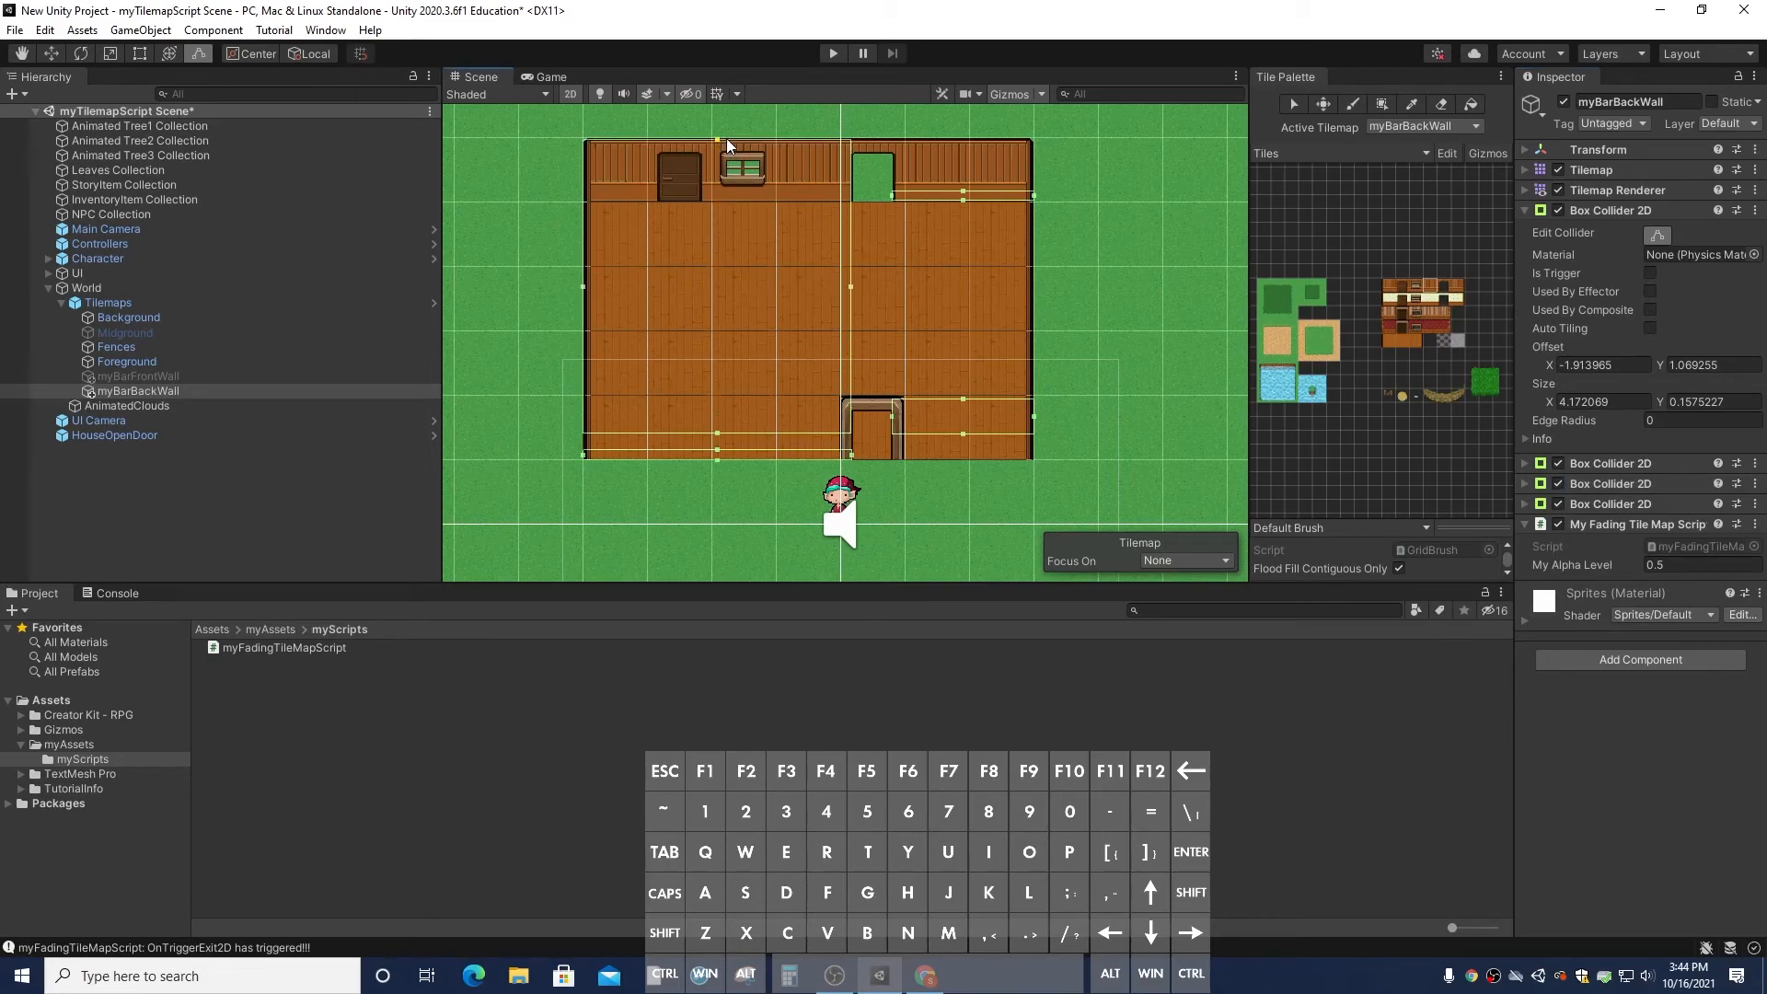
left_click_drag(716, 429, 736, 180)
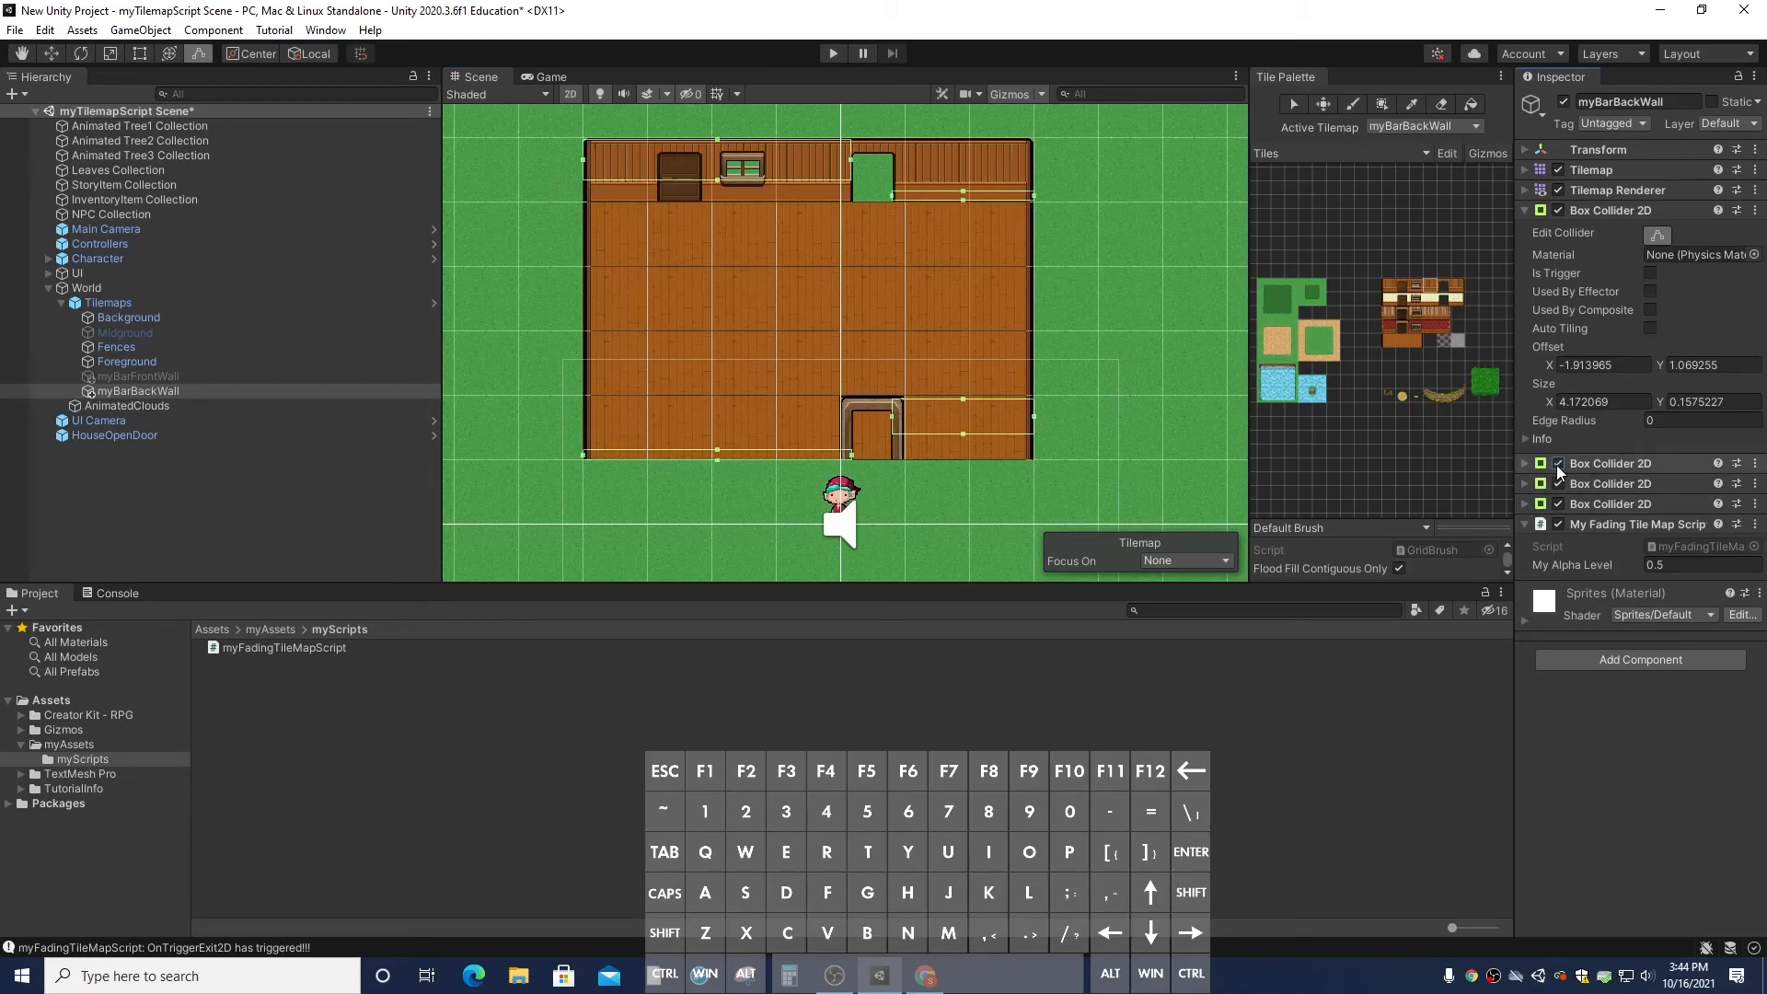
Move myBarBackWall's first Box Collider 2D to the back wall's base left of the doorway, about 4.17 by 0.14 in size
left_click(1560, 213)
left_click(1559, 214)
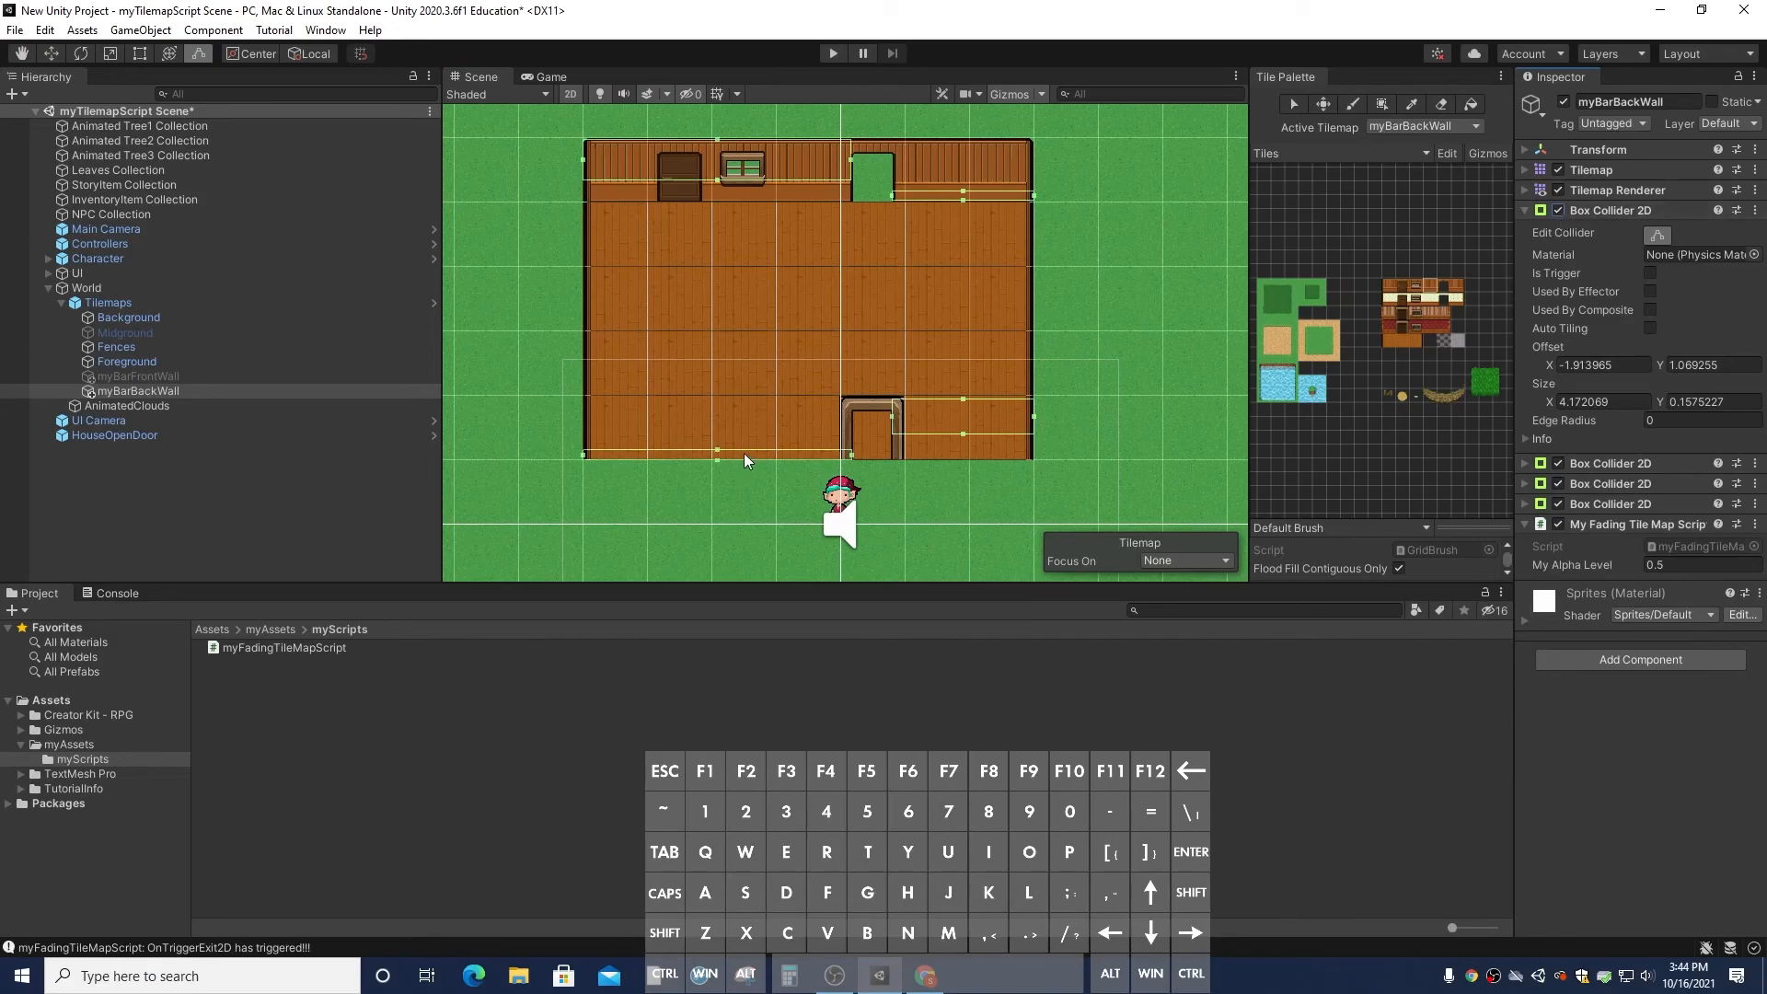
left_click_drag(716, 449, 706, 195)
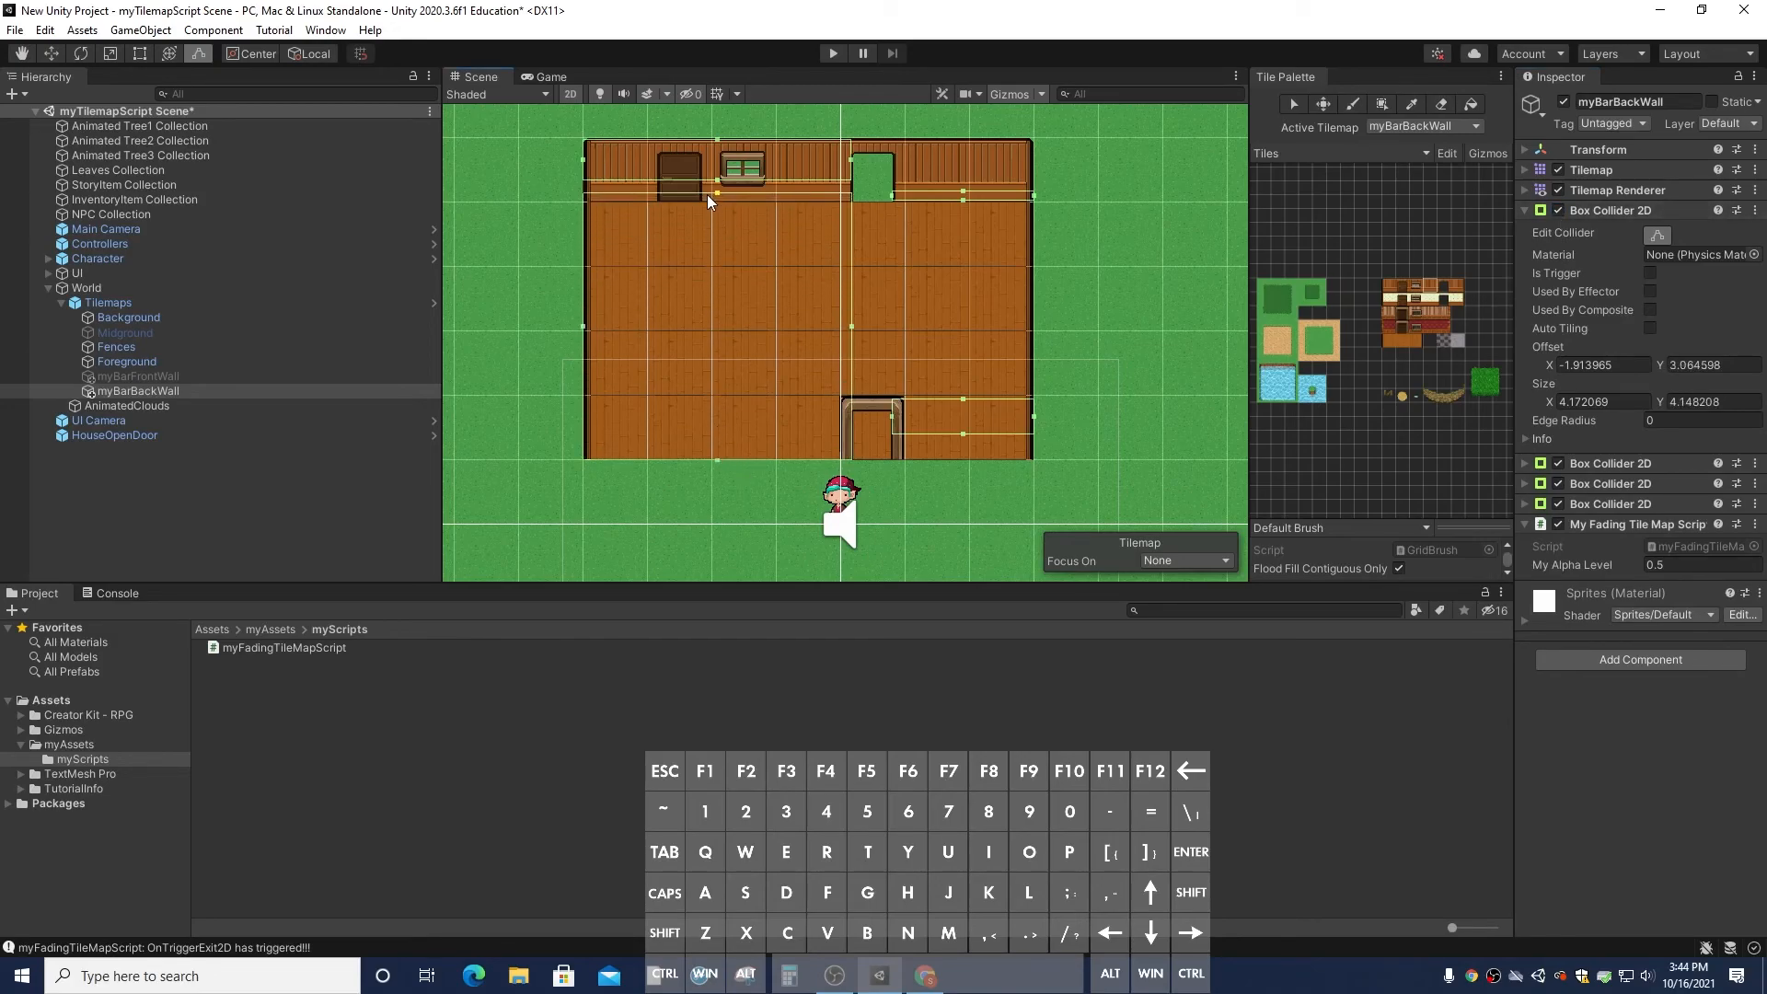
left_click_drag(716, 457, 726, 199)
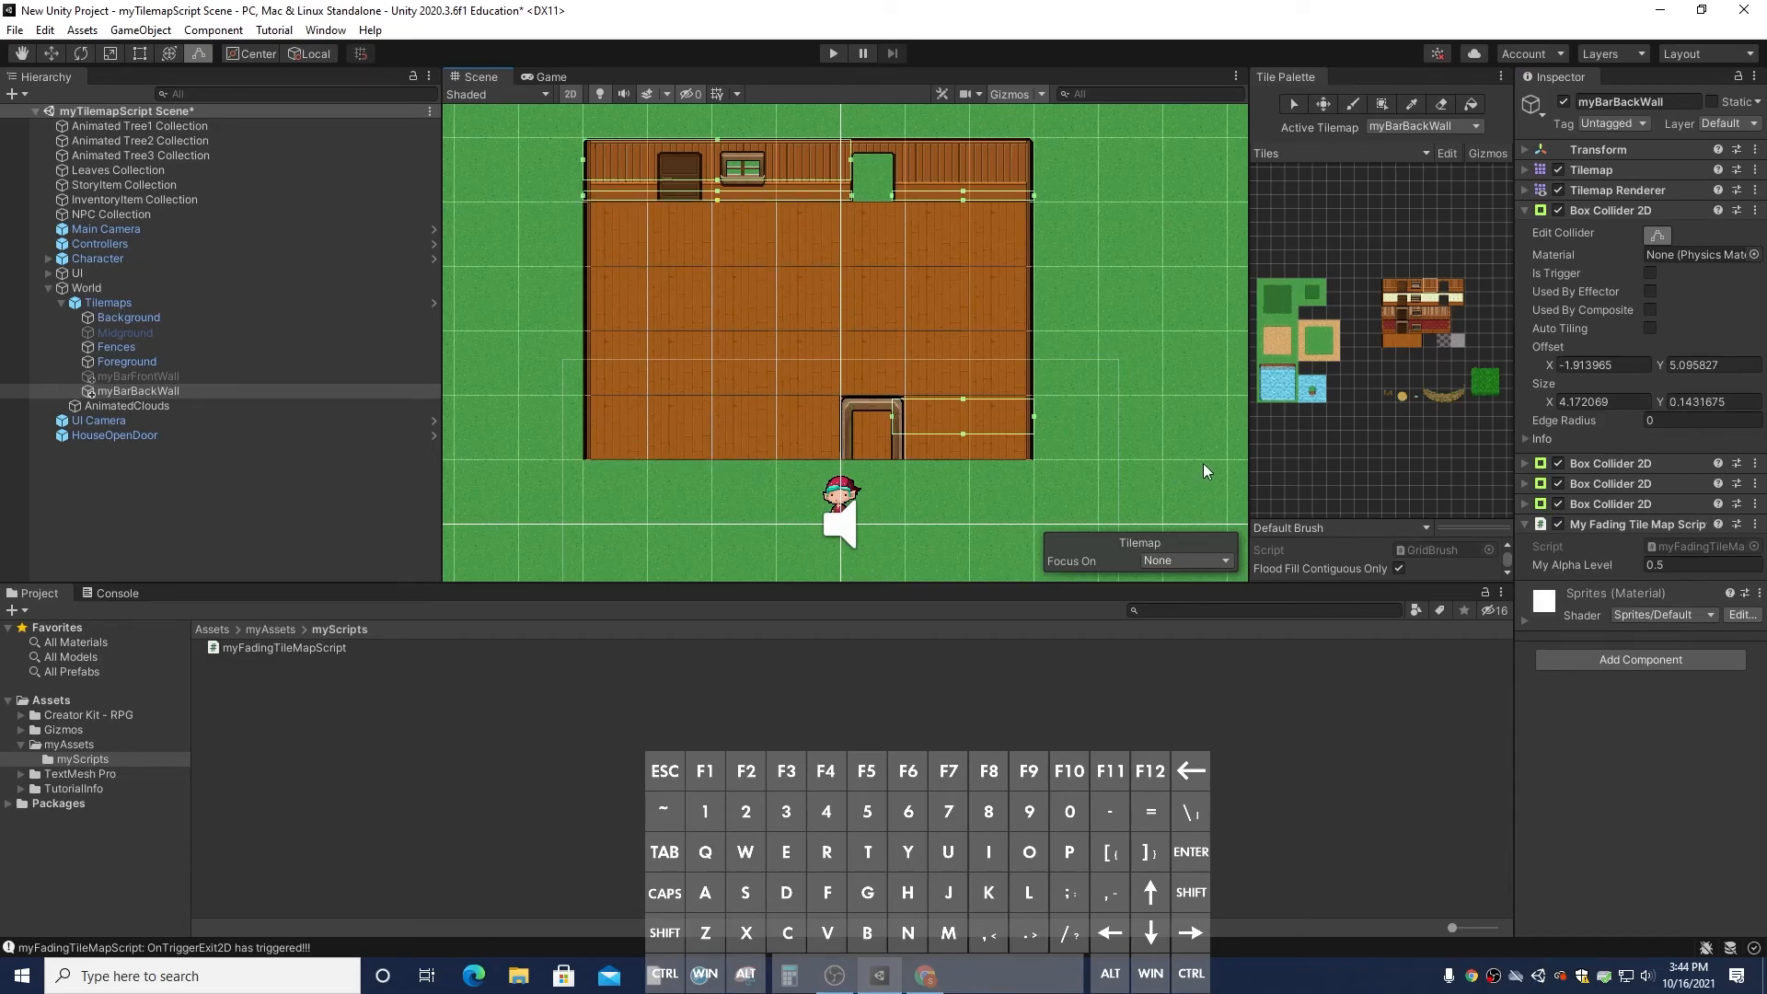
Move myBarBackWall's fourth Box Collider 2D over the upper part of the back wall on the doorway's right side
left_click(1558, 504)
left_click(1558, 504)
left_click_drag(963, 397, 937, 138)
left_click_drag(963, 433, 963, 183)
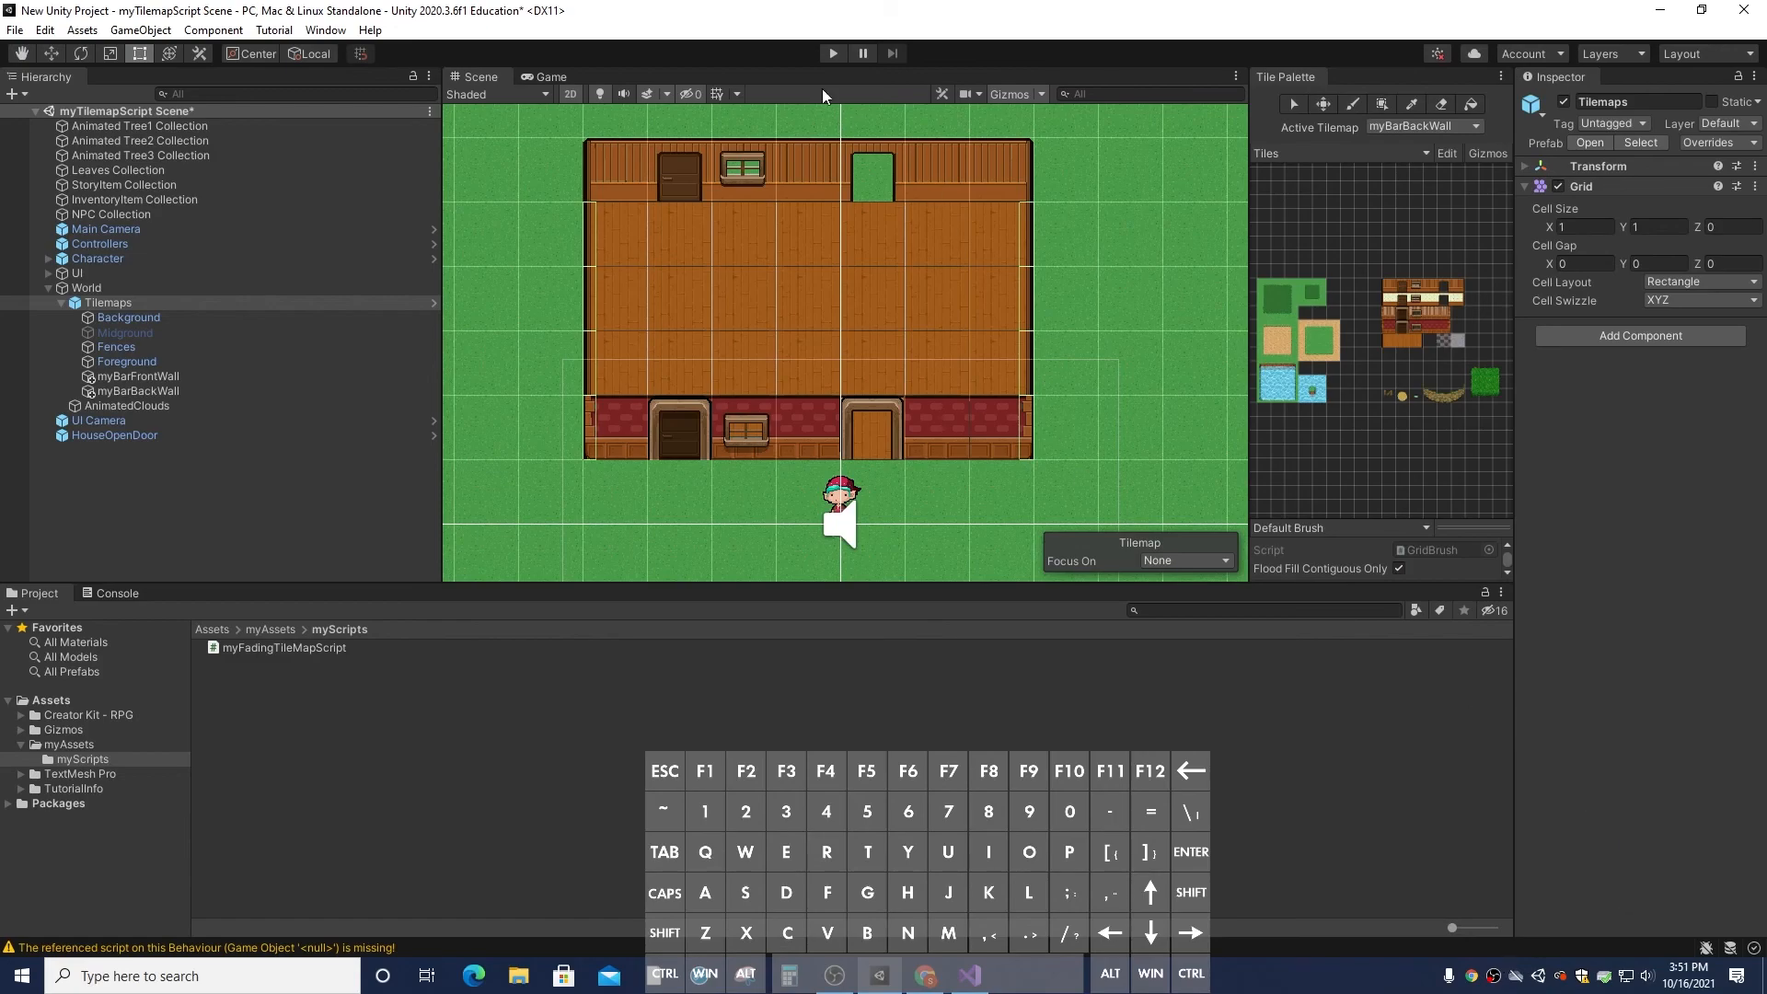
Run the game and walk the character into the front doorway and behind the front wall to test its fading
left_click(826, 47)
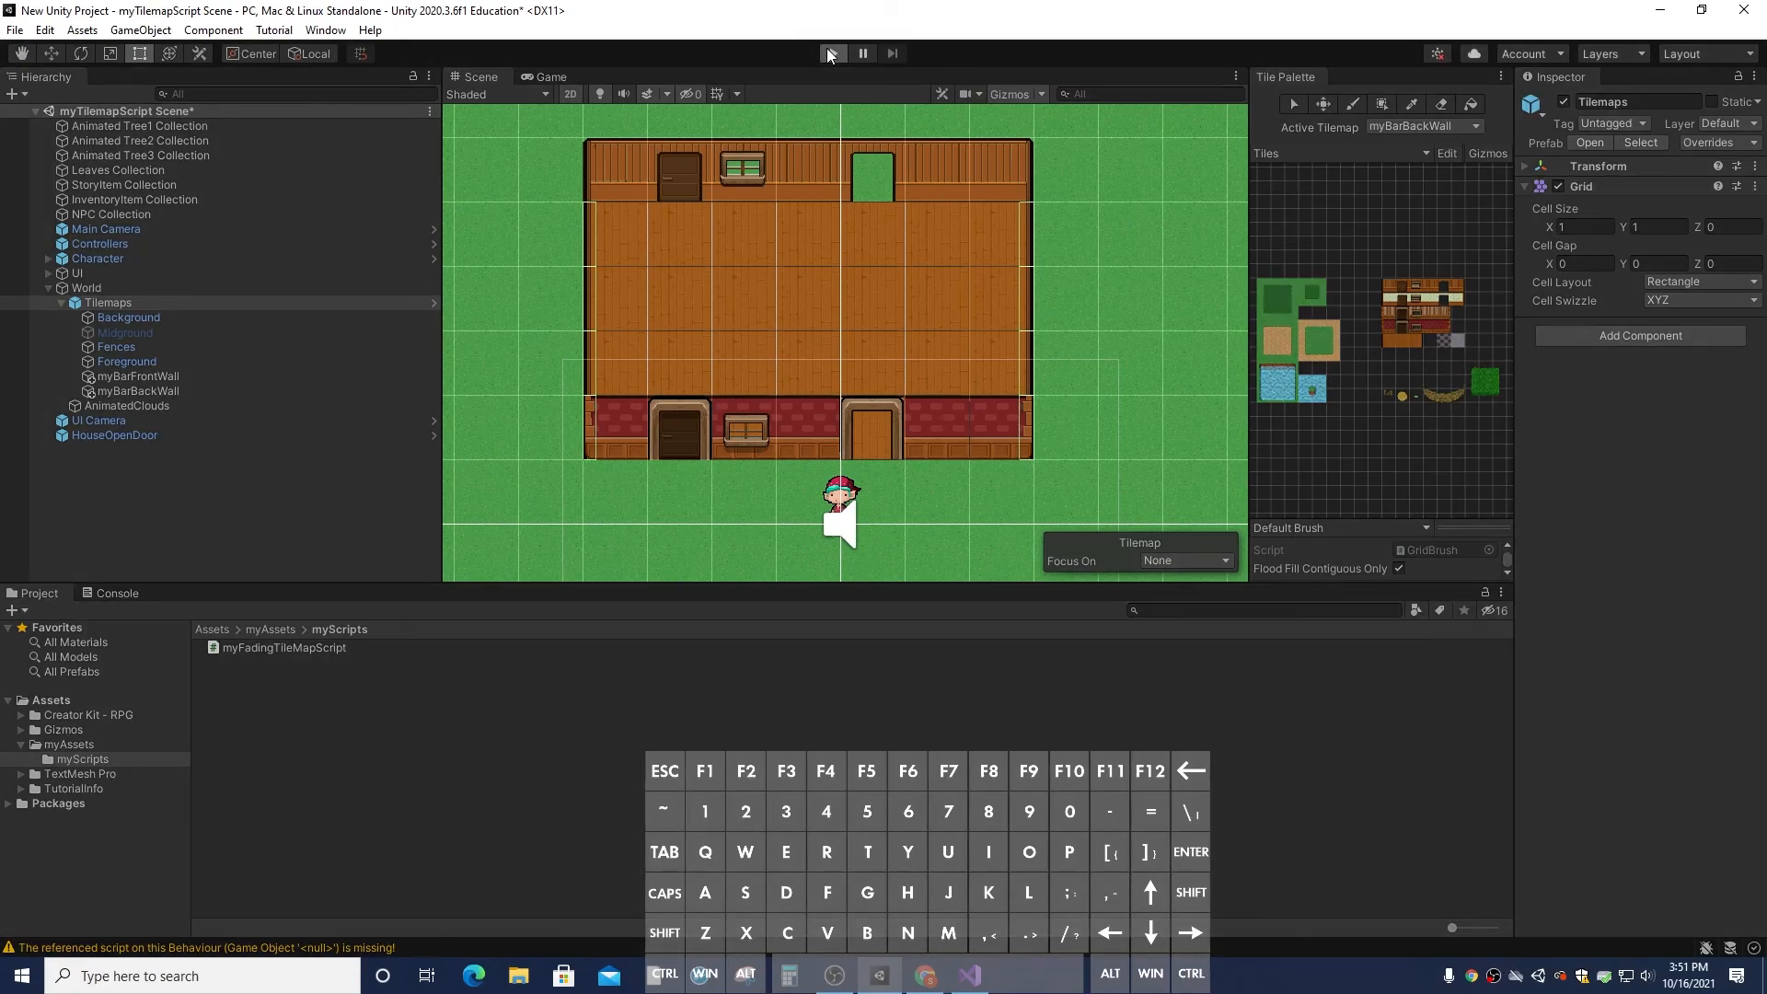
key("Right")
key("Up")
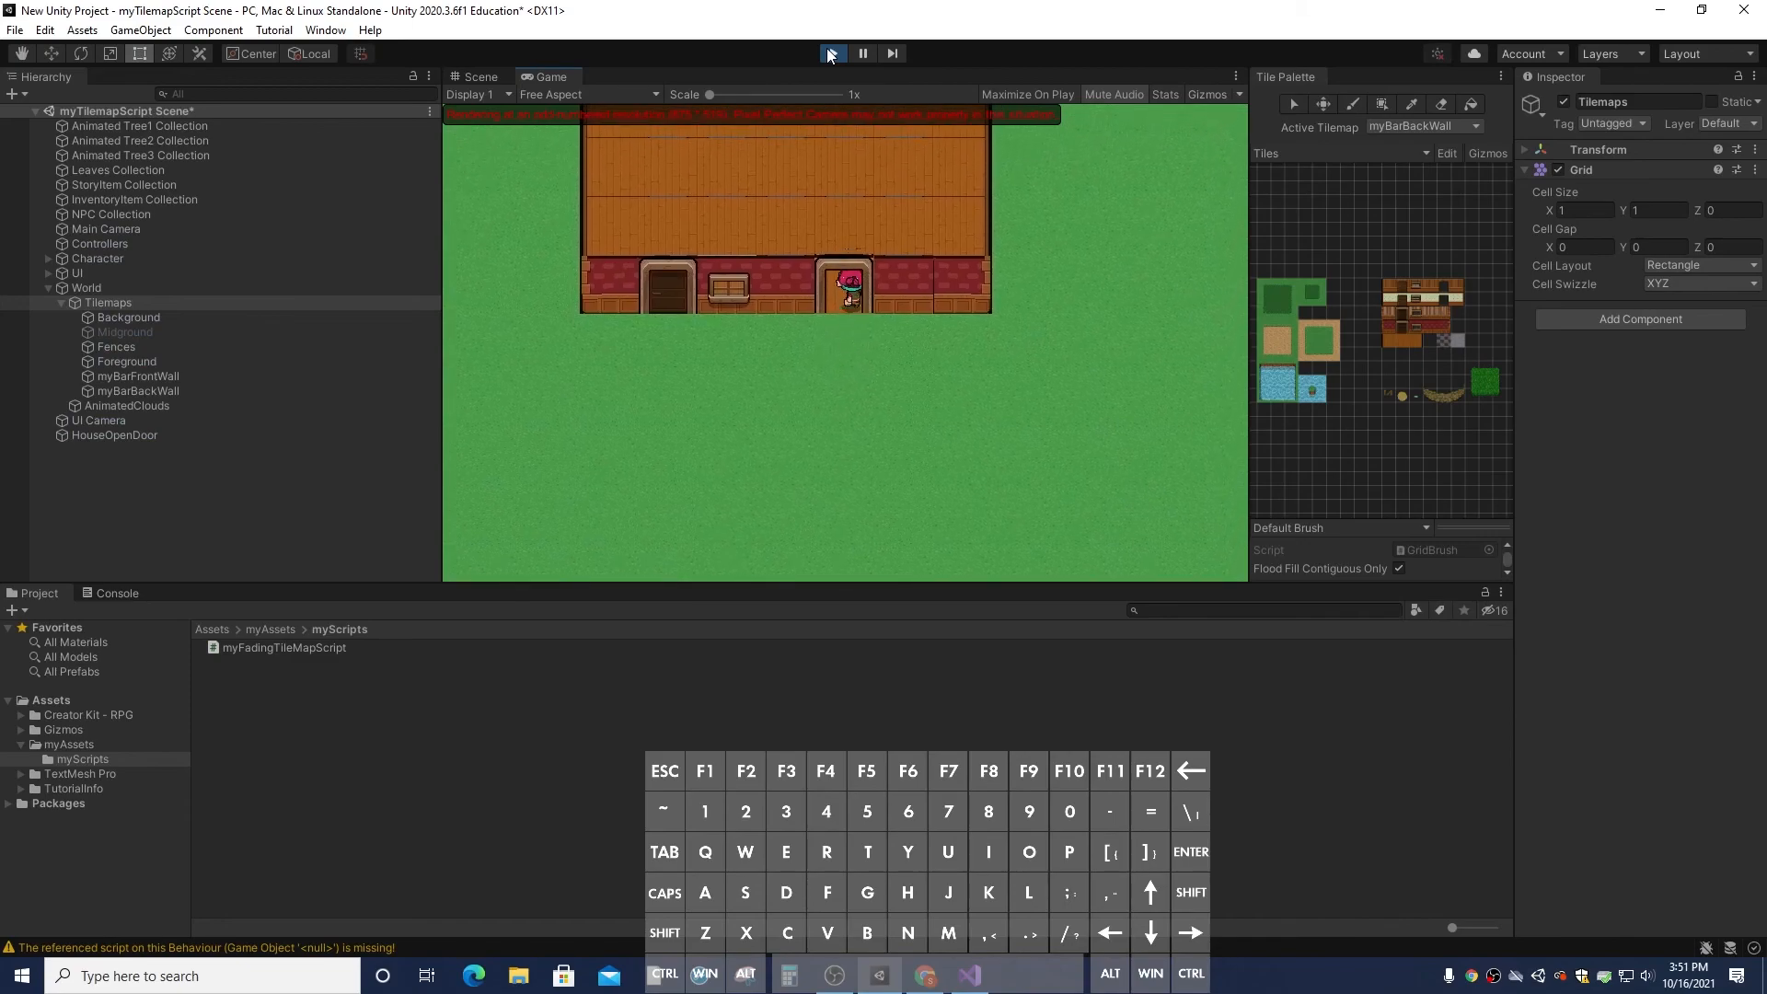
key("Left")
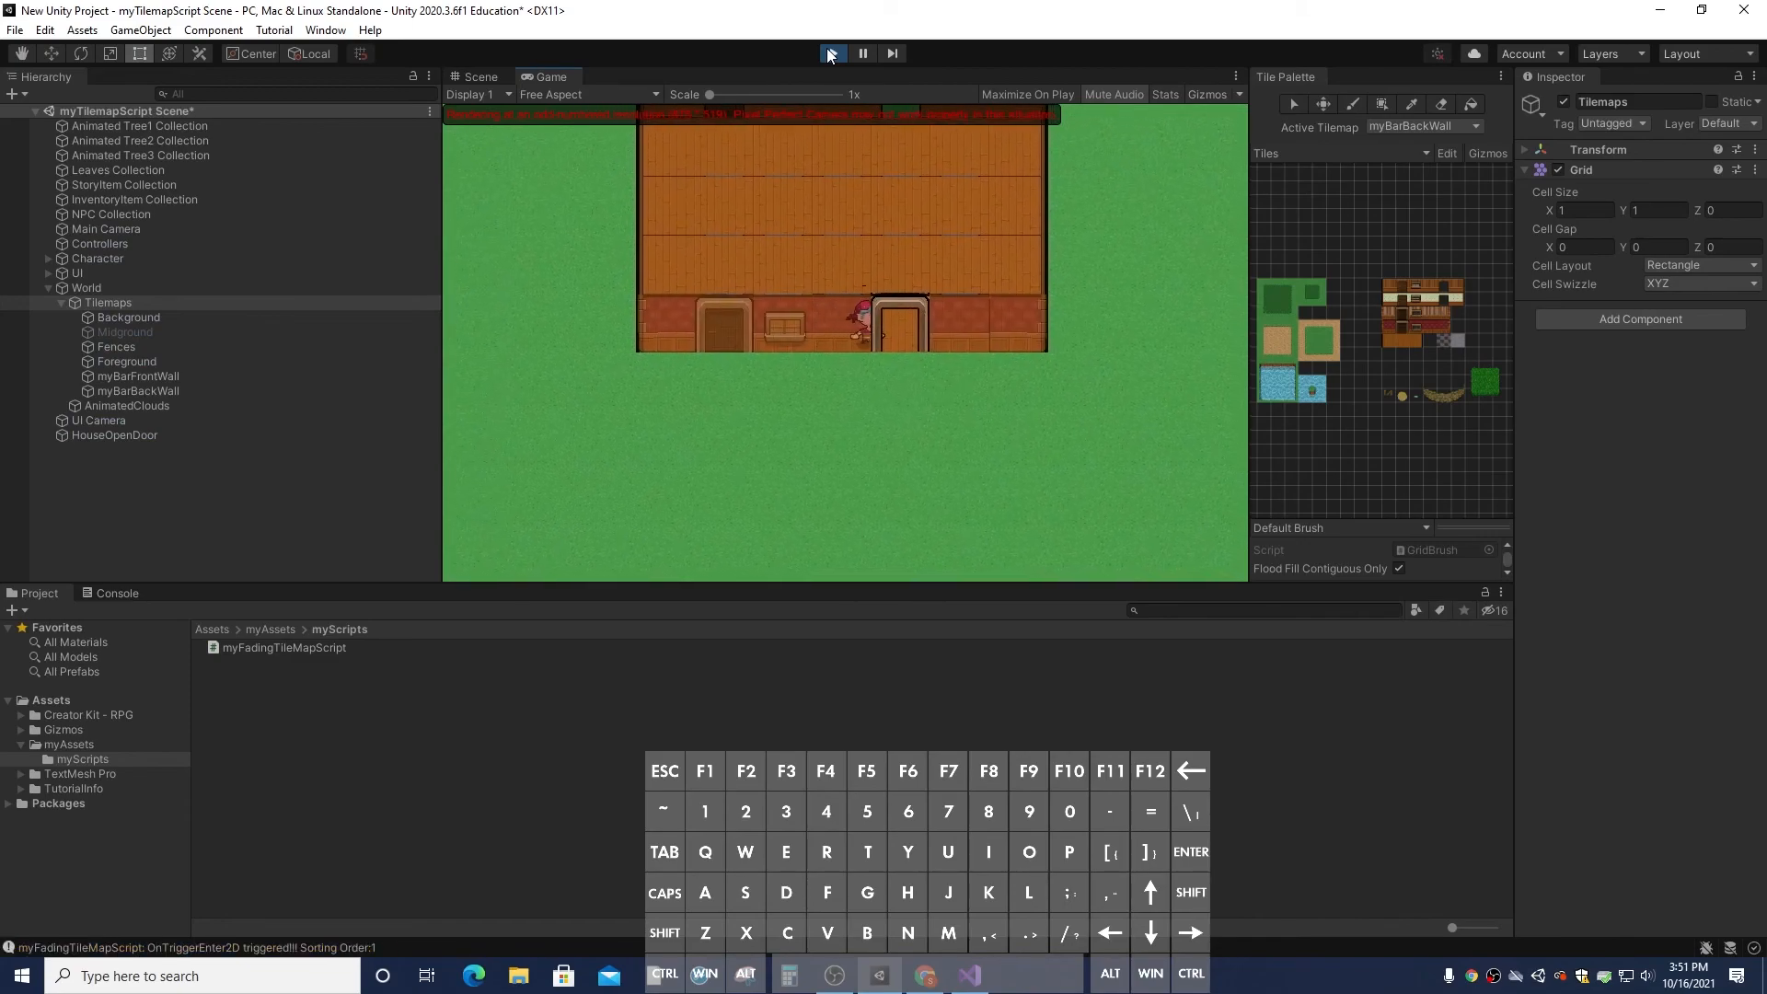
key("Right")
key("Down")
key("Left")
key("Right")
Walk the character through the house to the back doorway, test the back wall's fading around it, and return inside toward the front door
key("Up")
key("Up")
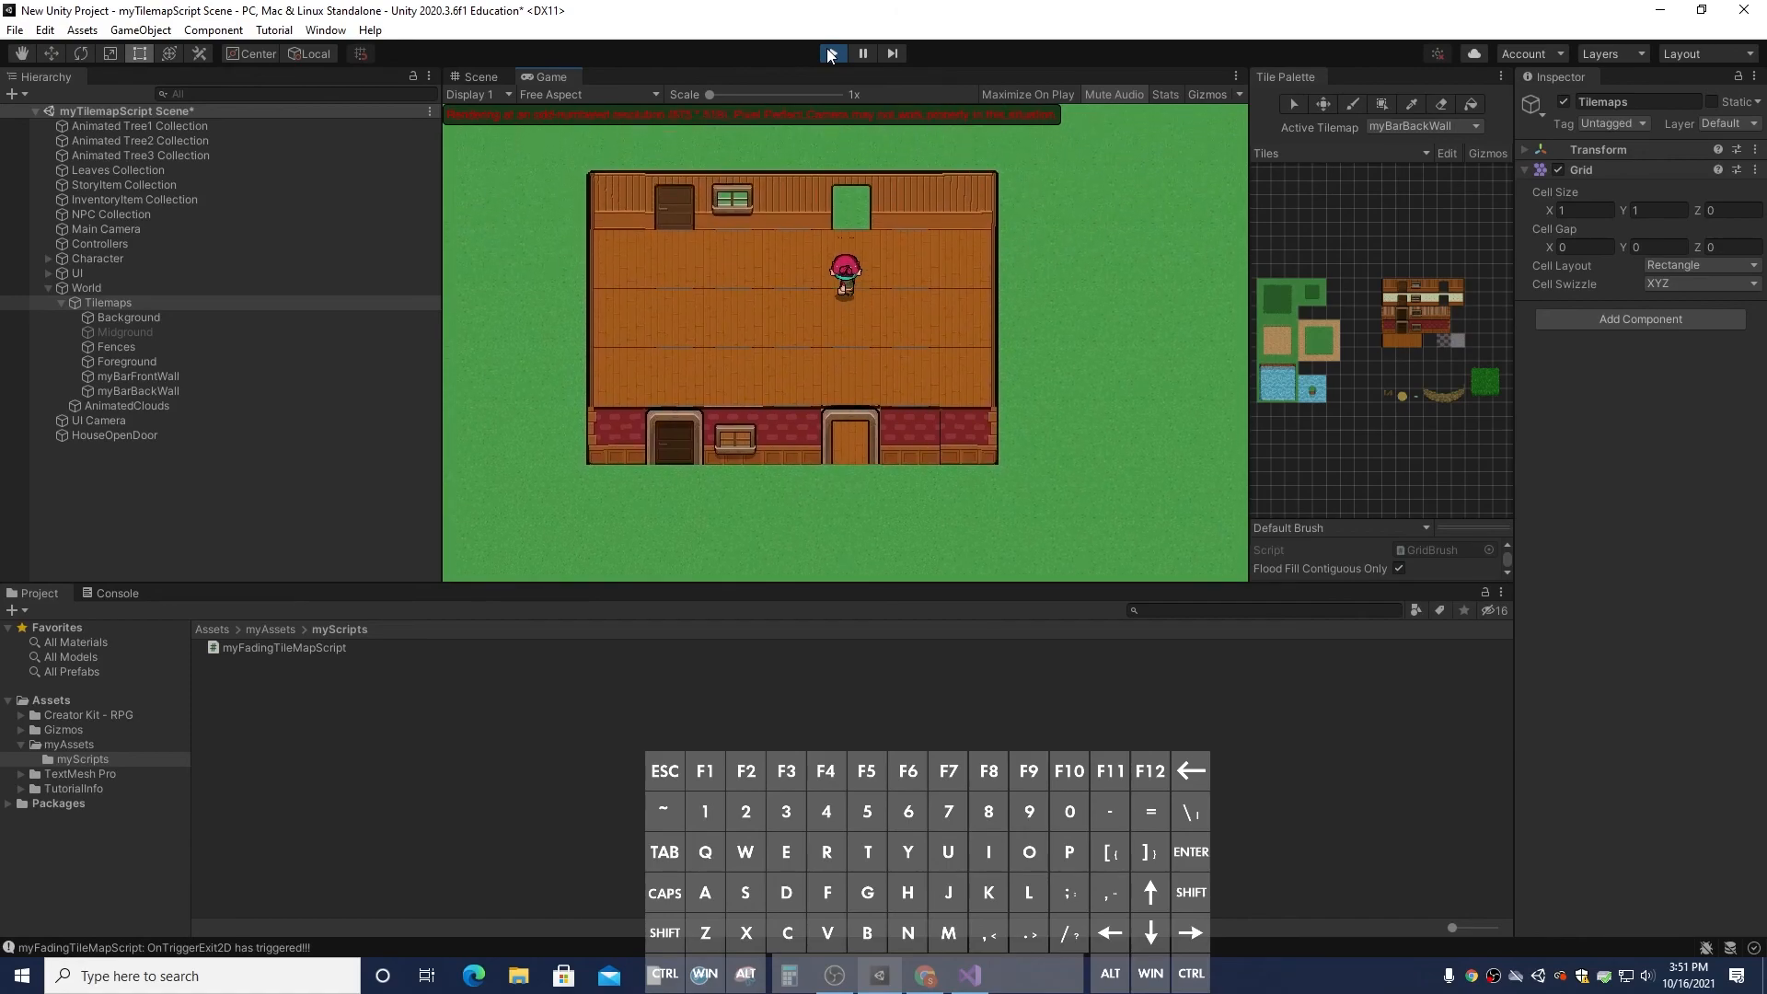
key("Up")
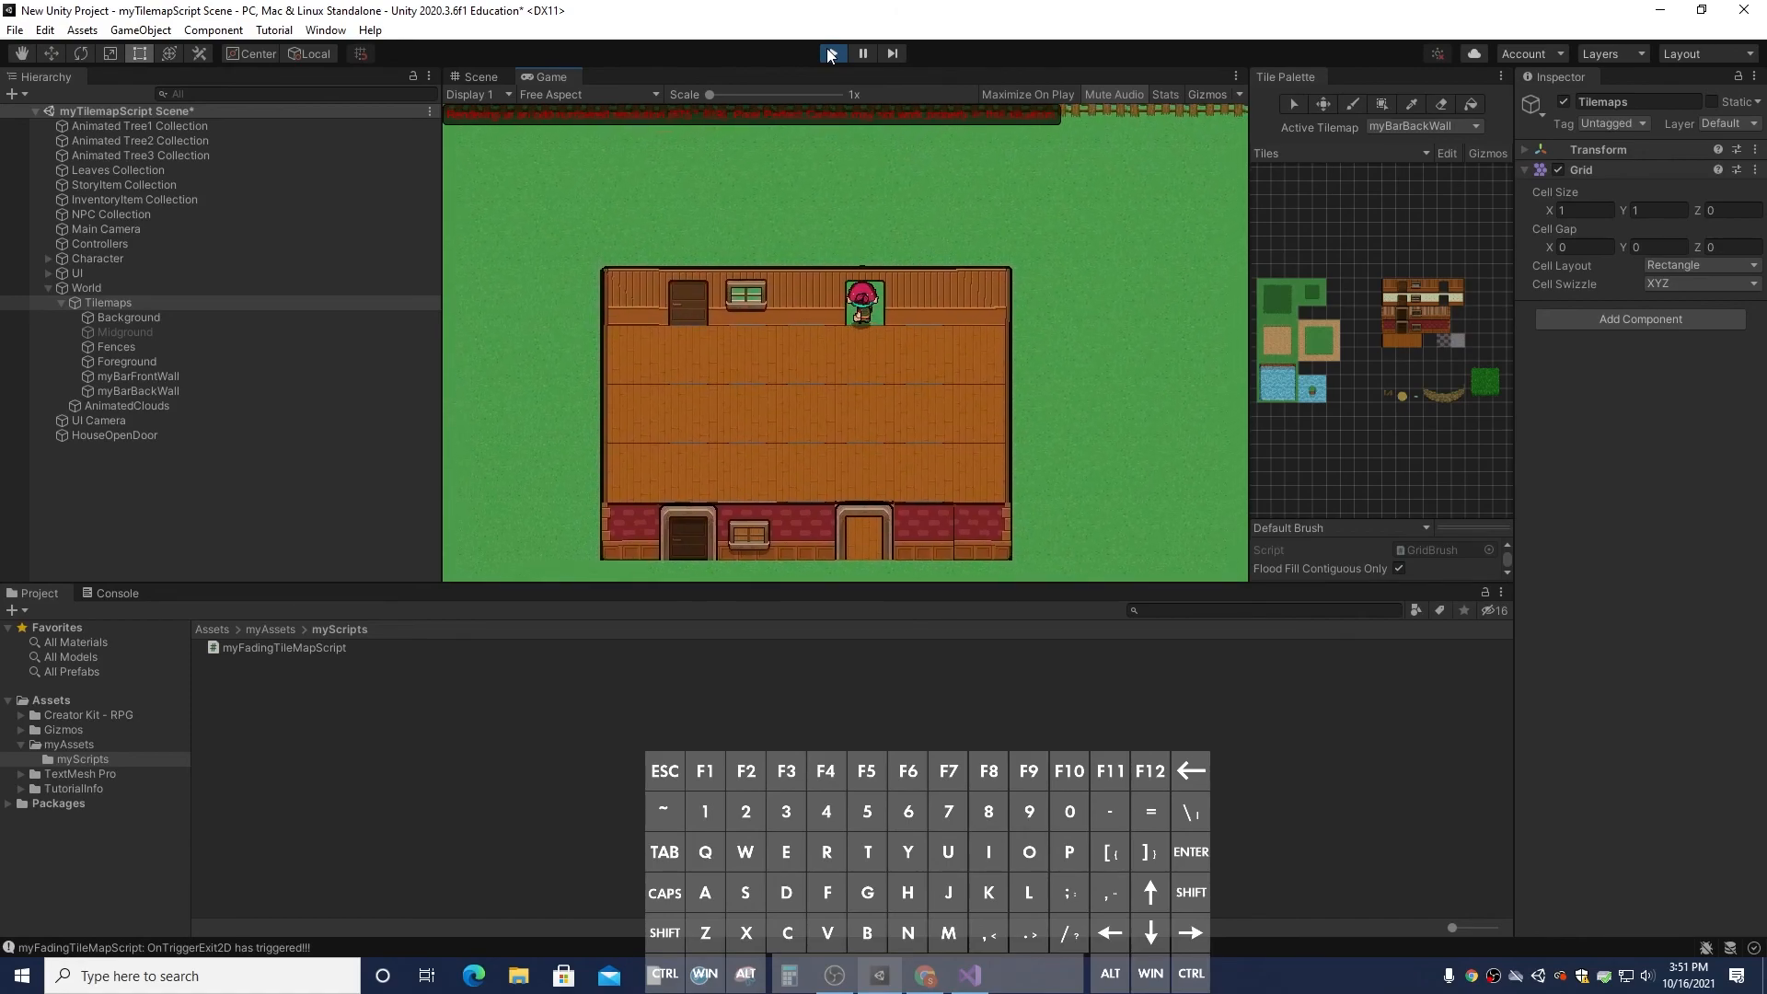
key("Up")
key("Left")
key("Right")
key("Down")
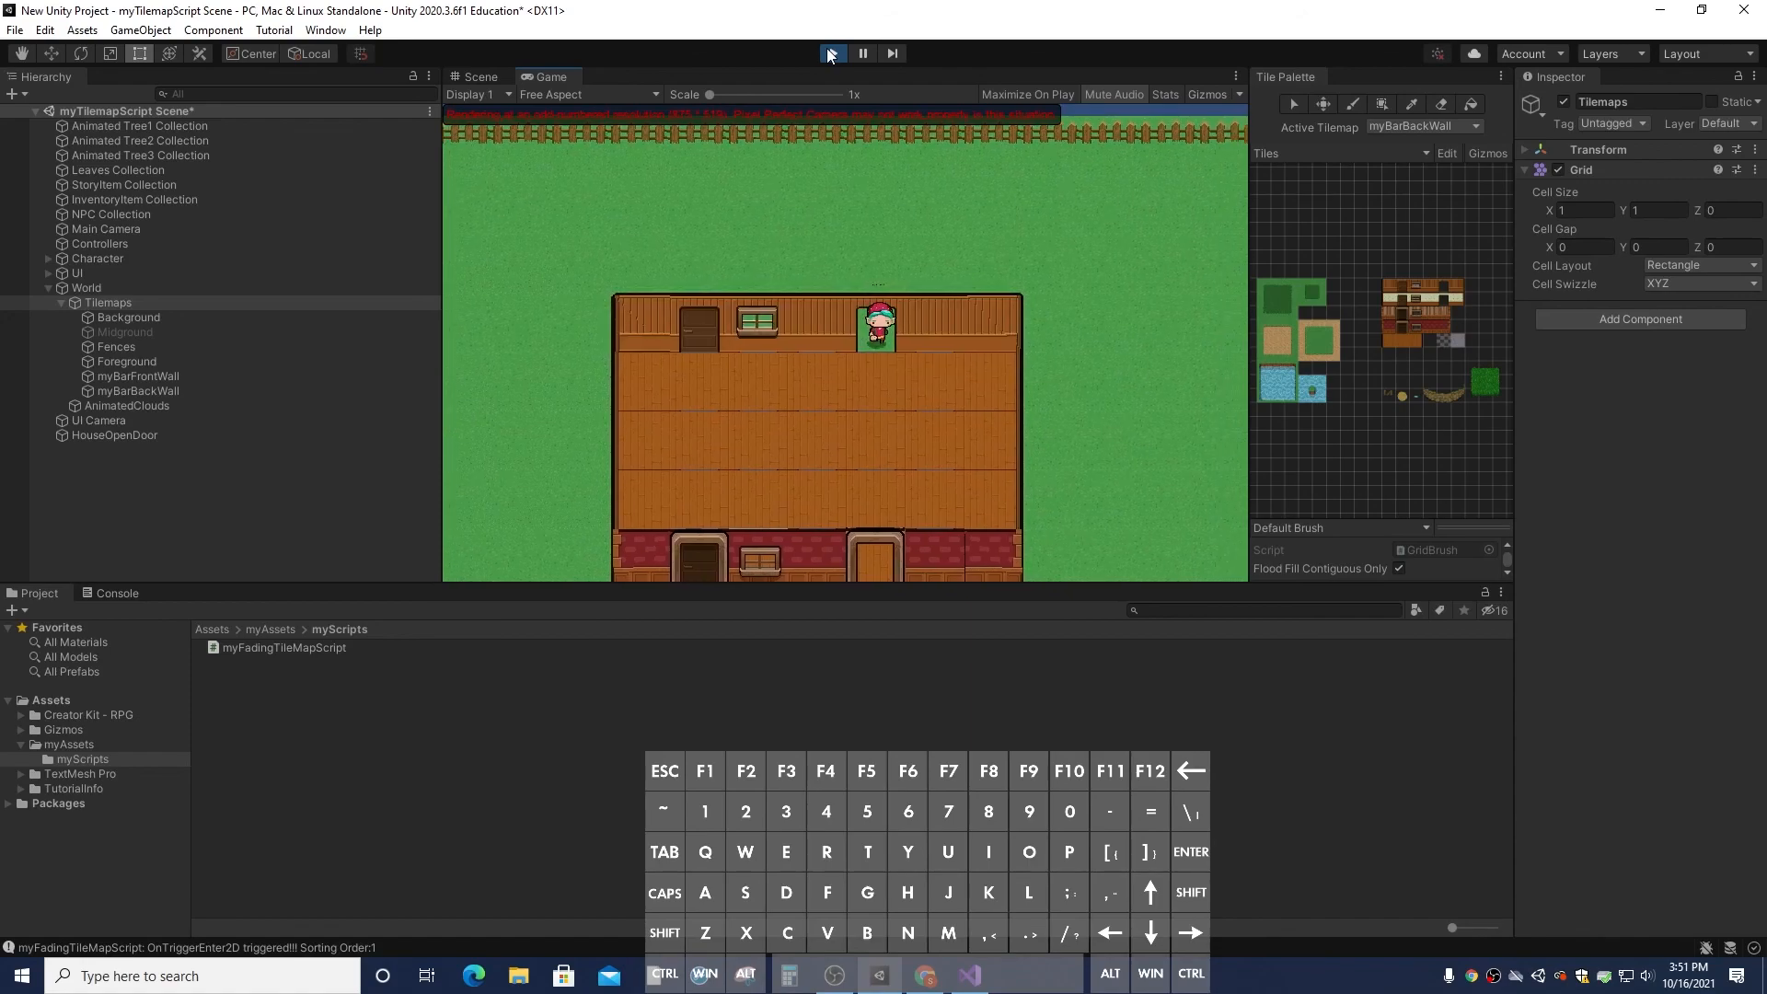
key("Left")
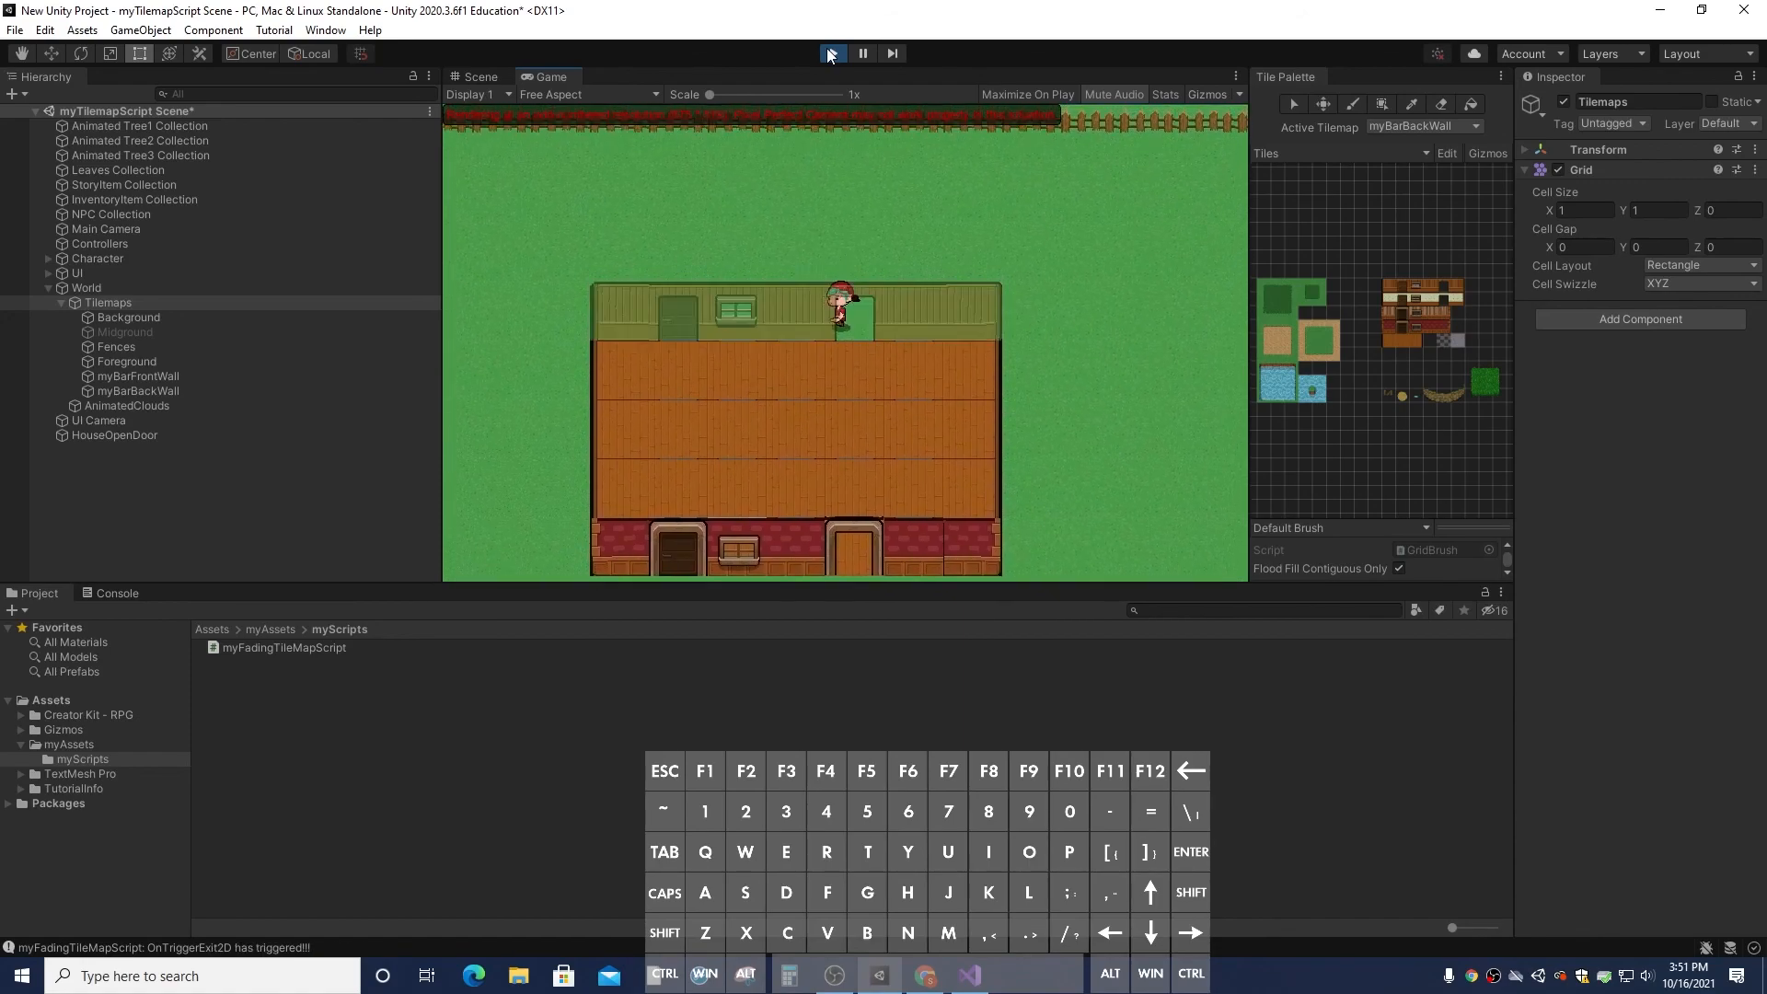
key("Left")
key("Right")
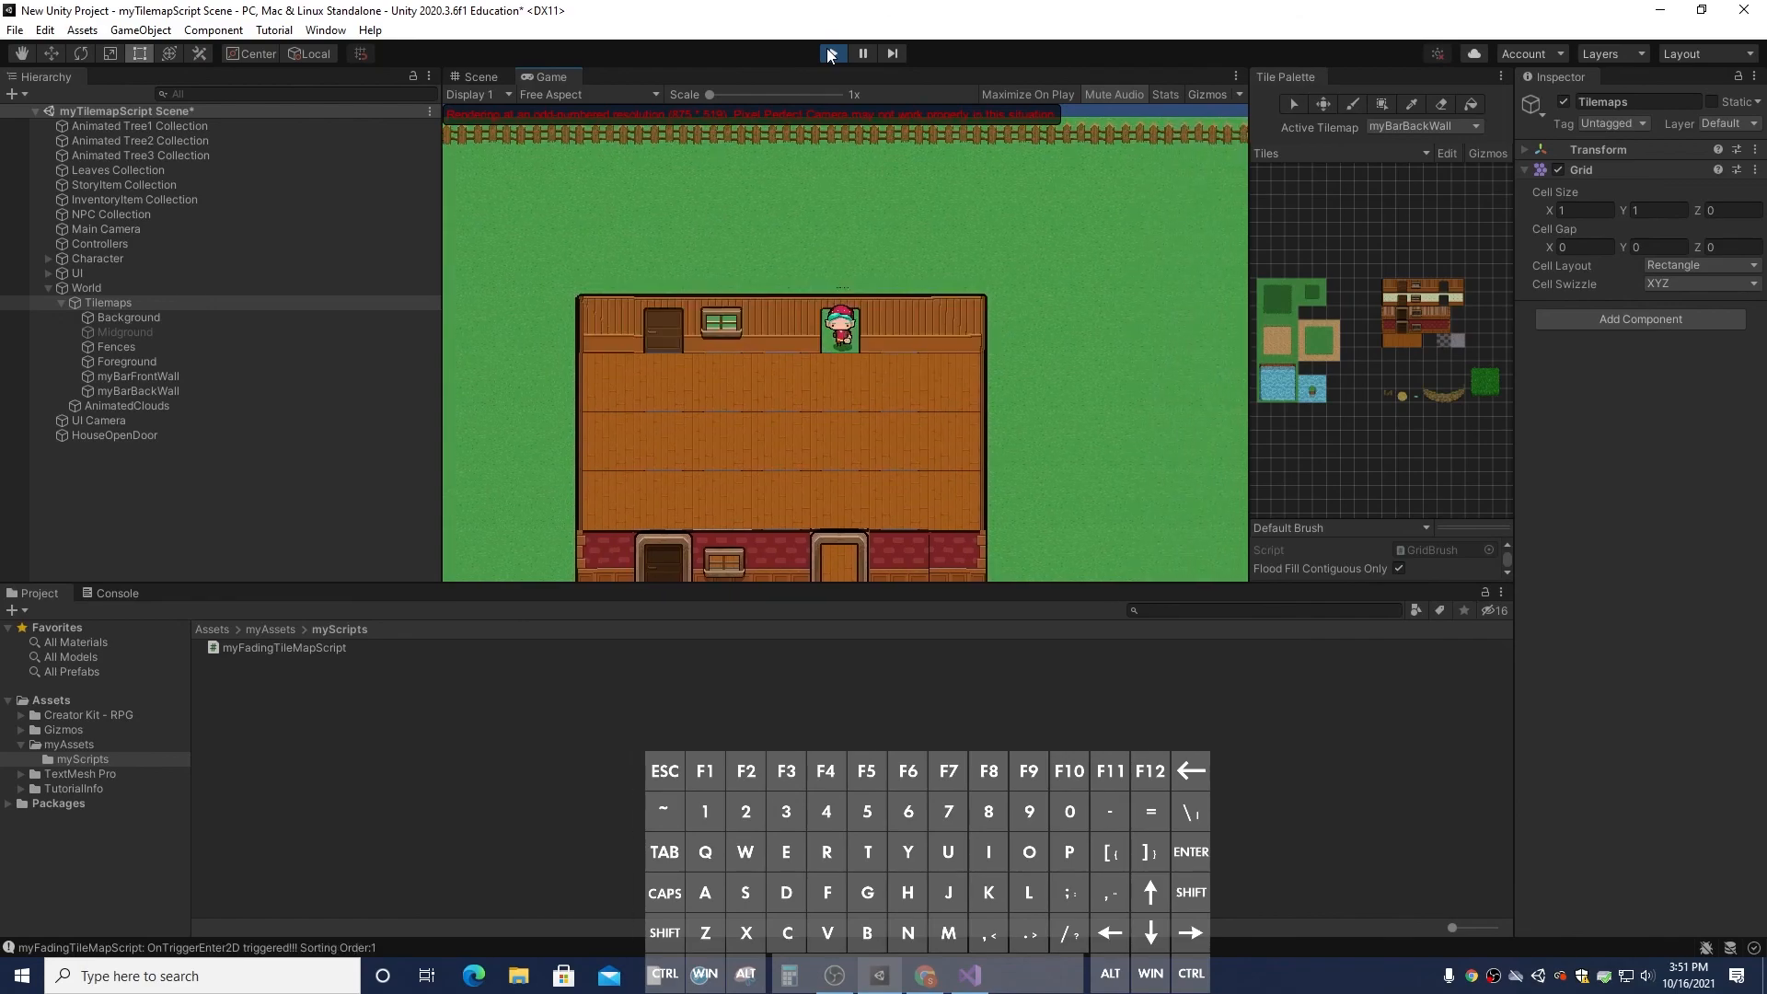
key("Down")
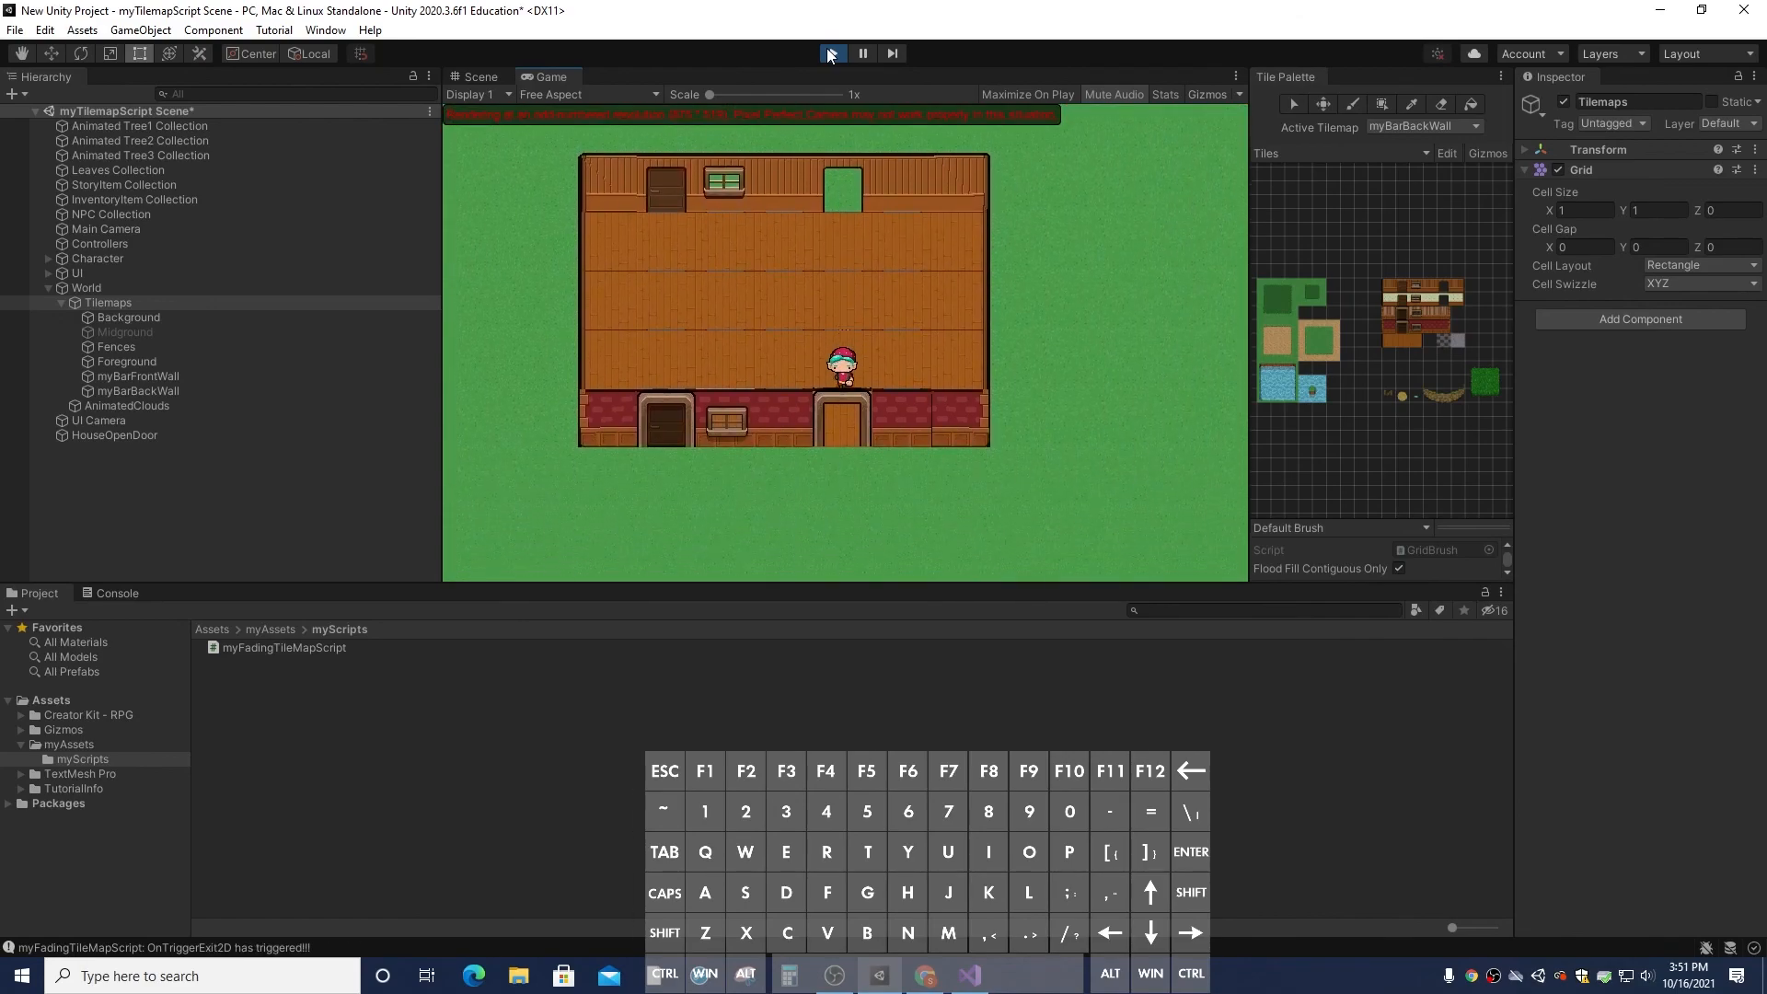